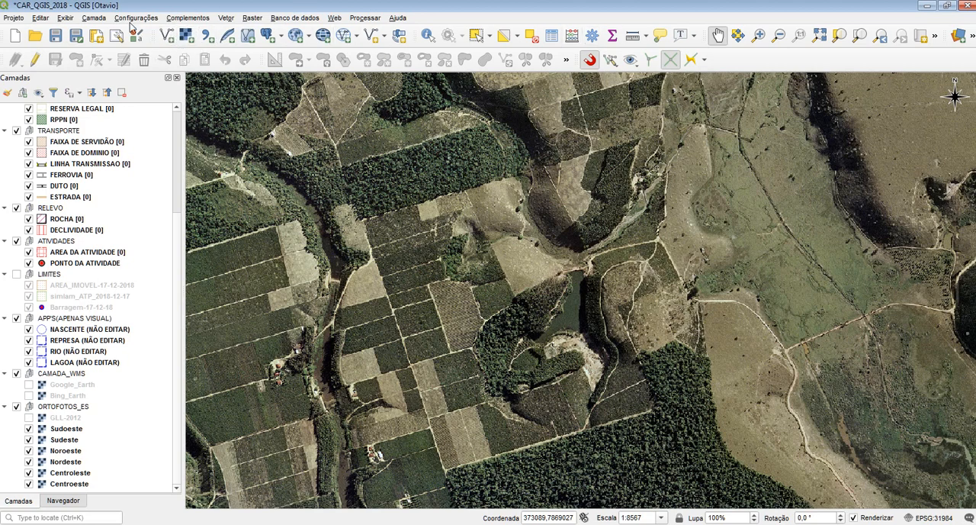
Step: Examine the commands for adding layers and the source options for raster layers
click(94, 17)
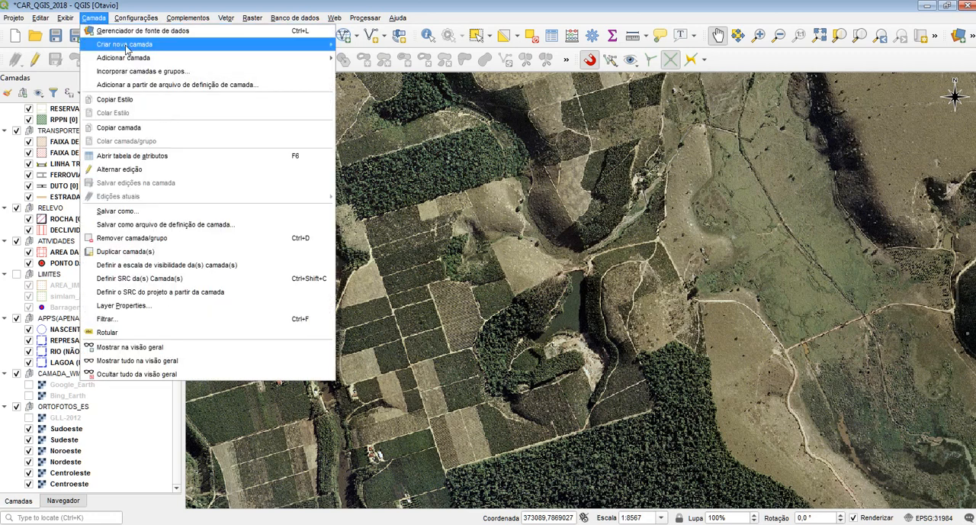
mouse_move(211, 59)
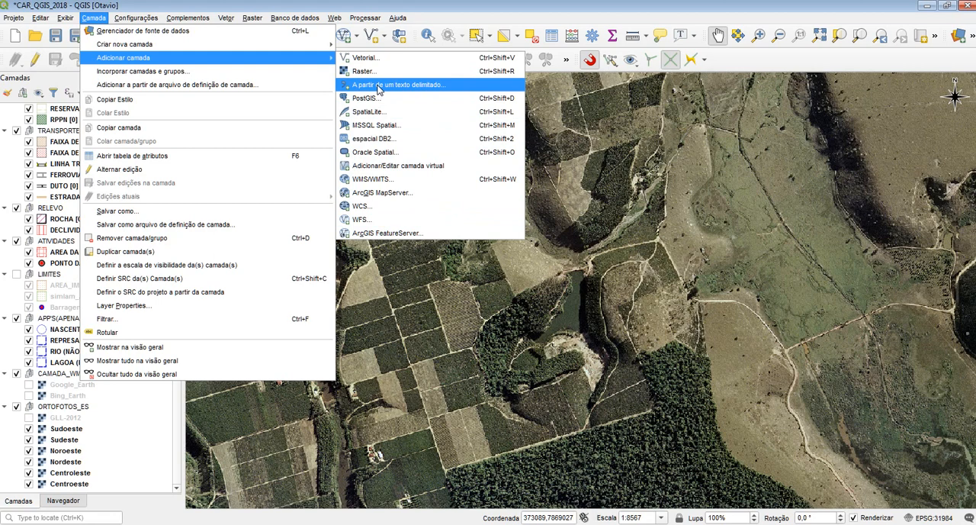
click(188, 18)
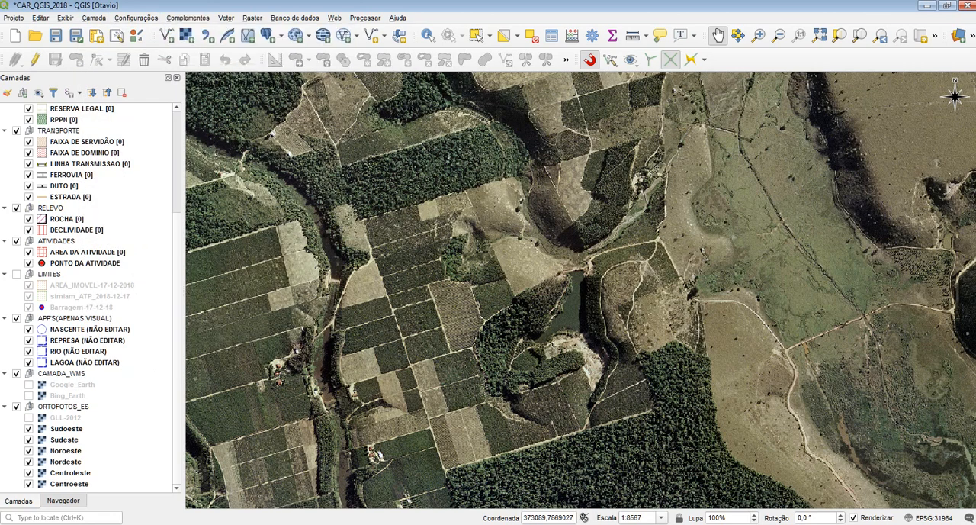
click(188, 37)
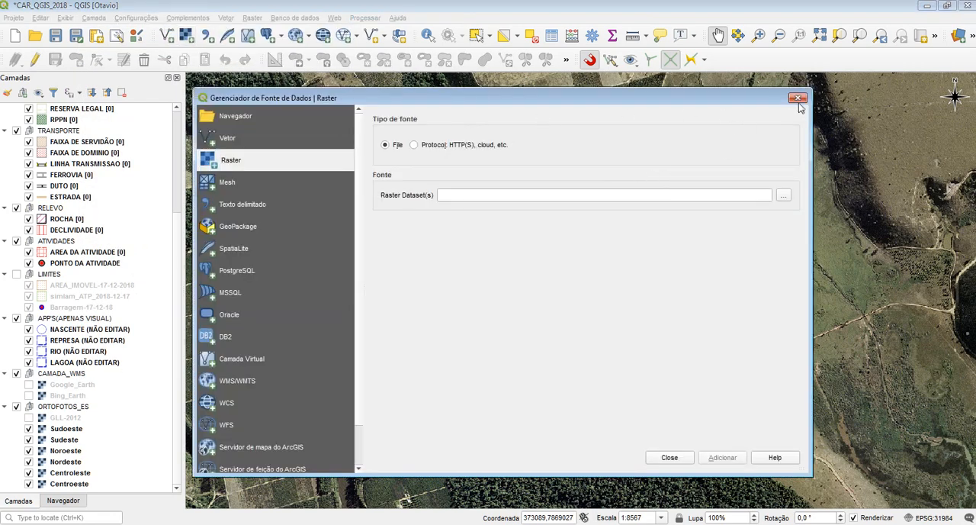
click(797, 99)
Step: Review the vector, raster, mesh and delimited text source options in the data source manager
click(167, 36)
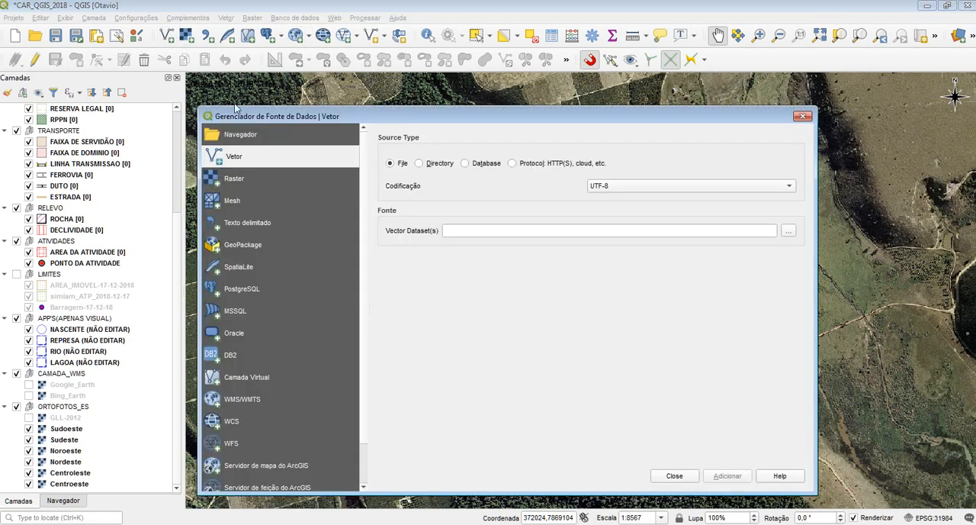
drag(236, 116, 228, 74)
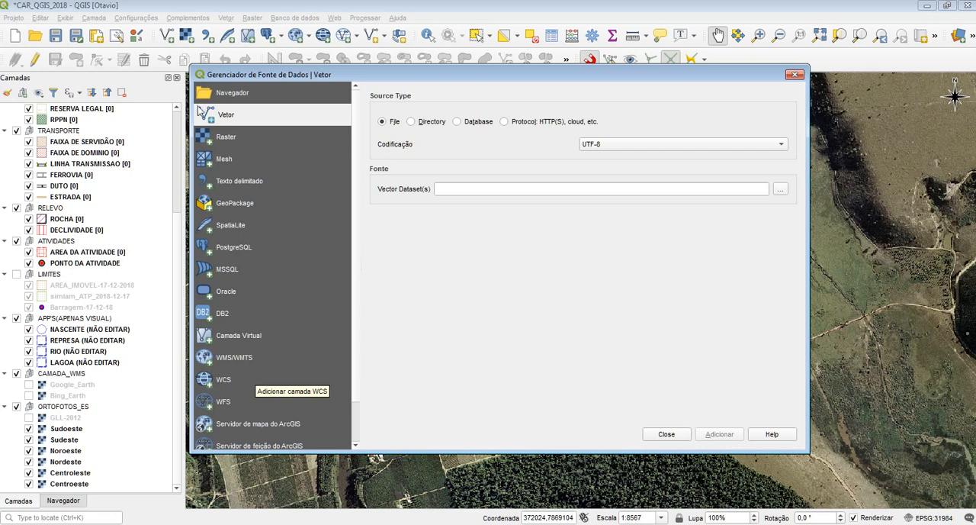
click(231, 142)
click(232, 161)
click(234, 183)
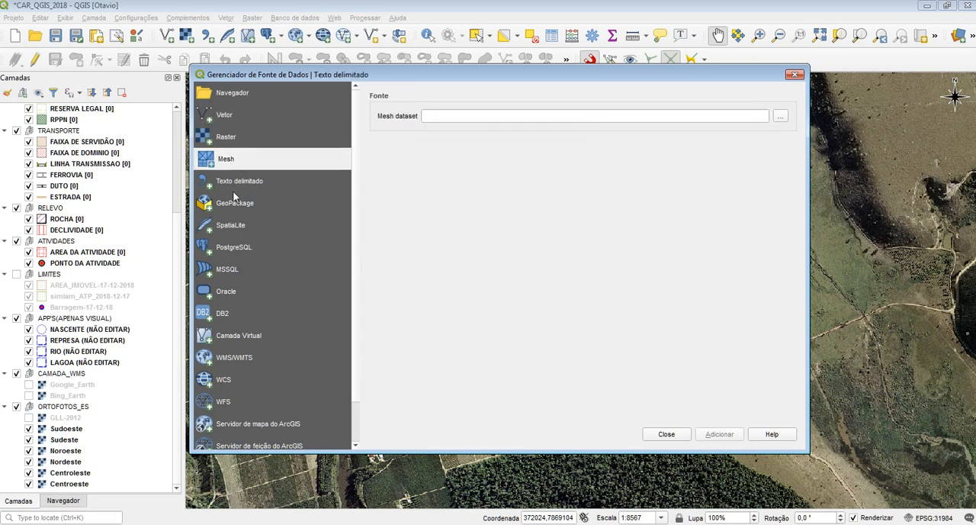
click(222, 135)
click(222, 117)
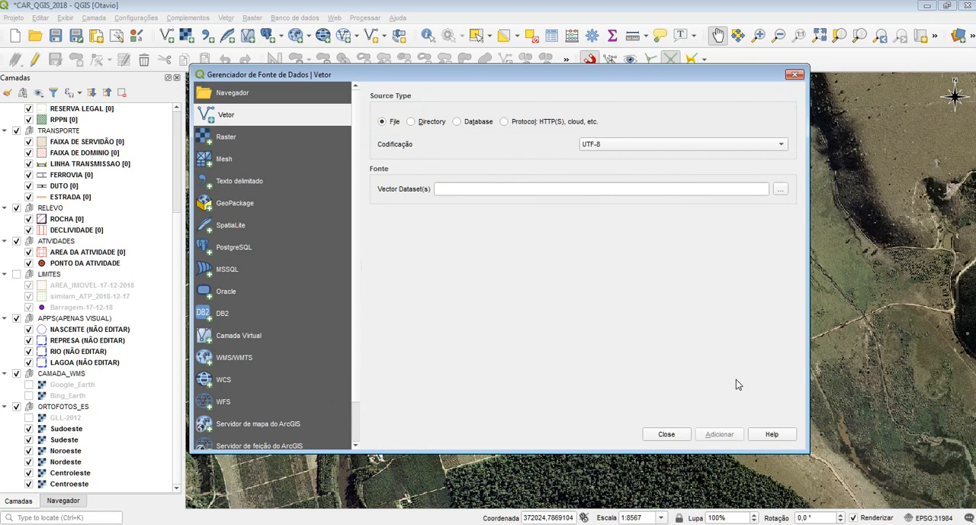
click(252, 143)
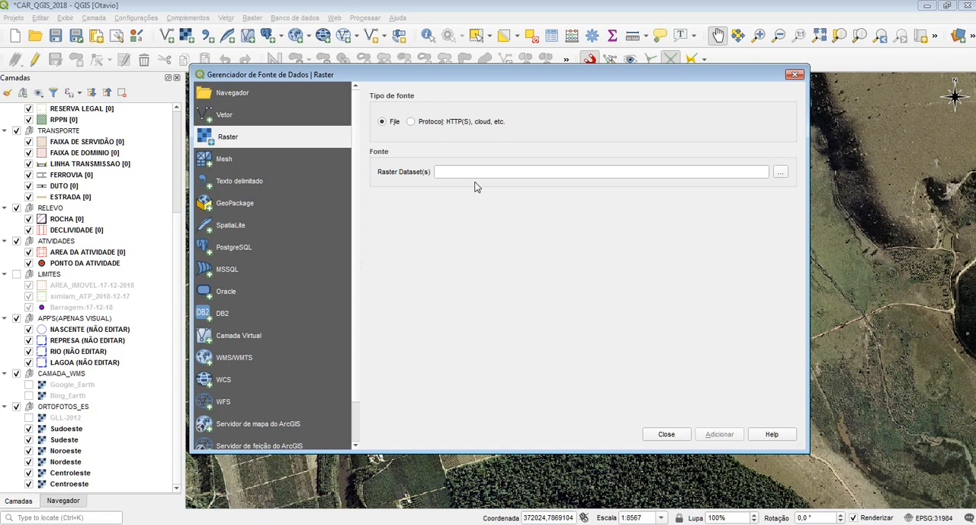
click(256, 162)
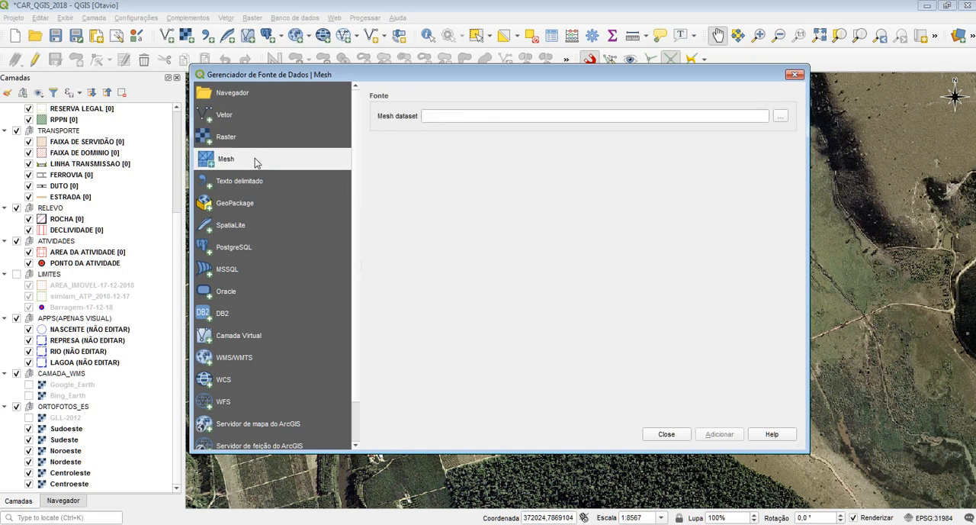
click(795, 74)
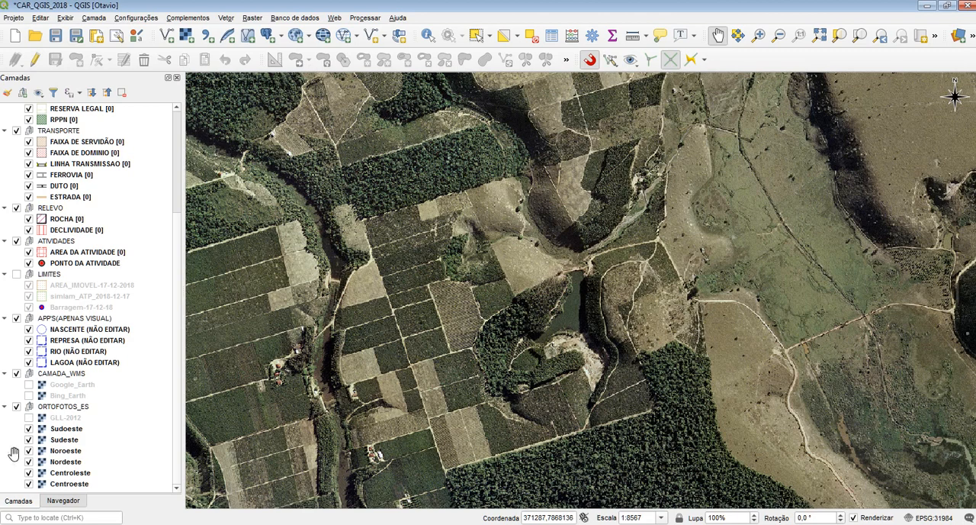
Step: Examine the QGIS browser's data sources and the ACONSTRUIDA shapefile's component files in Windows Explorer, returning to the QGIS layer list
click(68, 501)
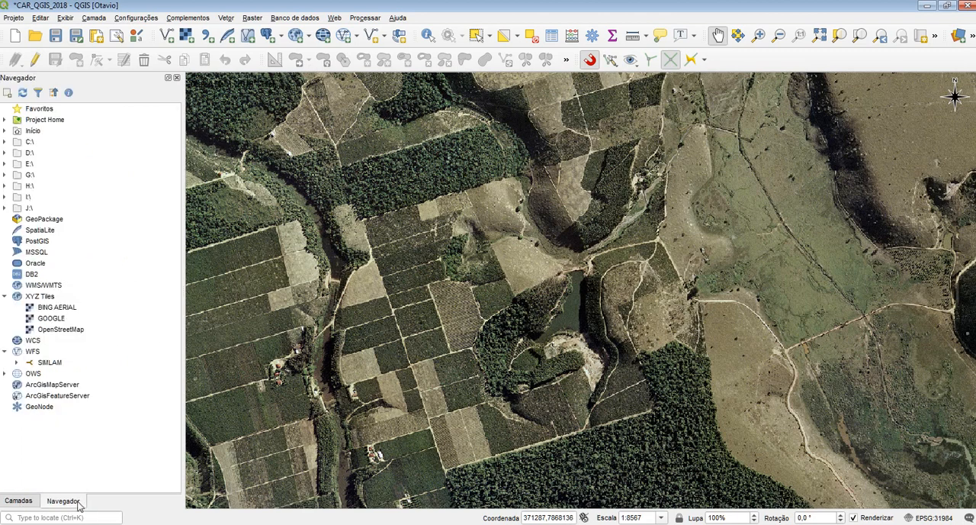
key(alt+Tab)
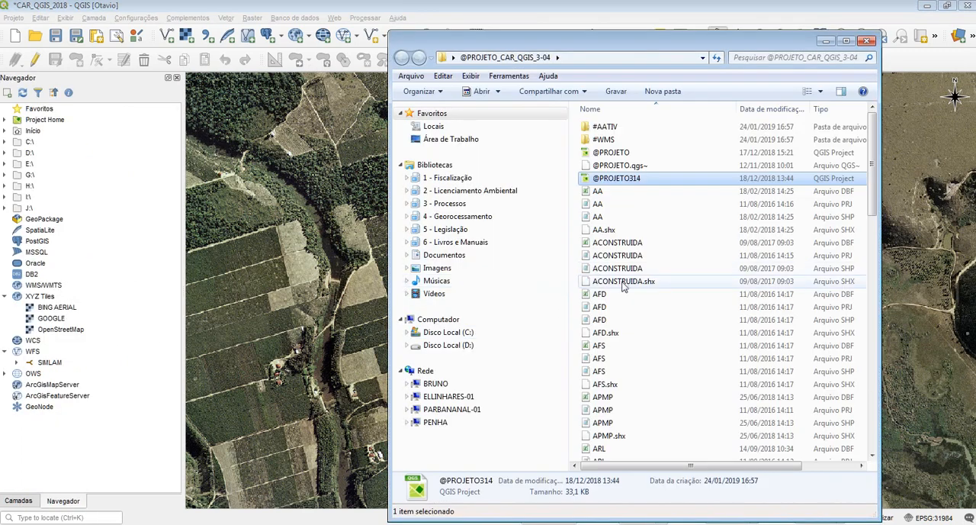
click(624, 284)
drag(677, 297, 442, 188)
click(632, 268)
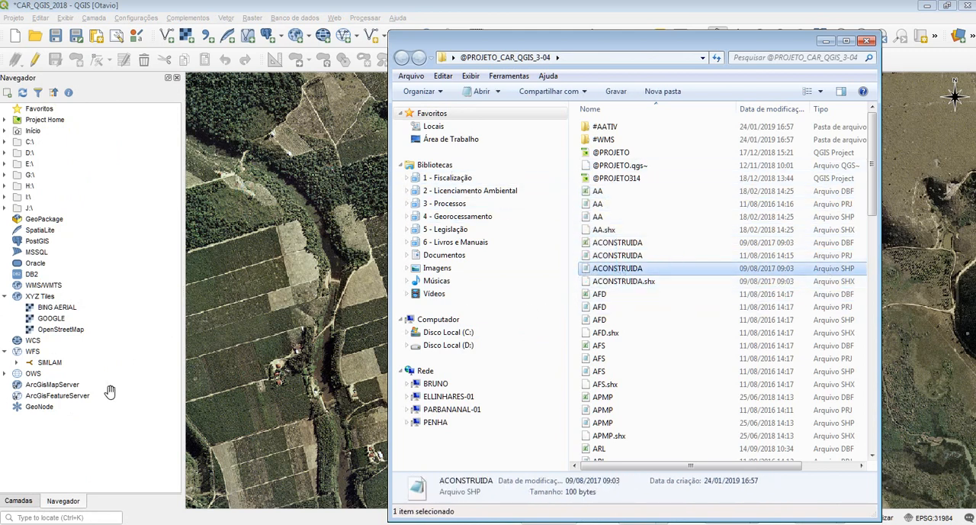
click(51, 479)
click(23, 501)
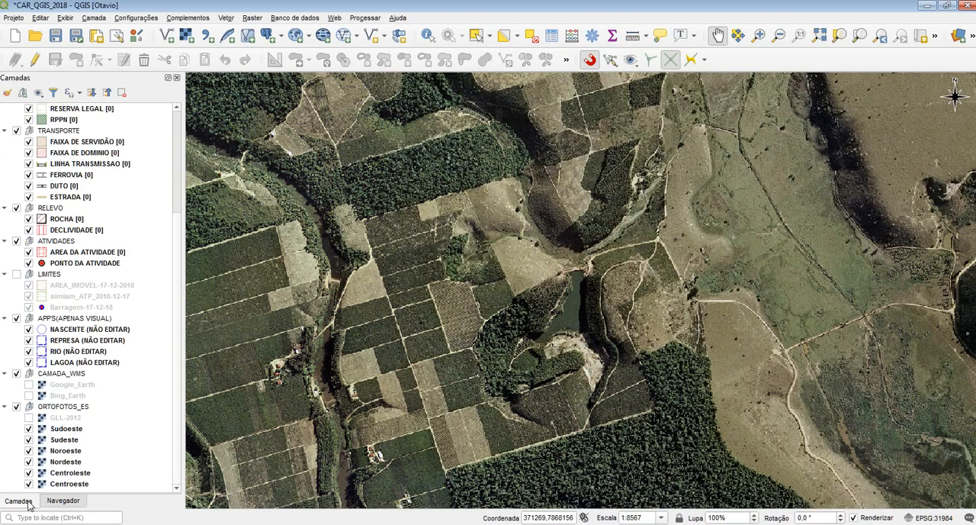
Step: Check the list of available panels and browse the folders of the C: and D: drives in the browser, returning to the layer list
click(63, 501)
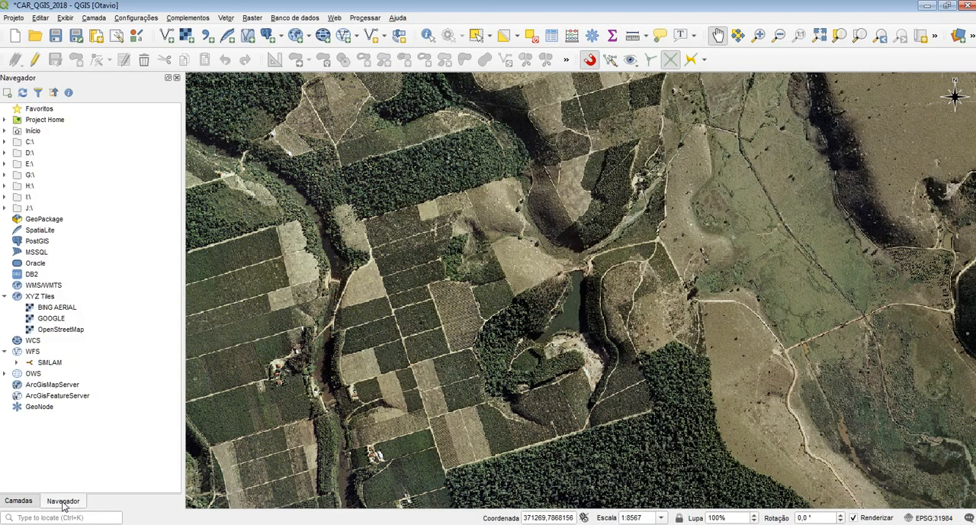
right_click(868, 58)
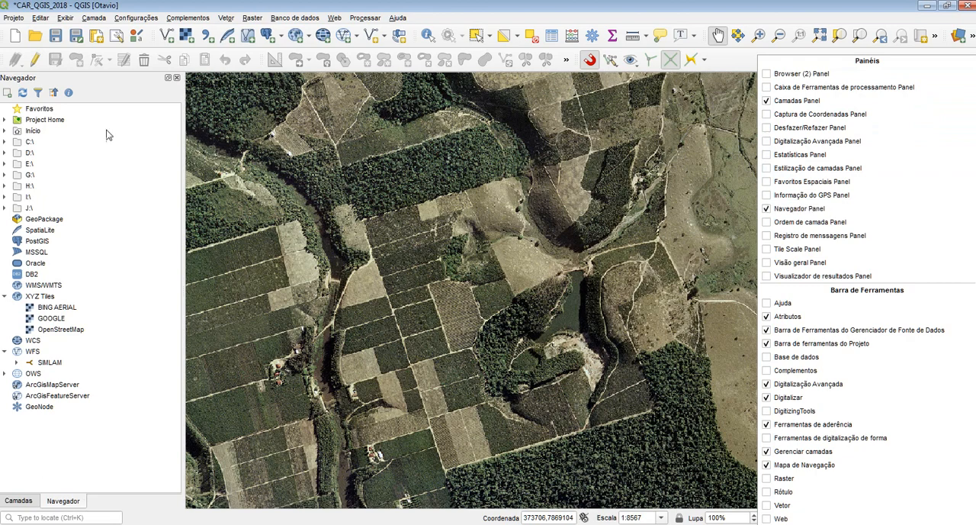
click(27, 107)
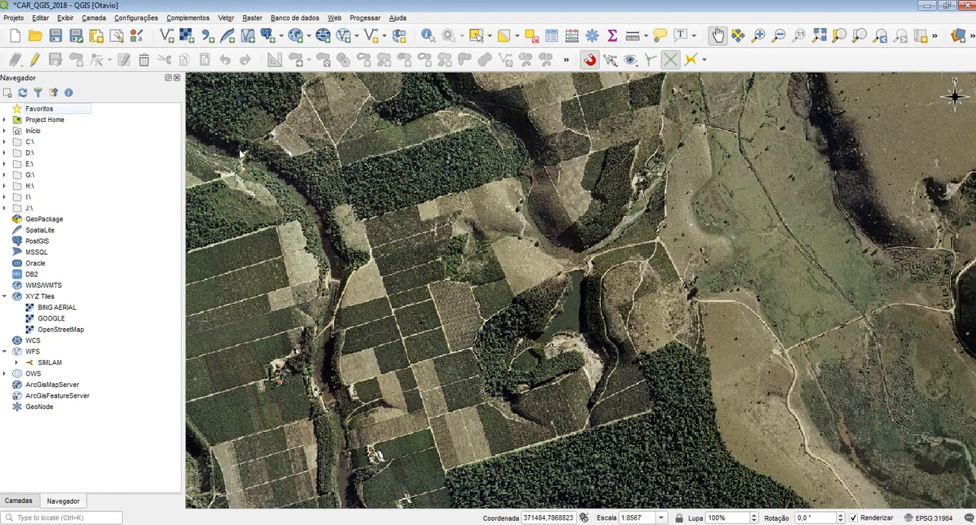
click(32, 186)
click(5, 142)
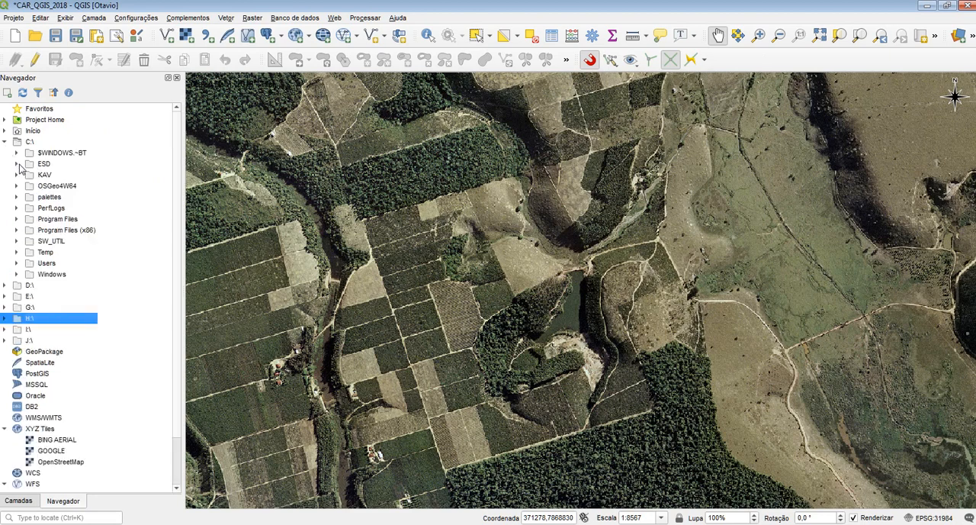
click(5, 141)
click(5, 153)
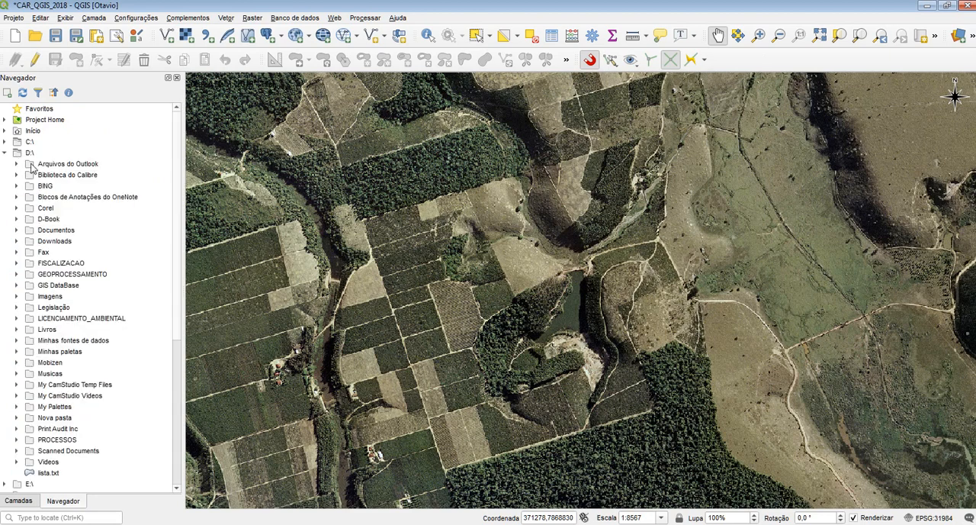
click(5, 152)
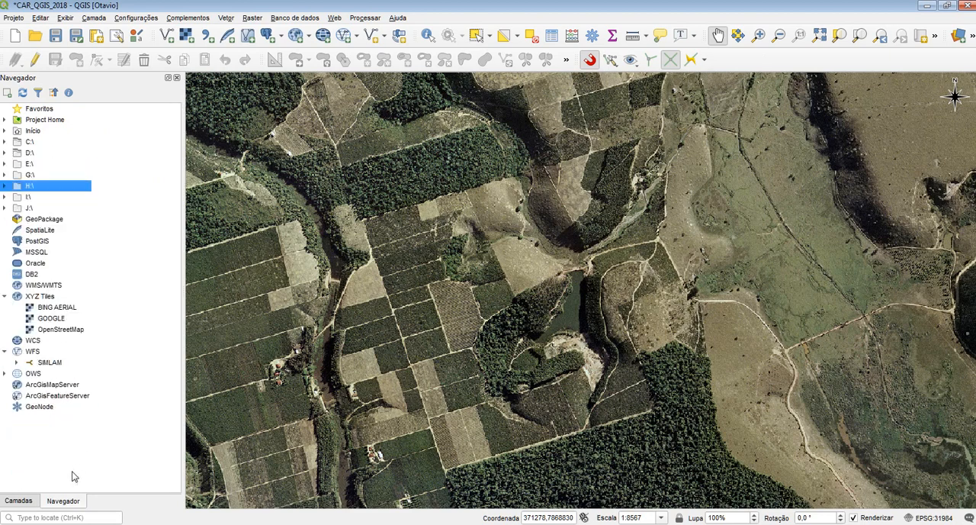
click(21, 501)
Step: Open the data source manager, look through its source categories including Mesh, and choose the vector source
click(186, 35)
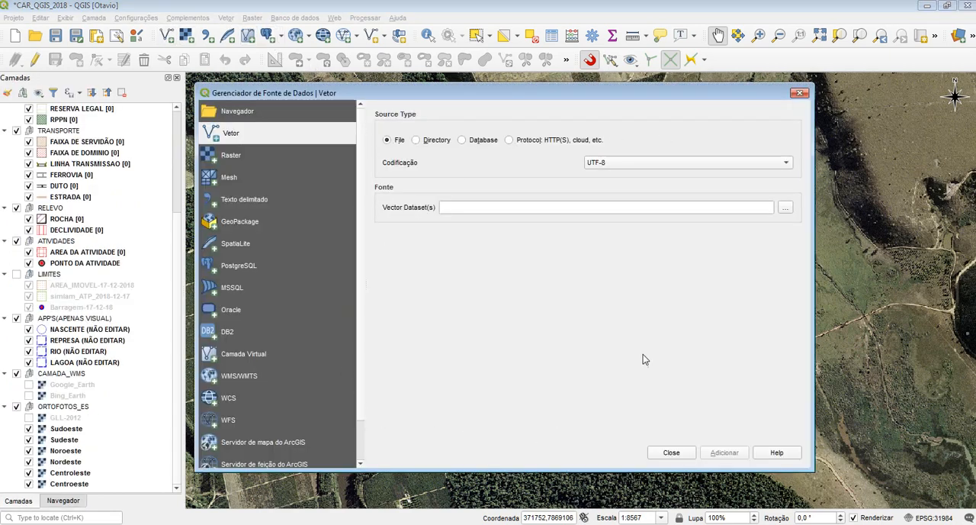
click(244, 180)
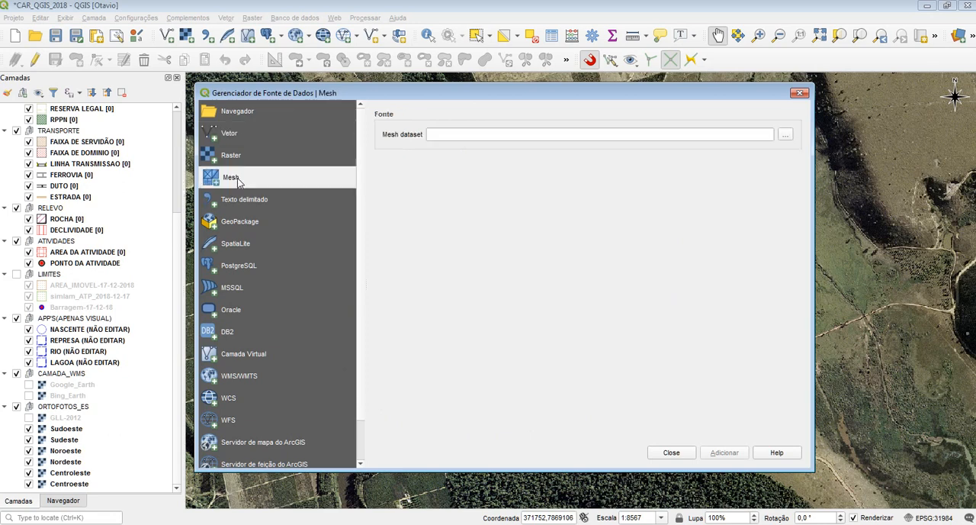
scroll(280, 408, down, 1)
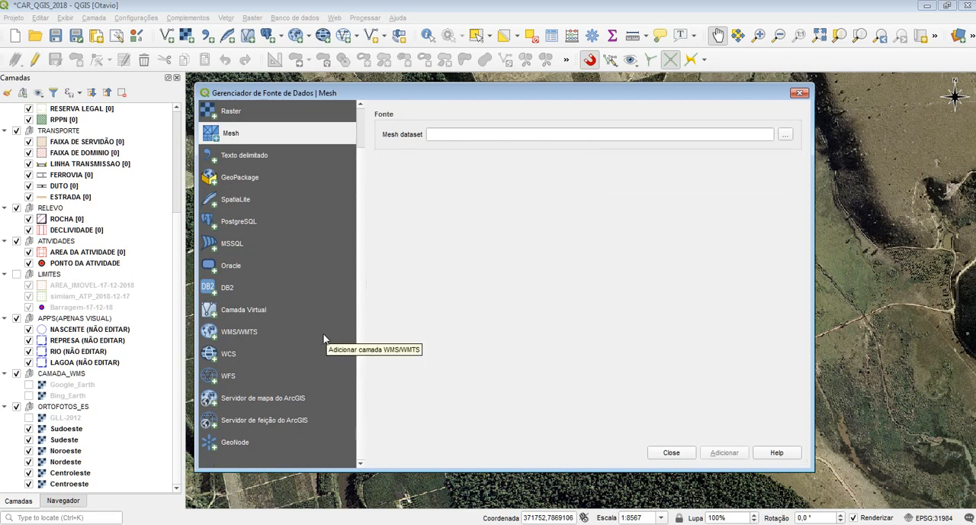
scroll(305, 338, up, 1)
click(235, 134)
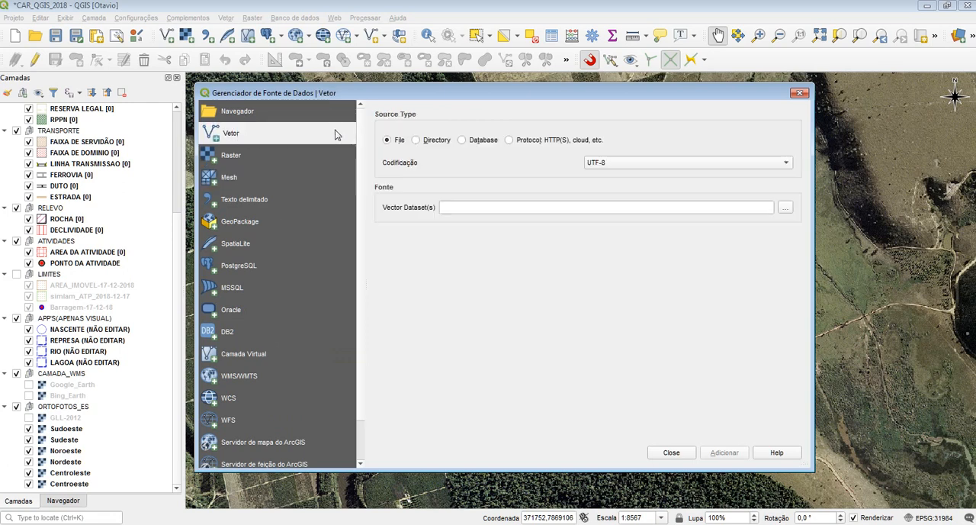
Step: Compare the Protocol, Database, Directory and File source types for vector layers, keeping File with UTF-8 encoding
click(552, 147)
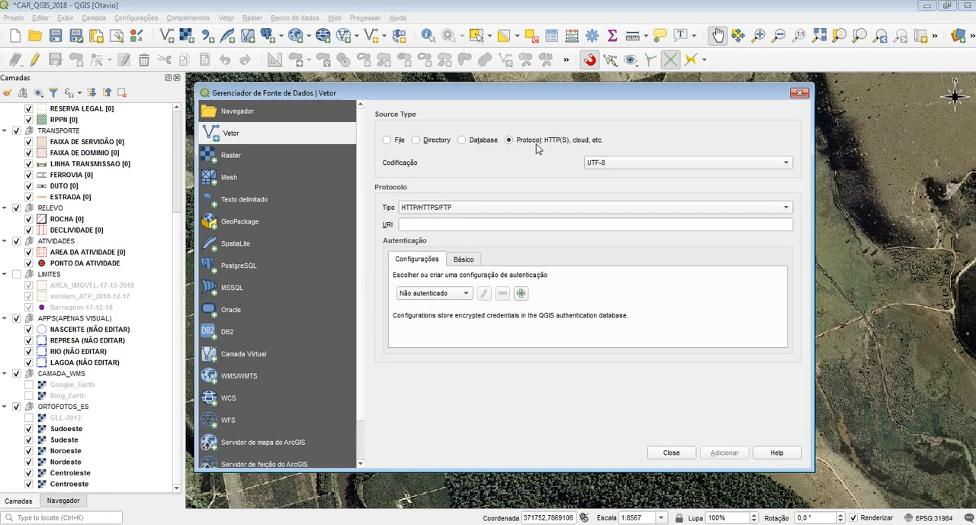
click(461, 140)
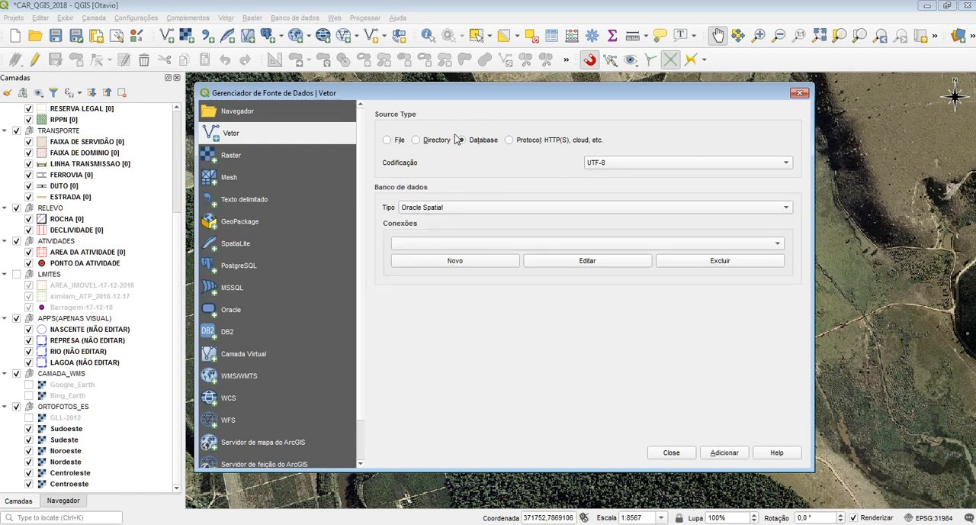
click(427, 140)
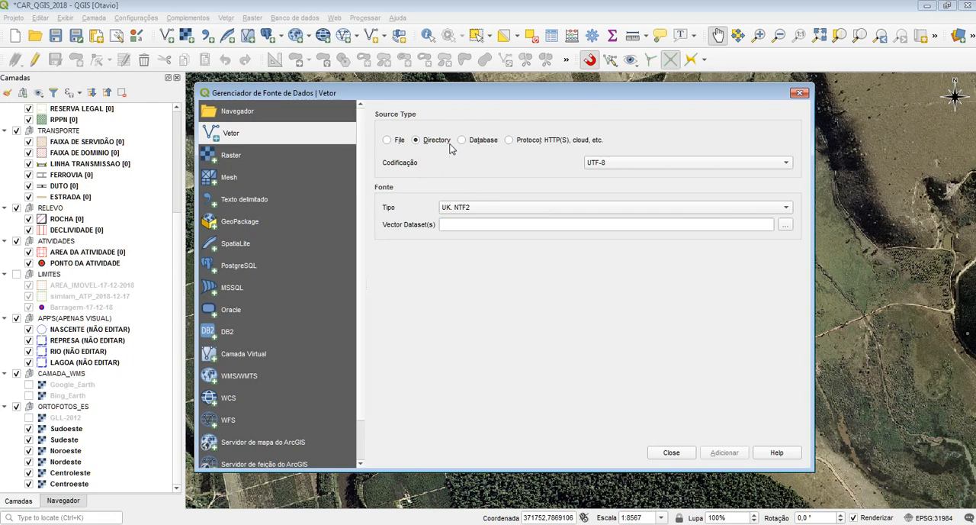
click(399, 142)
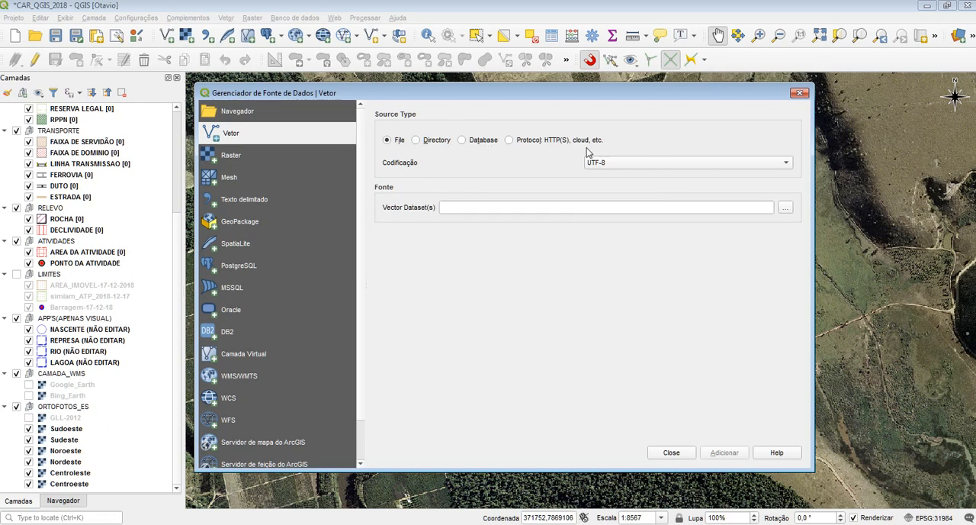
click(605, 163)
click(469, 176)
Step: Try to add Limites_Municipais_IDAF_2017_2.prj from the Limite_Municipal_ES folder as a vector layer
click(785, 208)
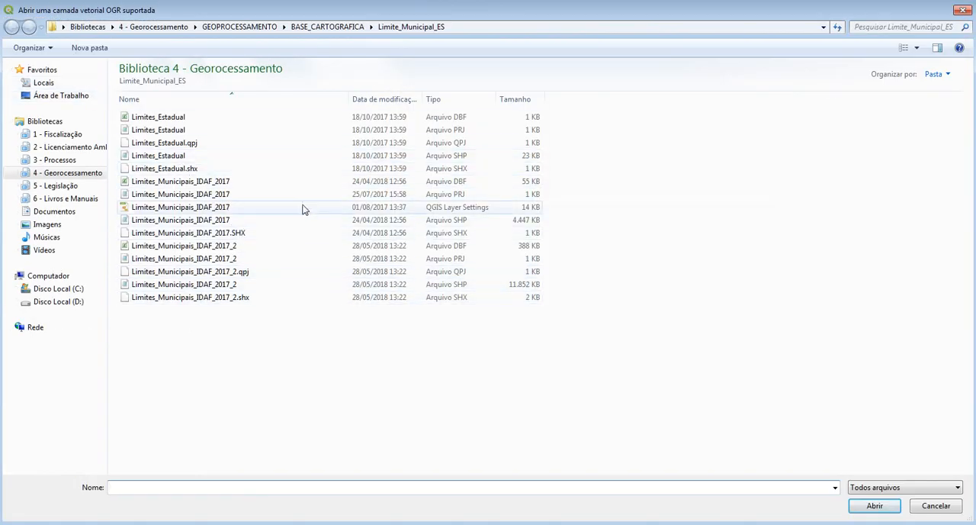
double_click(372, 259)
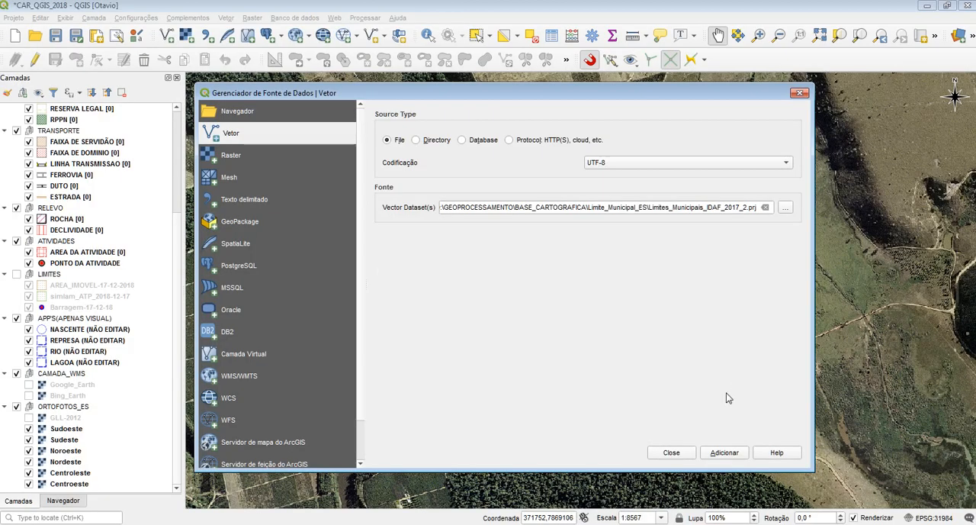
click(726, 455)
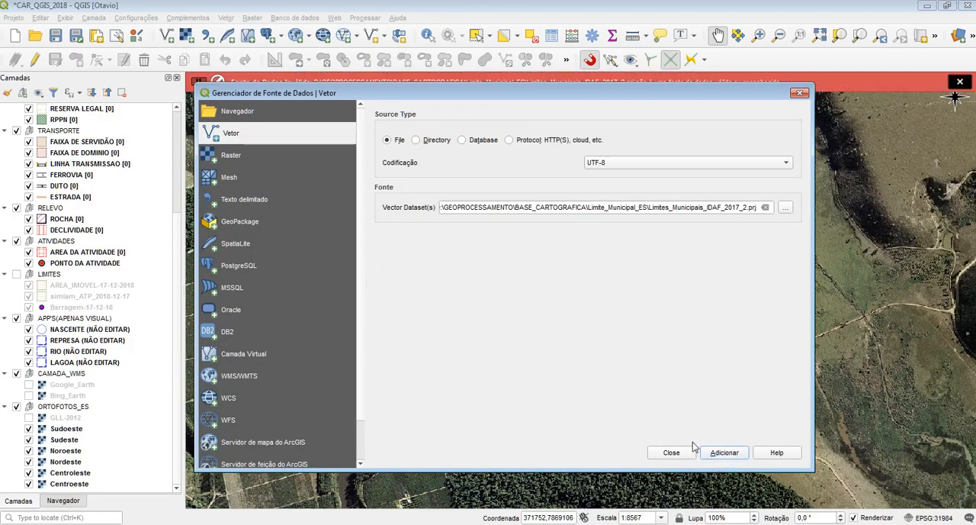
Step: Add the shapefile Limites_Municipais_IDAF_2017_2.shp from the Limite_Municipal_ES folder as a vector layer
click(785, 208)
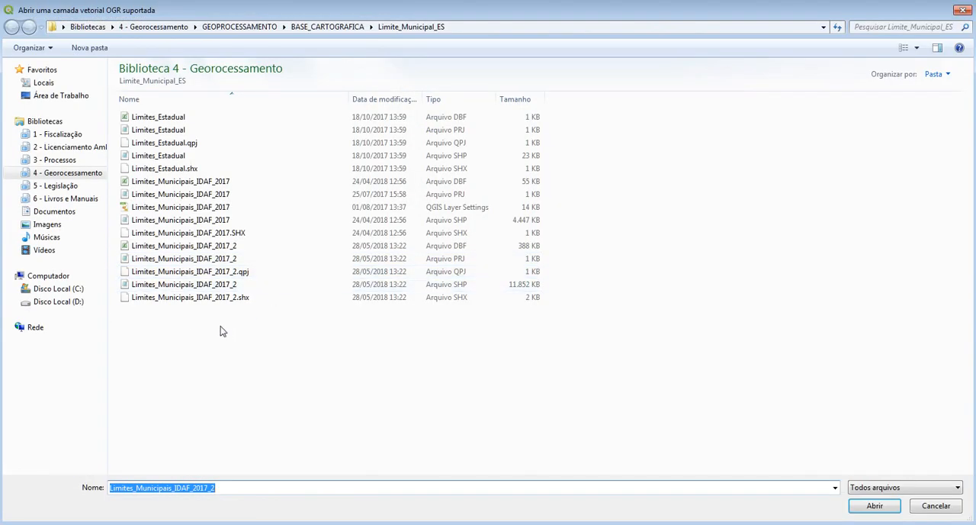
click(462, 285)
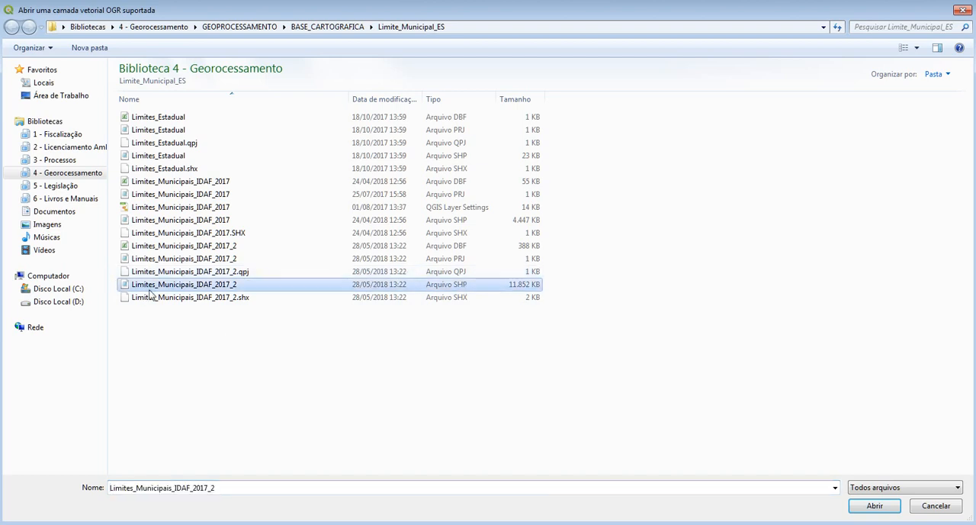
click(870, 506)
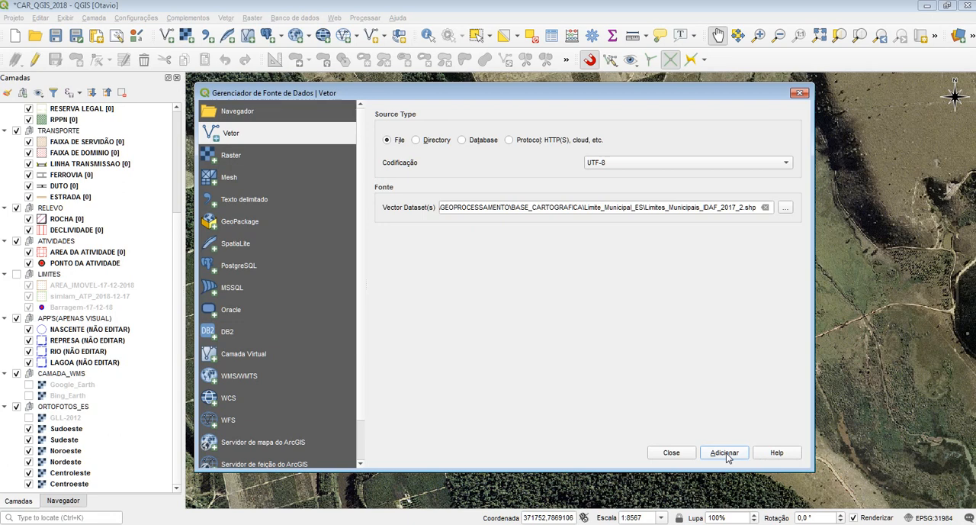
click(725, 453)
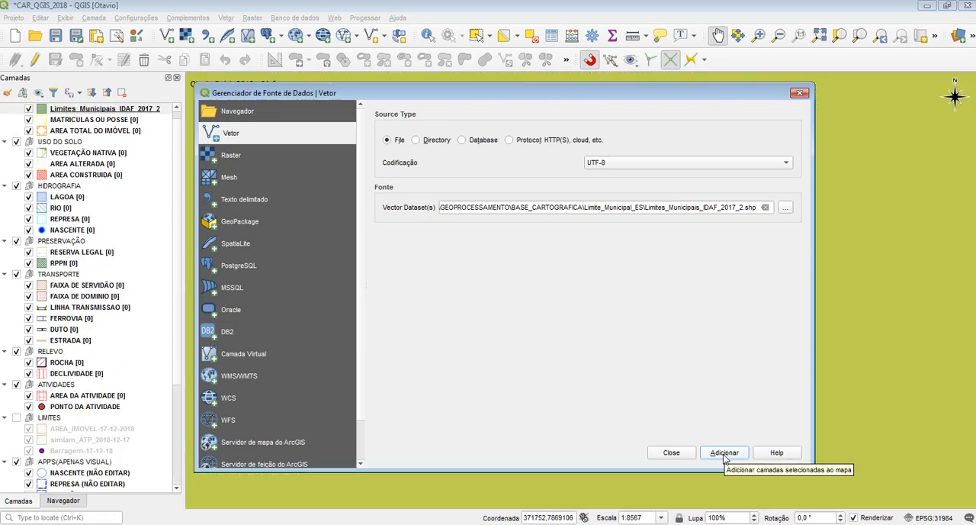
Step: Choose BLOCO_09_COLATINA.ecw from GEOPROCESSAMENTO > RASTER > ORTOFOTOS_2012_2014 as the raster source
click(242, 160)
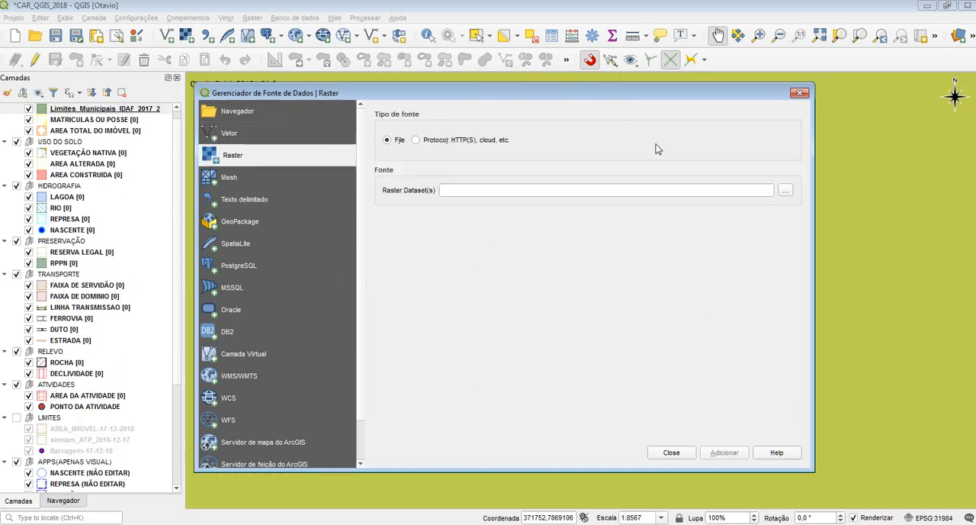
click(793, 192)
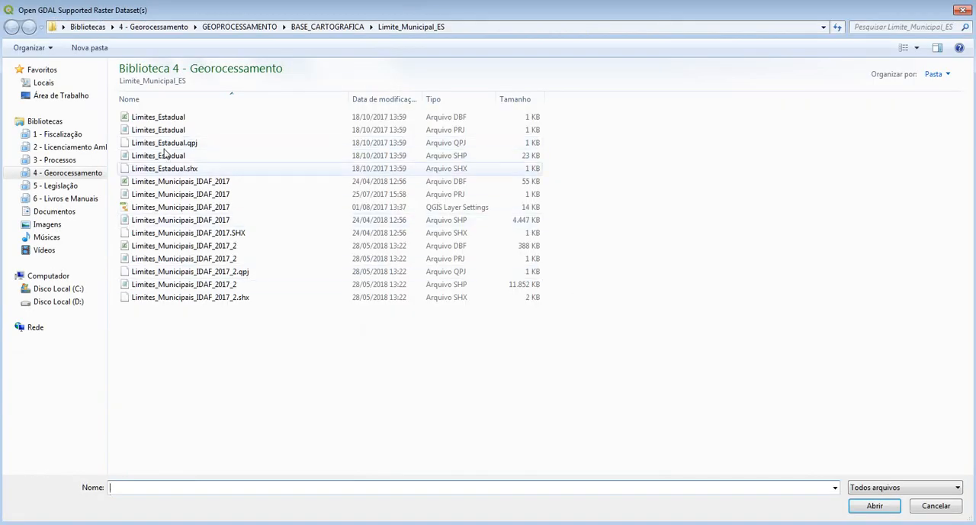
click(248, 27)
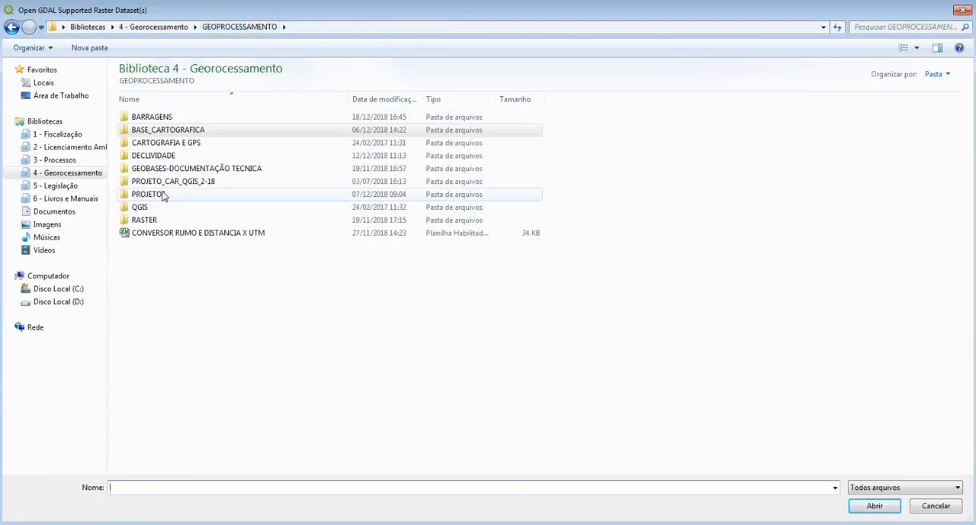
double_click(200, 219)
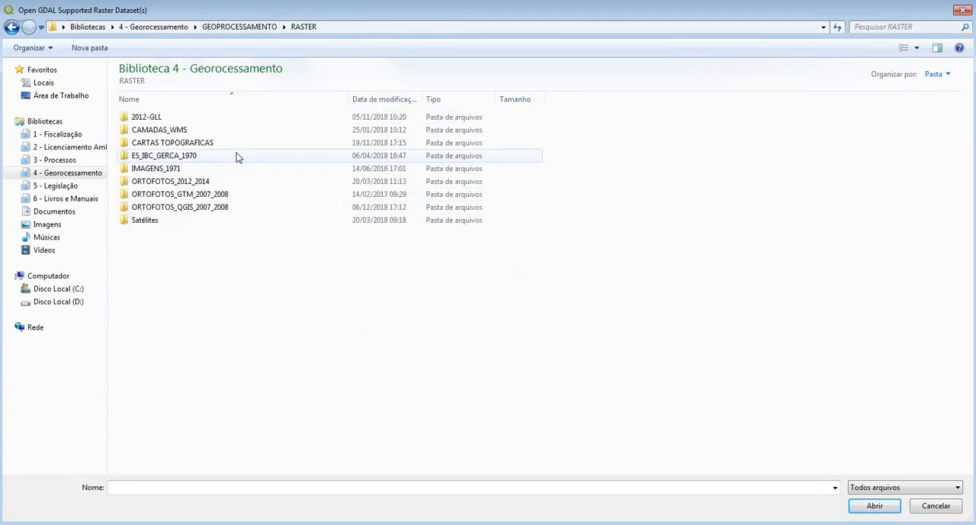
double_click(203, 184)
click(186, 219)
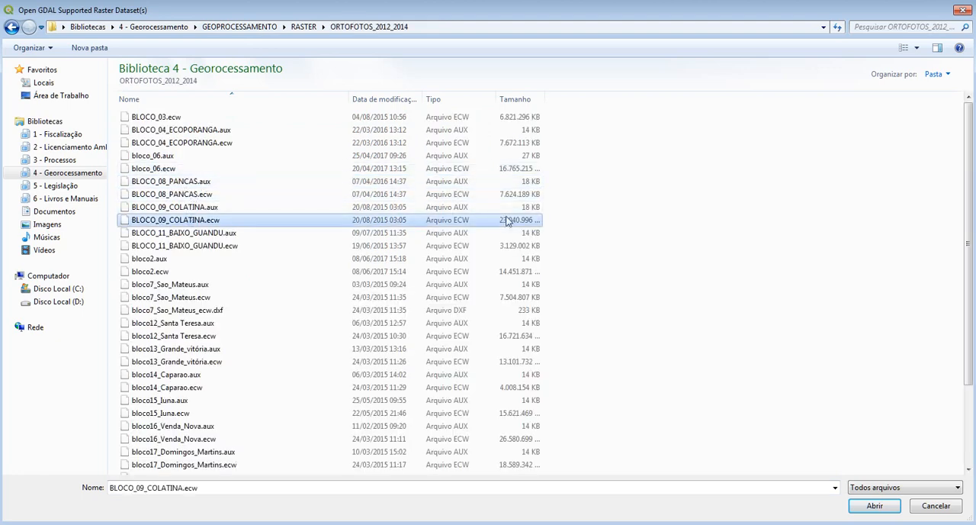
click(876, 509)
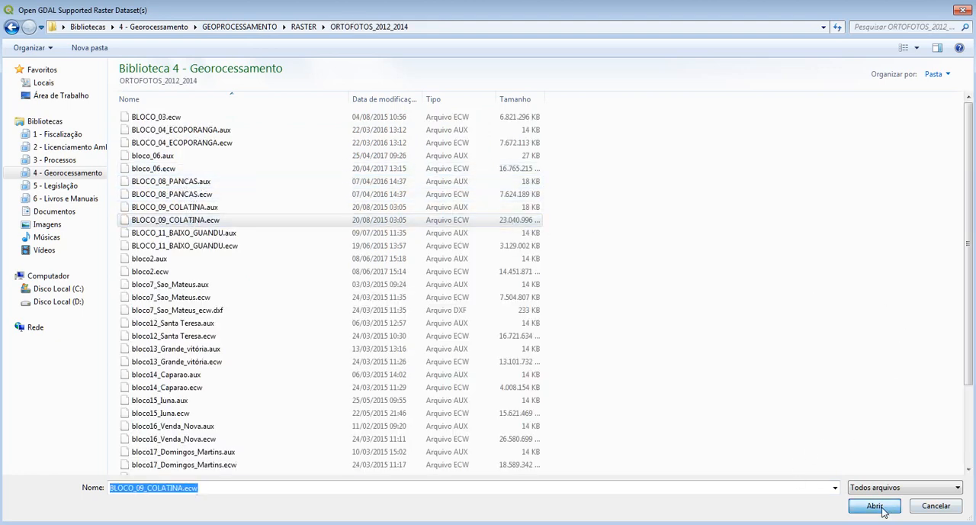
Step: Add the orthophoto as a raster layer with the SIRGAS 2000 / UTM zone 24S coordinate system (EPSG:31984)
click(725, 452)
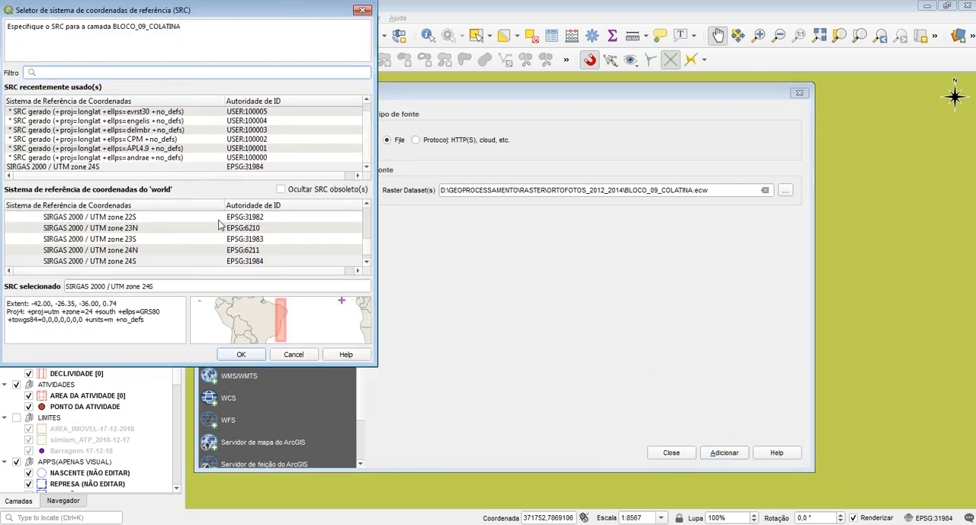
click(123, 167)
click(241, 355)
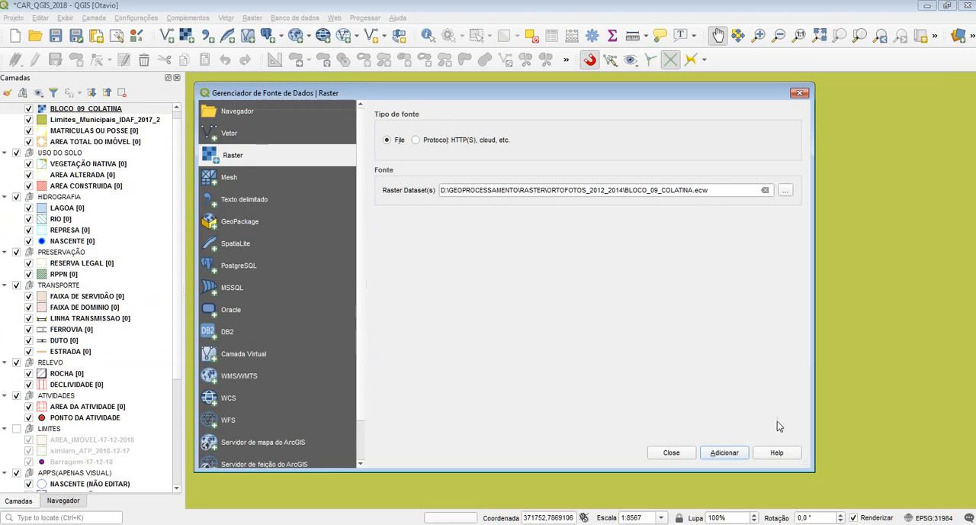
Step: Select BLOCO_09_COLATINA.ecw again as the raster dataset and add it to the map a second time
click(786, 193)
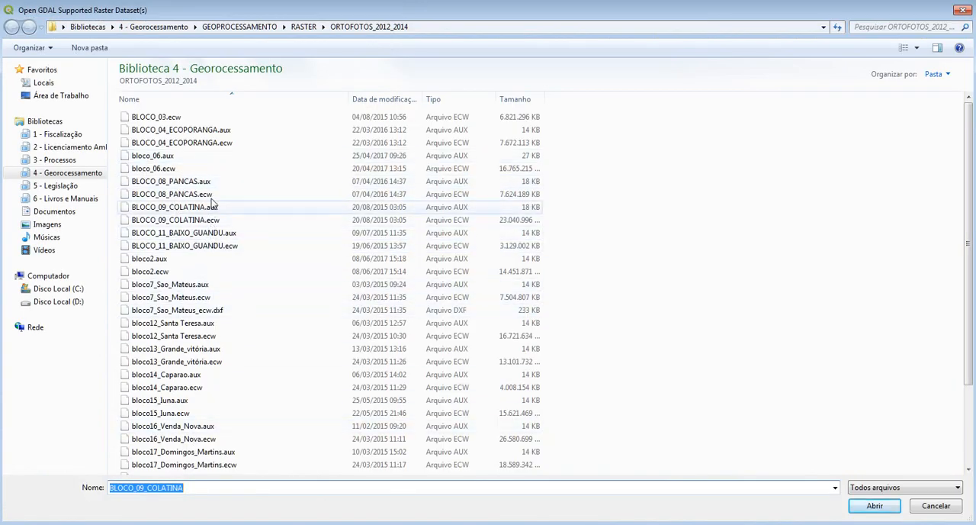
double_click(224, 219)
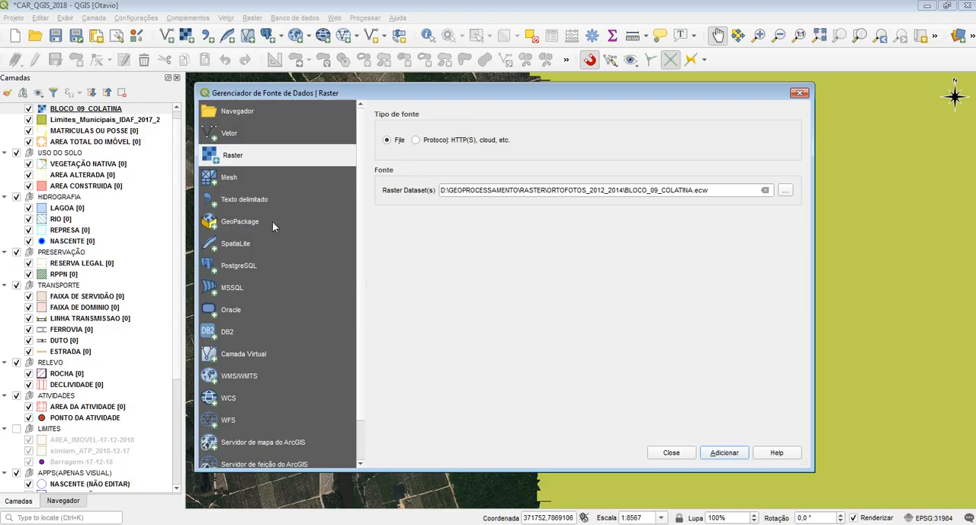
click(717, 456)
Step: Compare SIRGAS 2000 / UTM zone 24S with the neighbouring zone 25S and SIRGAS-Chile 18S entries in the coordinate system lists
drag(366, 246, 366, 263)
mouse_move(247, 305)
mouse_down()
mouse_move(226, 308)
mouse_move(283, 328)
mouse_move(273, 288)
mouse_move(278, 320)
mouse_move(321, 330)
mouse_move(286, 327)
mouse_up()
click(270, 168)
click(269, 159)
click(270, 166)
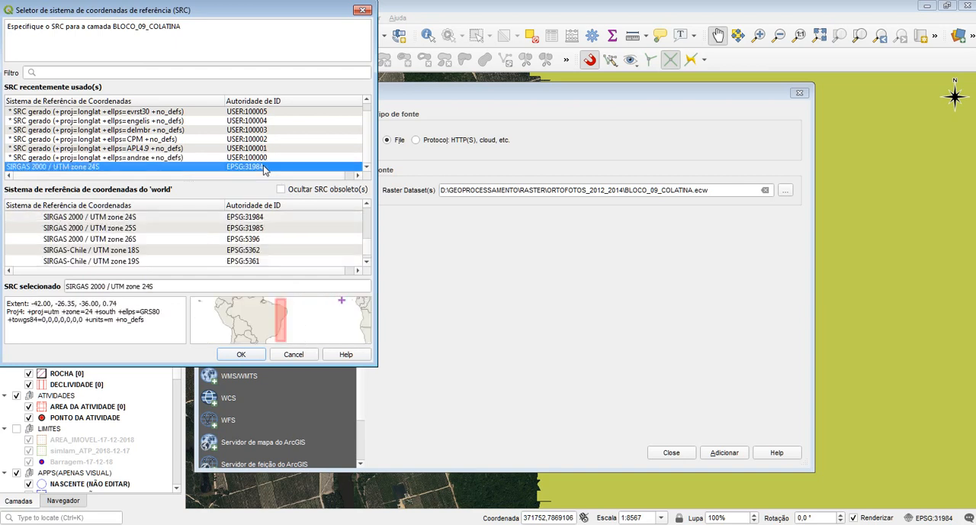
click(131, 220)
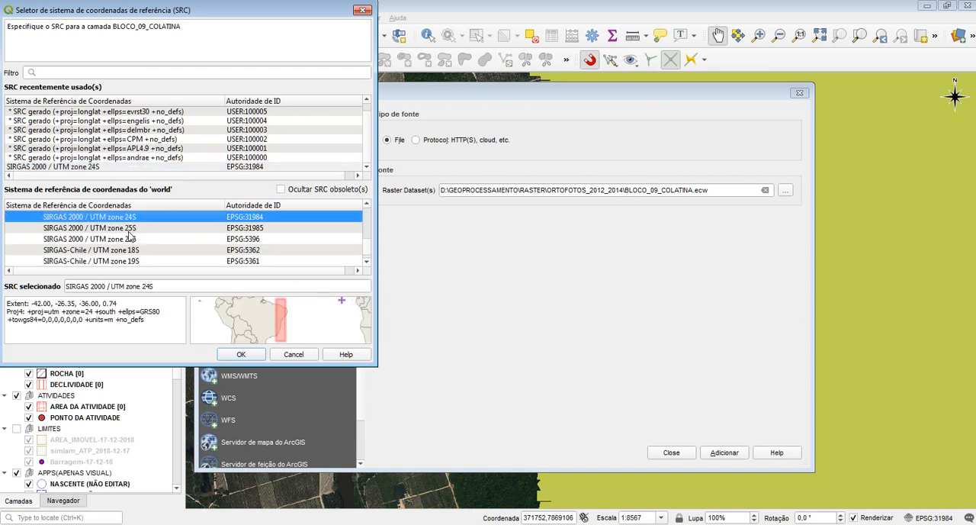
click(130, 229)
click(129, 249)
click(133, 219)
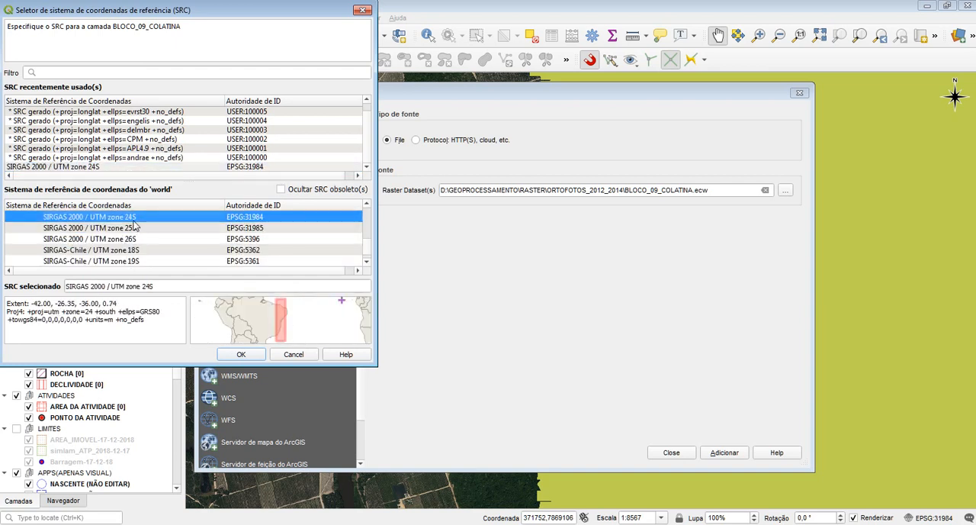
click(245, 167)
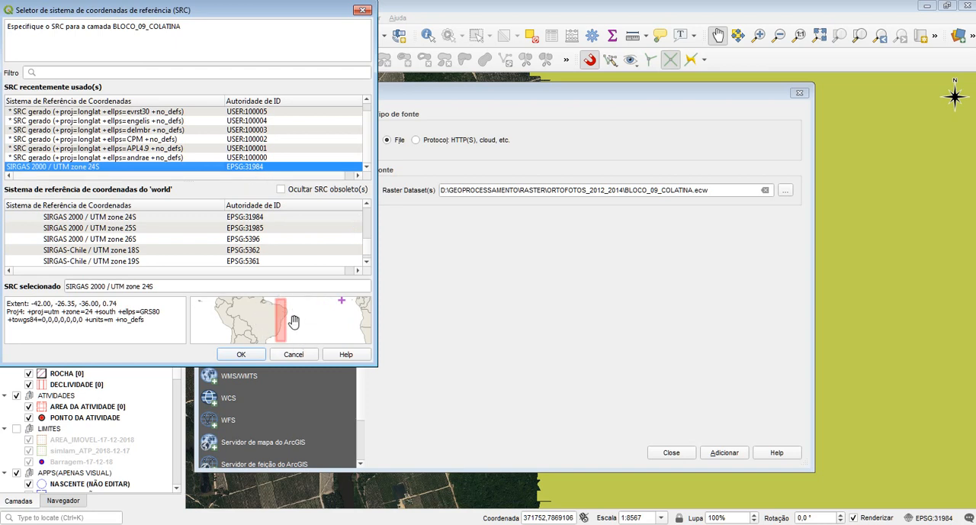
Step: Examine the area covered by SIRGAS 2000 / UTM zone 24S along the Brazilian coast on the extent preview map
drag(249, 331, 242, 328)
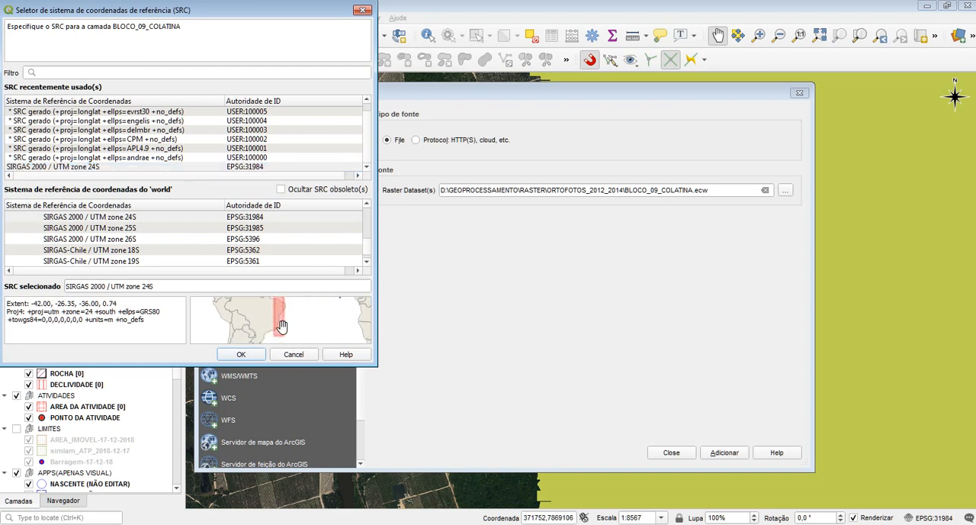
scroll(281, 327, up, 4)
scroll(246, 333, down, 4)
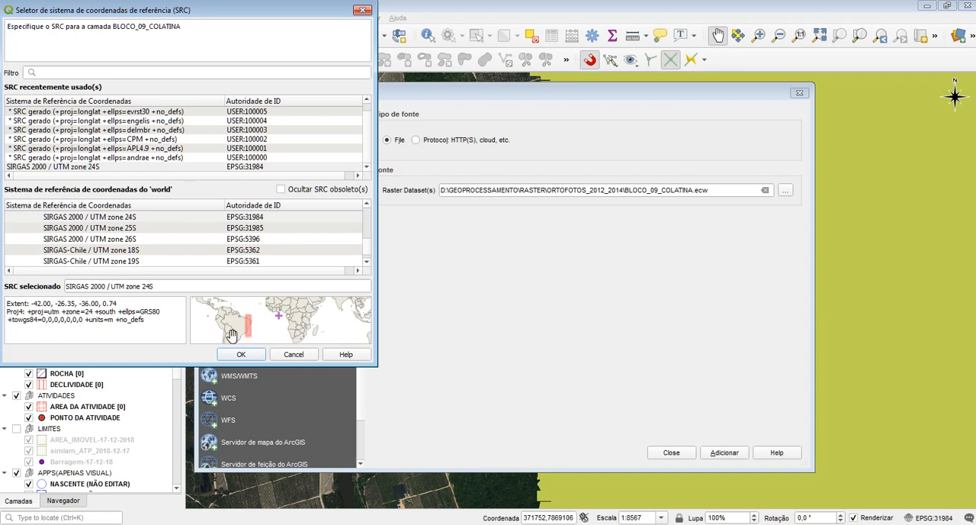
mouse_move(285, 310)
mouse_down()
mouse_move(265, 318)
mouse_move(281, 314)
mouse_up()
scroll(263, 331, up, 3)
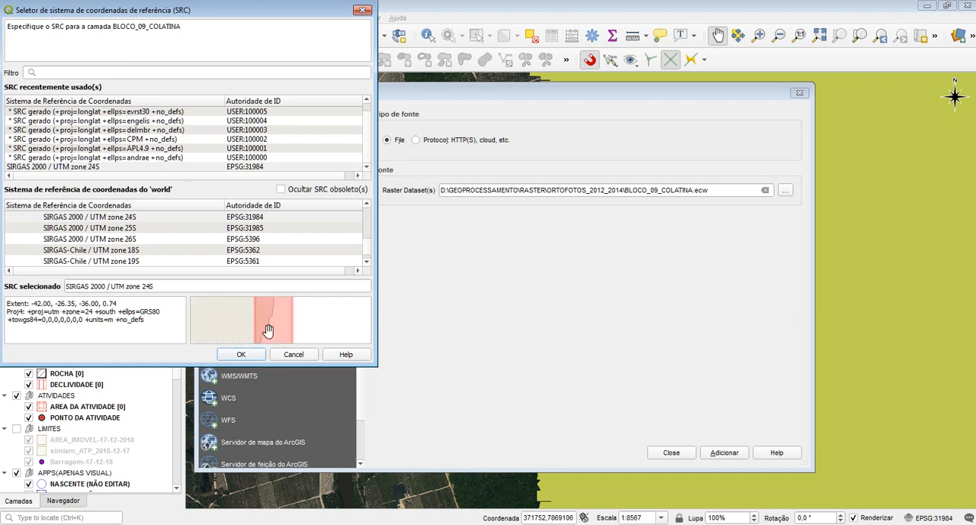
drag(268, 329, 321, 379)
drag(316, 311, 277, 356)
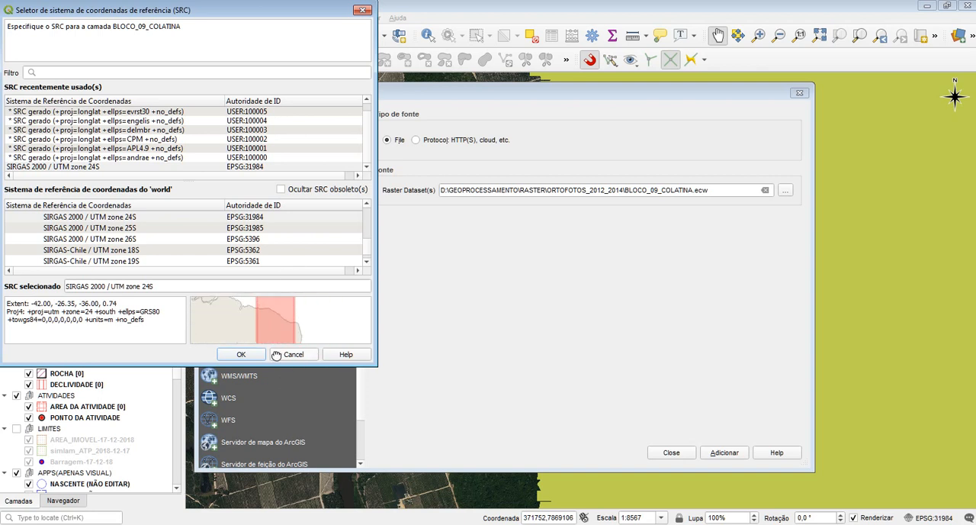
drag(270, 318, 286, 274)
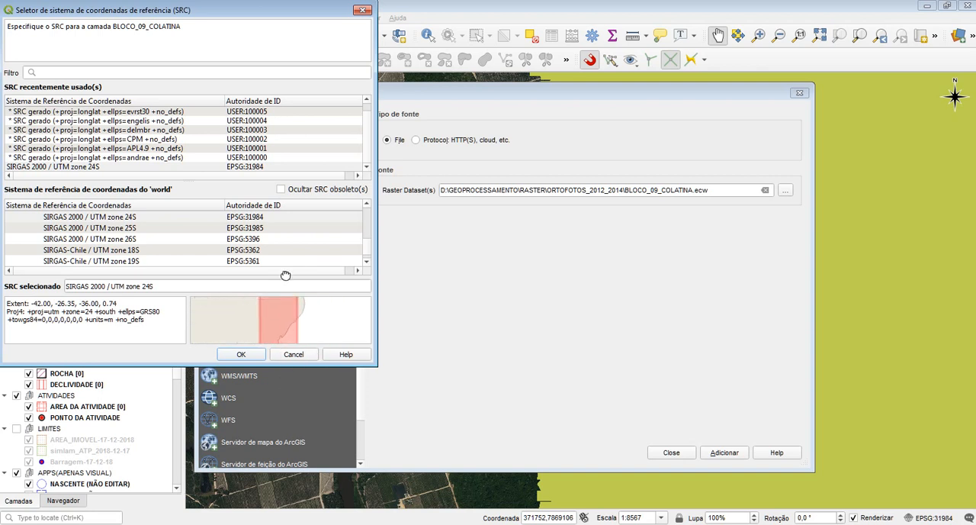
drag(299, 329, 285, 305)
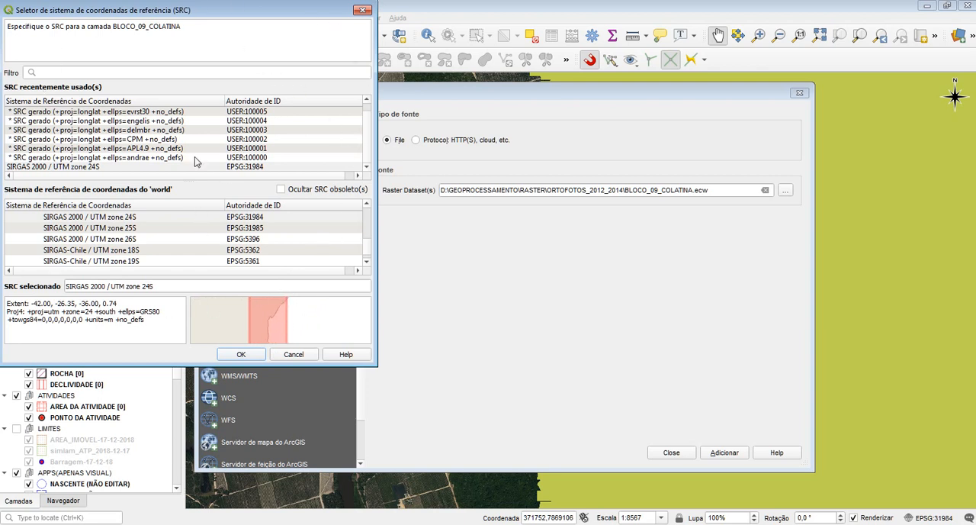
drag(216, 14, 270, 19)
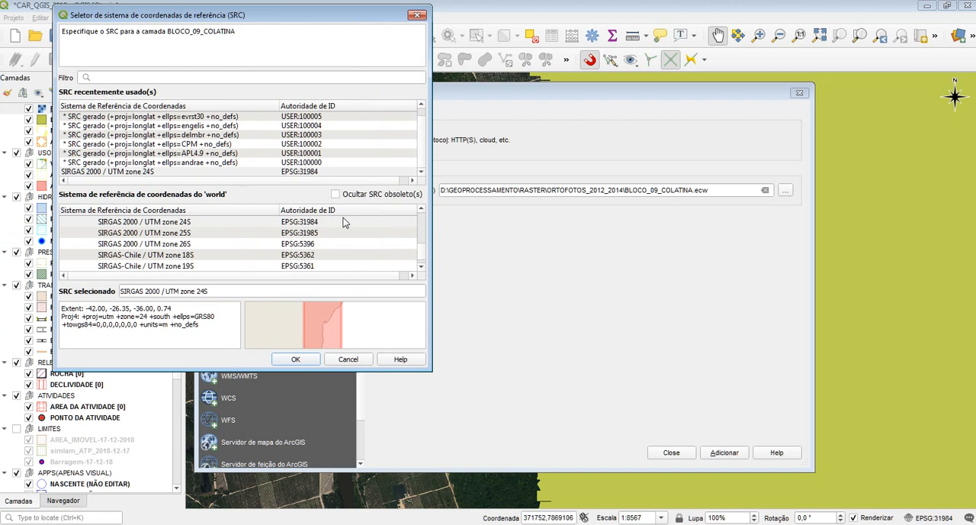
scroll(313, 321, down, 4)
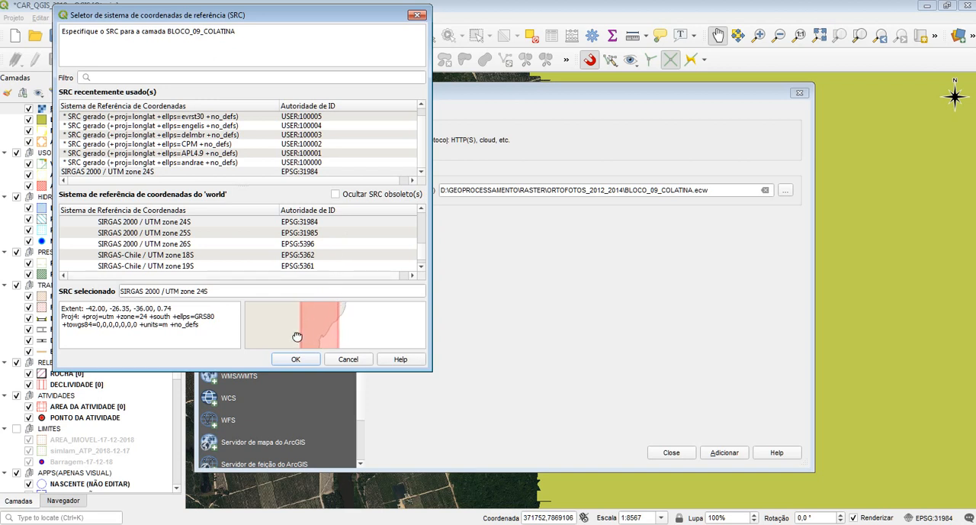
scroll(303, 320, up, 2)
scroll(309, 324, down, 2)
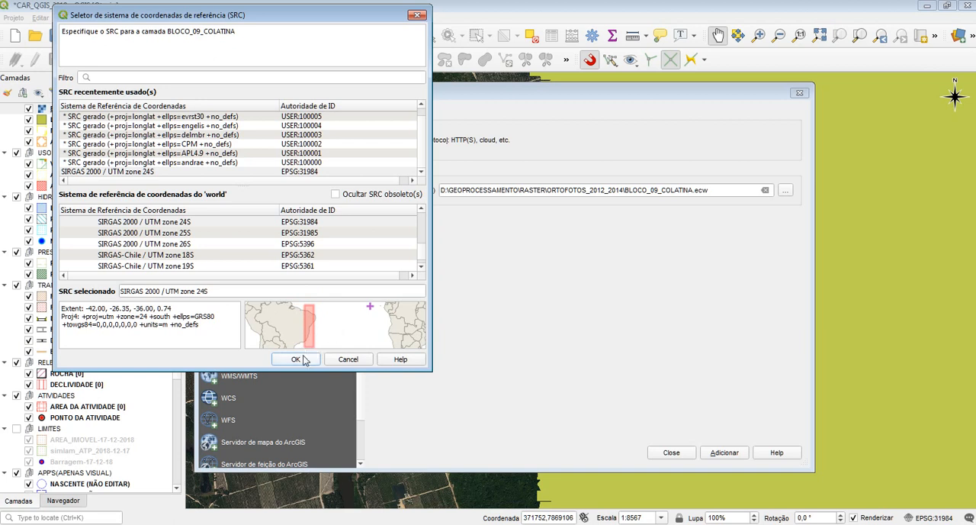
drag(285, 334, 318, 334)
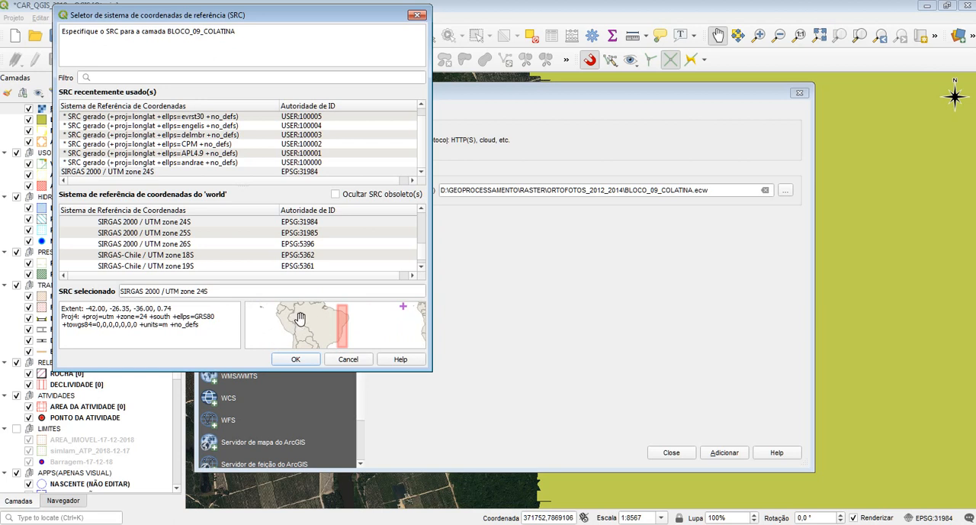
Step: Look through the user-generated longlat systems and the geocentric systems such as SIRGAS (geocentric), comparing their extents on the preview map
drag(295, 172, 290, 139)
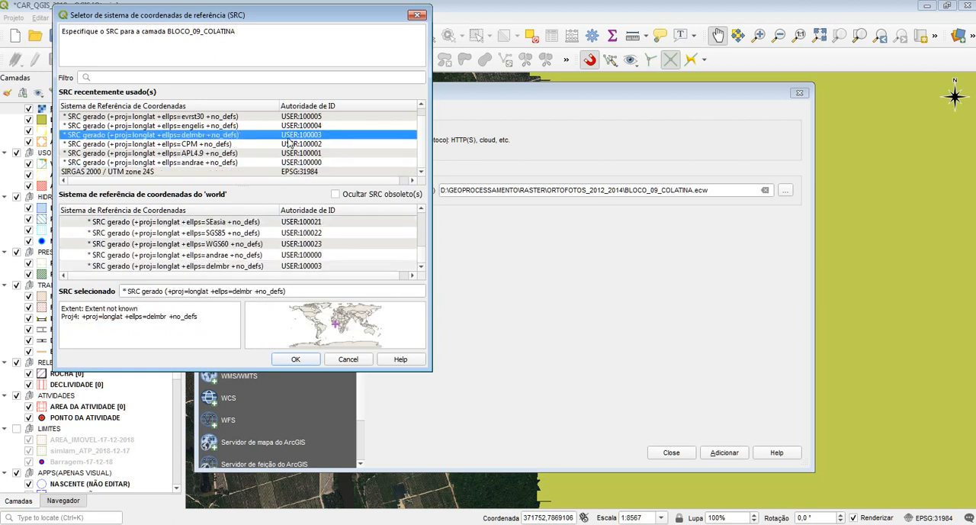
click(286, 126)
scroll(303, 126, up, 1)
scroll(303, 127, down, 1)
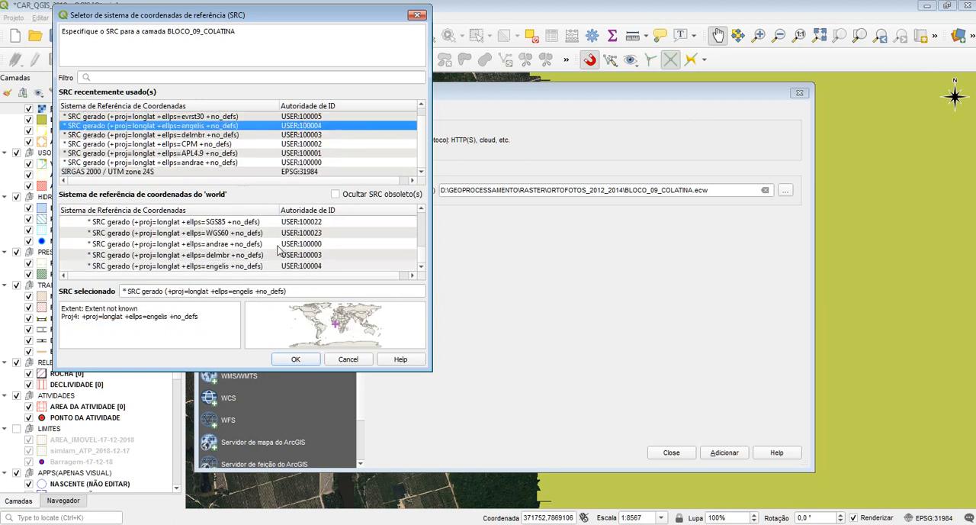
click(277, 253)
click(267, 267)
scroll(269, 266, down, 3)
click(288, 172)
click(290, 162)
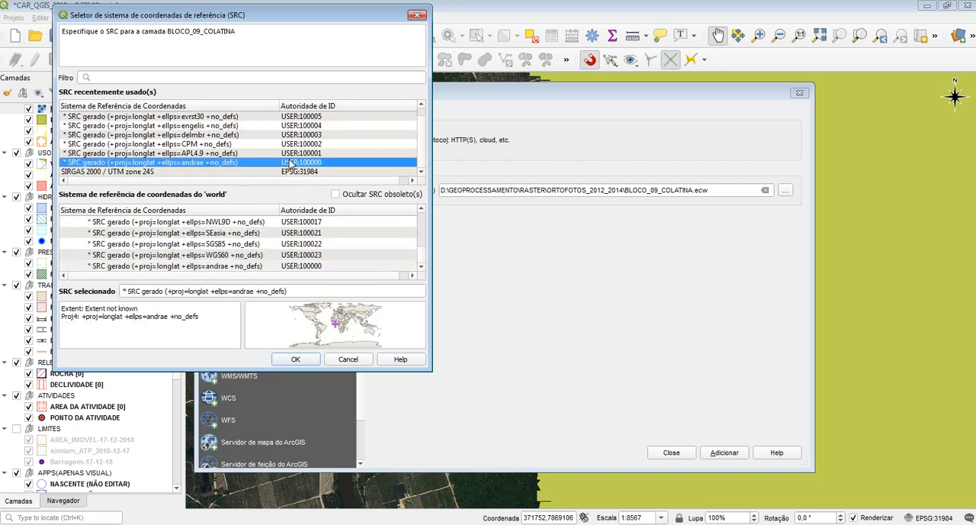
scroll(283, 240, up, 10)
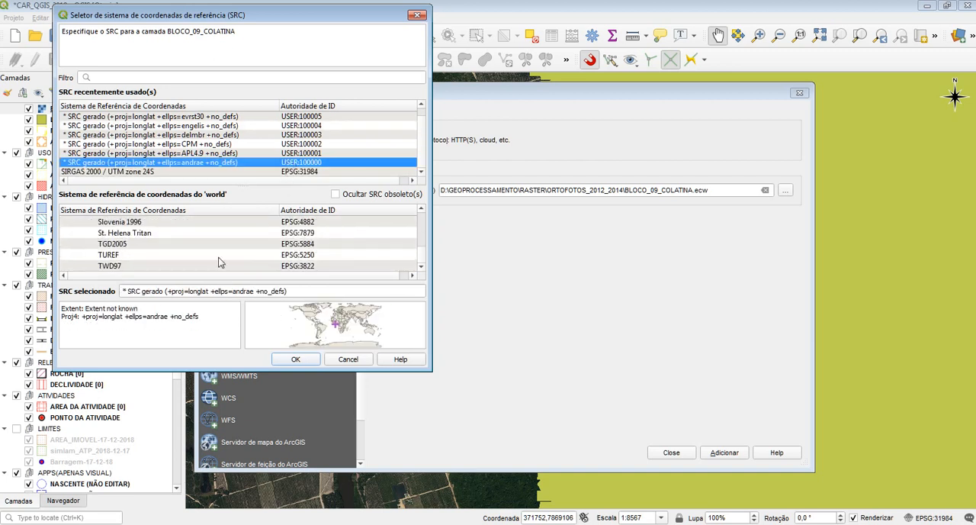
click(219, 254)
scroll(229, 252, up, 3)
click(211, 254)
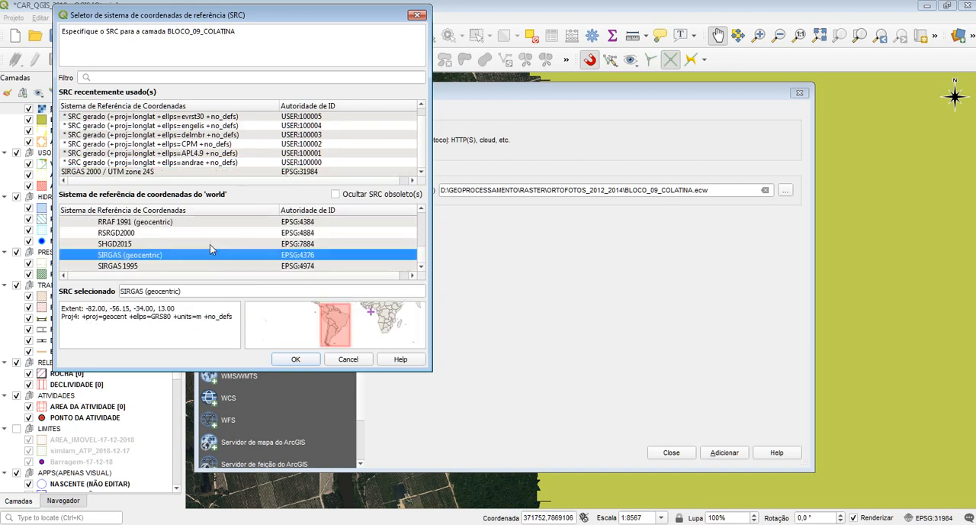
click(210, 244)
click(203, 255)
Step: Dismiss the coordinate system selection and close the data source manager
click(347, 359)
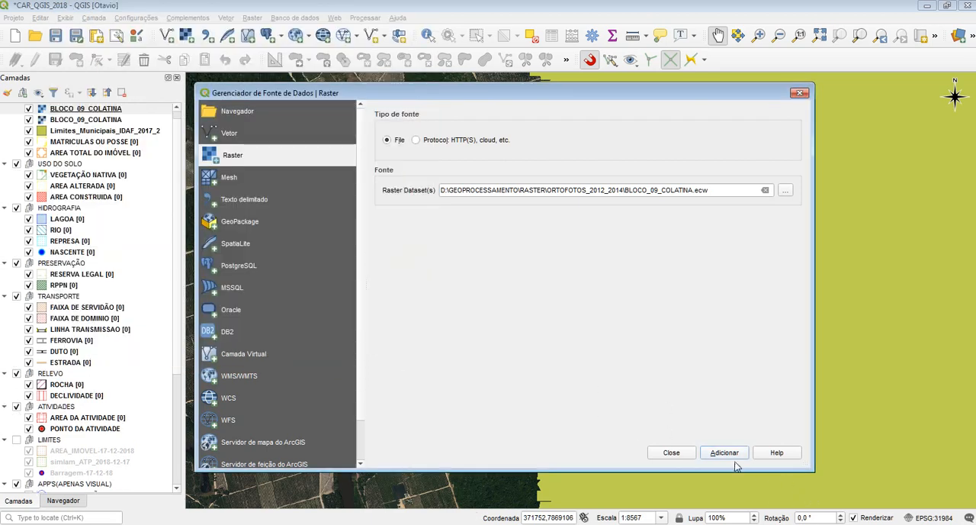
click(671, 452)
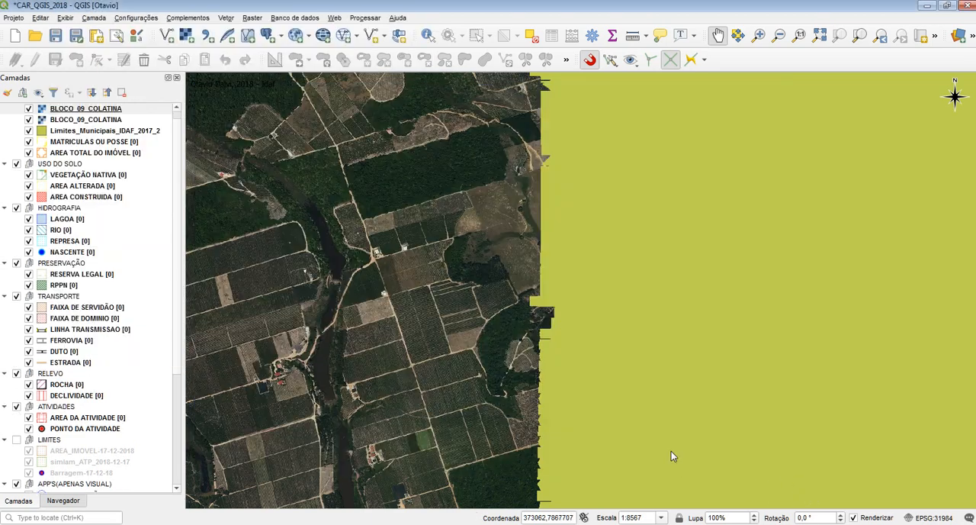
Step: Remove the Limites_Municipais_IDAF_2017_2 layer from the DOMINIALIDADE group
click(143, 131)
click(122, 93)
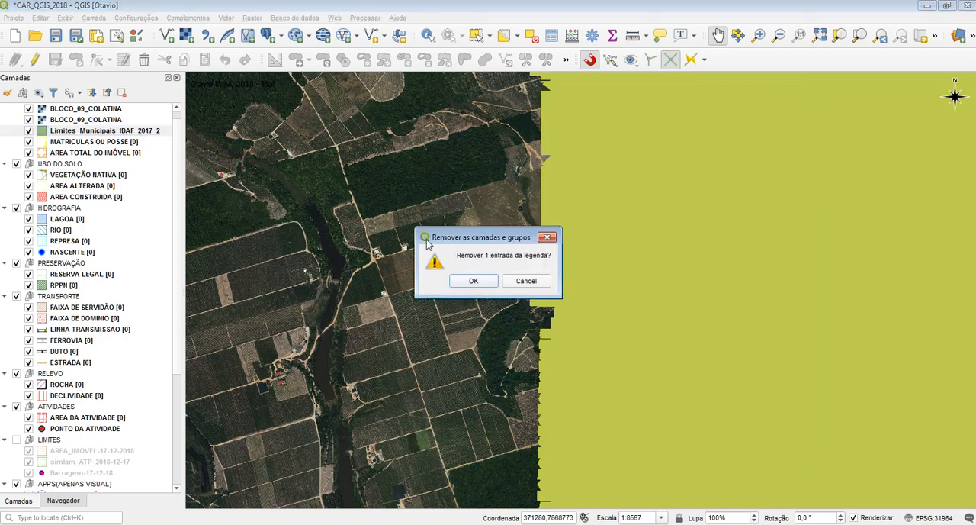
click(469, 281)
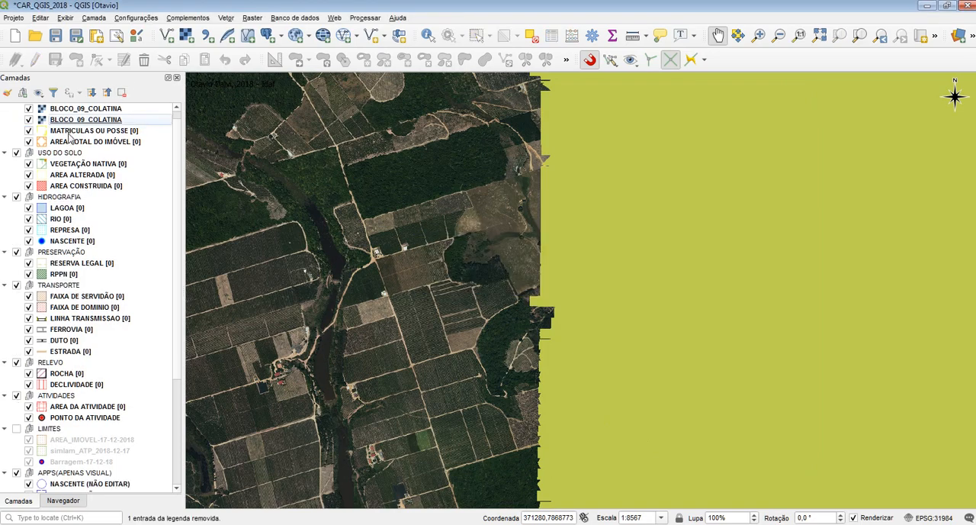
scroll(91, 252, down, 5)
scroll(92, 312, up, 5)
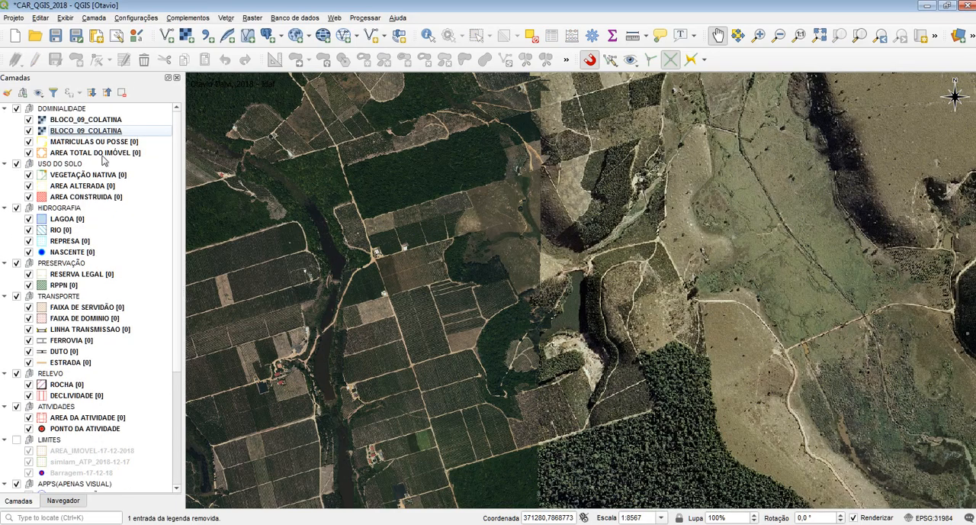
Step: Remove both BLOCO_09_COLATINA raster layers from the project
click(107, 132)
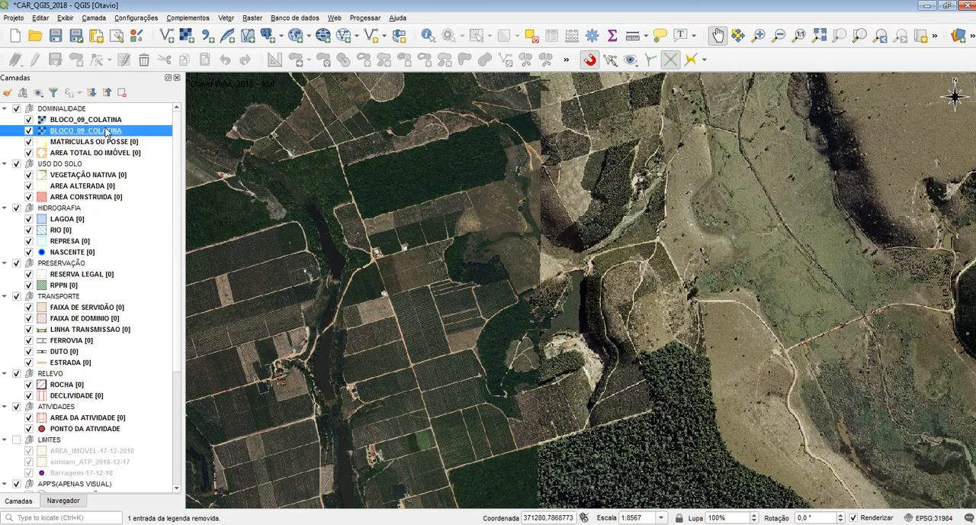
ctrl+click(86, 120)
click(122, 92)
click(480, 286)
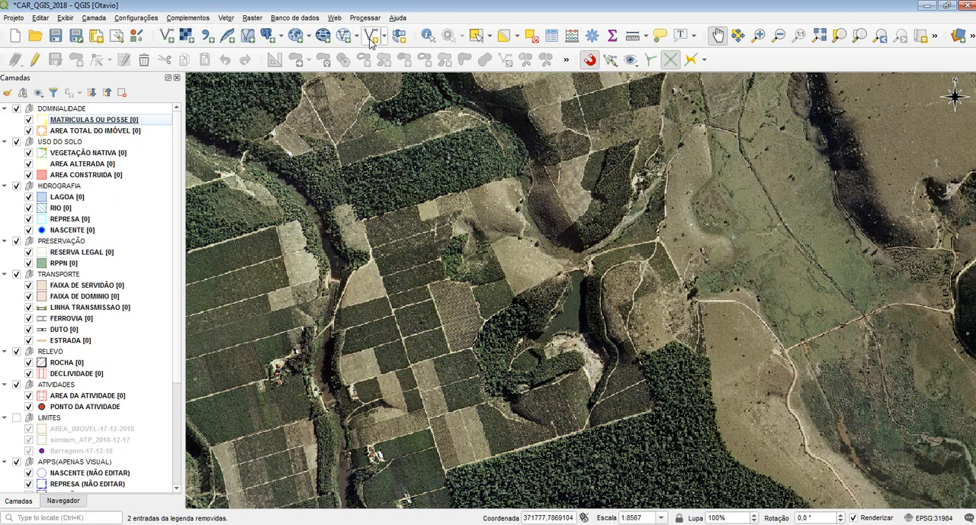
Step: Open the new shapefile layer setup and examine its file name, UTF-8 encoding and geometry type options (Ponto, Linha, Polígono)
click(94, 18)
mouse_move(156, 51)
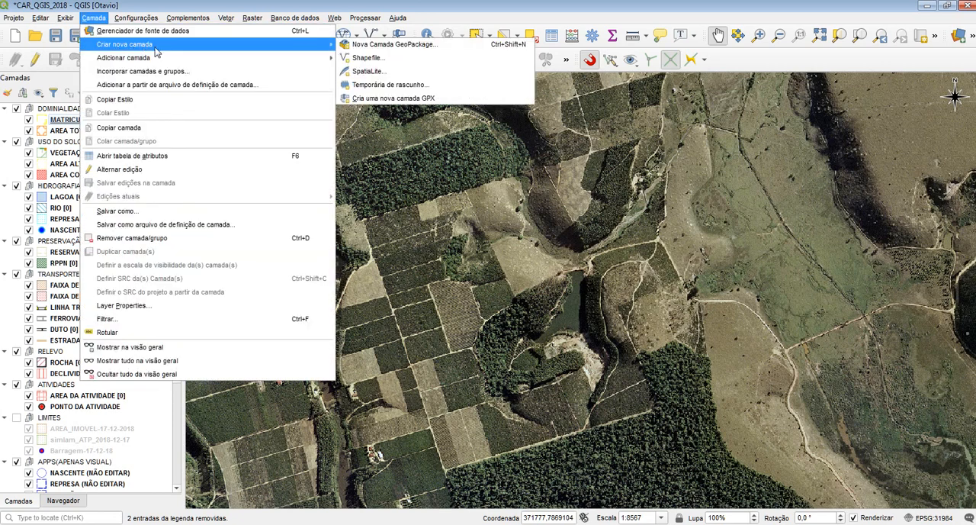
click(369, 58)
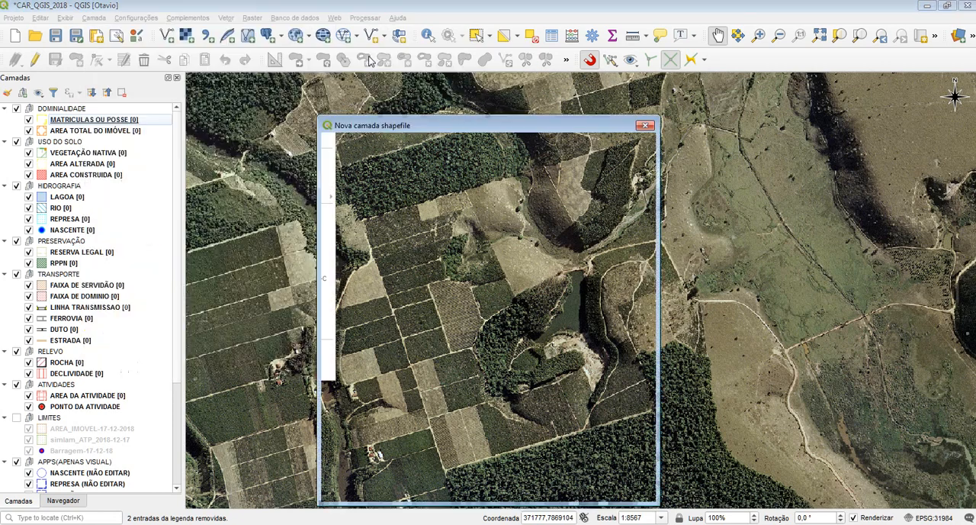
drag(382, 125, 353, 88)
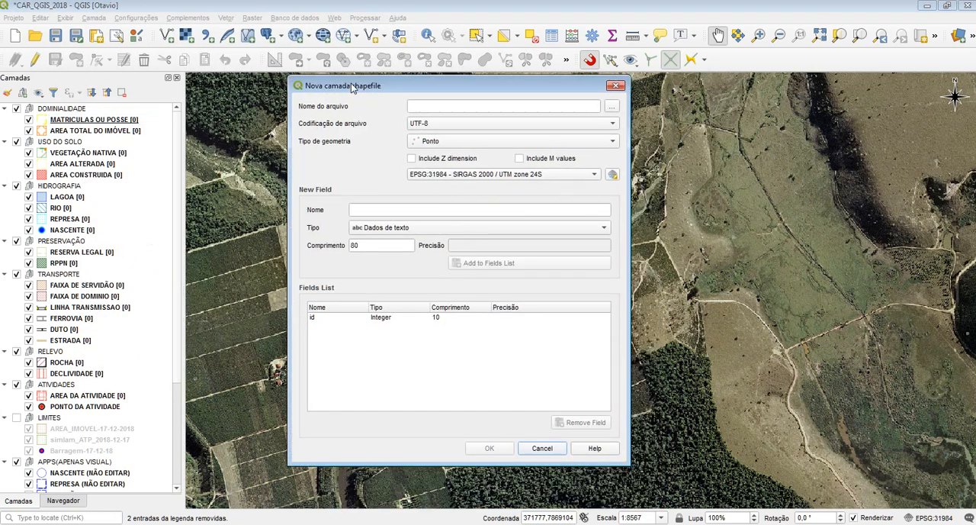
click(613, 108)
click(933, 505)
click(527, 123)
click(375, 125)
click(460, 142)
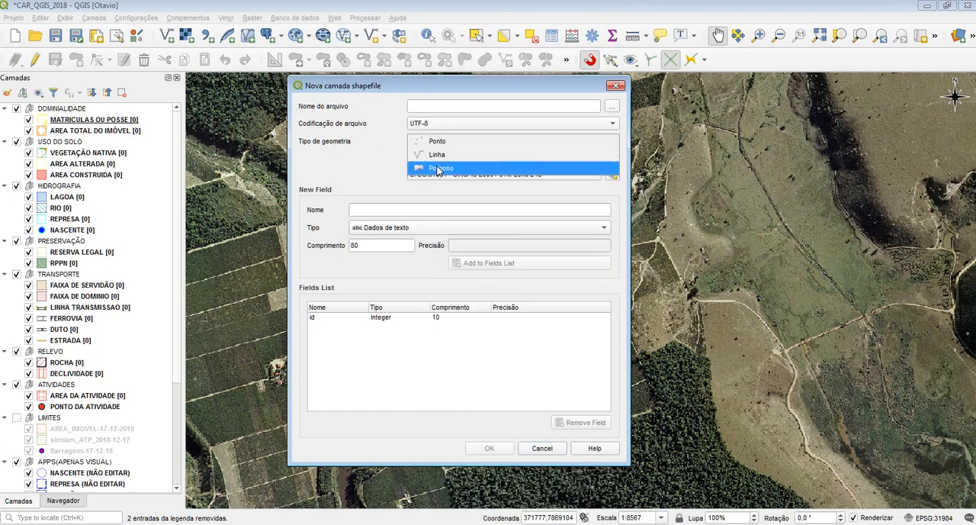
click(372, 164)
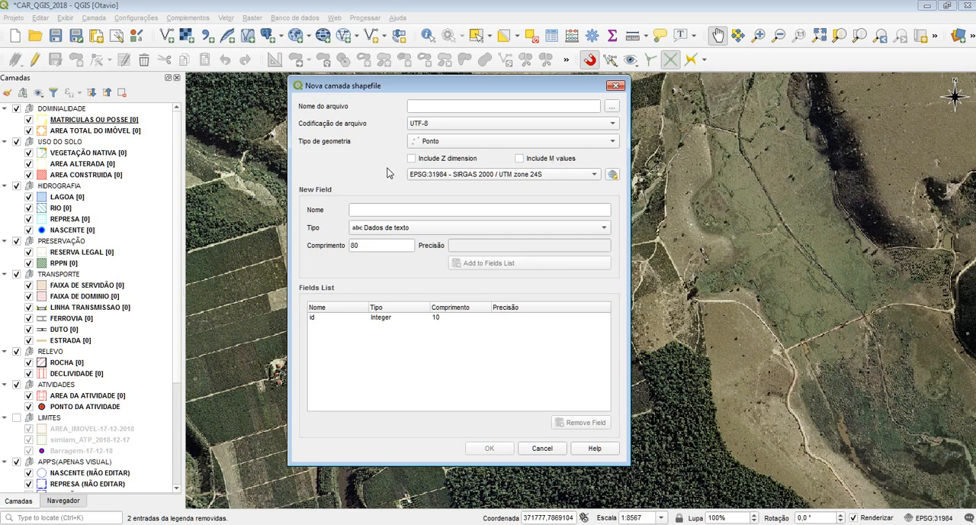
Step: Examine the coordinate system choices for the new shapefile, including SIRGAS 2000 / UTM zone 24S in the full selector, without changing them
click(596, 180)
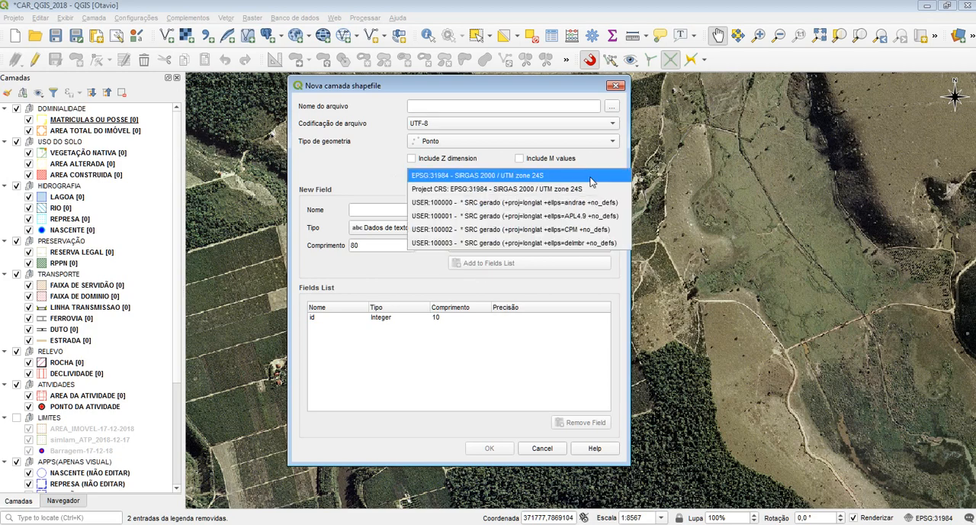
click(552, 181)
click(612, 176)
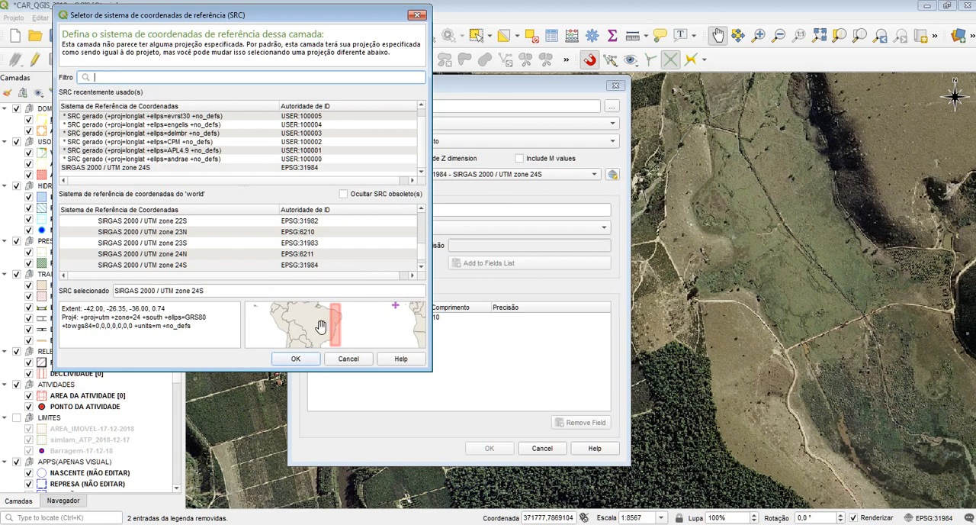
click(343, 358)
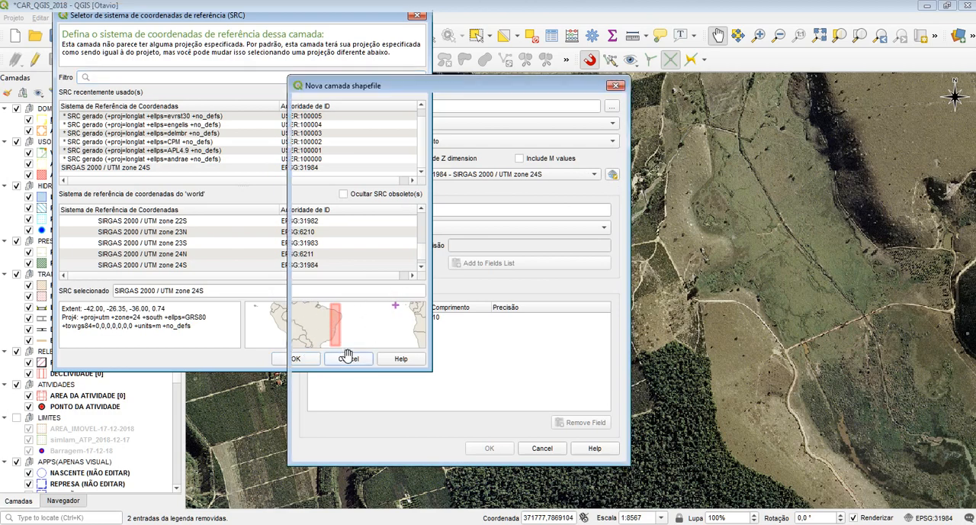
click(611, 175)
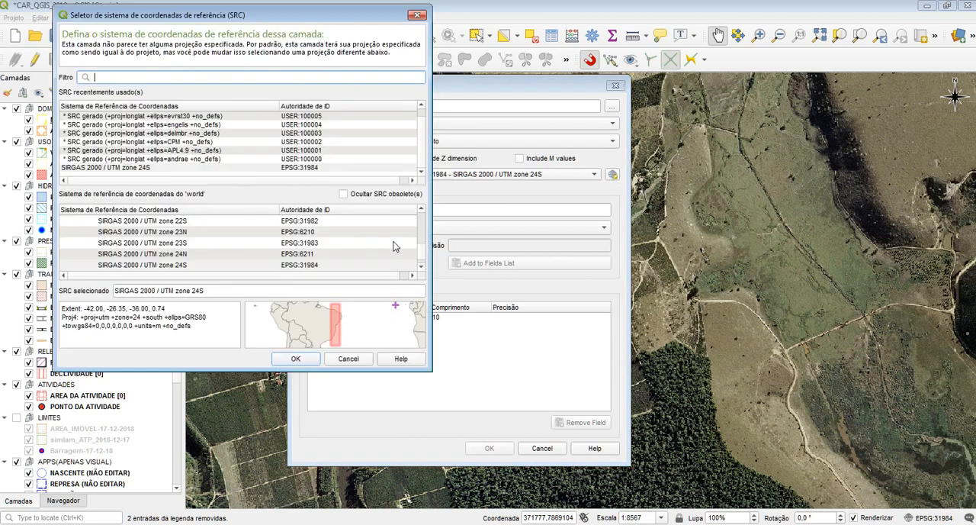
click(258, 168)
click(114, 77)
click(305, 168)
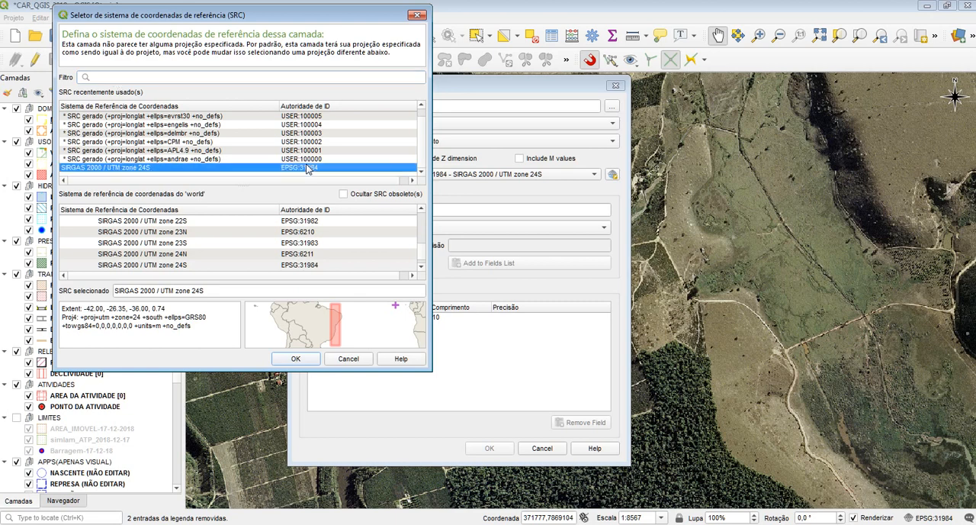
click(143, 76)
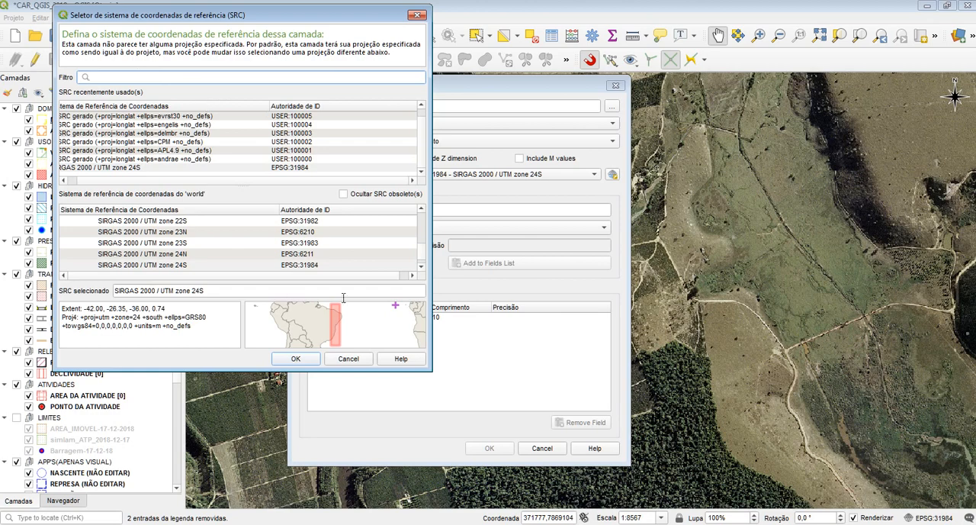
click(363, 358)
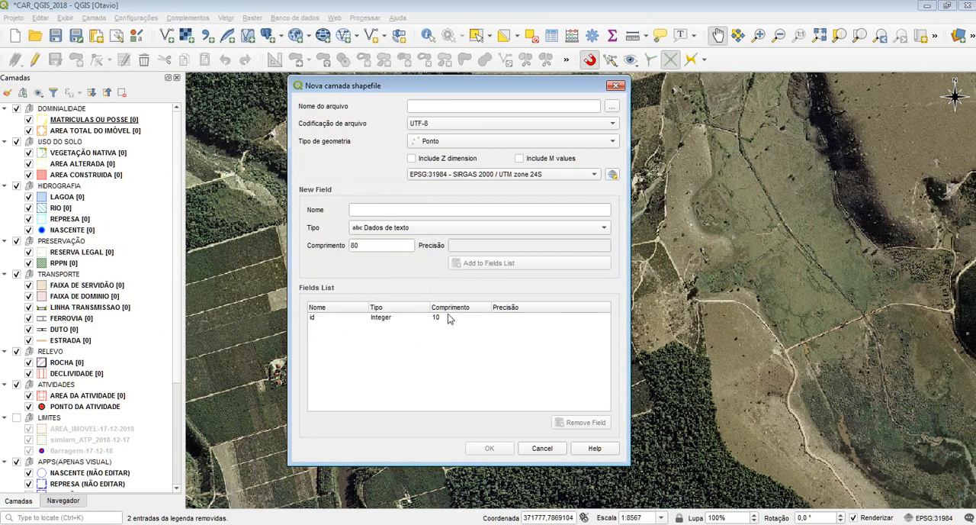
Step: Review the new field's type and length settings and the fields list, and cancel the new shapefile layer
click(380, 226)
click(312, 227)
click(379, 245)
click(355, 331)
click(543, 449)
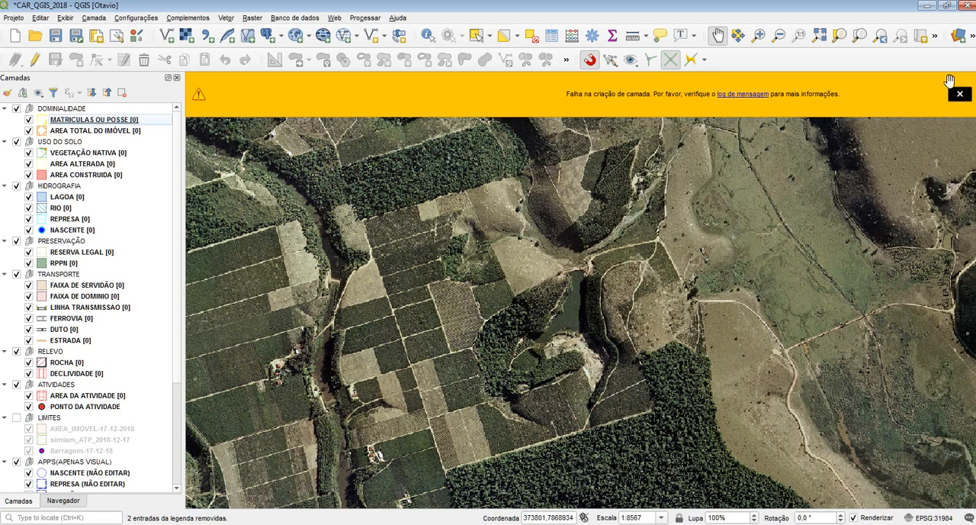
click(955, 95)
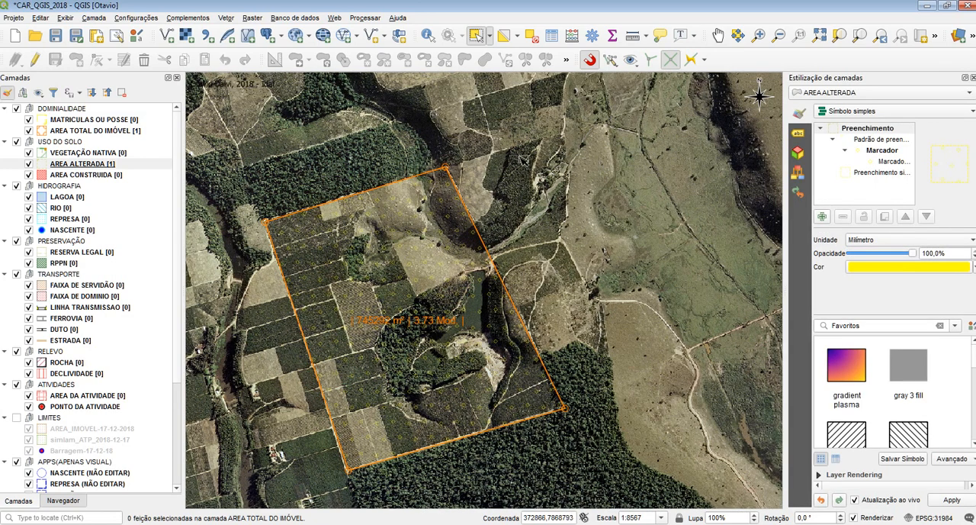
Step: Close the layer styling panel, hide the AREA TOTAL DO IMÓVEL layer and make AREA ALTERADA the active layer
click(972, 78)
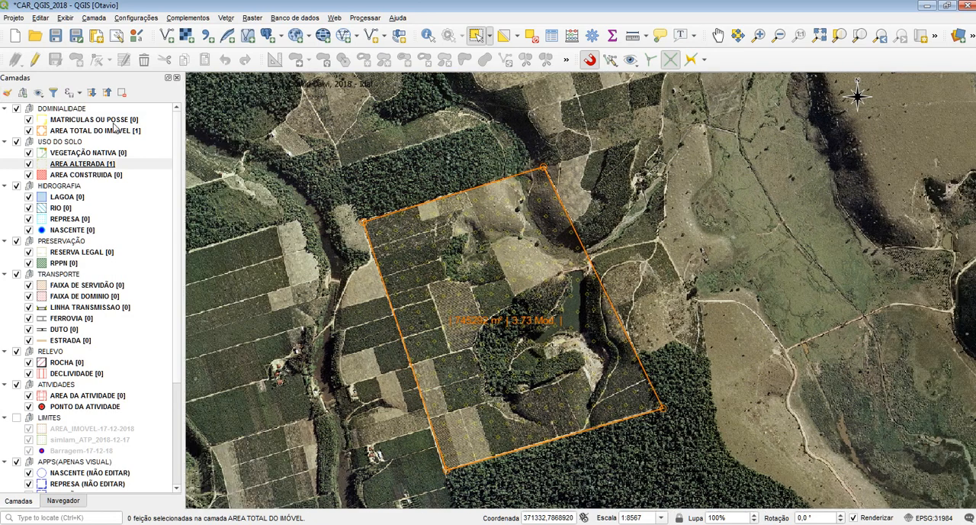
click(80, 130)
click(76, 165)
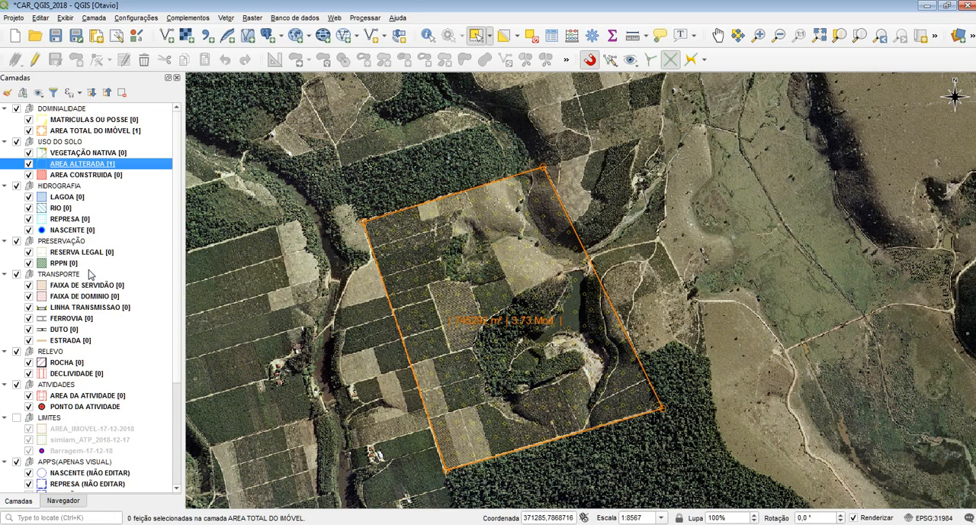
drag(468, 326, 453, 300)
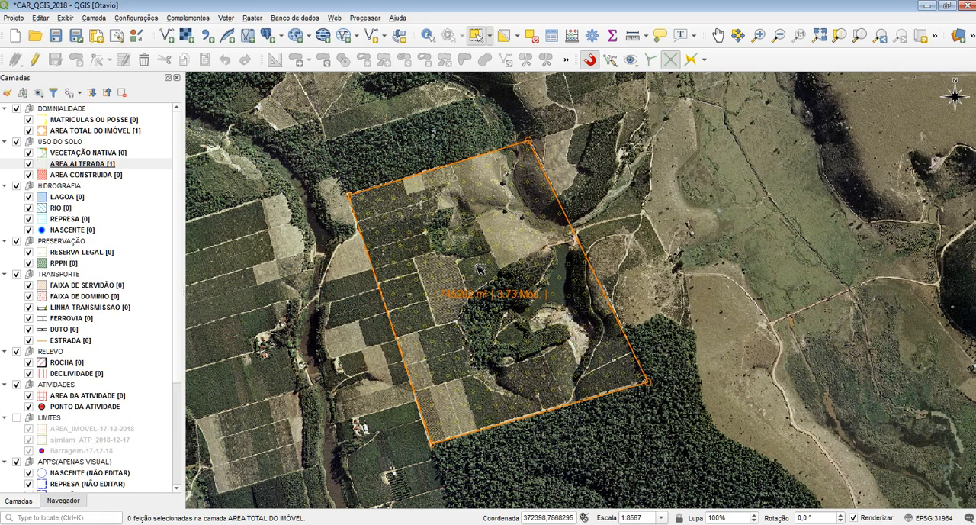
click(29, 130)
click(62, 161)
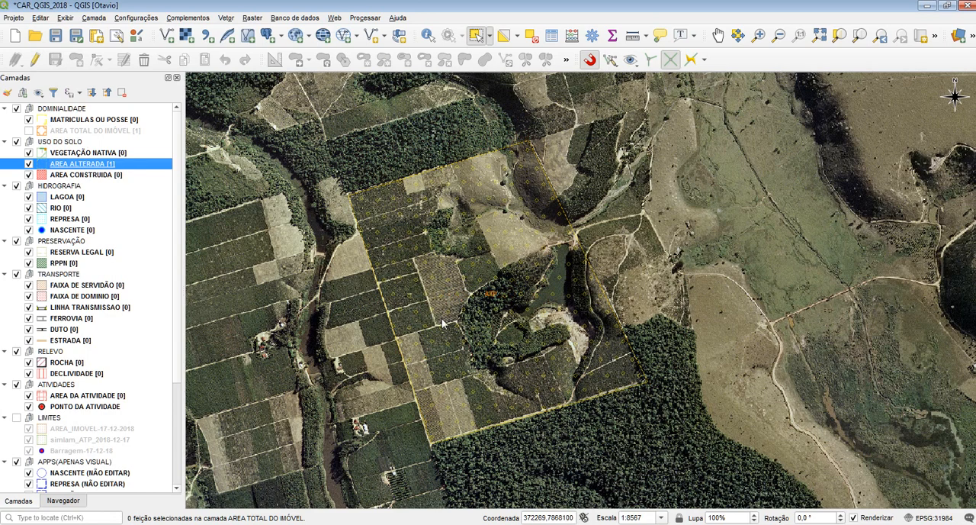
Step: Examine the altered-area polygon on the map and look through the additional advanced digitizing tools
drag(511, 299, 525, 287)
drag(514, 240, 497, 257)
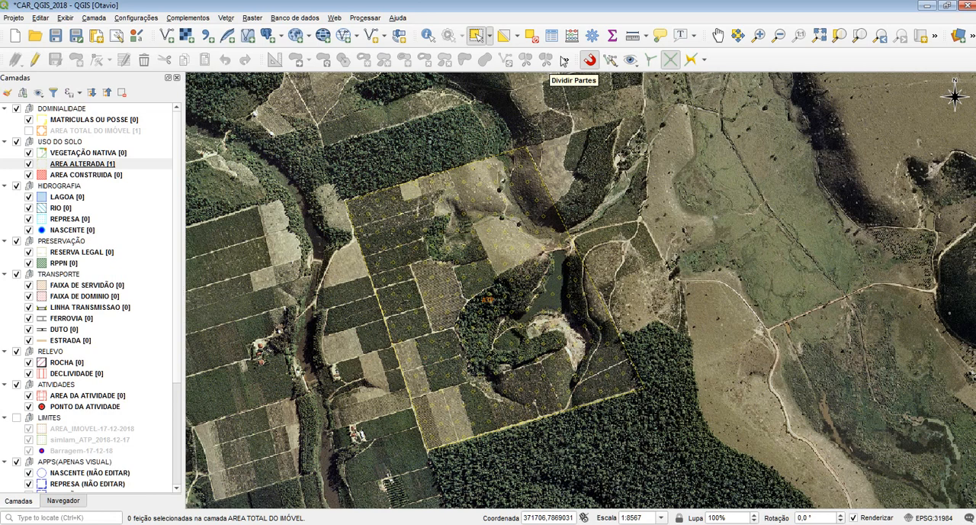
click(566, 61)
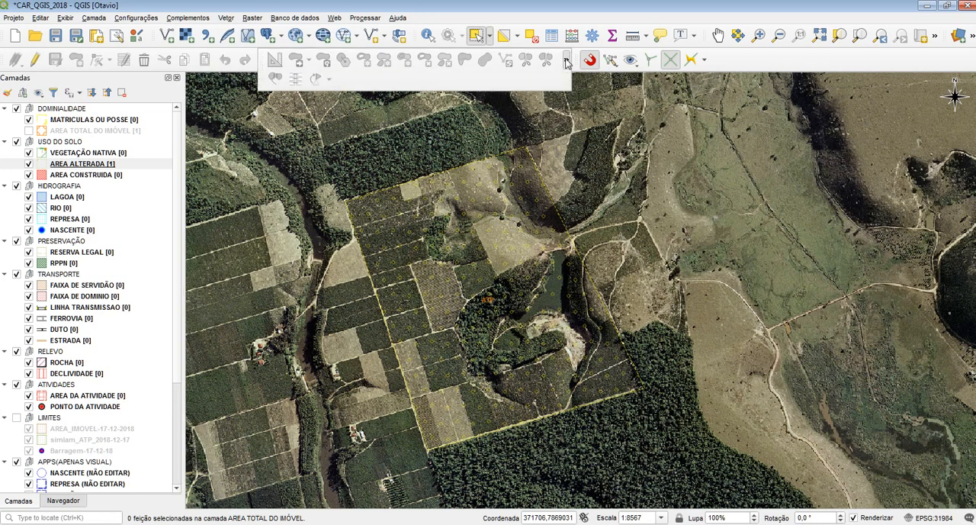
drag(680, 230, 665, 217)
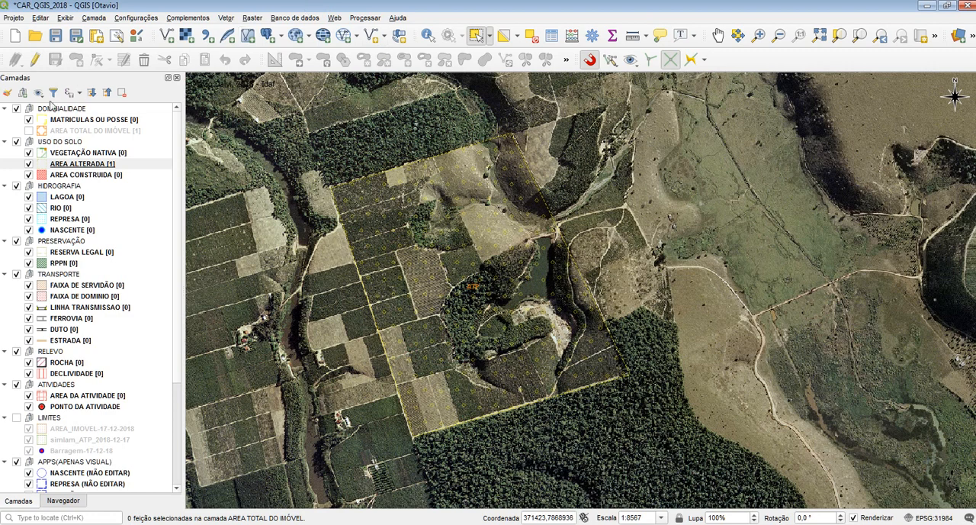
Step: Enable editing on the AREA ALTERADA layer and activate the tool for moving features (Mover feições)
click(70, 164)
click(34, 59)
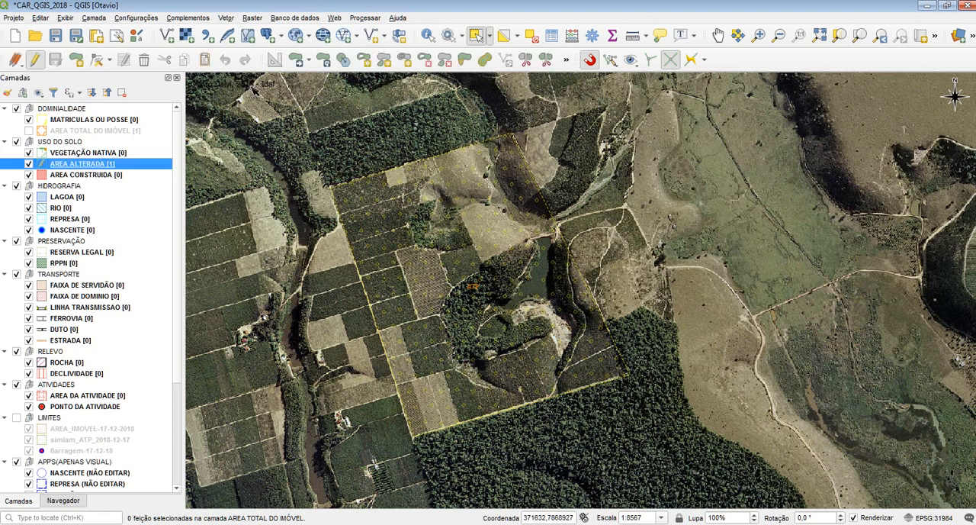
scroll(389, 238, up, 2)
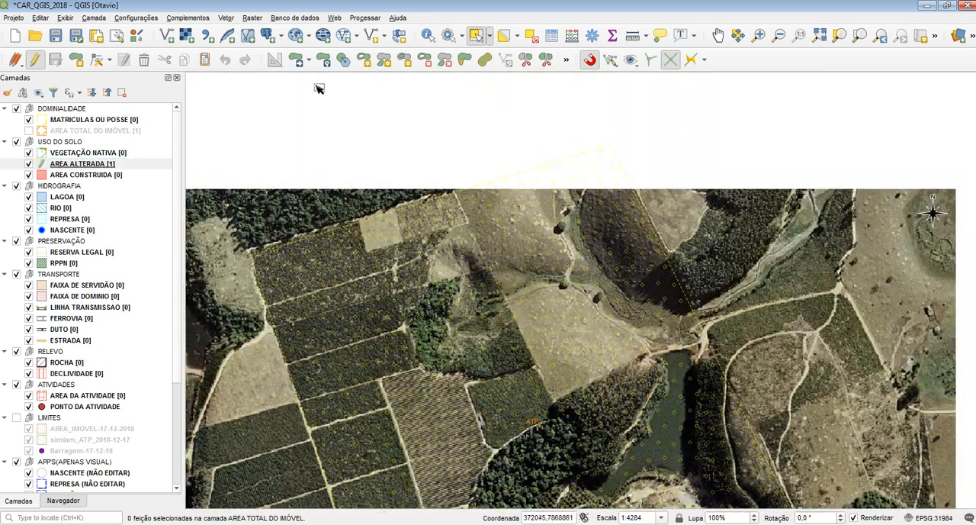
click(297, 62)
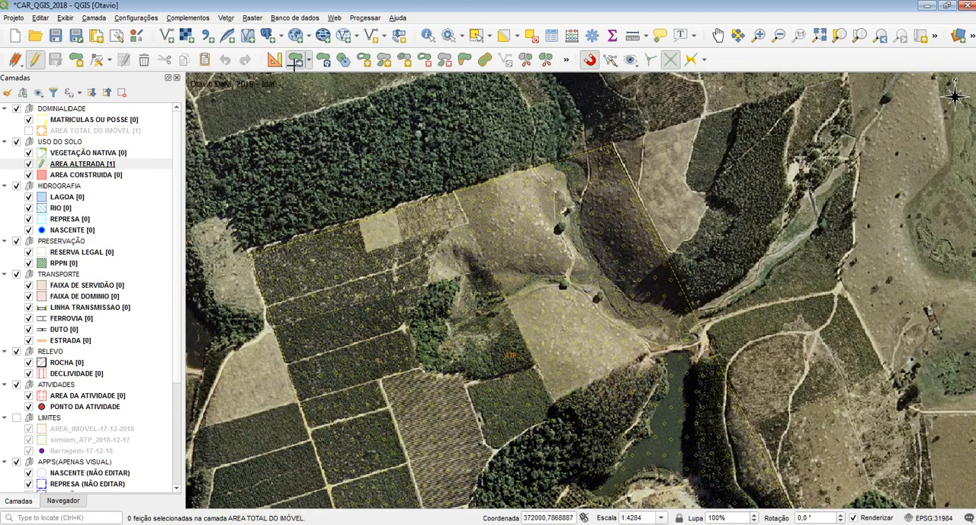
click(308, 63)
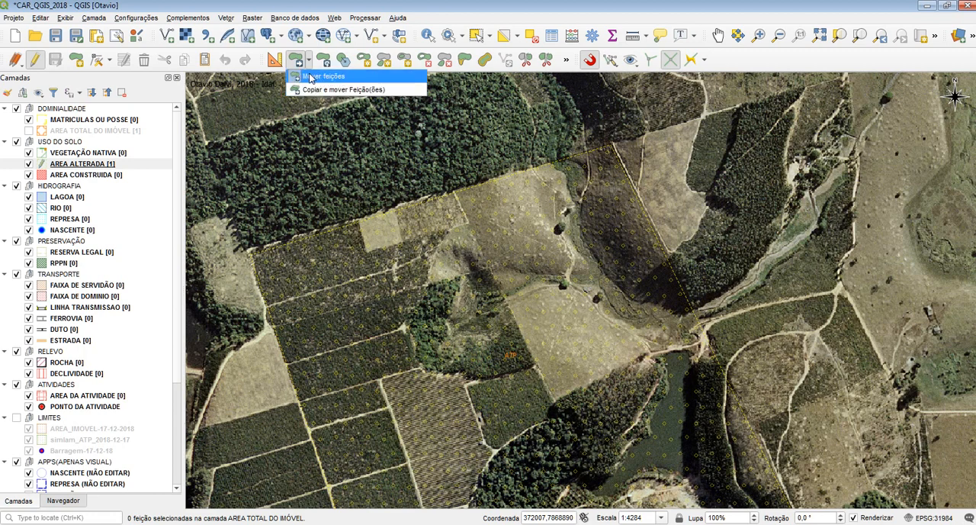
click(310, 77)
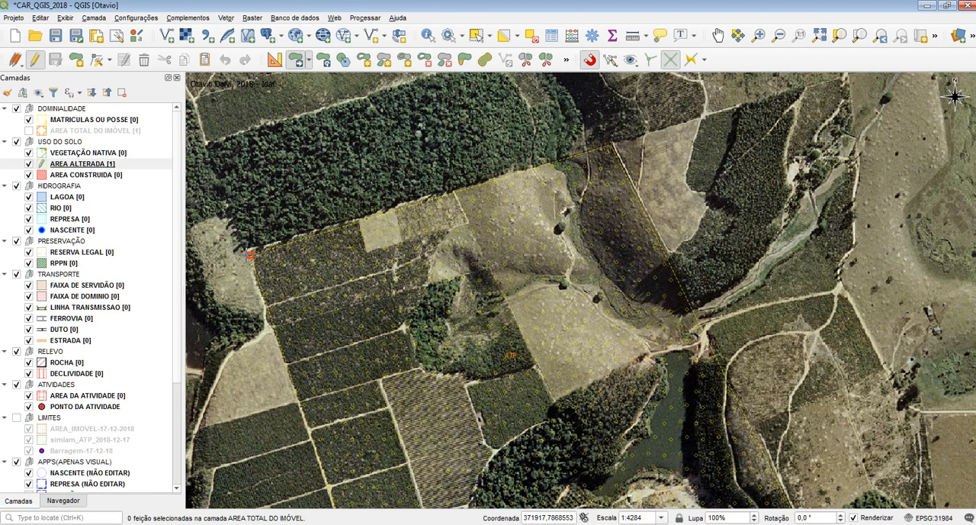
Step: Move the AREA ALTERADA polygon to several trial positions around the property and place it back over its original boundary
drag(250, 253, 374, 213)
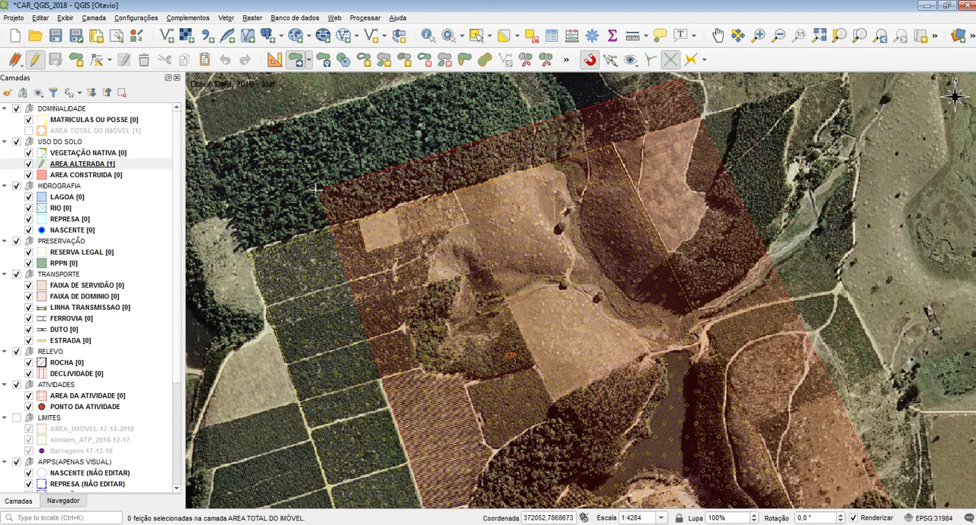
click(490, 285)
click(662, 279)
click(728, 303)
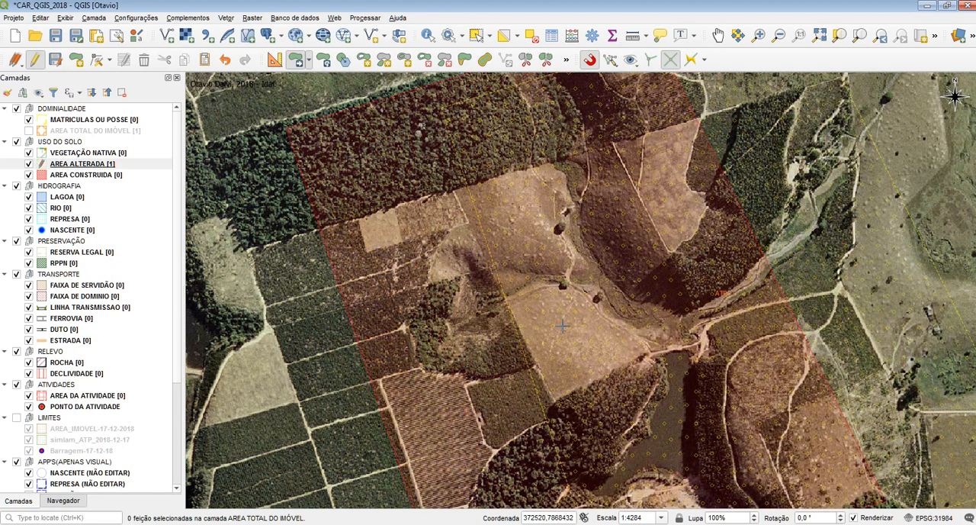
click(565, 328)
click(308, 153)
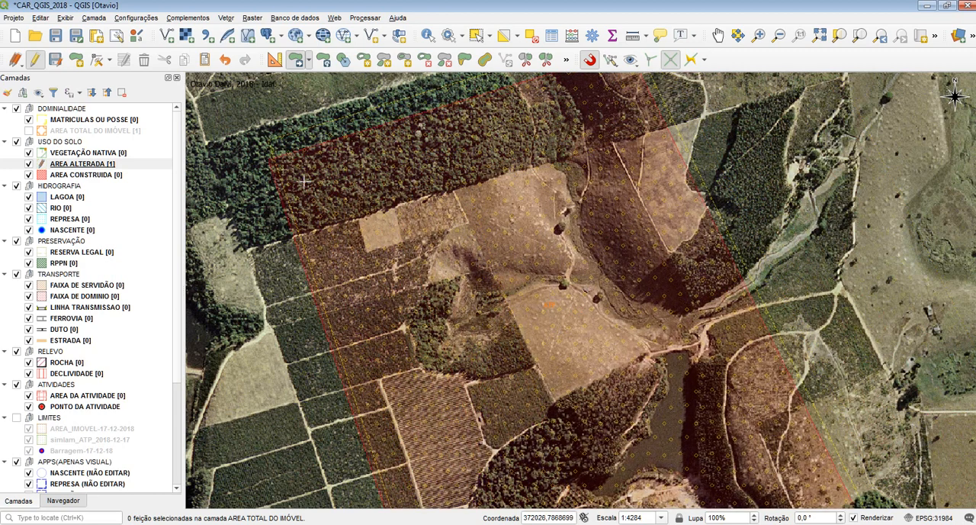
click(287, 266)
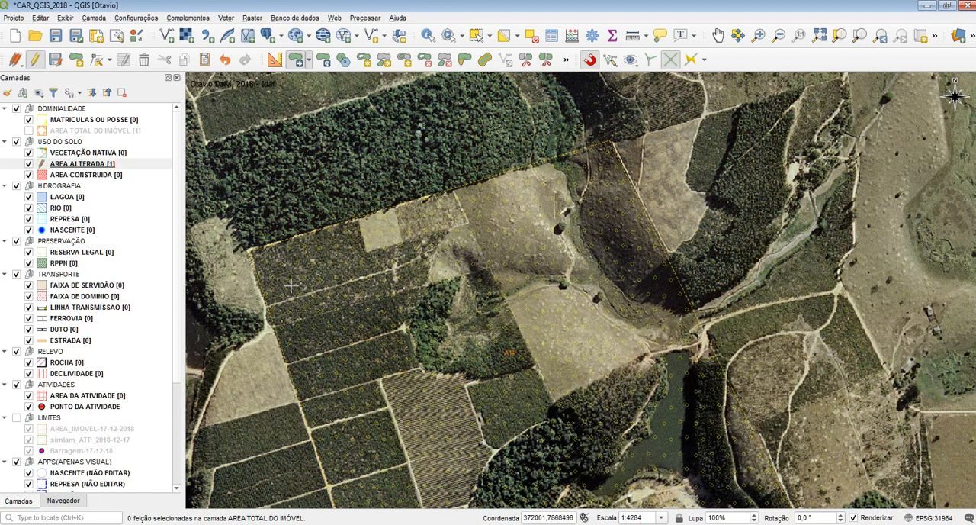
Step: Move the AREA ALTERADA polygon to further trial positions around the property and back over its original boundary
click(291, 283)
click(312, 238)
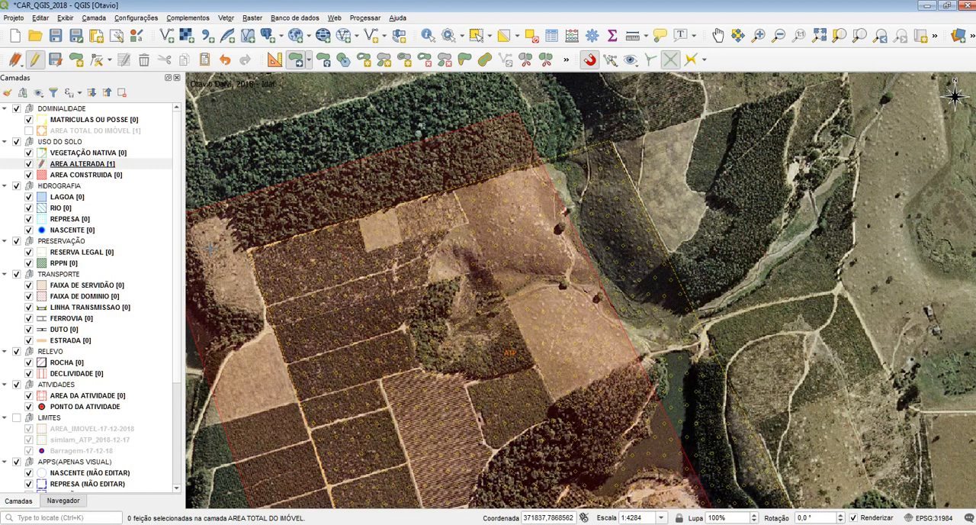
click(298, 174)
click(286, 283)
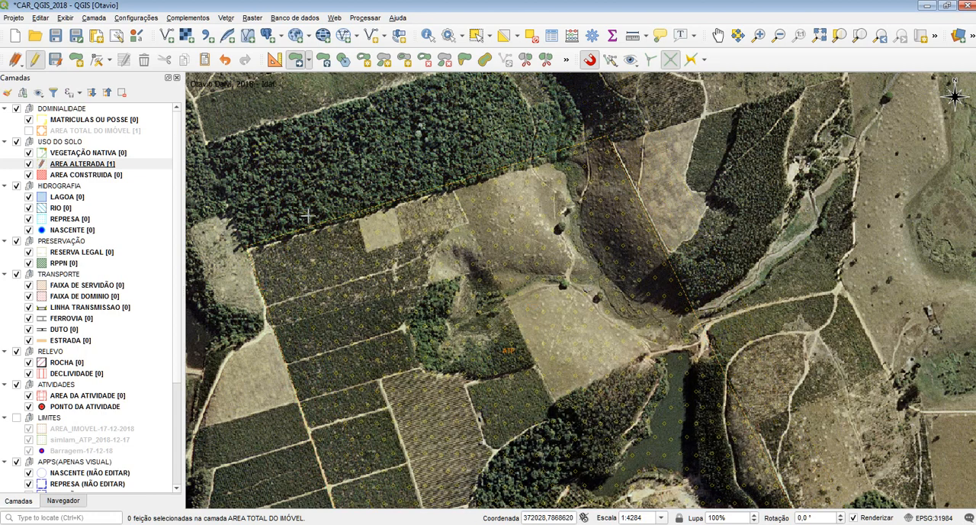
click(342, 299)
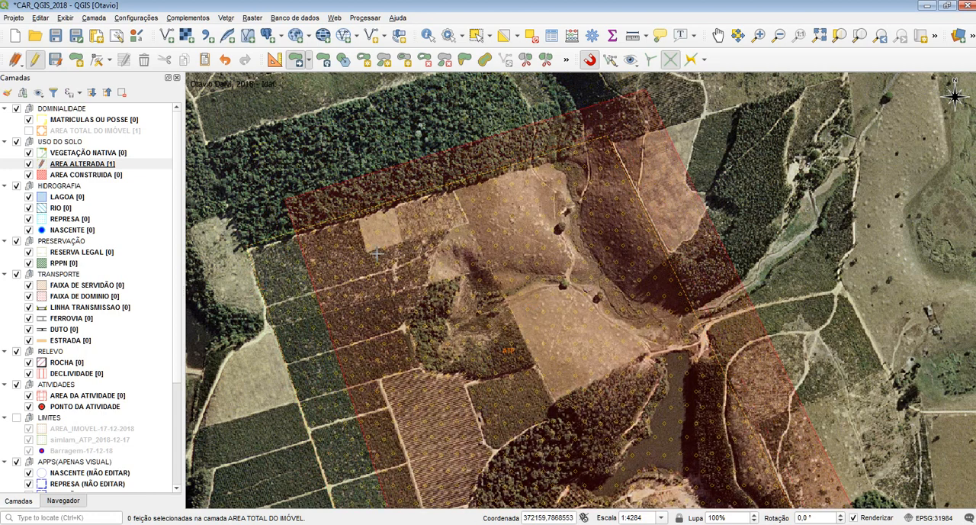
click(361, 227)
click(490, 281)
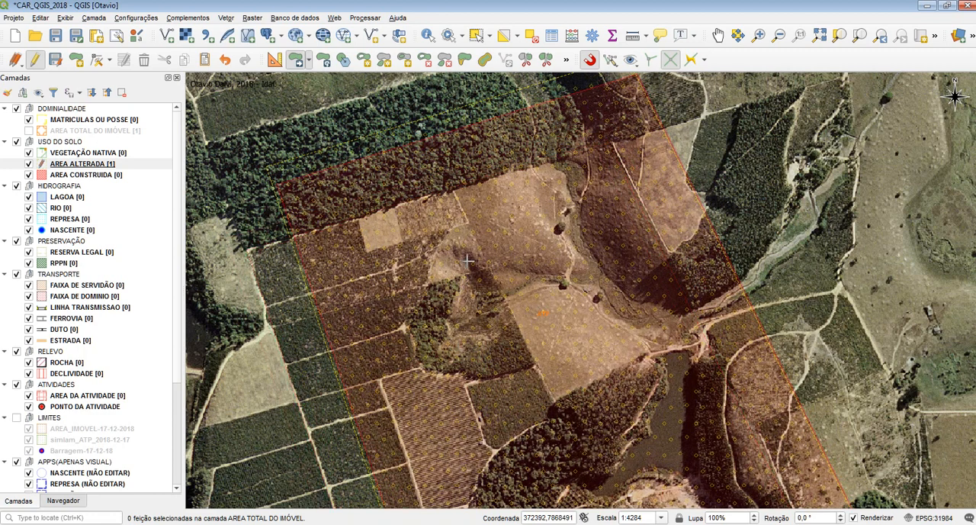
click(475, 352)
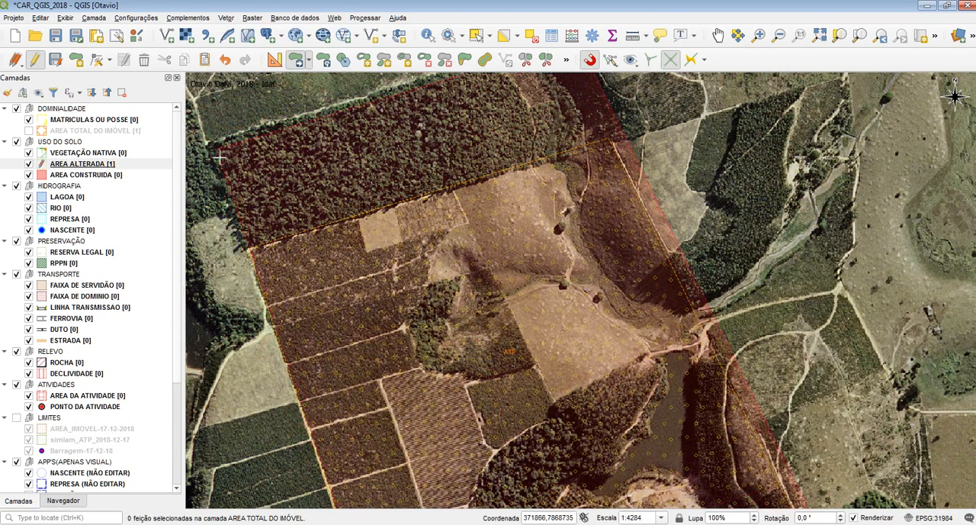
Step: Move the AREA ALTERADA polygon beside its original area, and return its upper-left vertex to the original property corner
right_click(611, 143)
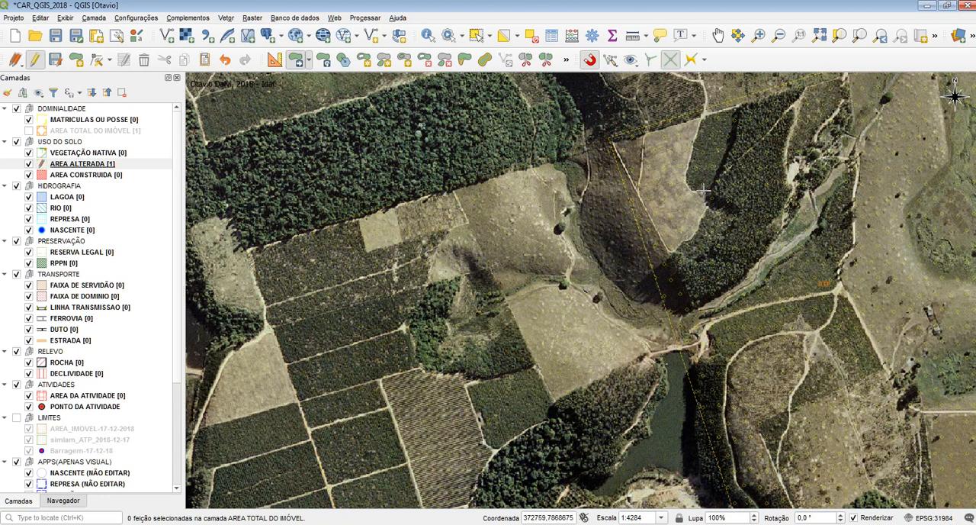
click(609, 142)
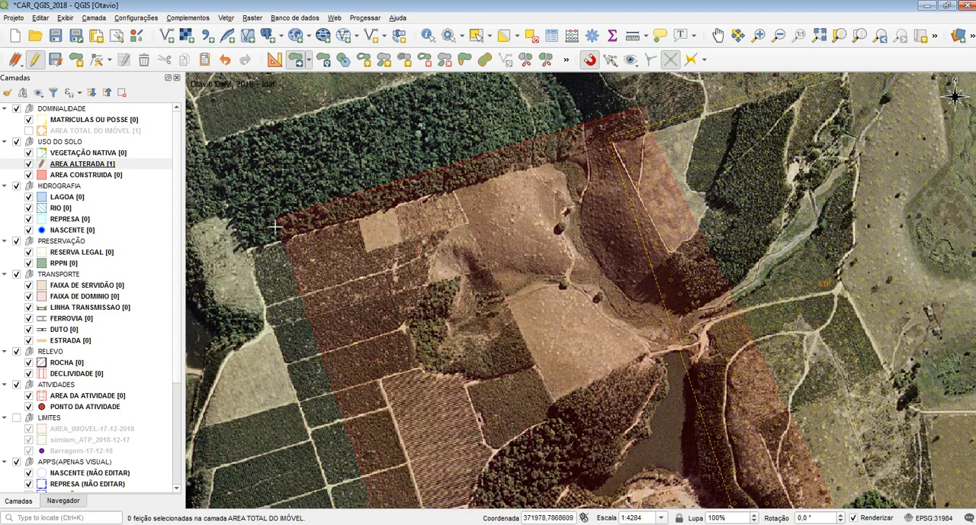
click(251, 248)
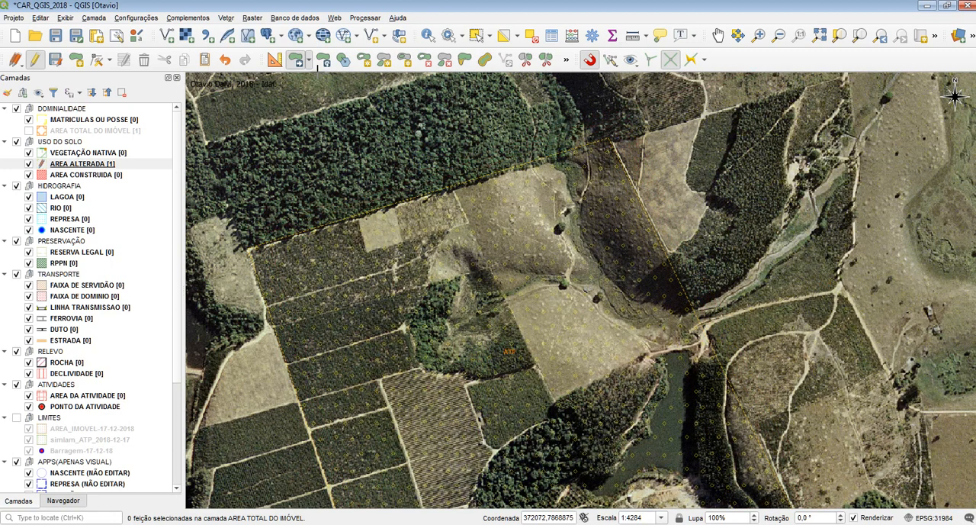
Step: Copy the AREA ALTERADA polygon with the copy-and-move tool (Copiar e mover Feição), placing the copy's upper-left vertex at the original's upper-right vertex
click(308, 61)
click(330, 88)
click(251, 252)
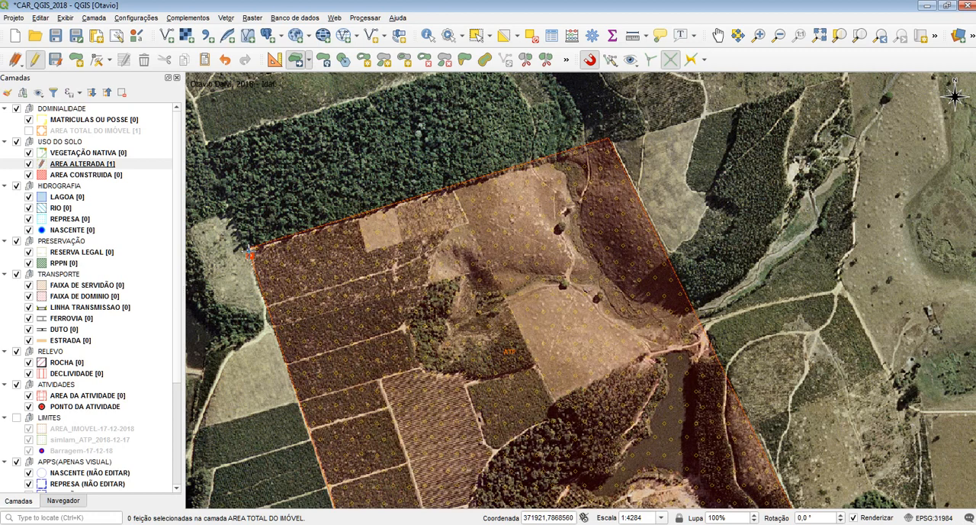
click(611, 140)
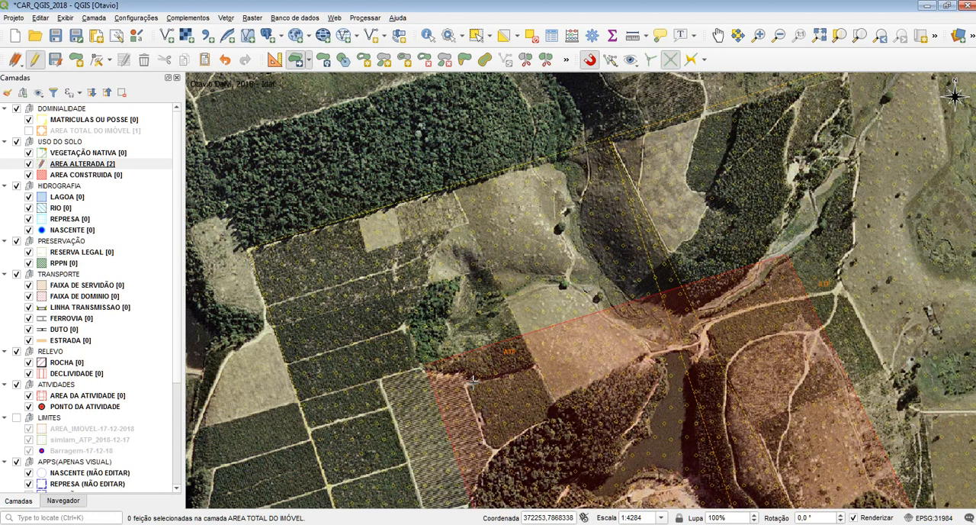
right_click(500, 151)
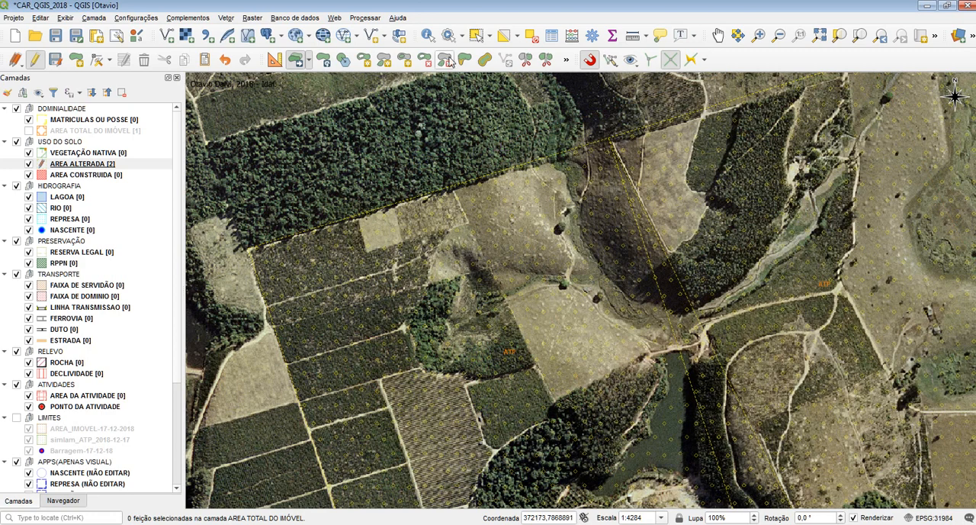
Step: Check the original and copied AREA ALTERADA polygons by selecting them on the map, clear the selection and undo the copy
click(475, 35)
click(497, 201)
click(730, 164)
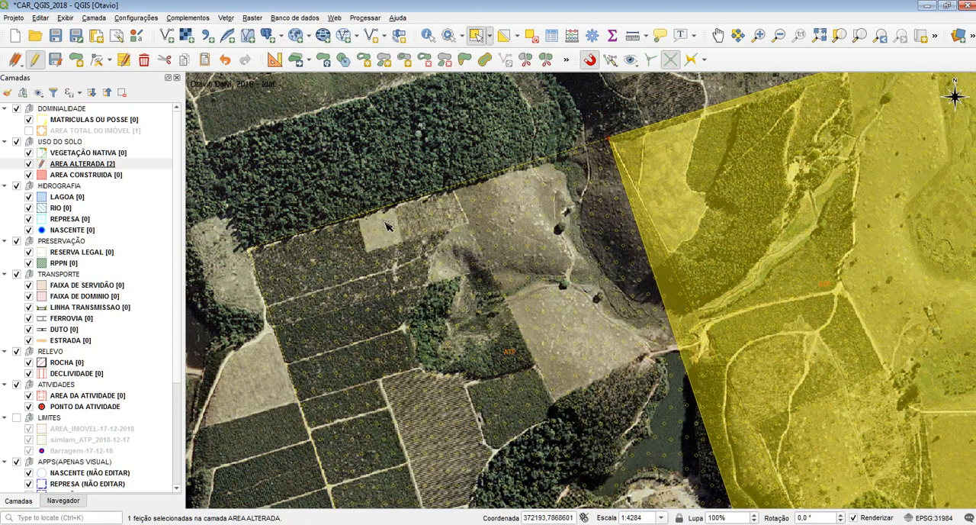
scroll(386, 223, down, 1)
click(703, 459)
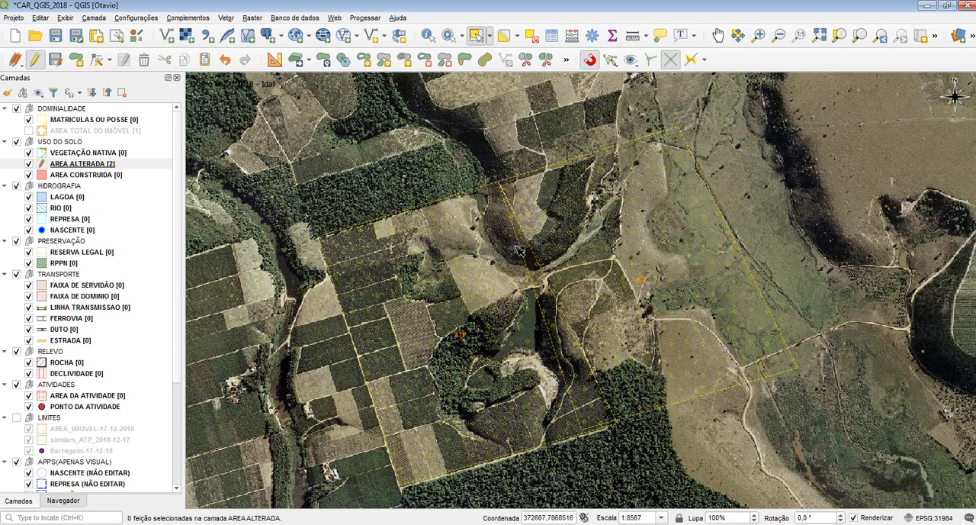
scroll(514, 247, up, 1)
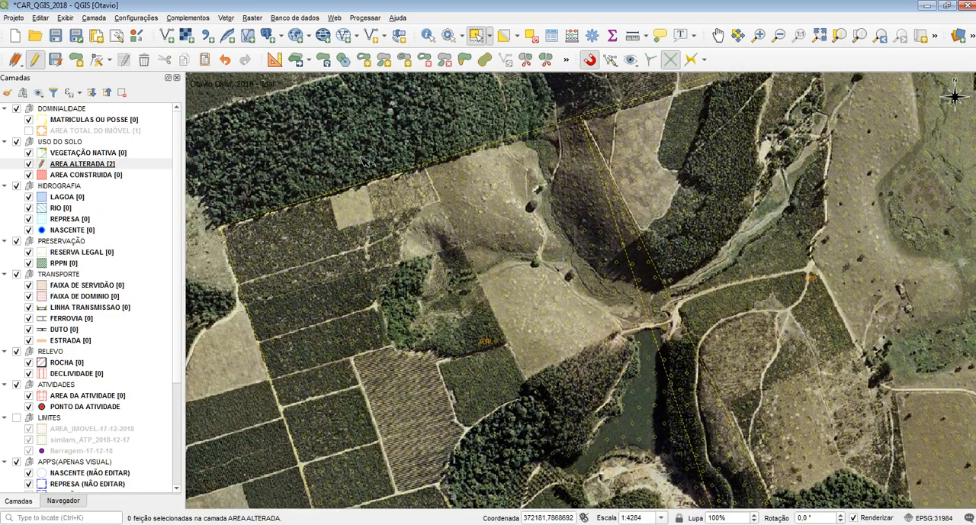
scroll(360, 163, down, 1)
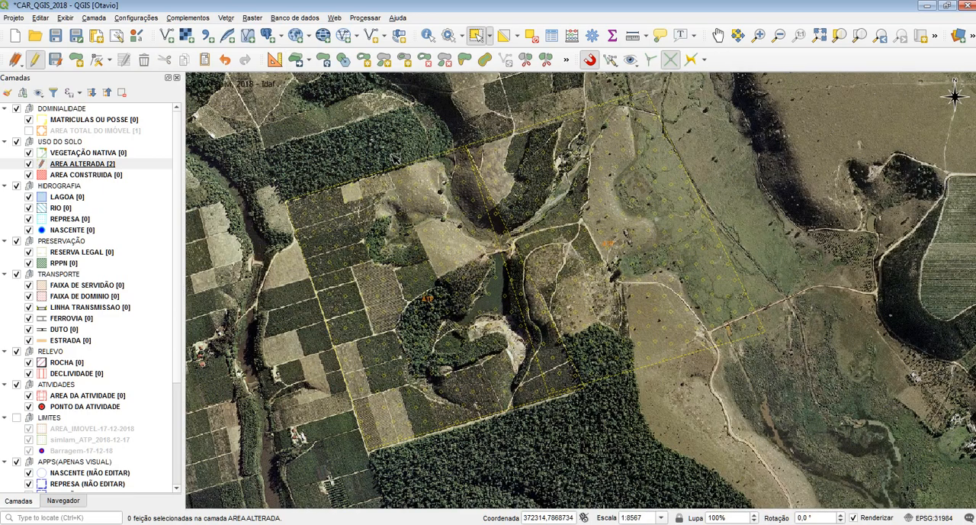
key(ctrl+z)
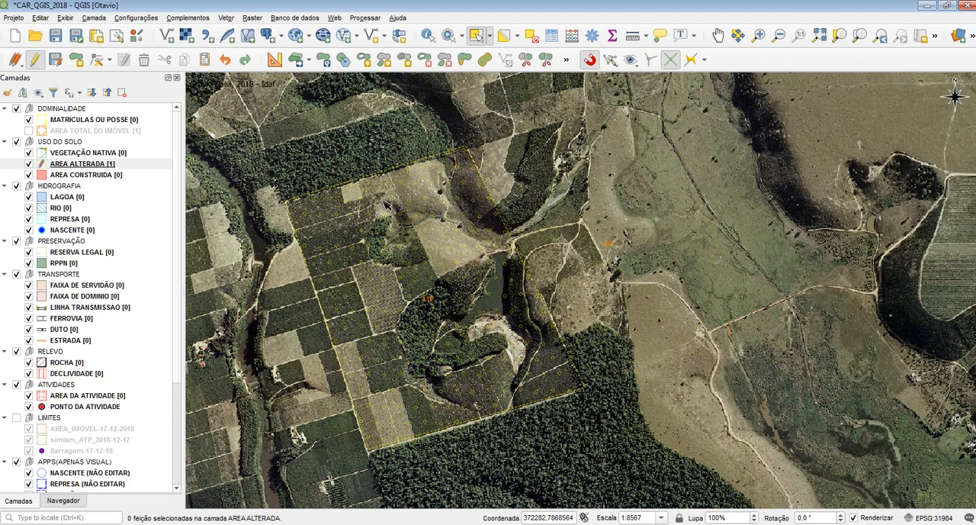
Step: Try copying and moving the AREA ALTERADA polygon again to a freehand position, and undo the new copy
scroll(386, 203, up, 1)
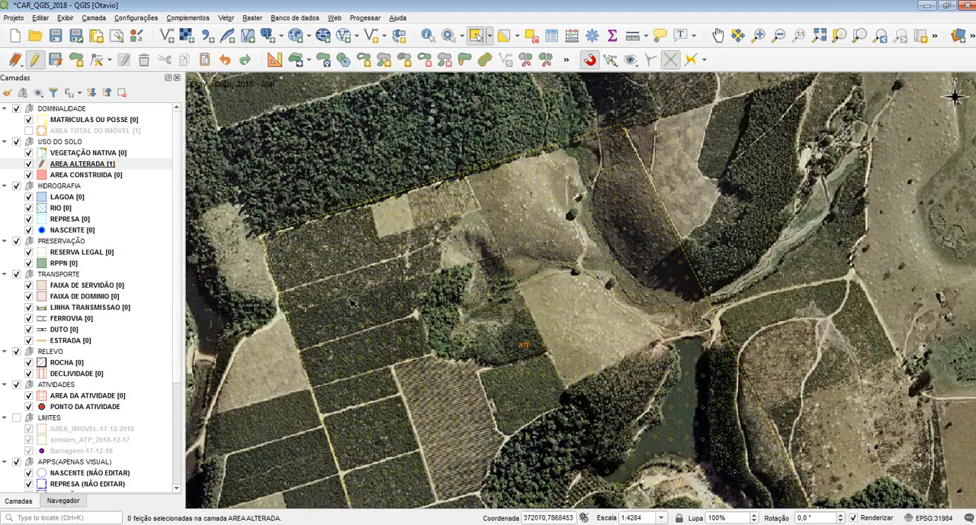
drag(350, 299, 336, 247)
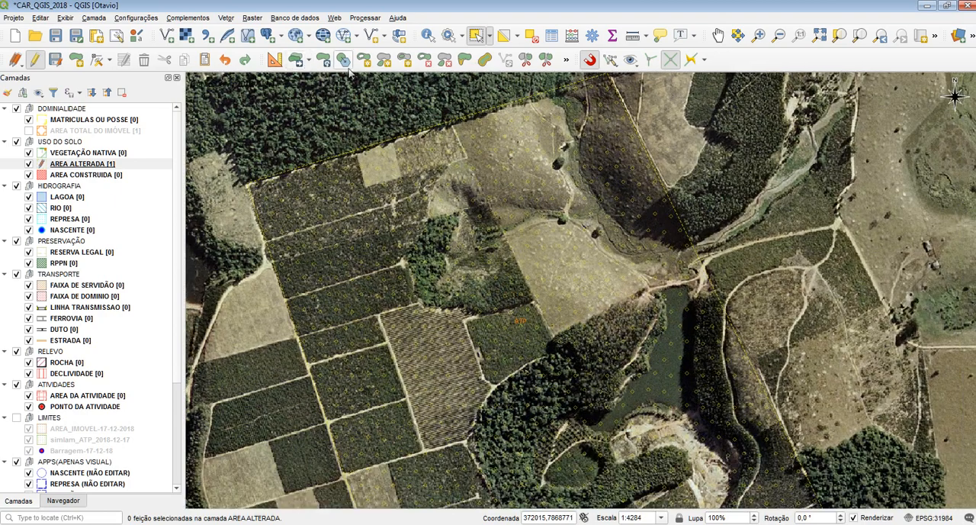
click(296, 61)
click(534, 209)
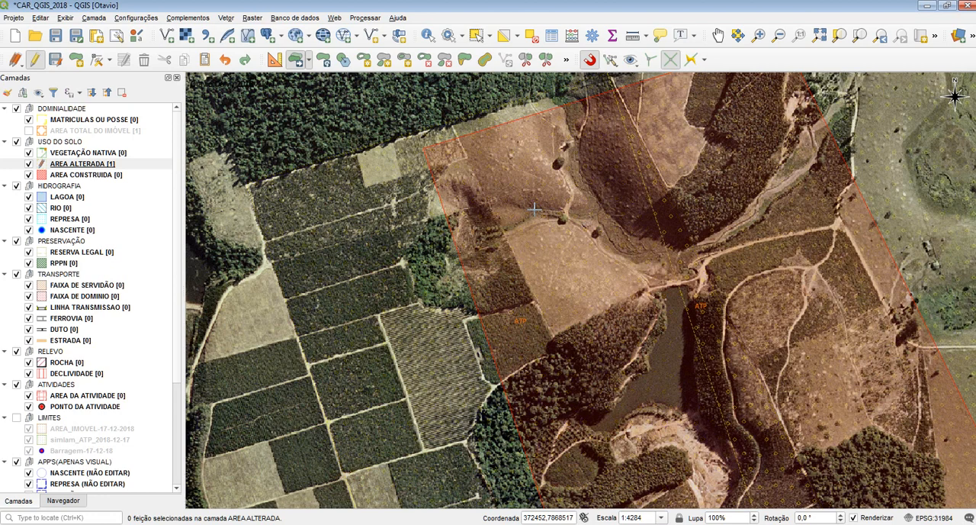
right_click(534, 209)
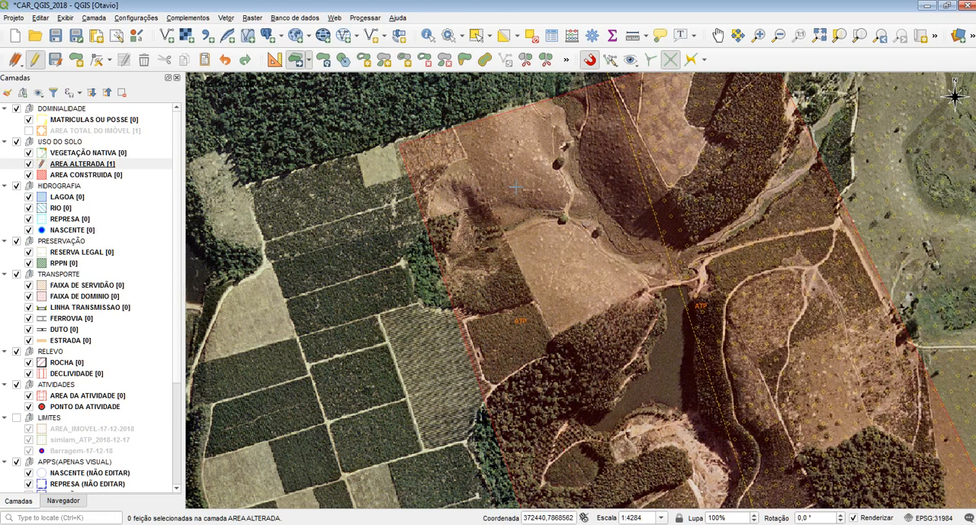
click(378, 221)
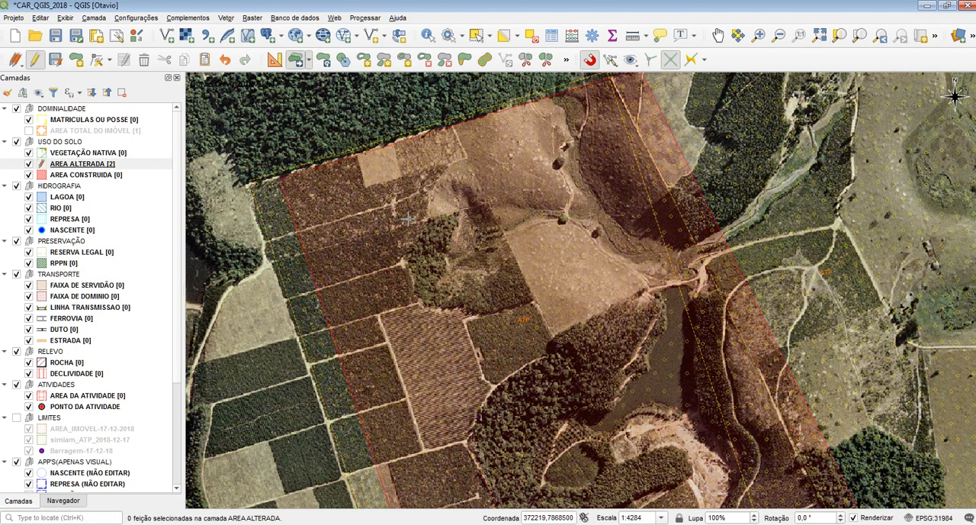
key(ctrl+z)
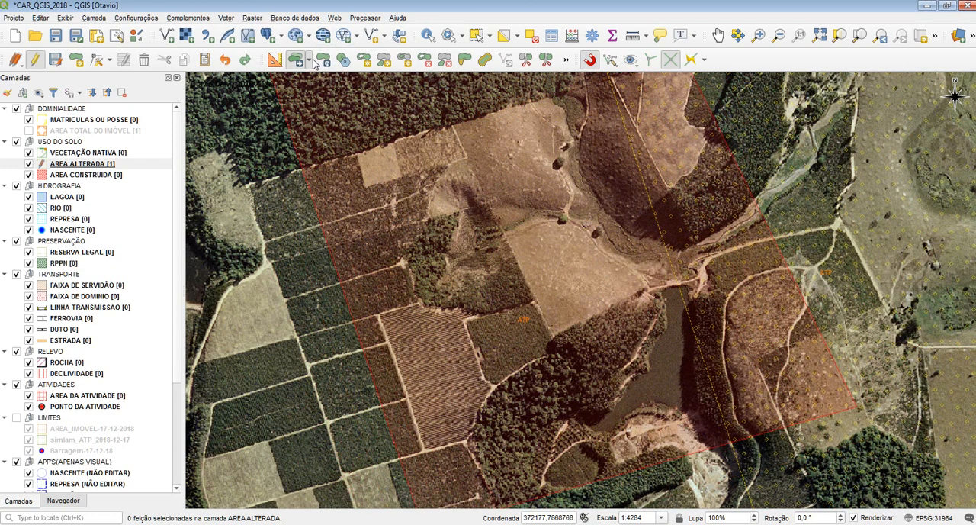
Step: Switch to the tool for moving features and place the remaining AREA ALTERADA polygon back over the original boundary
click(308, 60)
click(307, 80)
click(388, 213)
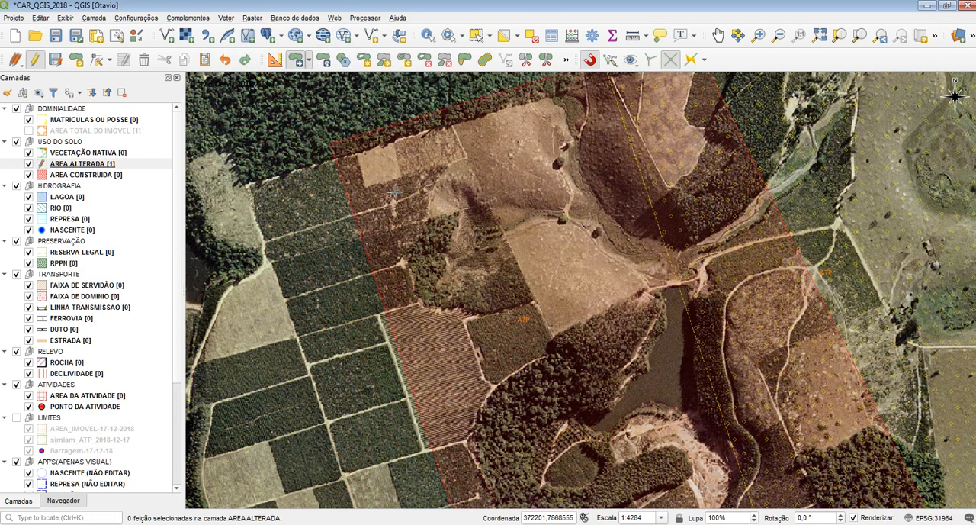
click(317, 226)
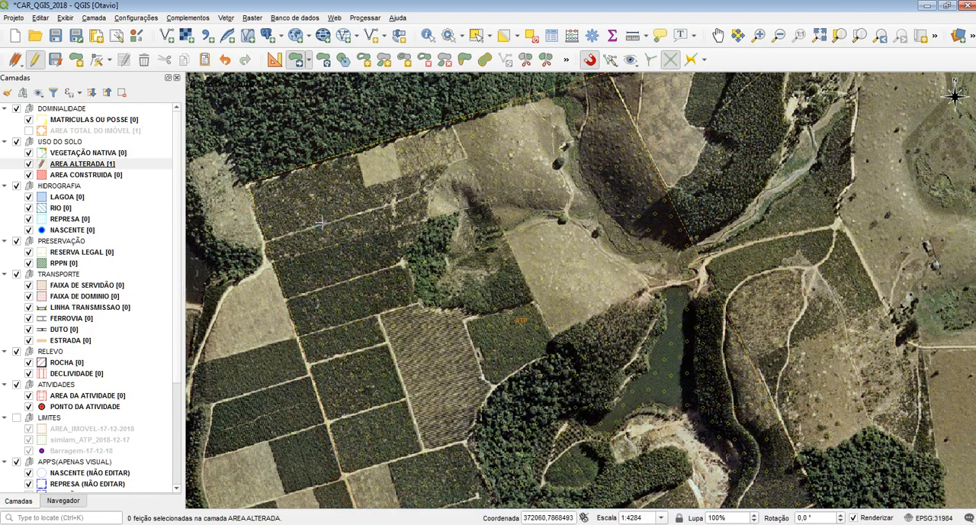
Step: Rotate the AREA ALTERADA polygon freehand about its centre with the feature rotation tool
click(324, 59)
scroll(306, 88, down, 1)
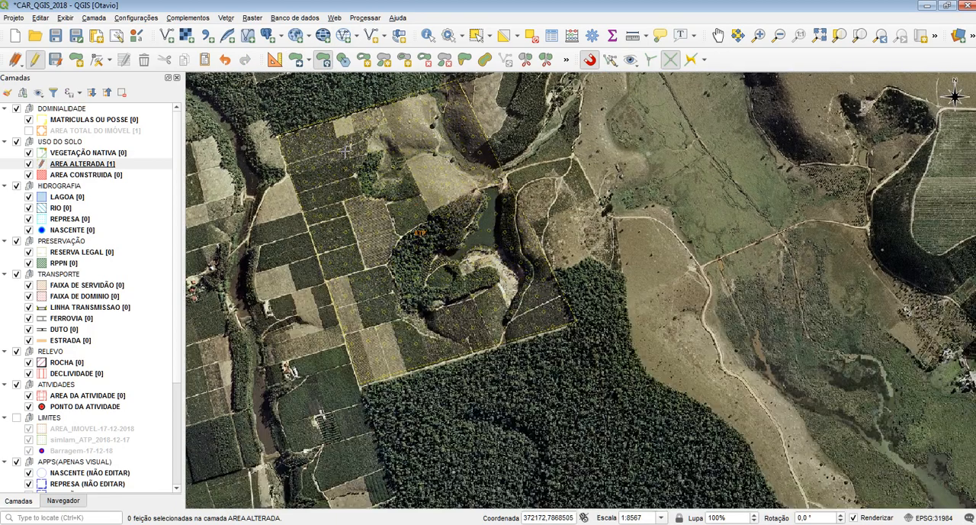
drag(346, 151, 353, 211)
click(338, 203)
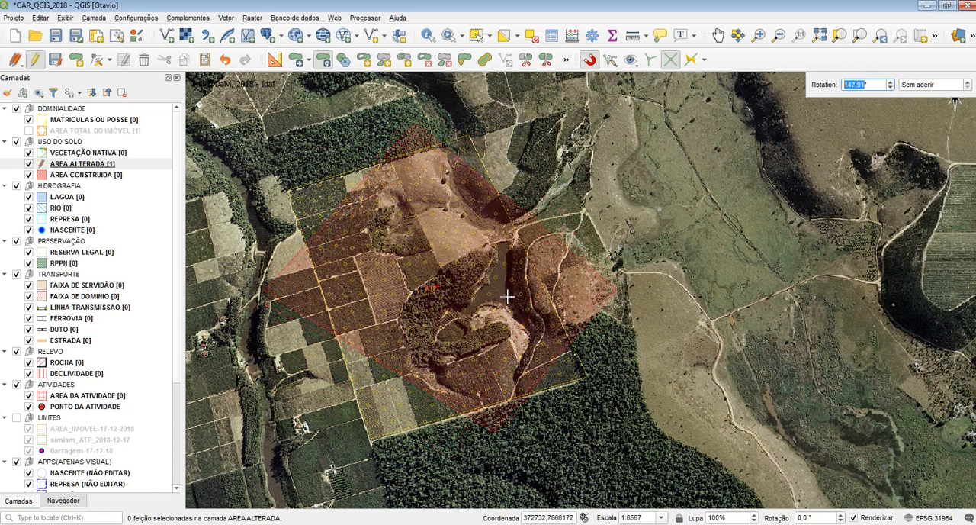
drag(866, 90, 852, 89)
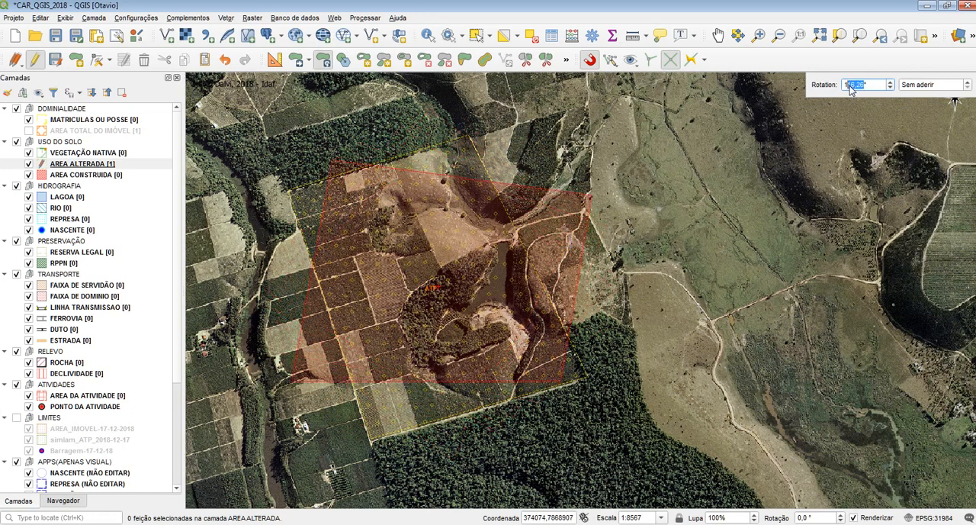
key(Escape)
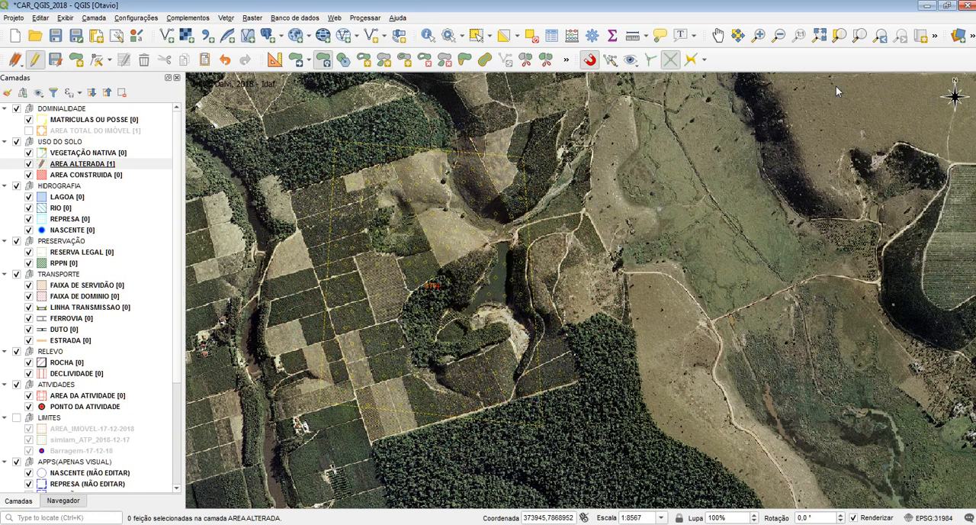
Step: Cancel a freehand rotation of the AREA ALTERADA polygon and rotate it by an entered angle of 20 degrees
click(462, 166)
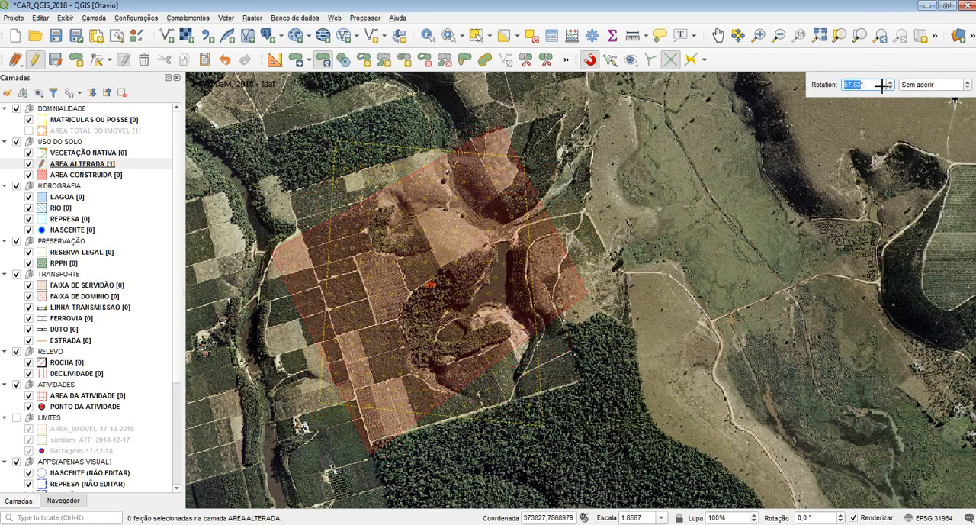
right_click(427, 224)
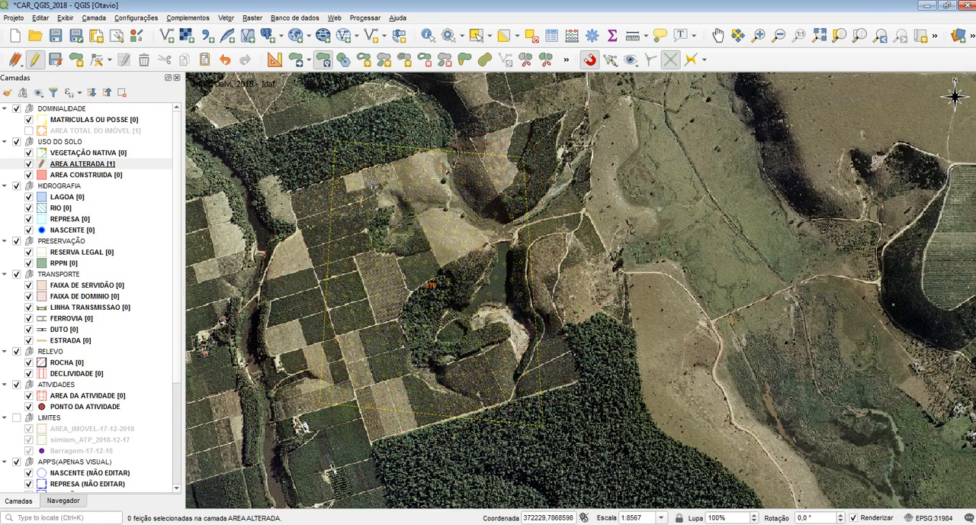
click(456, 232)
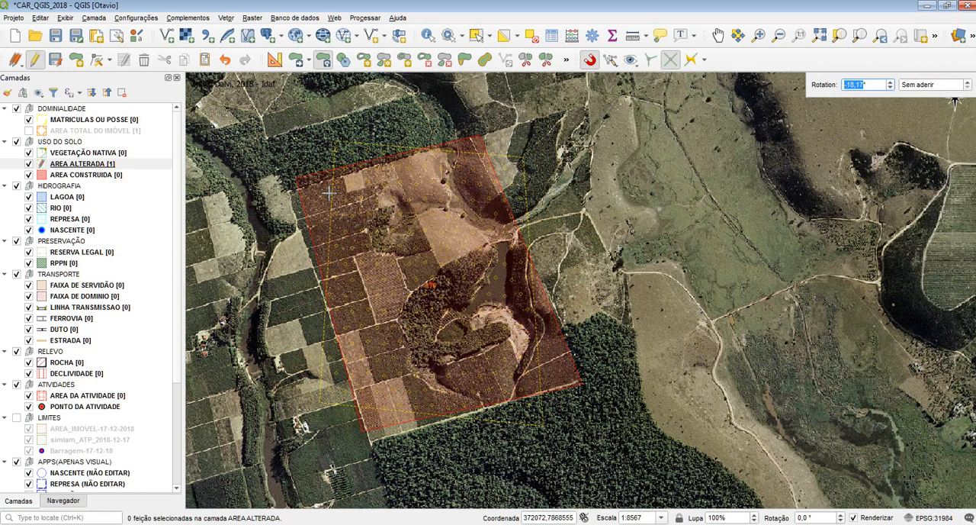
text(20)
key(Return)
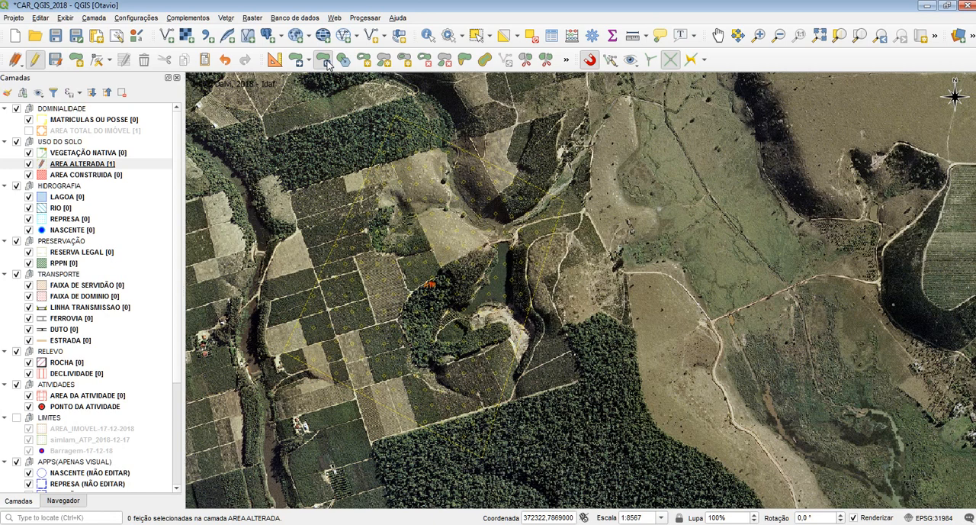
Step: Stop editing the AREA ALTERADA layer, save its changes and enable editing on it again
click(71, 165)
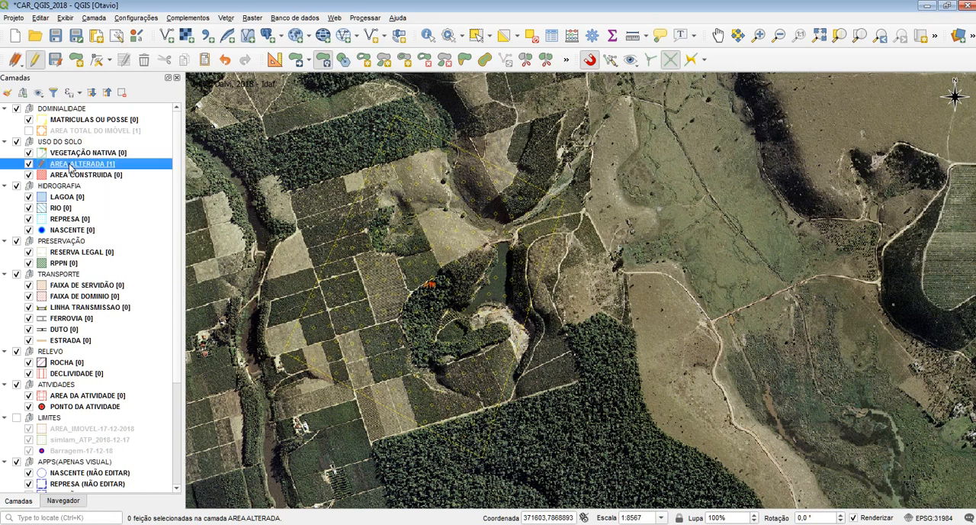
click(36, 62)
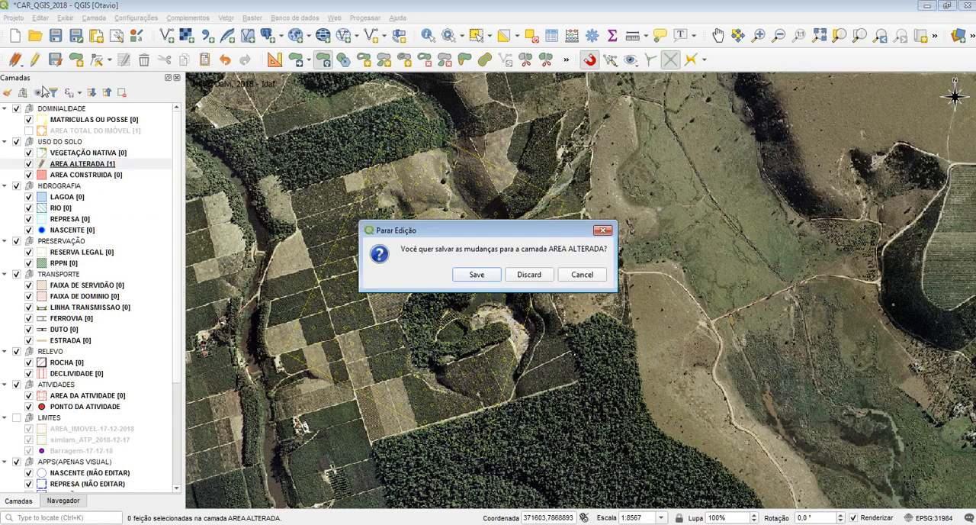
click(477, 276)
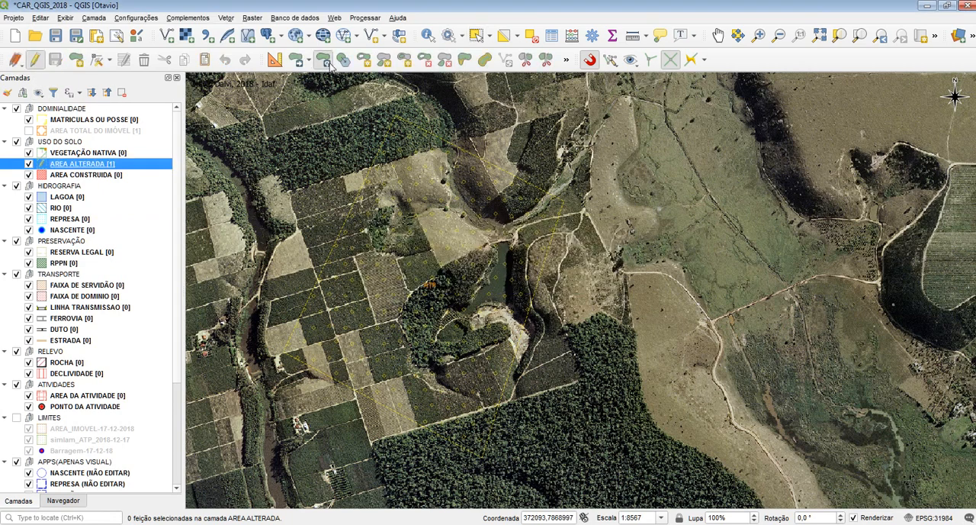
Step: Rotate the AREA ALTERADA polygon freehand by about -44 degrees to realign it with the original boundary, and cancel a further rotation
click(397, 127)
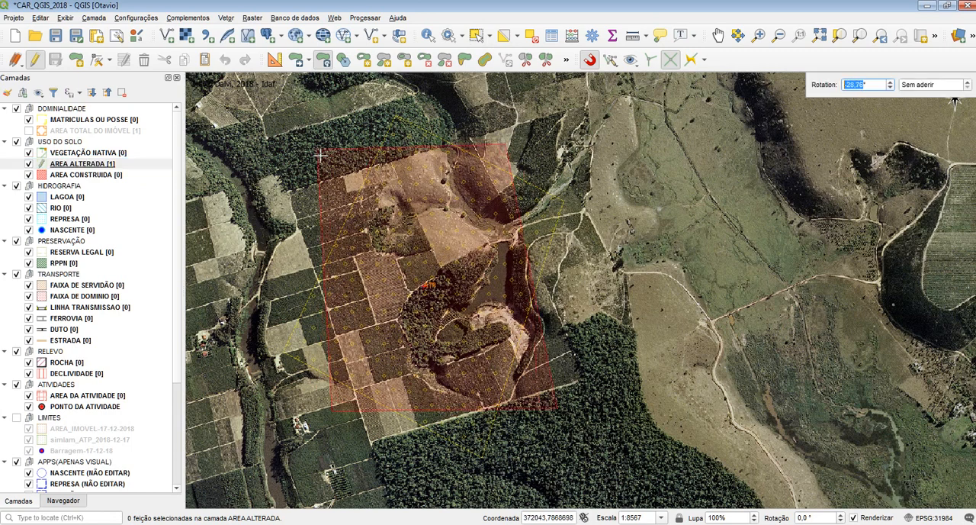
click(294, 187)
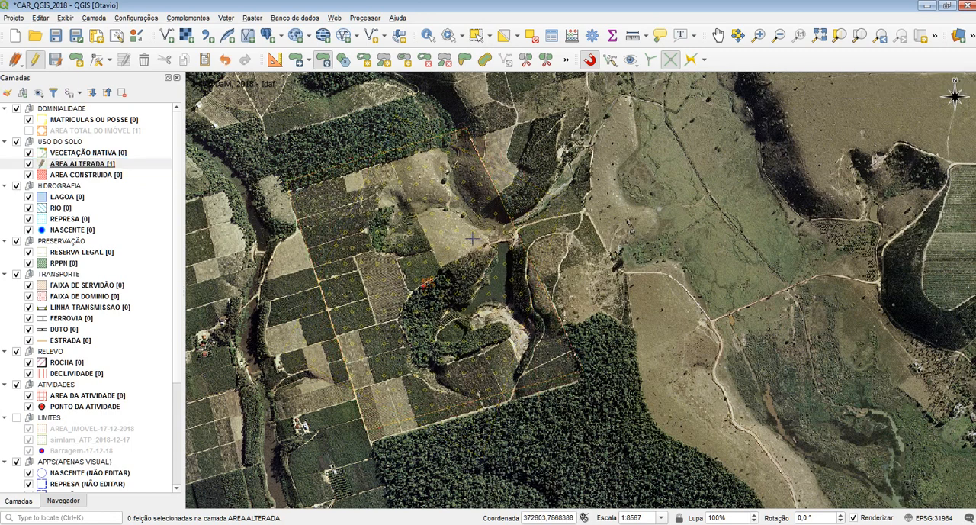
click(325, 183)
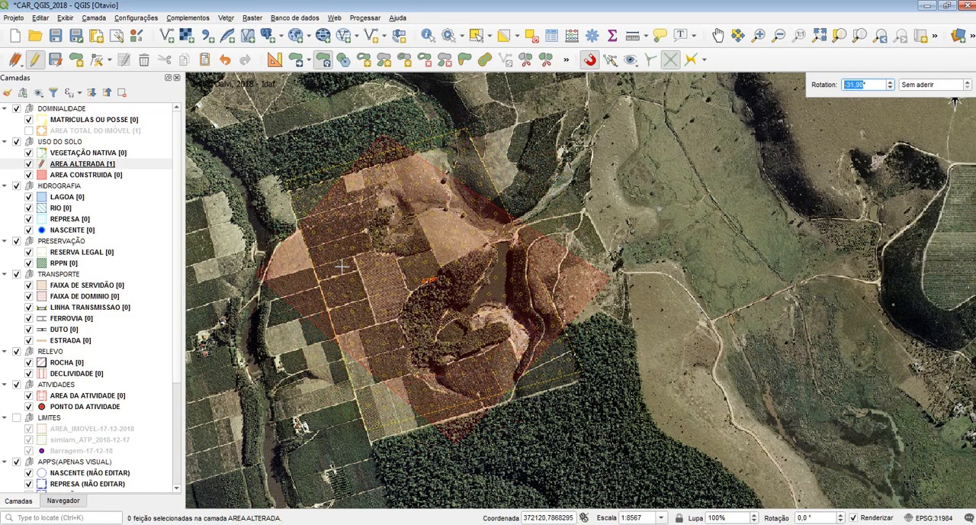
click(341, 196)
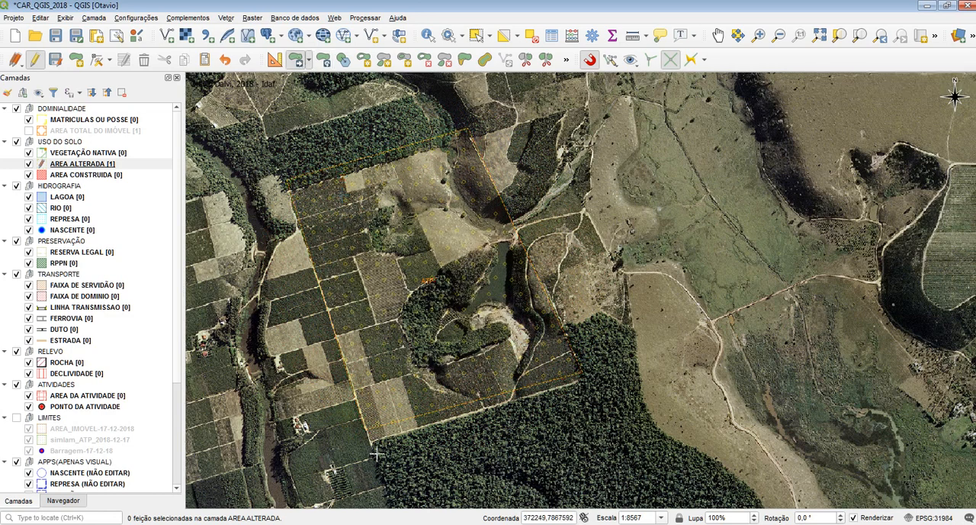
Step: Move the AREA ALTERADA polygon so its corners fit the original field boundary, and turn snapping off
scroll(376, 453, up, 2)
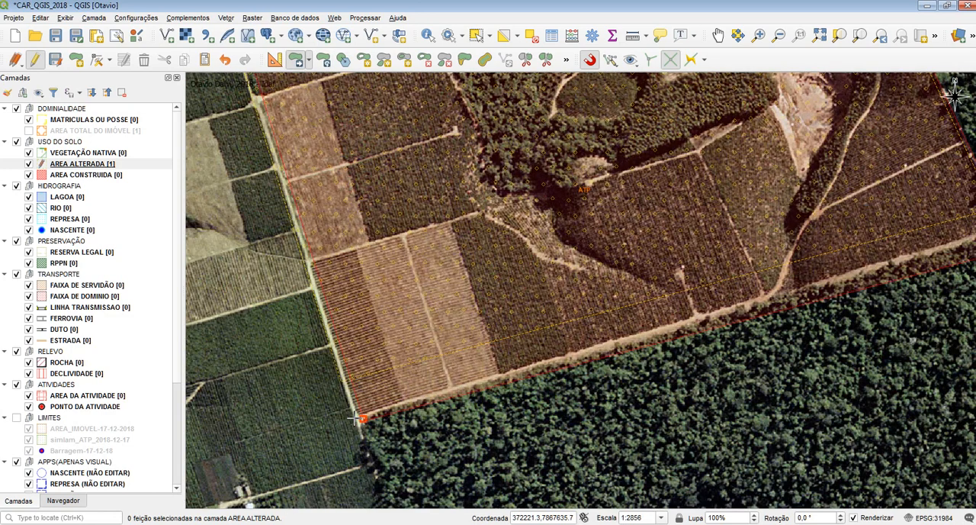
scroll(302, 393, down, 2)
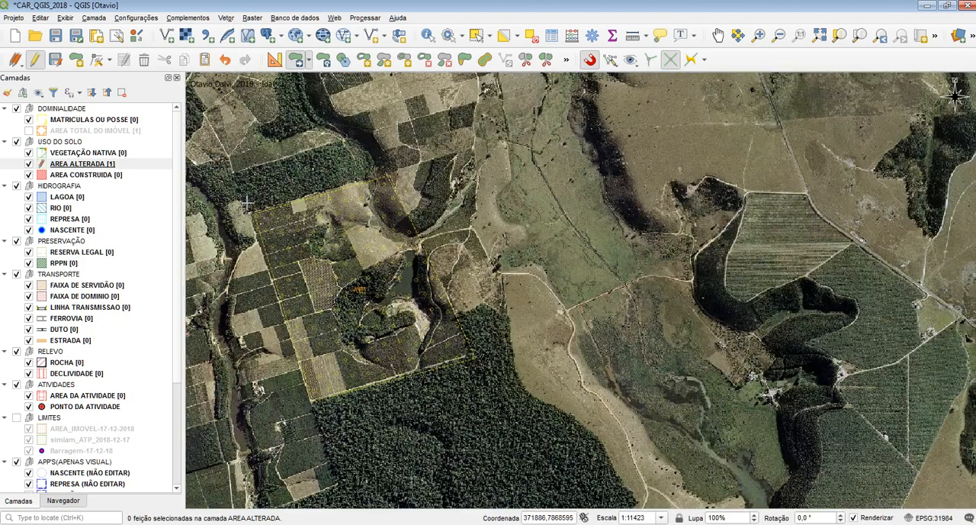
scroll(246, 202, up, 2)
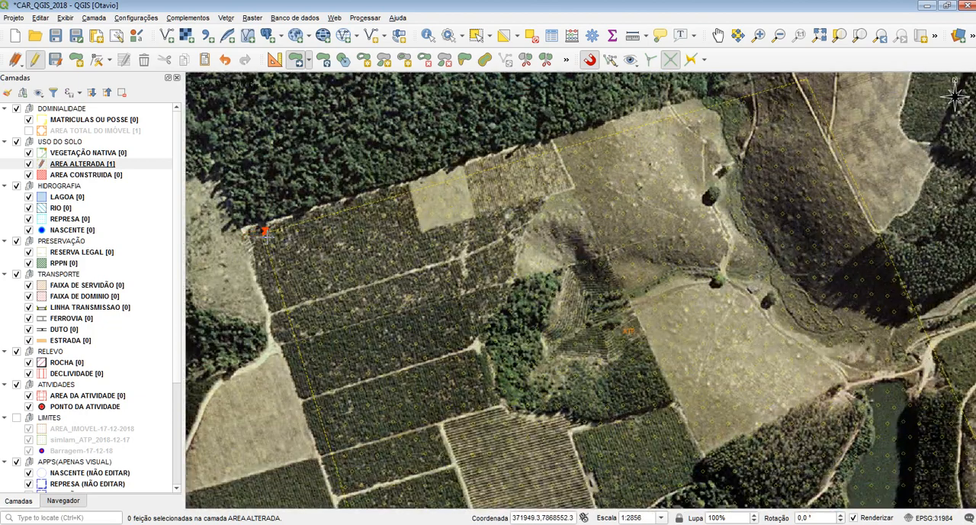
scroll(374, 257, down, 2)
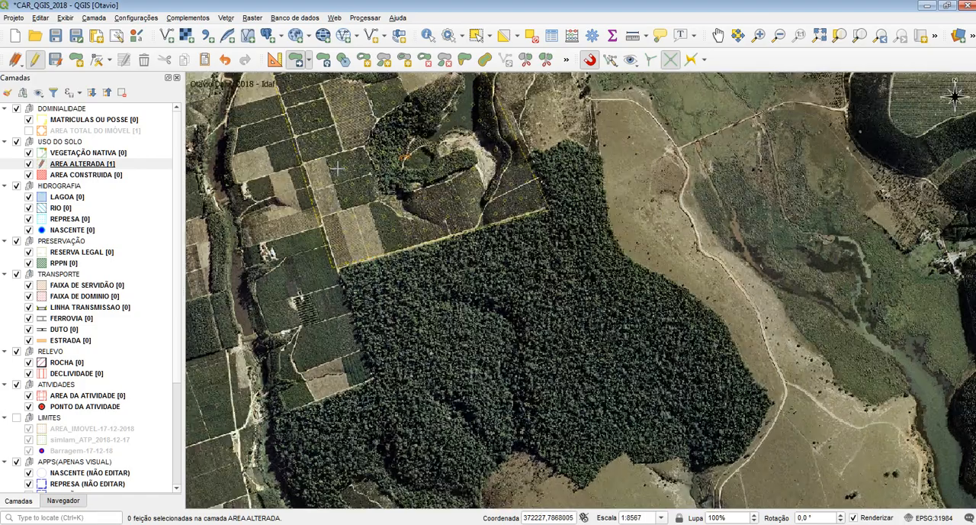
drag(374, 175, 455, 341)
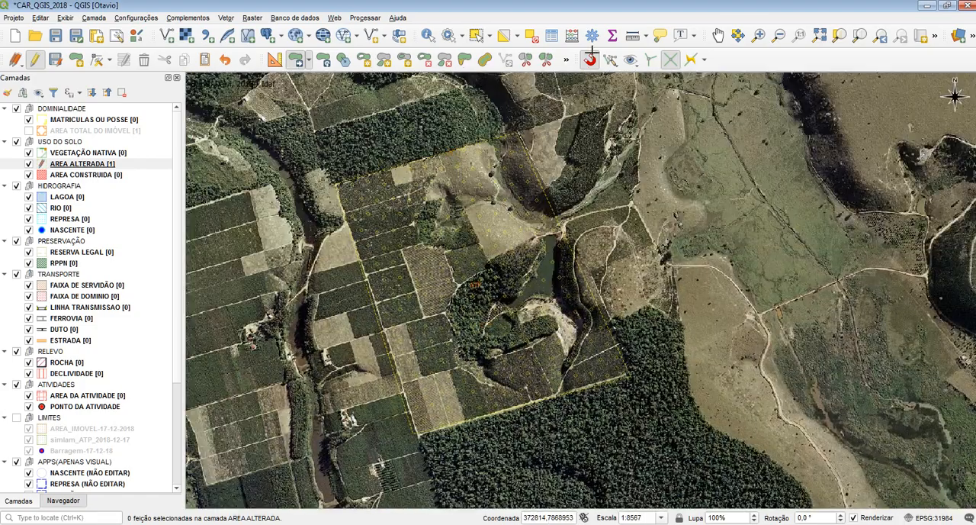
click(590, 54)
scroll(419, 449, up, 1)
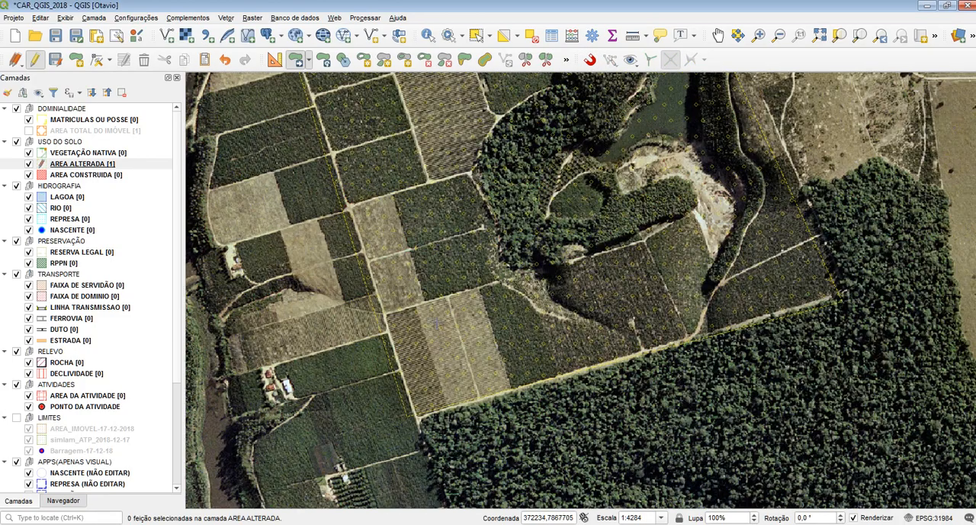
drag(412, 252, 390, 428)
drag(363, 76, 366, 143)
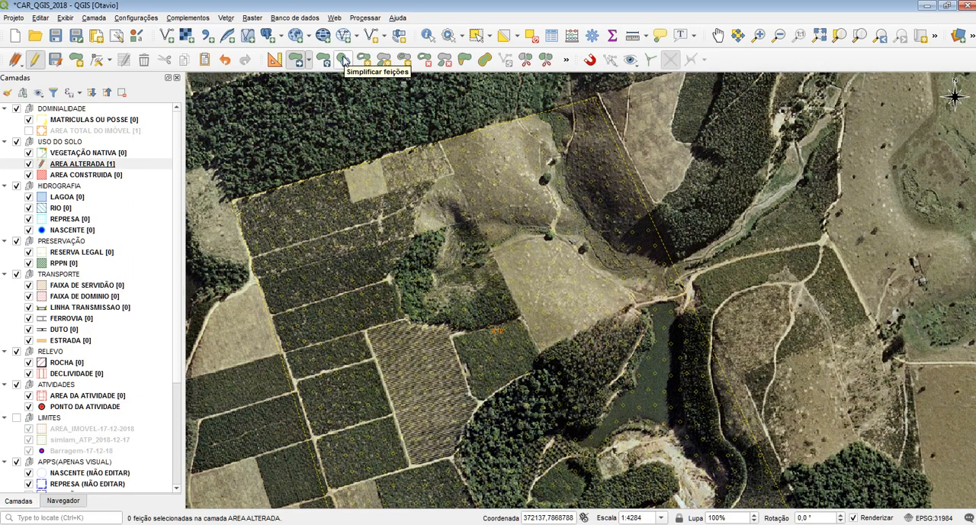
click(343, 61)
click(349, 192)
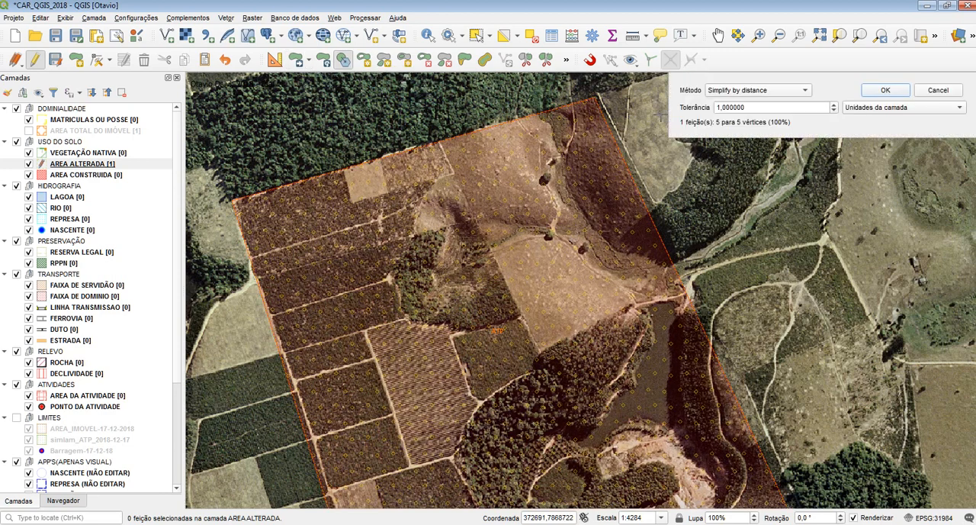
click(878, 108)
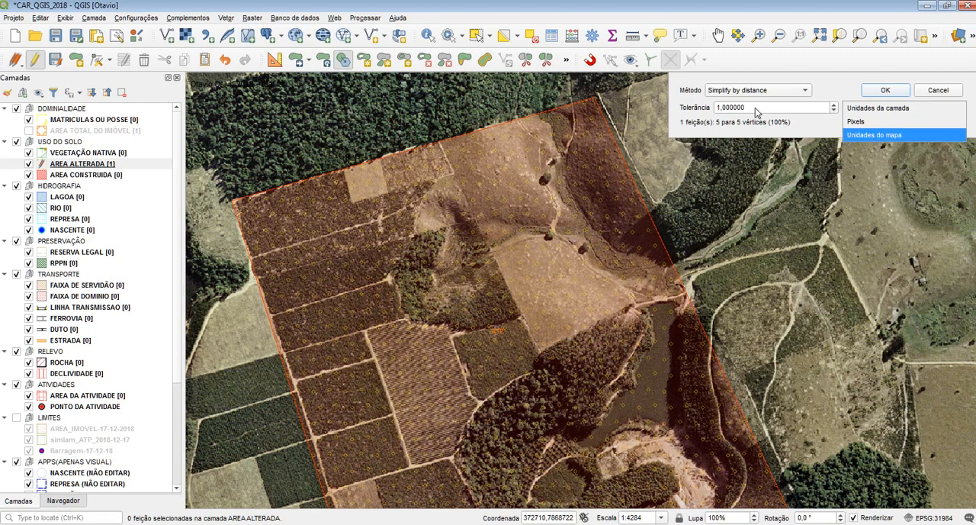
drag(755, 108, 691, 108)
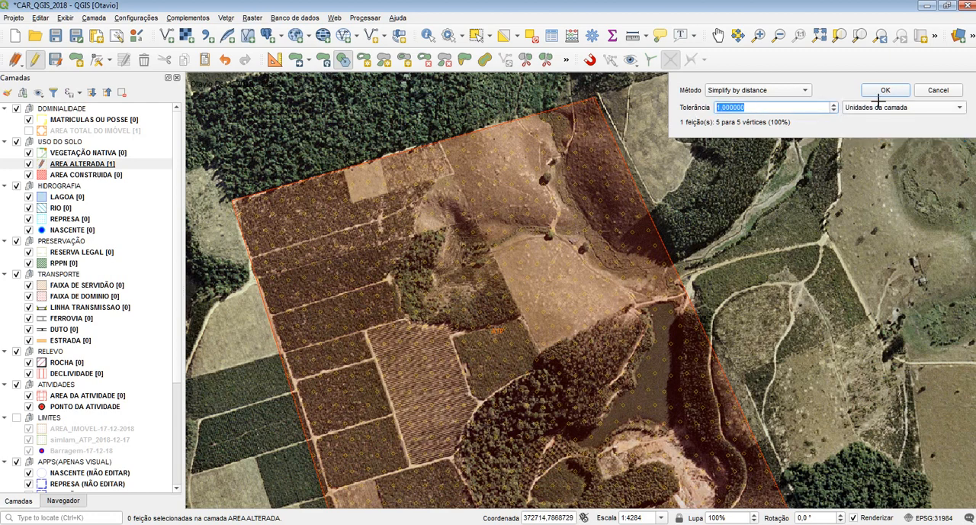
click(770, 111)
key(ctrl+a)
click(943, 89)
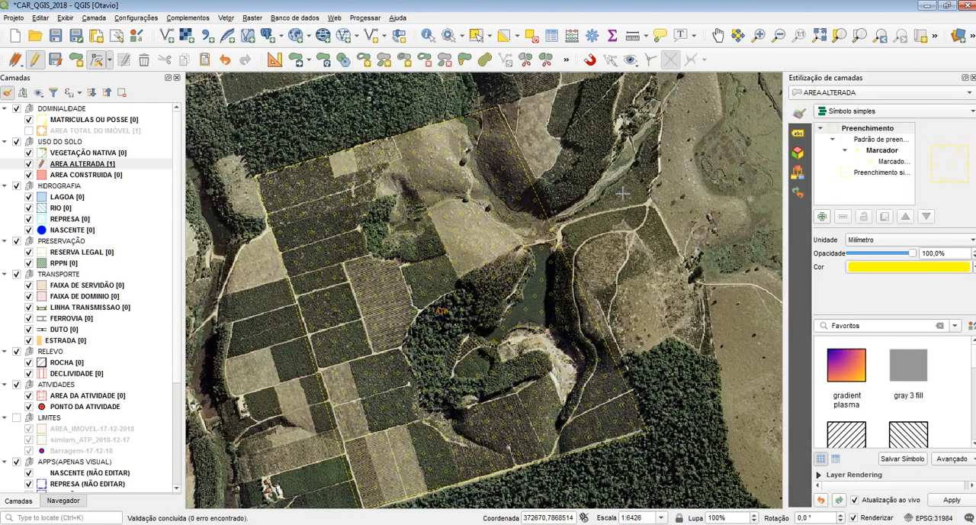
Step: Close the layer styling panel and simplify the AREA ALTERADA polygon by distance with a tolerance of 1 layer unit
click(973, 78)
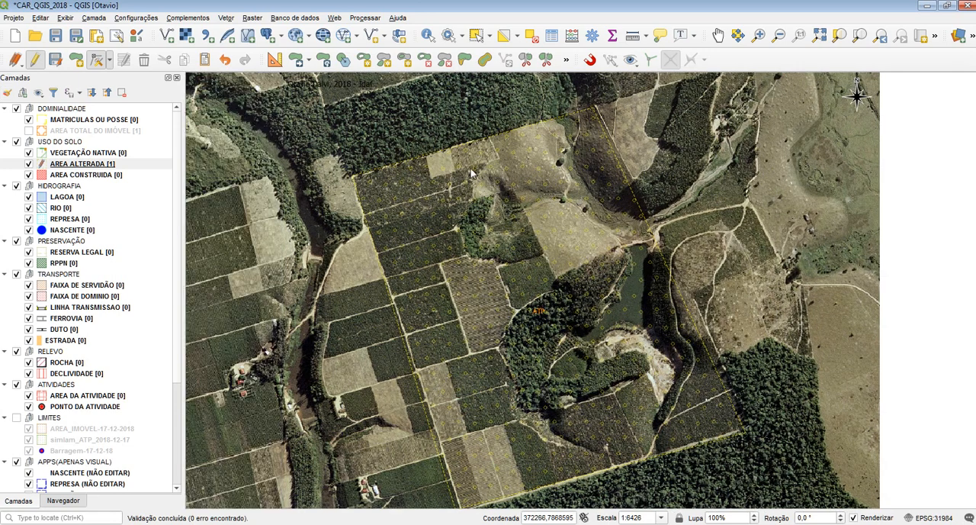
drag(549, 229, 450, 197)
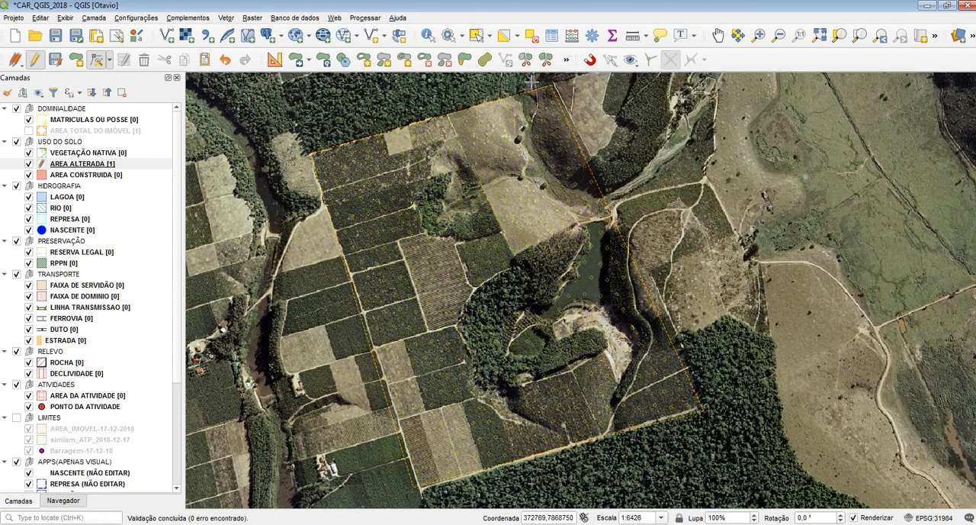
click(343, 59)
click(355, 180)
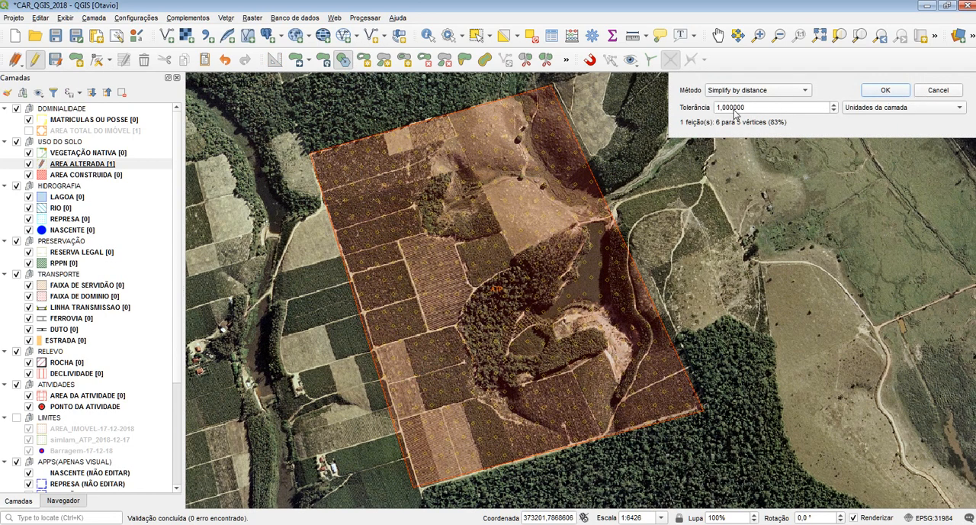
click(885, 91)
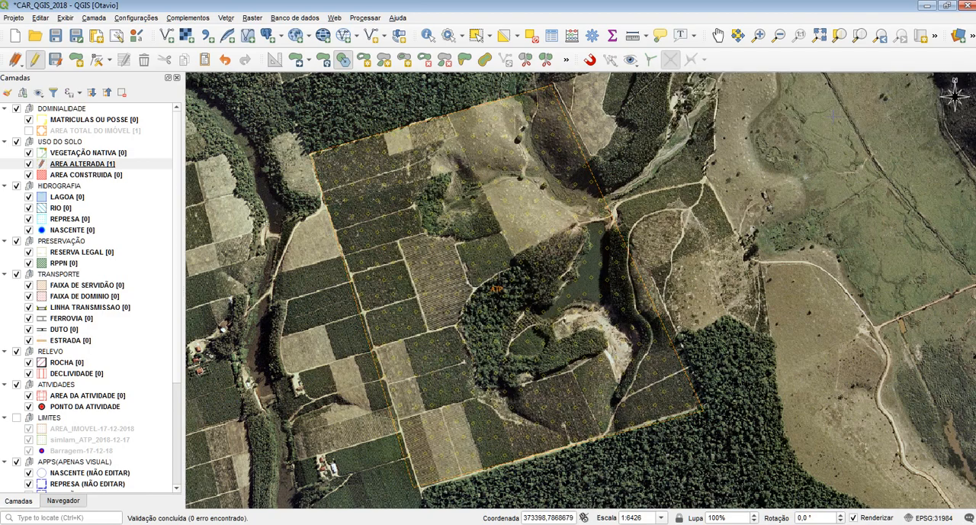
scroll(324, 150, up, 7)
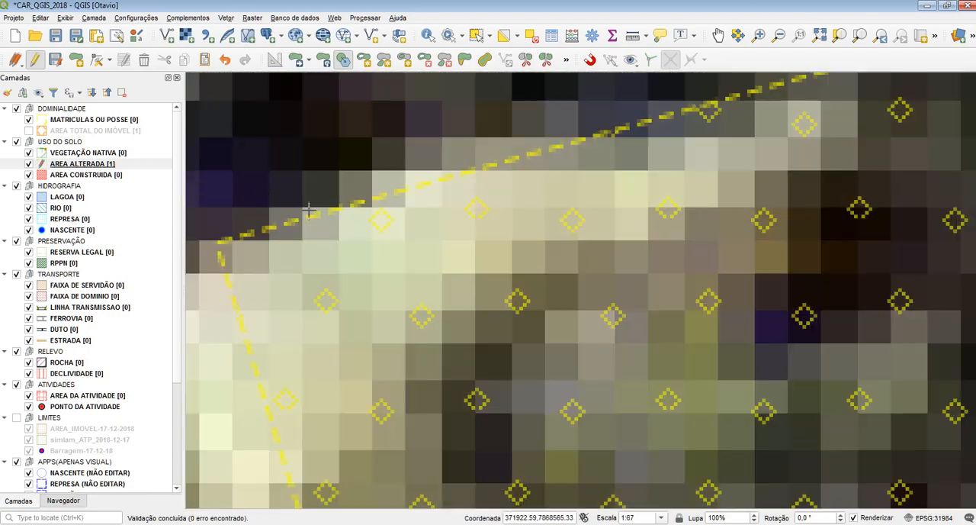
Step: Add an extra vertex with the vertex tool on the AREA ALTERADA polygon's northern edge, very close to its northwest corner
click(96, 59)
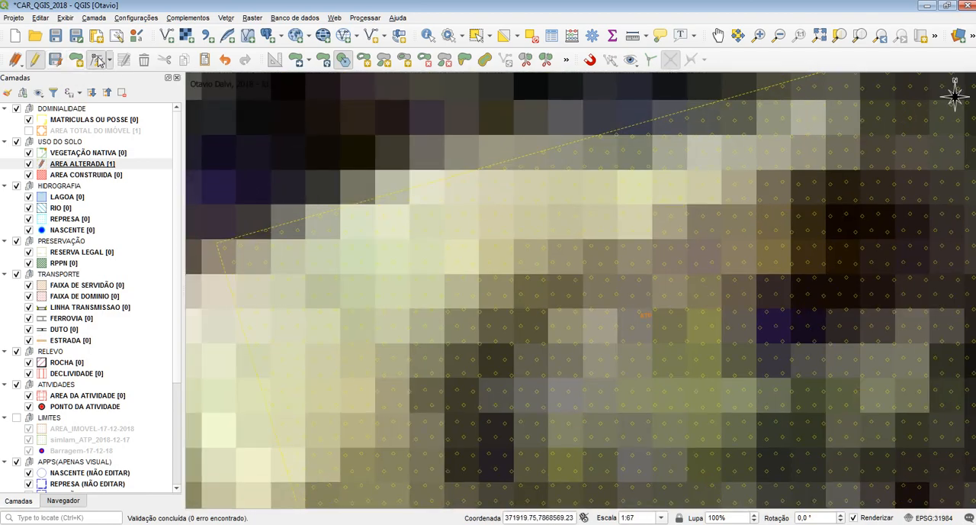
click(281, 223)
click(277, 170)
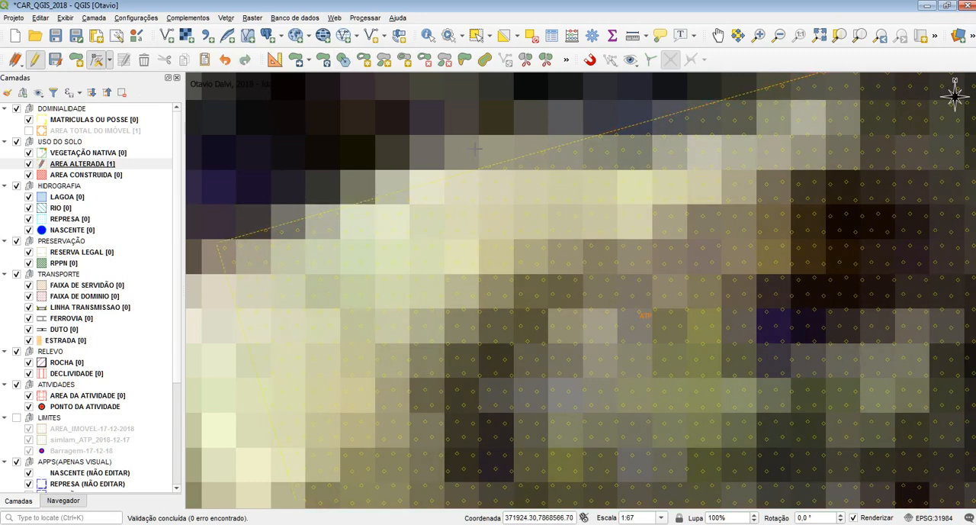
scroll(476, 149, down, 1)
scroll(414, 251, up, 6)
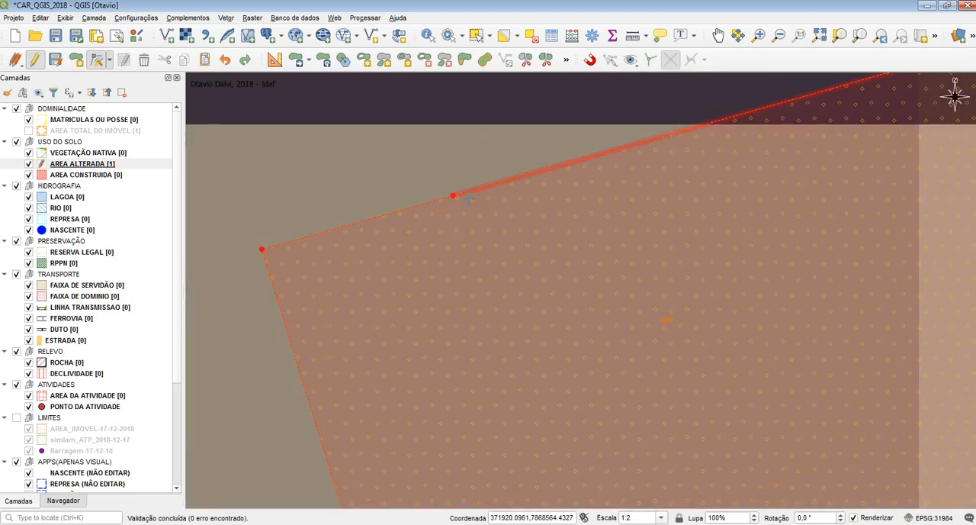
Step: Start simplifying the AREA ALTERADA polygon again and enter a tolerance of 1
scroll(599, 150, down, 2)
scroll(263, 192, down, 3)
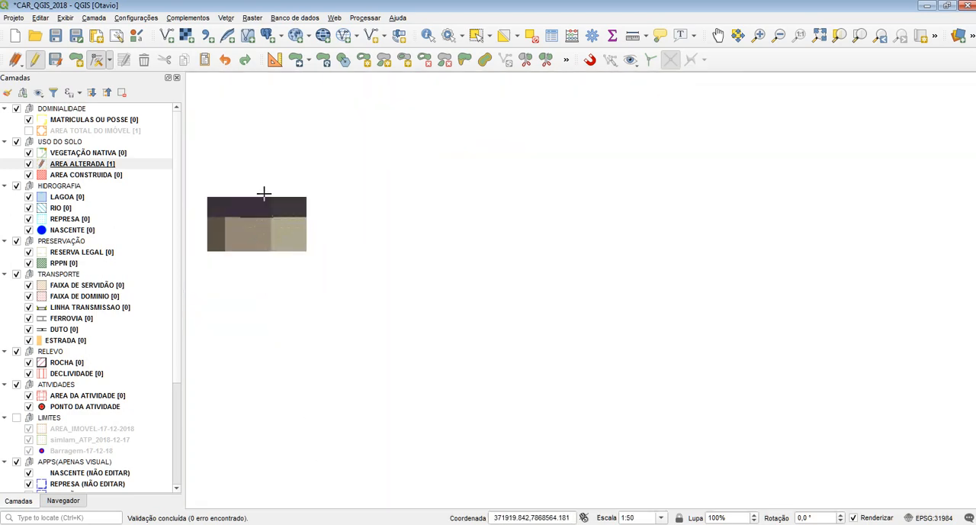
scroll(292, 89, down, 2)
scroll(327, 76, down, 3)
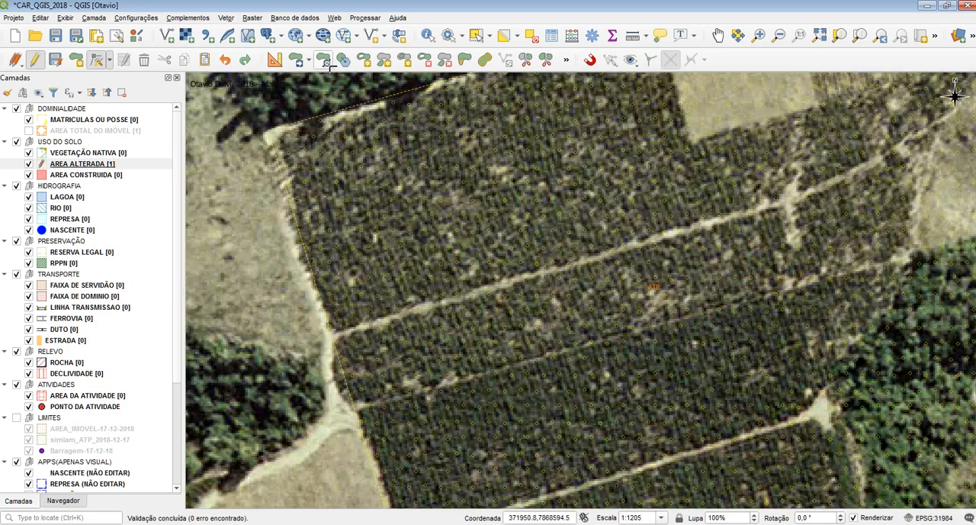
click(343, 60)
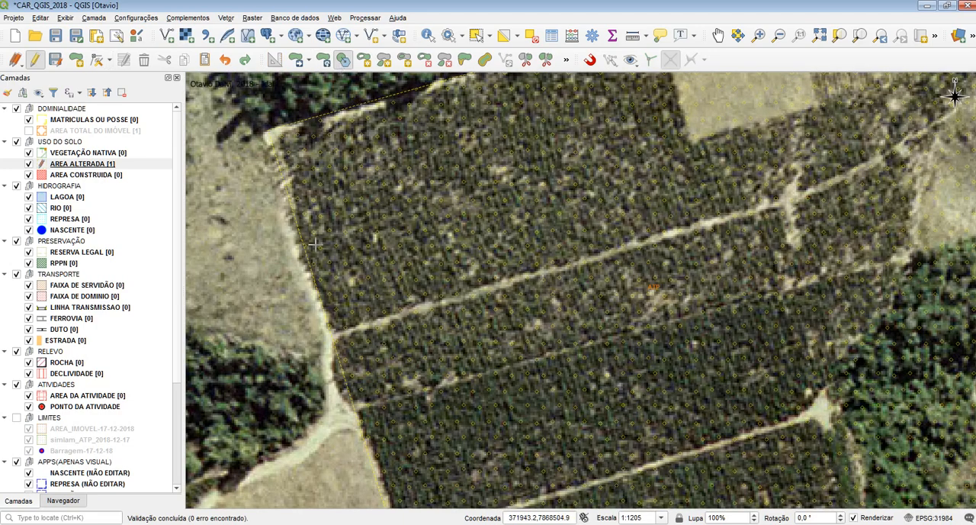
click(398, 261)
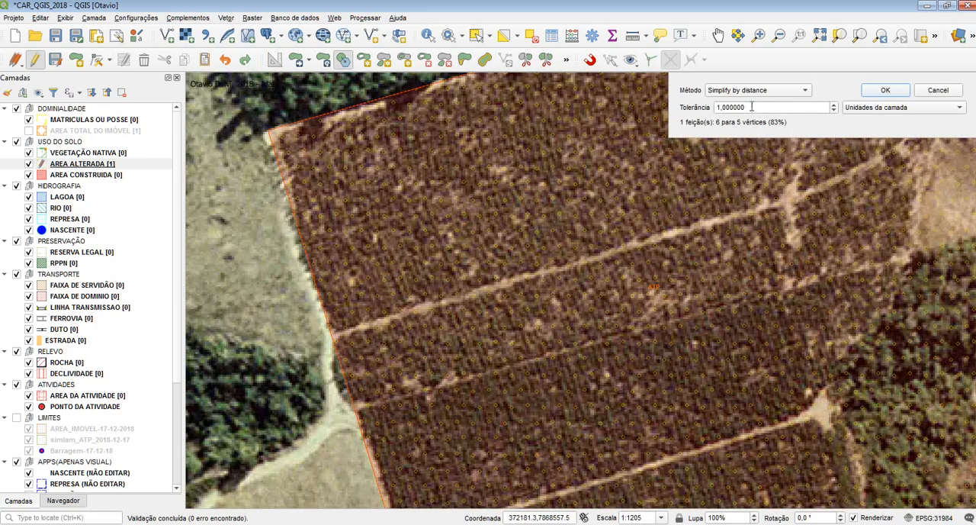
drag(763, 107, 685, 122)
drag(774, 105, 705, 106)
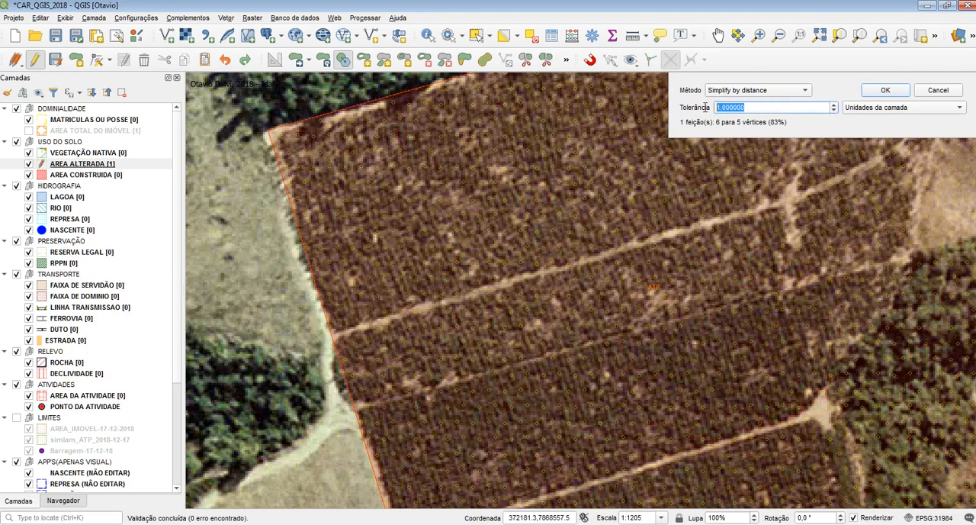
text(1)
Step: Keep the Simplify by distance method, set the tolerance unit to map units (Unidades do mapa) and apply the simplification
click(758, 90)
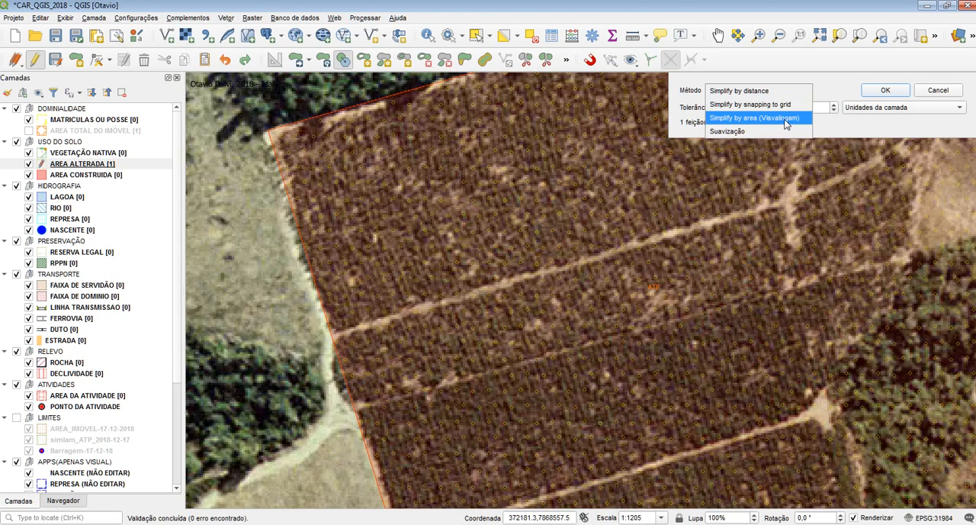
click(874, 125)
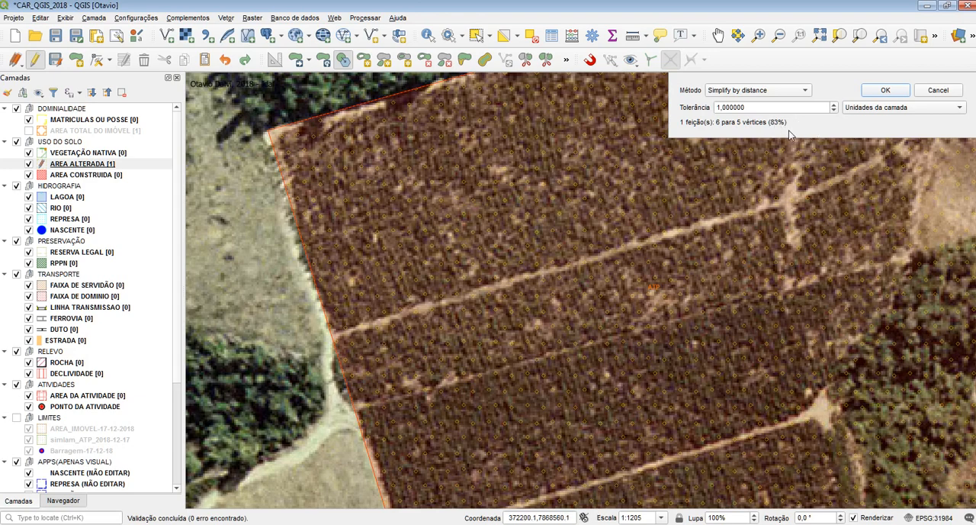
click(882, 109)
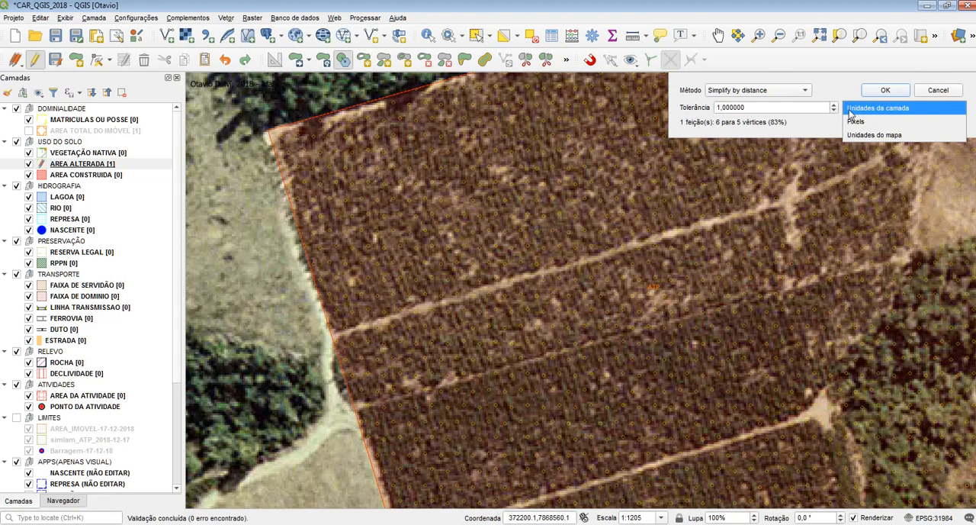
click(895, 134)
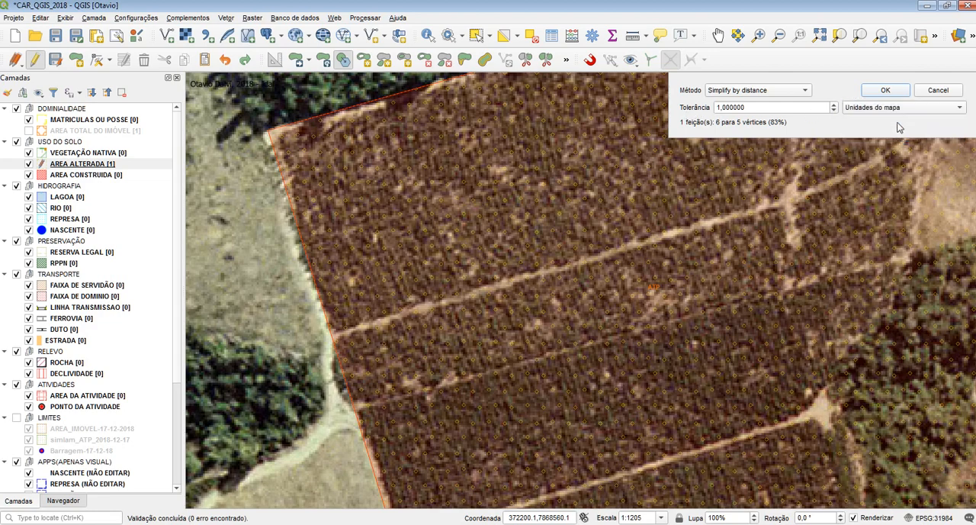
click(896, 108)
click(893, 81)
click(892, 106)
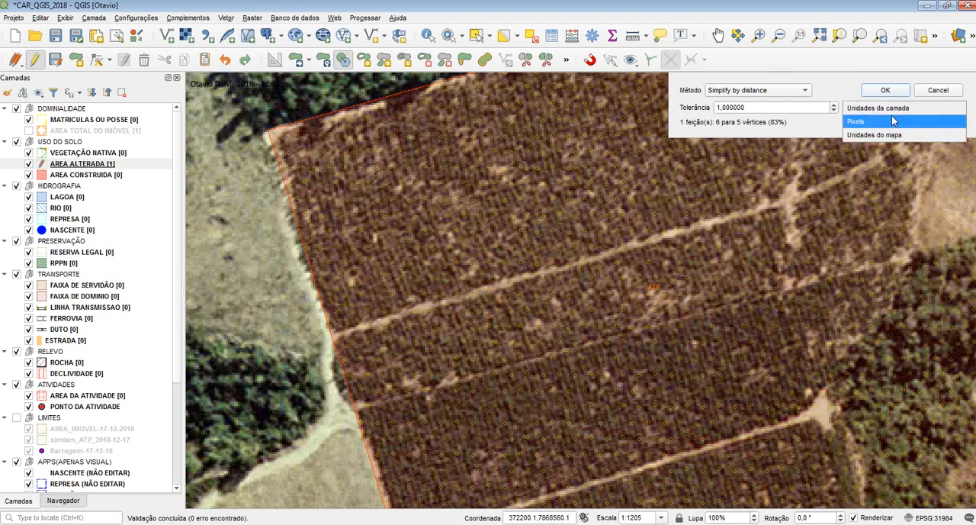
click(893, 134)
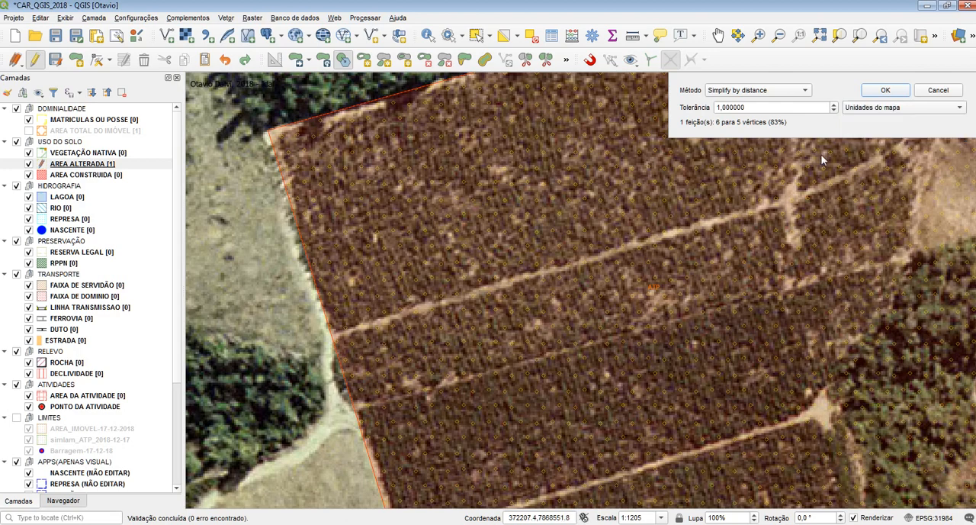
click(885, 90)
scroll(225, 130, up, 2)
scroll(224, 129, up, 3)
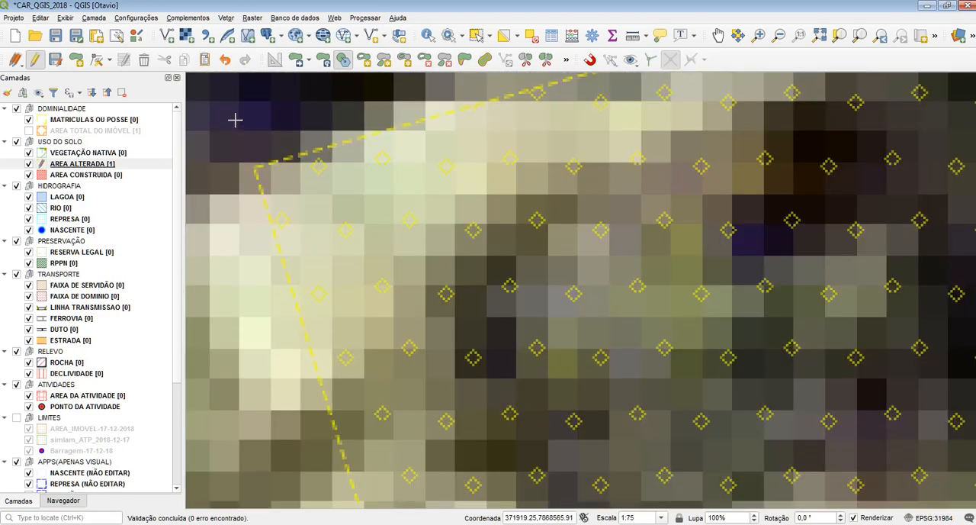
Step: Inspect the vertices of the AREA ALTERADA polygon's northern edge with the vertex tool to check the simplification
click(96, 60)
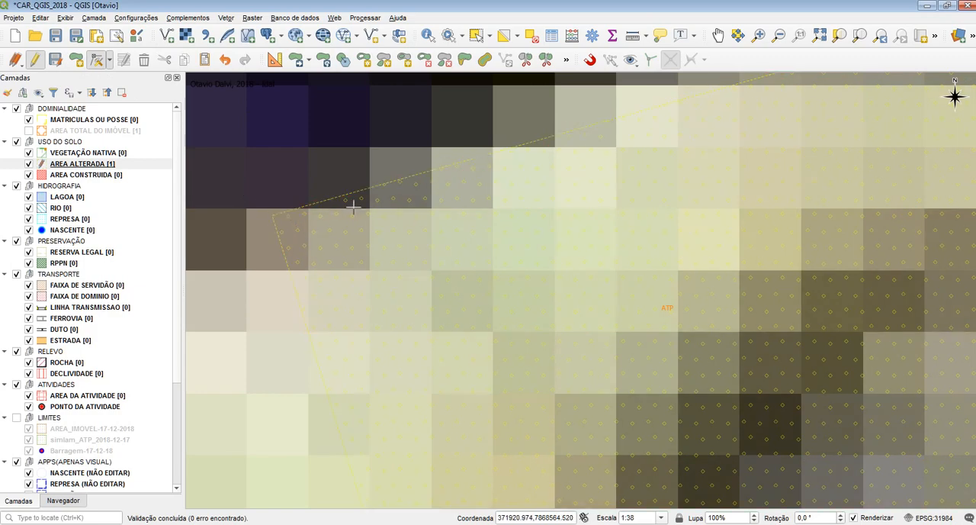
scroll(353, 144, down, 5)
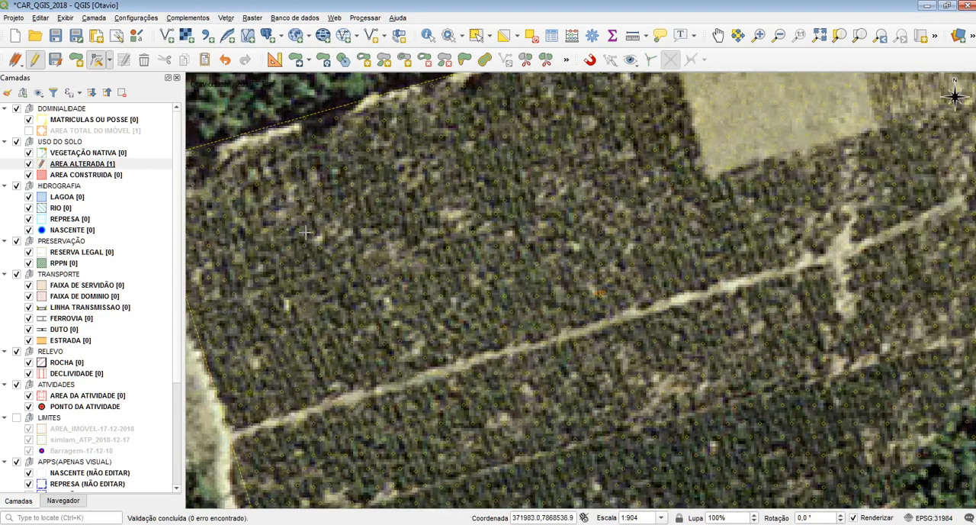
scroll(305, 233, down, 2)
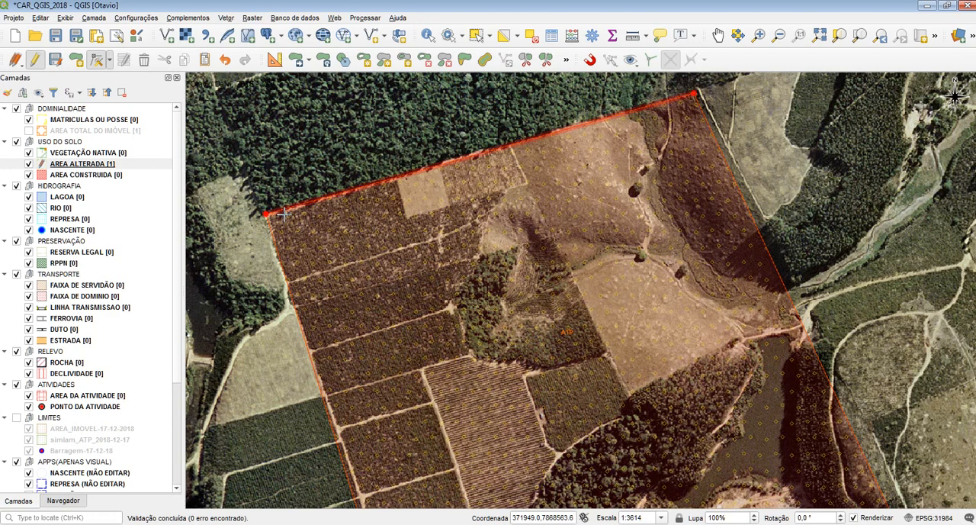
drag(416, 289, 415, 236)
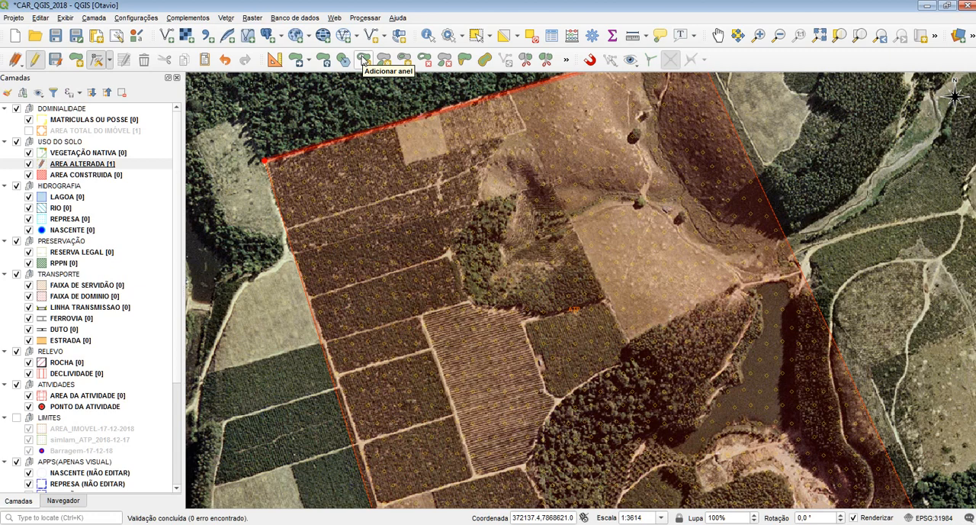
Step: Add a four-sided ring inside the AREA ALTERADA polygon, over the crop plots near its northwest corner
click(363, 61)
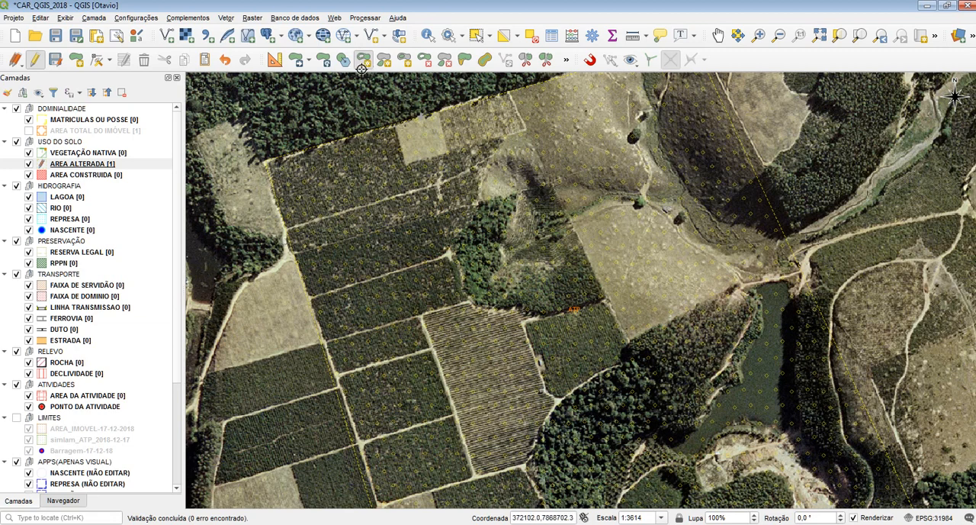
click(87, 167)
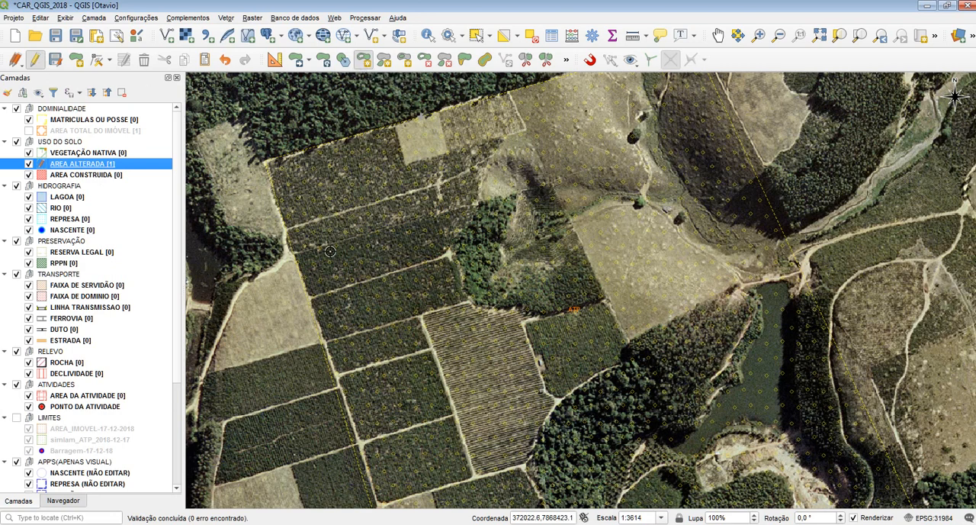
click(311, 190)
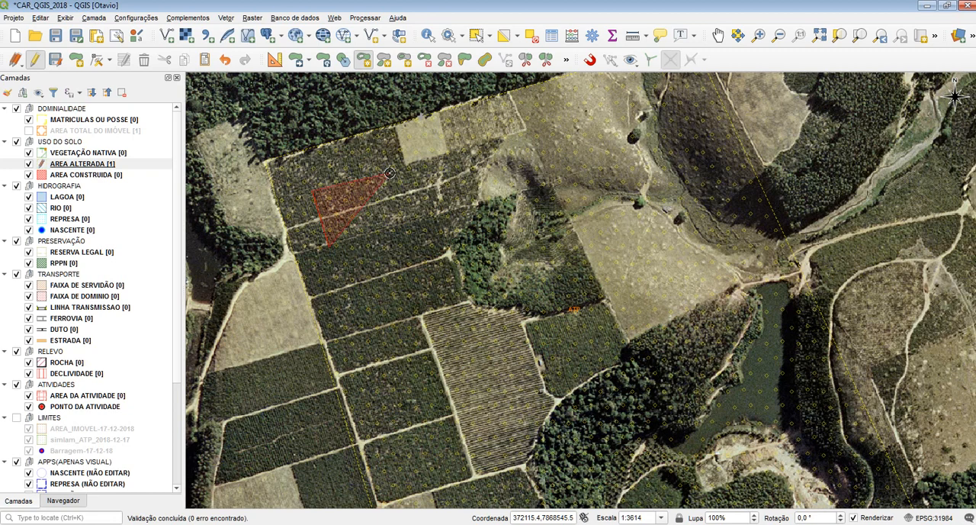
click(389, 173)
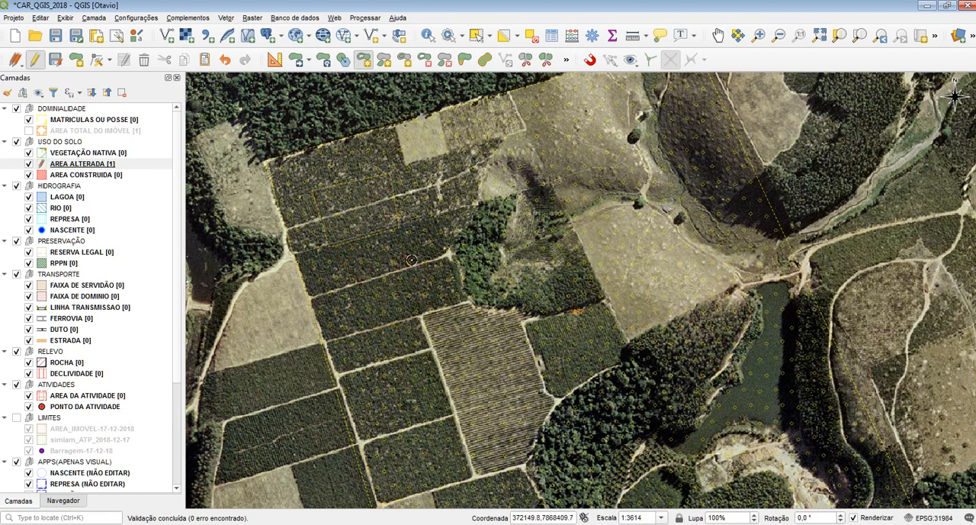
Step: Select the AREA ALTERADA polygon to examine the ring cut near its northwest corner, and clear the selection
scroll(363, 191, up, 1)
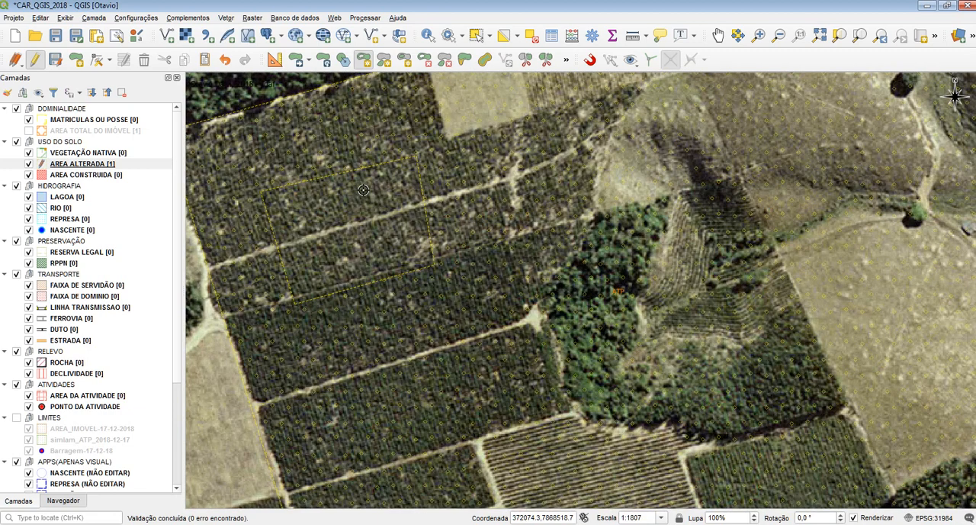
drag(325, 195, 399, 224)
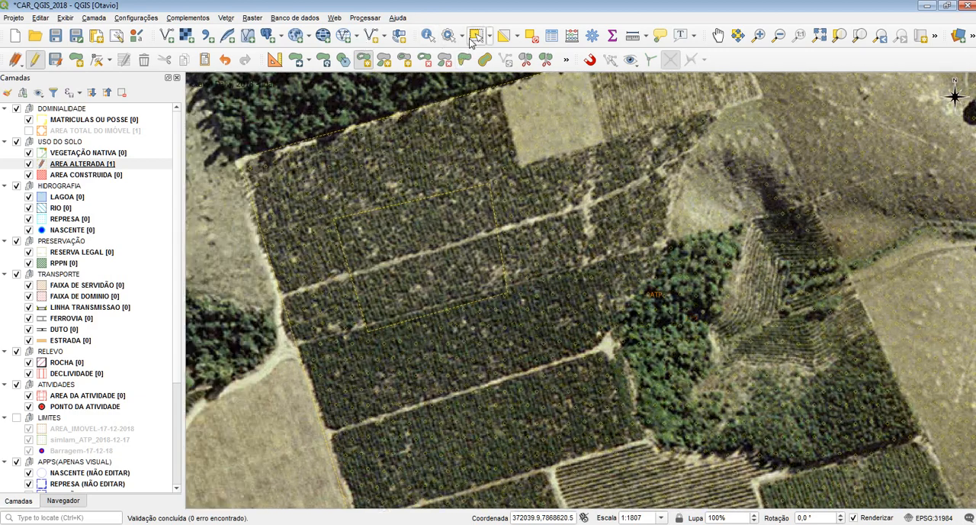
click(477, 36)
drag(428, 285, 447, 248)
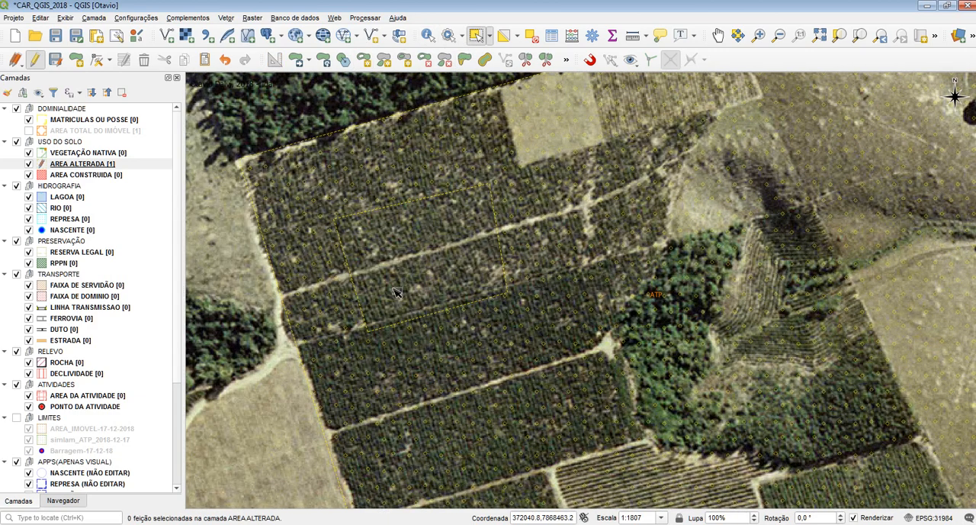
drag(392, 286, 398, 193)
click(477, 286)
click(561, 252)
scroll(386, 161, down, 2)
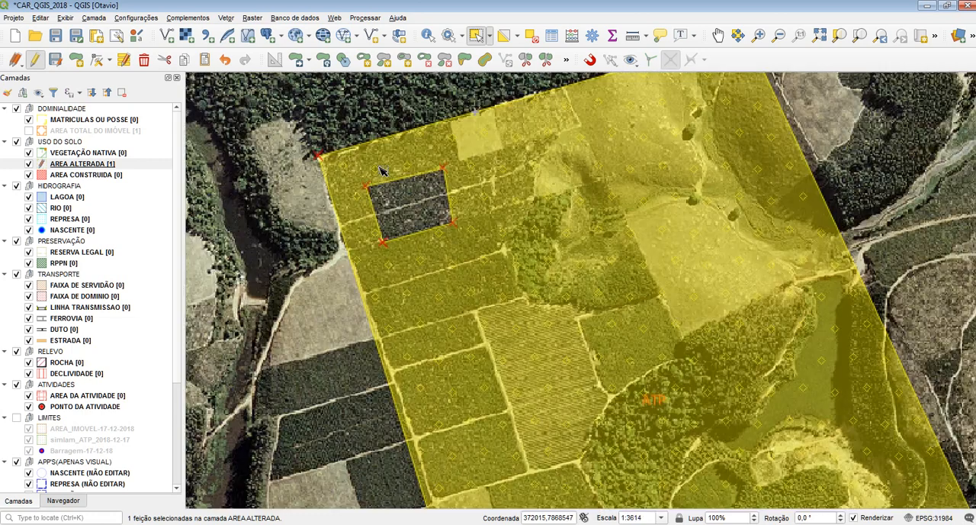
scroll(381, 169, up, 1)
drag(444, 170, 394, 267)
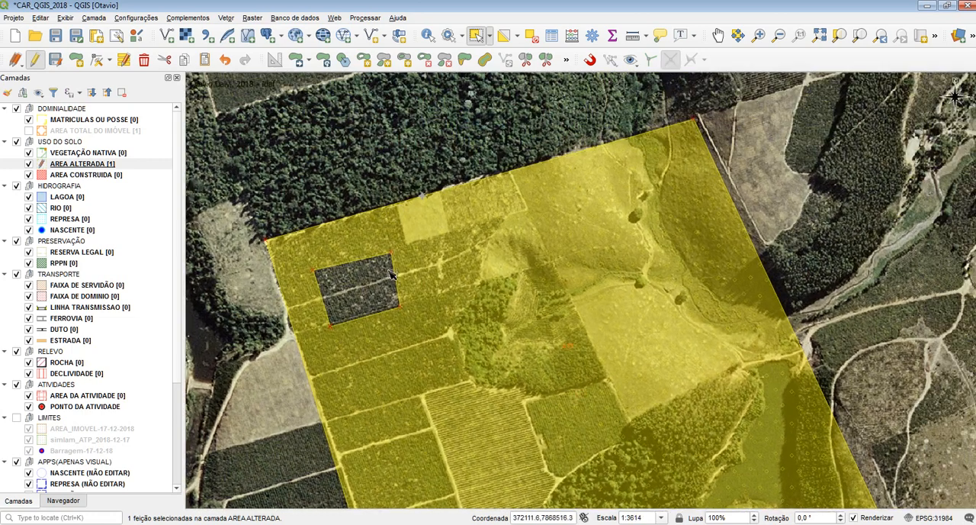
click(352, 152)
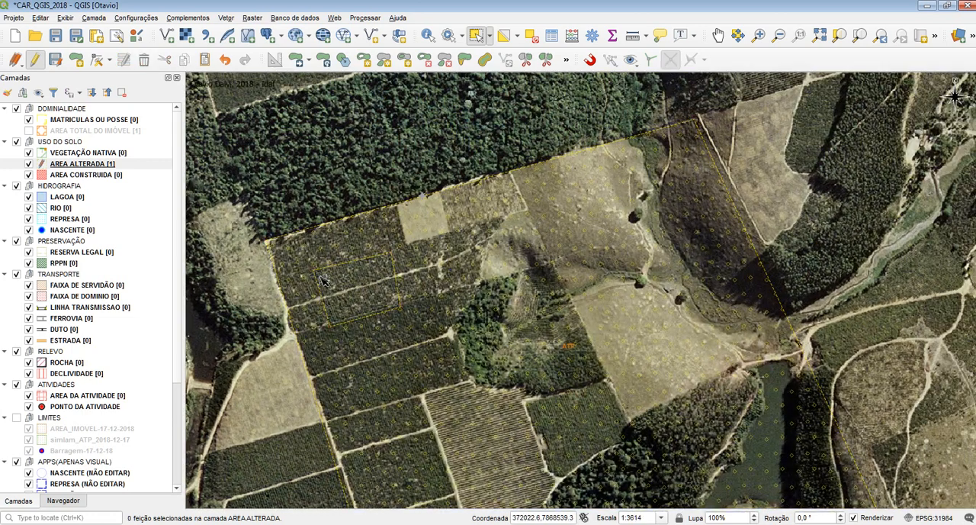
Step: Try selecting the AREA ALTERADA polygon from points inside and outside the ring to compare which area belongs to it
scroll(309, 282, up, 1)
click(584, 268)
scroll(391, 224, down, 3)
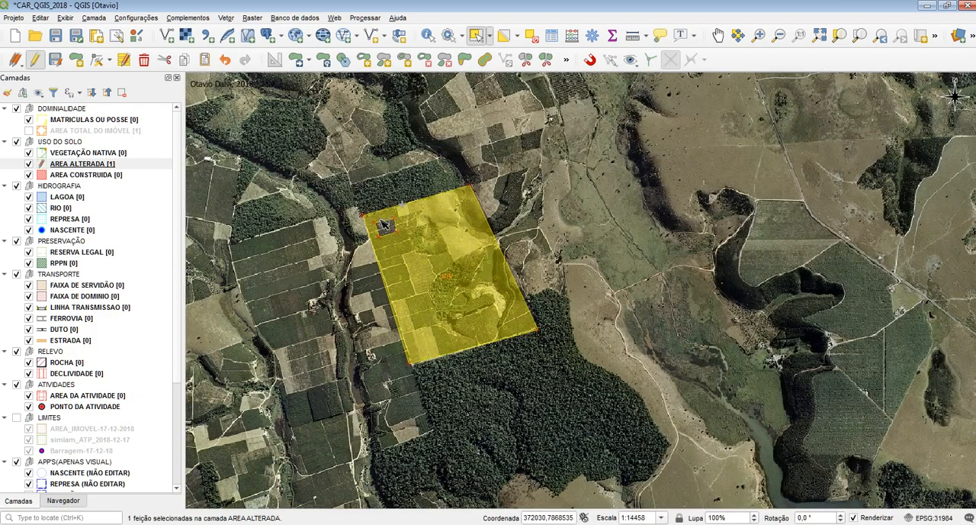
scroll(385, 223, up, 2)
click(418, 225)
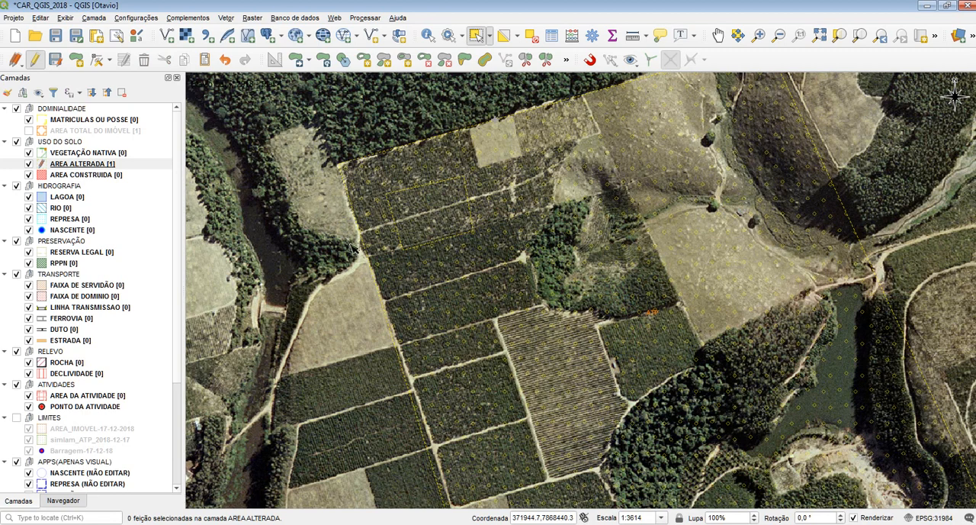
click(373, 240)
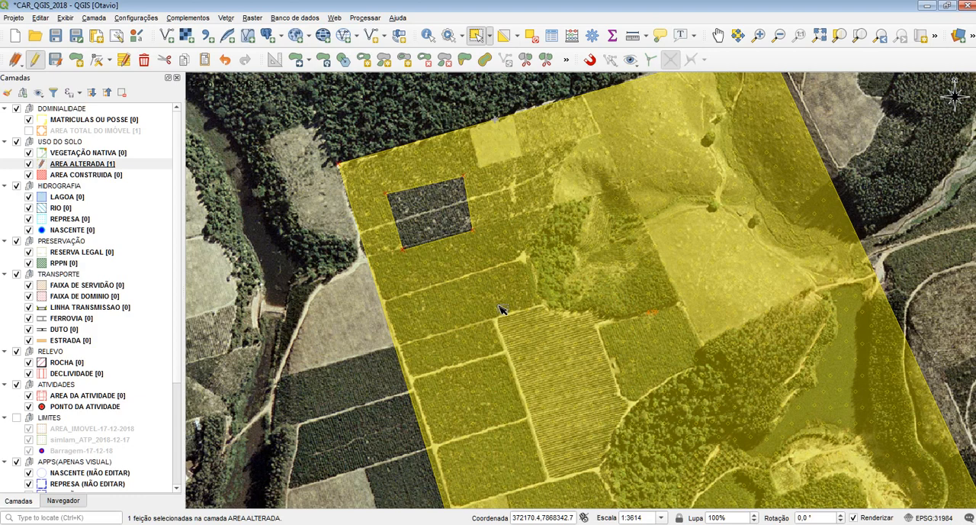
click(431, 206)
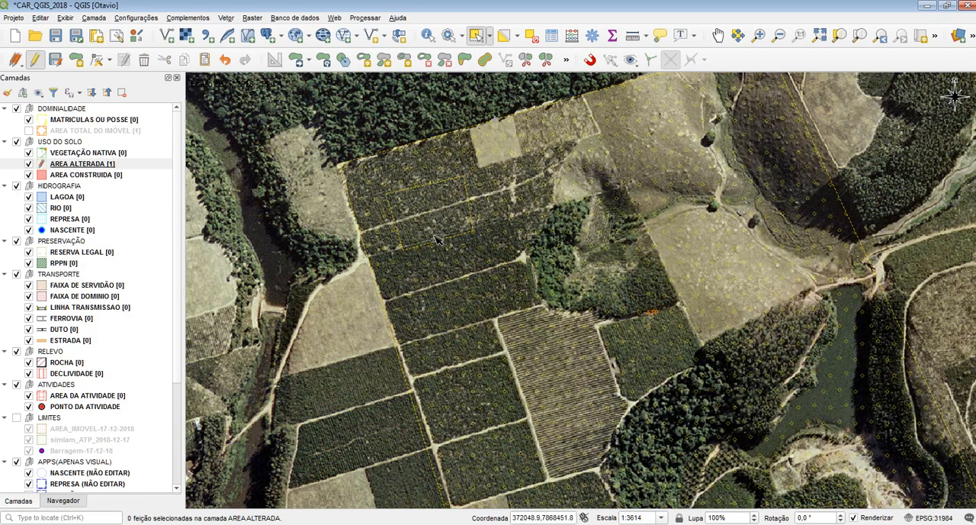
scroll(471, 155, up, 1)
click(496, 159)
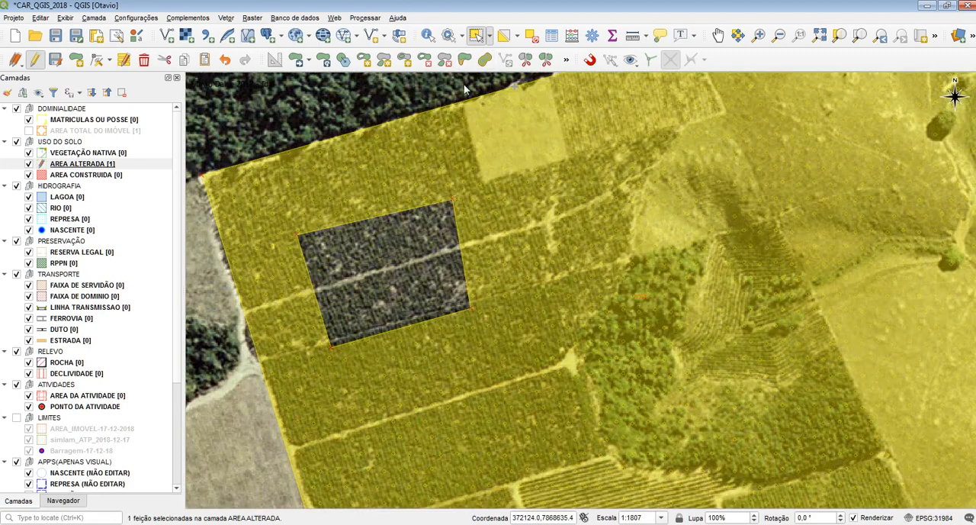
click(328, 95)
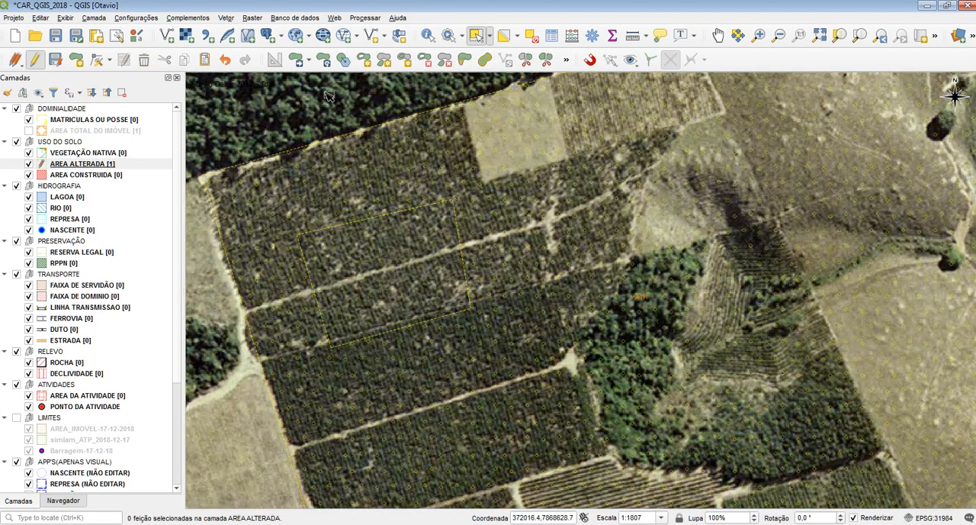
Step: Delete the ring from the AREA ALTERADA polygon, select the polygon to check it, and clear the selection
click(425, 61)
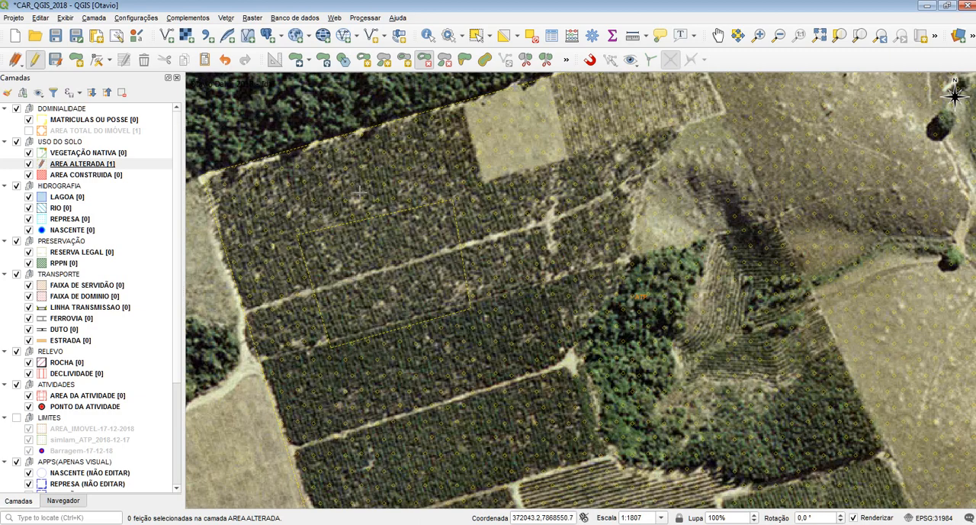
click(367, 265)
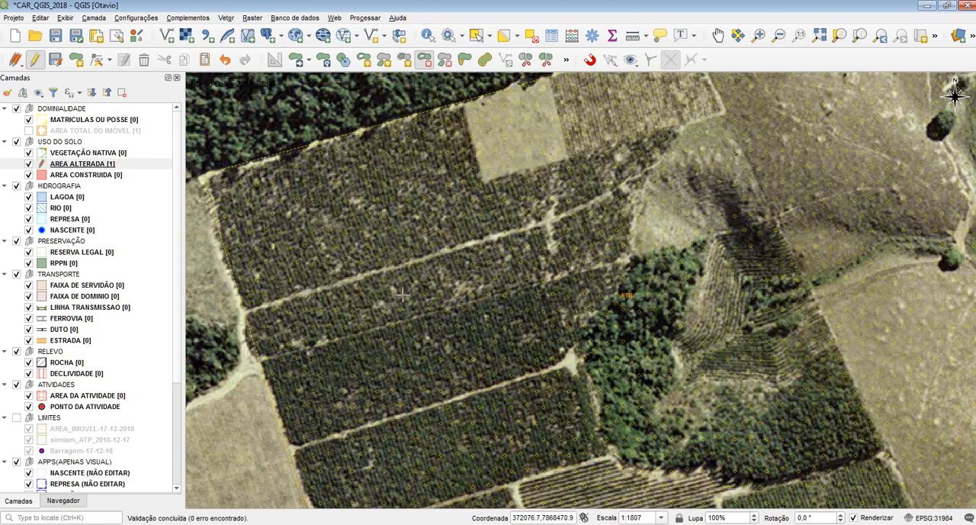
click(475, 35)
click(393, 193)
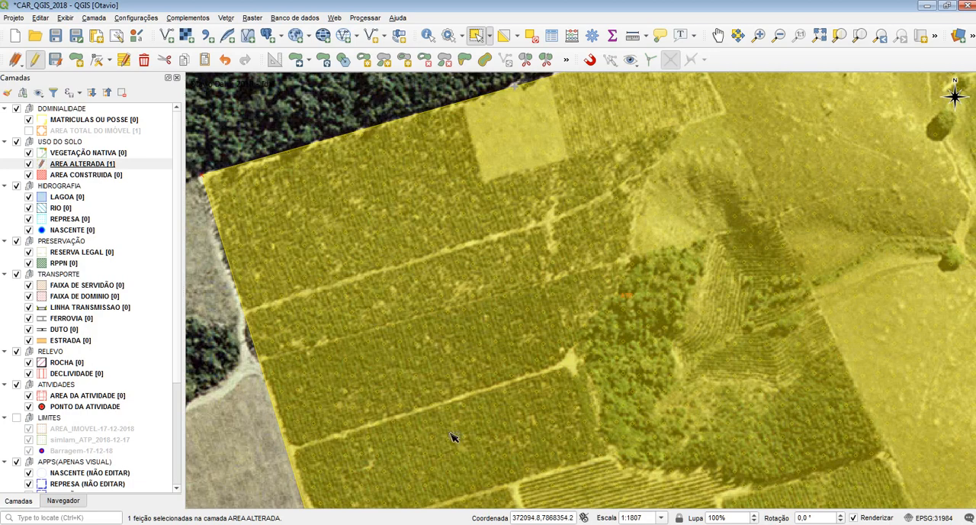
click(323, 111)
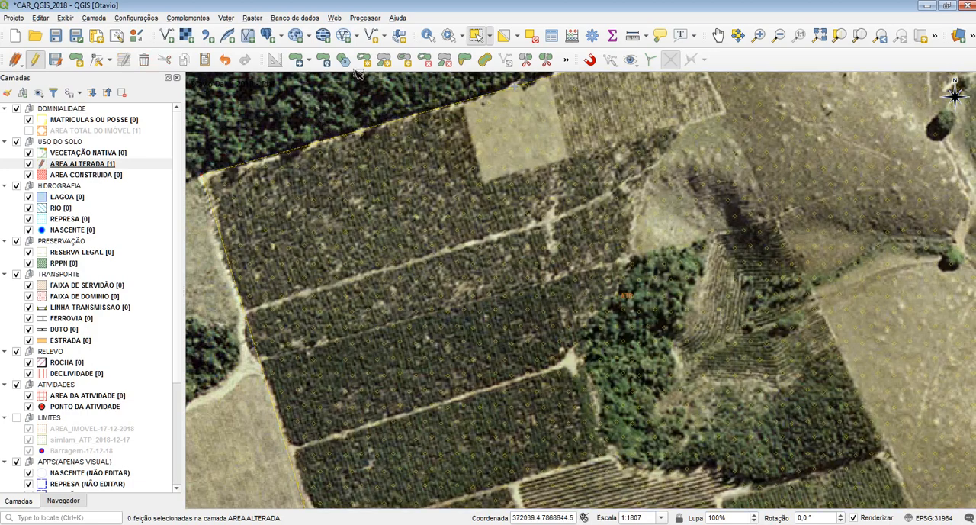
Step: Draw another four-sided ring near the AREA ALTERADA polygon's northwest corner and remove it with the Delete Ring tool
click(327, 340)
click(296, 232)
click(417, 193)
click(435, 296)
right_click(414, 336)
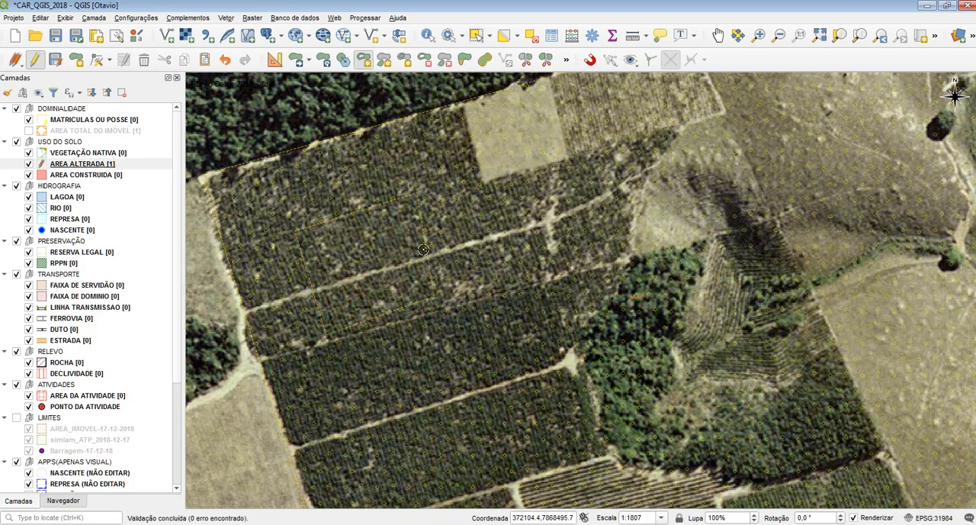
click(424, 60)
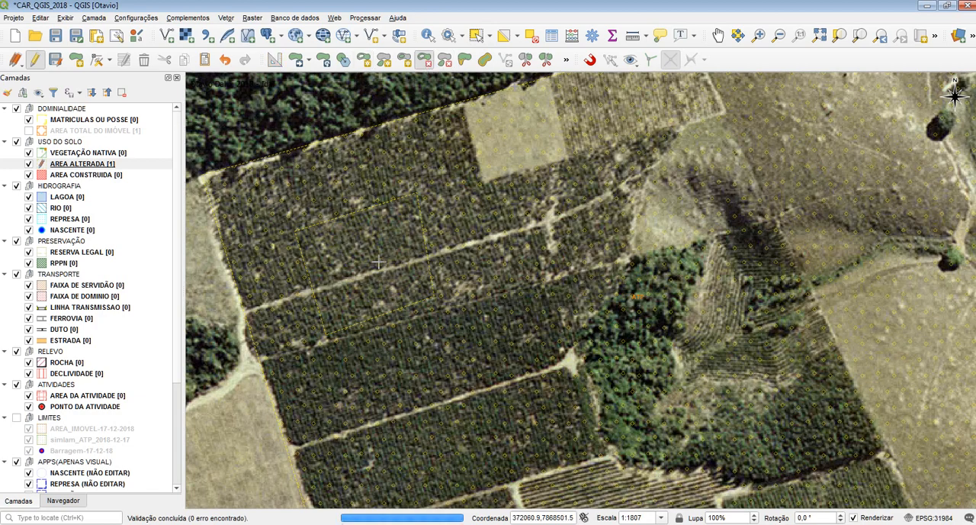
mouse_move(433, 164)
mouse_down()
mouse_move(419, 198)
mouse_move(425, 152)
mouse_up()
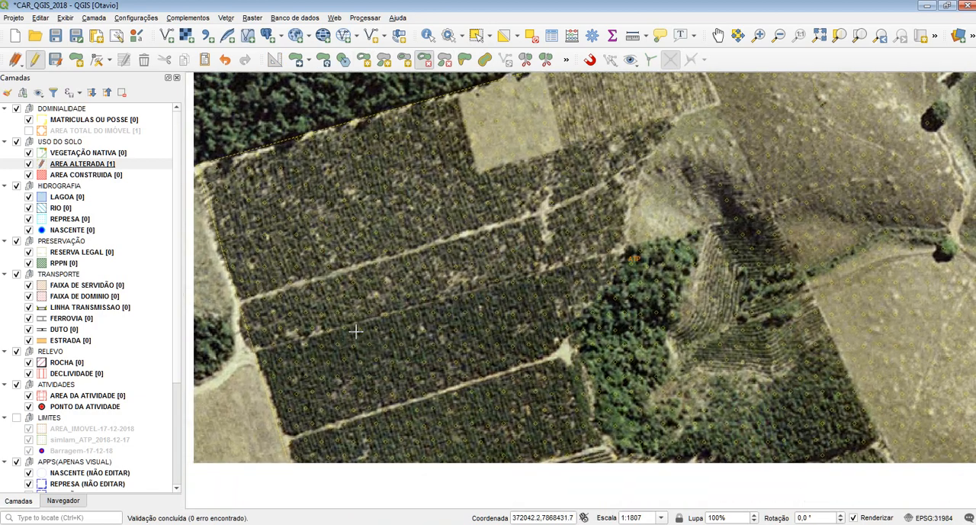
Step: Start a Fill Ring outline on the AREA ALTERADA layer, tracing the northern and eastern edges of the central forest patch
click(404, 59)
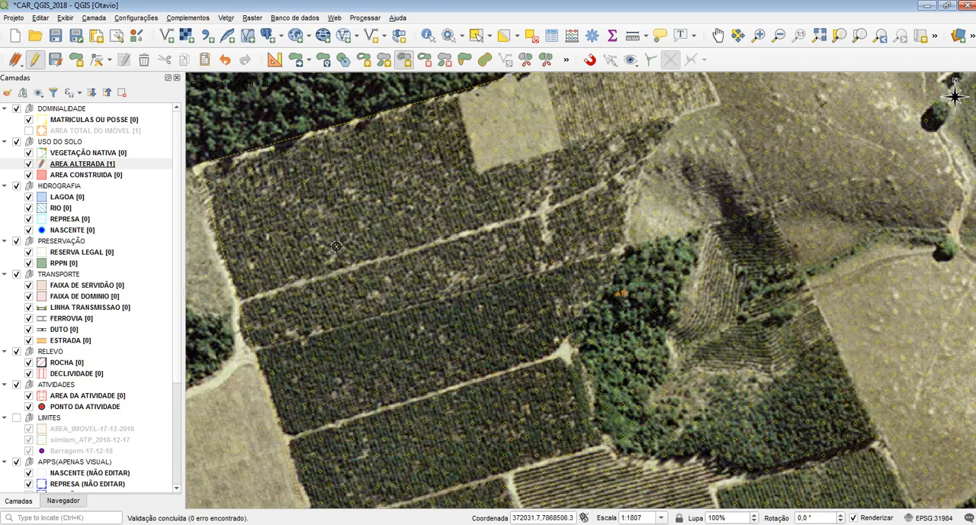
scroll(337, 246, down, 1)
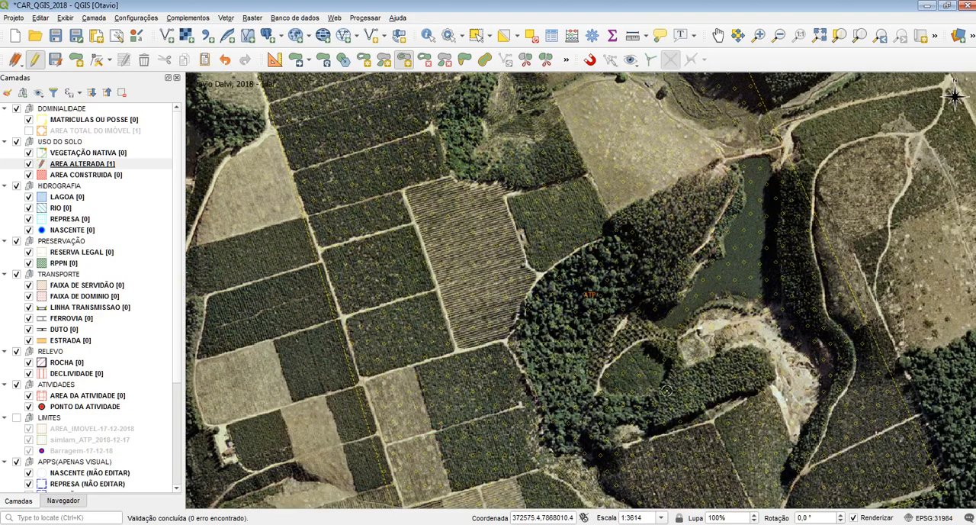
drag(666, 389, 582, 333)
drag(409, 80, 465, 274)
scroll(432, 271, up, 1)
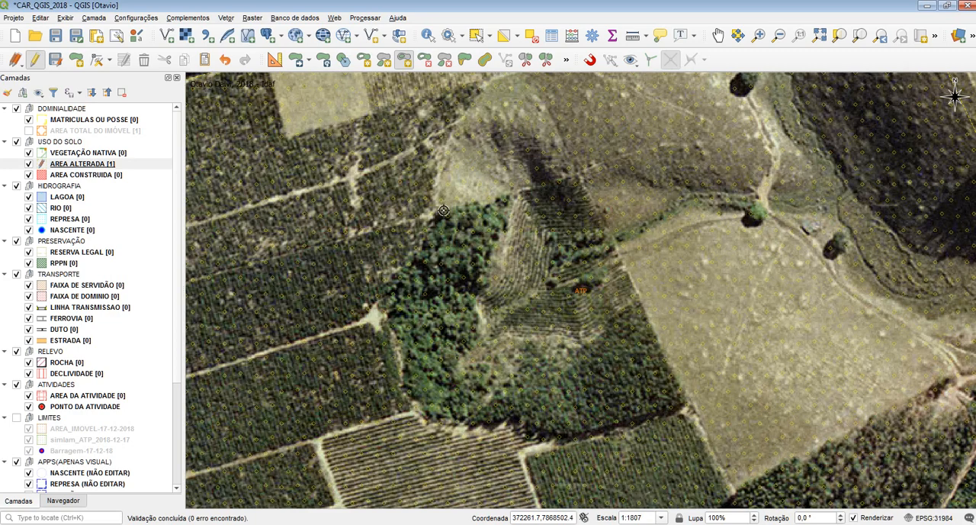
click(516, 196)
click(475, 299)
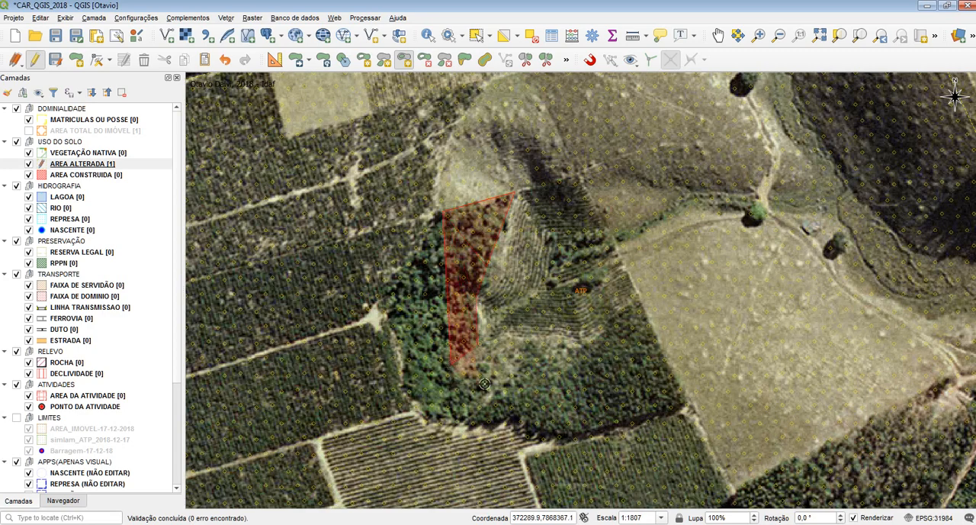
Step: Continue the Fill Ring outline on the AREA ALTERADA layer along the southern and western edges of the central forest patch
click(83, 163)
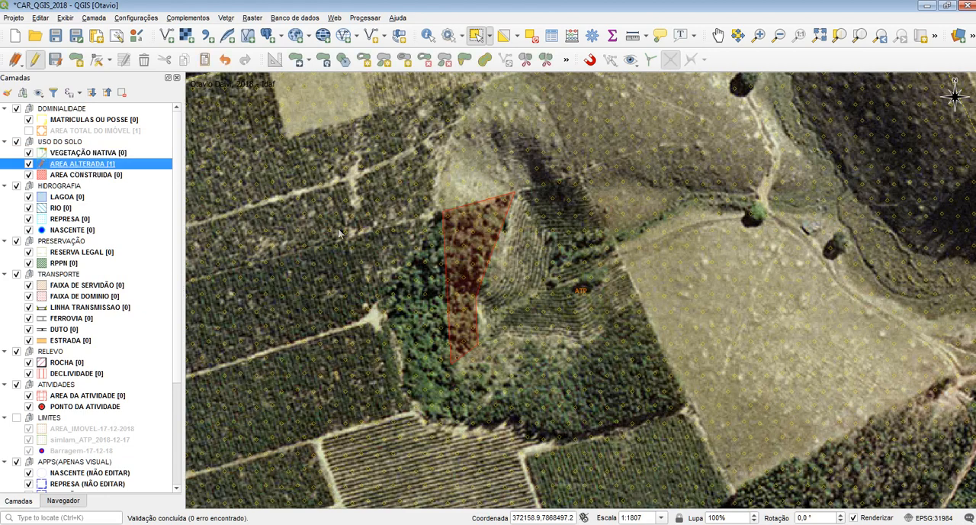
click(404, 61)
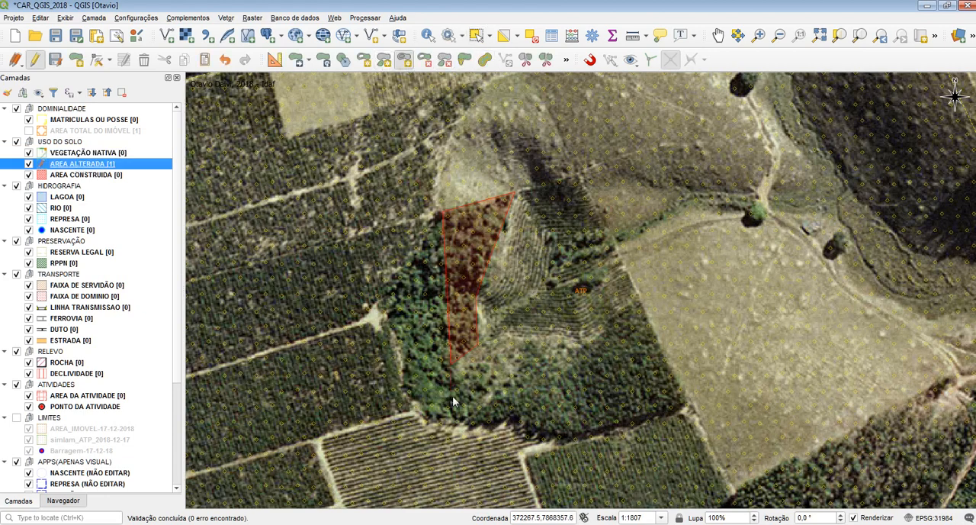
click(531, 373)
click(456, 423)
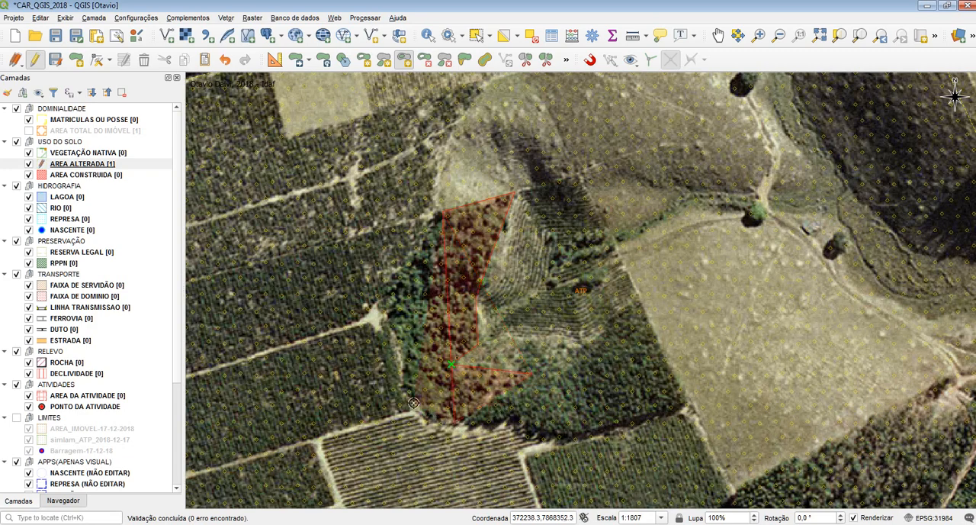
click(413, 402)
click(388, 317)
click(392, 273)
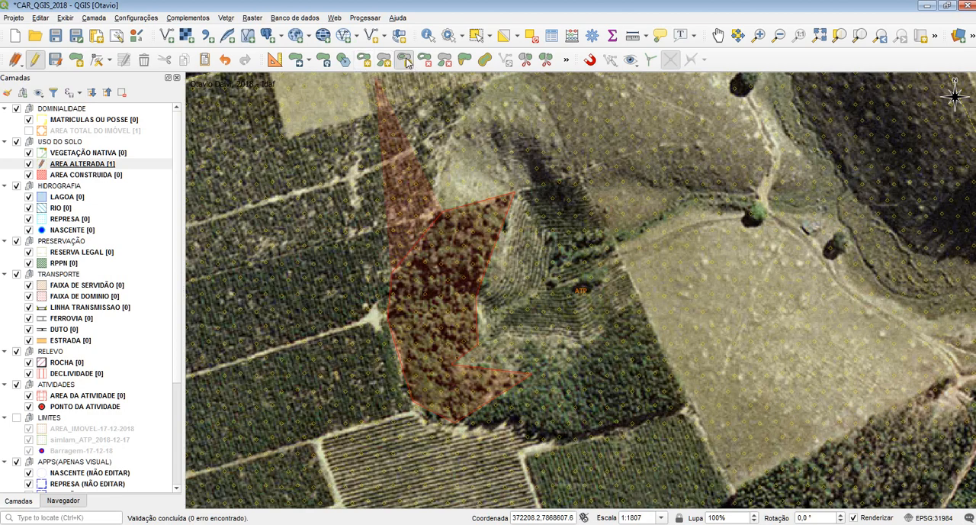
Step: Close the Fill Ring outline around the forest patch with the NOME attribute left blank, and undo the fill
click(402, 59)
right_click(402, 244)
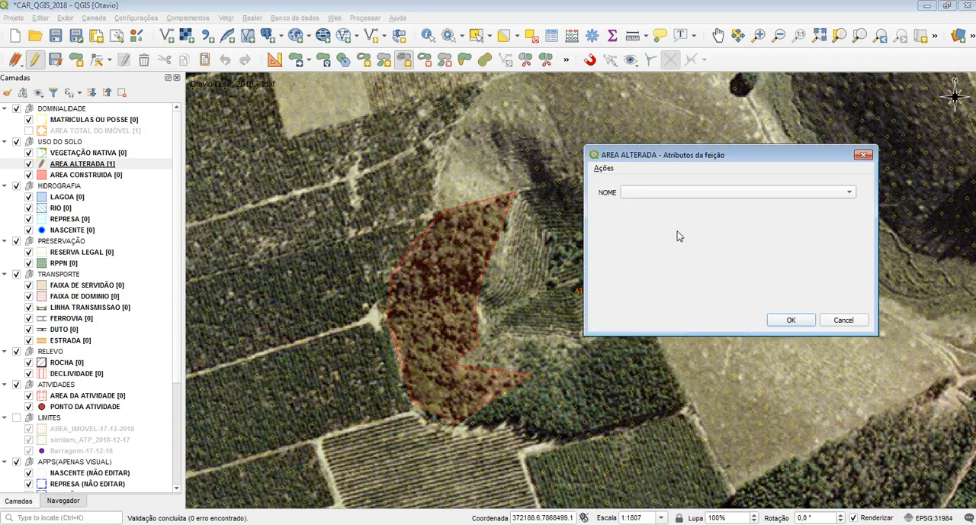
click(773, 318)
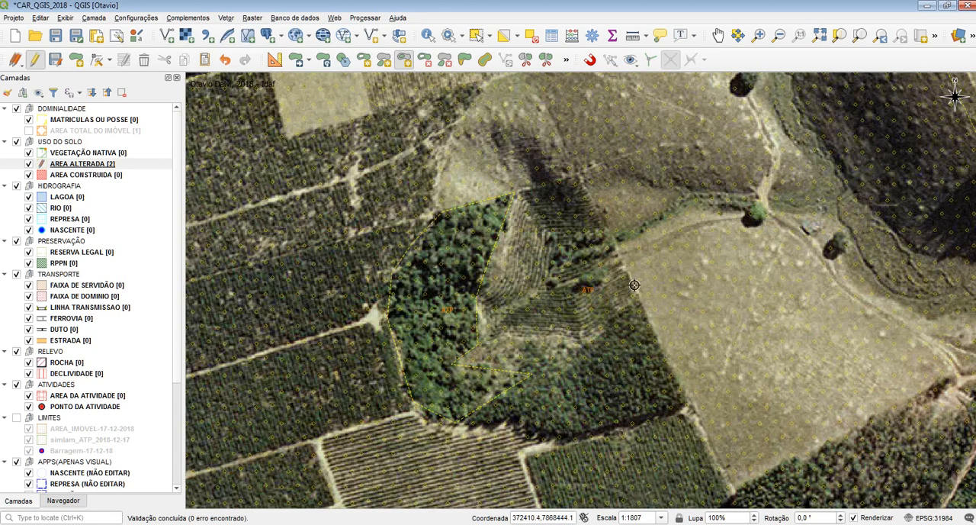
key(ctrl+z)
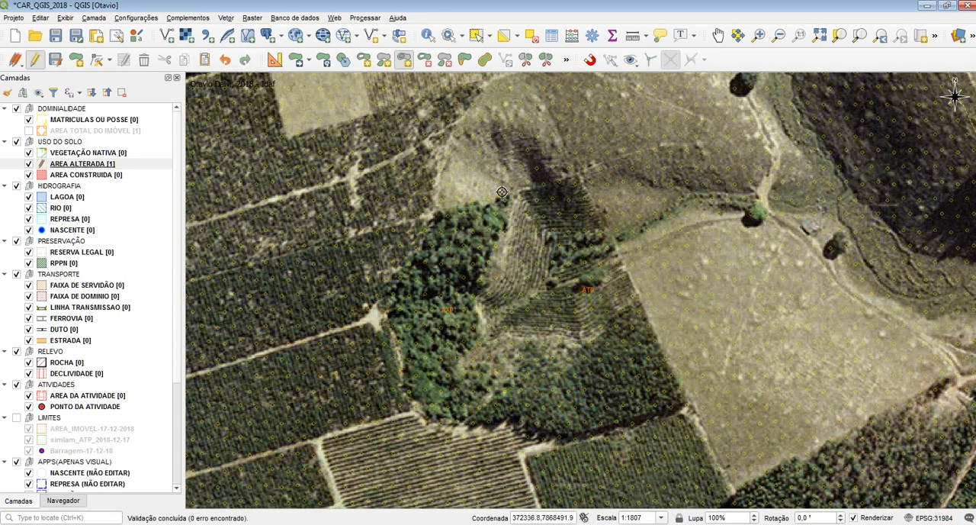
Step: Trace a new Fill Ring outline around the central forest patch, including the clearing on its southeast side
click(404, 60)
click(433, 213)
click(515, 196)
click(474, 293)
click(480, 324)
click(565, 349)
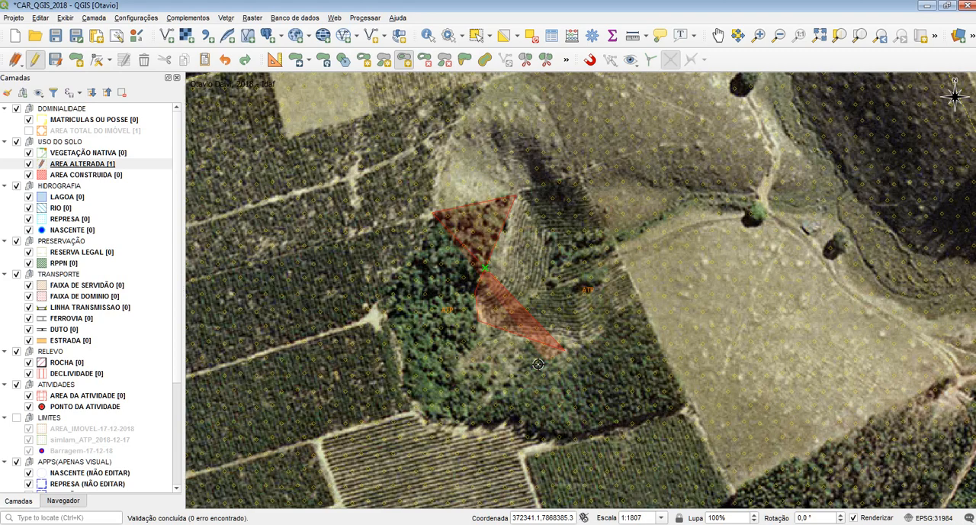
click(455, 421)
click(417, 405)
click(399, 368)
click(388, 309)
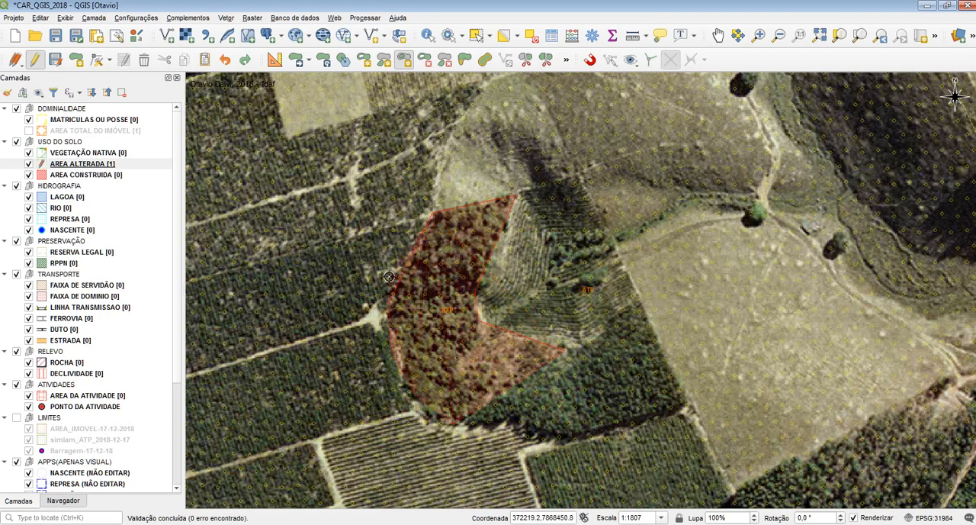
click(390, 273)
Step: Finish the filled ring around the forest patch with its NOME attribute set to (F) OUTRO
right_click(389, 238)
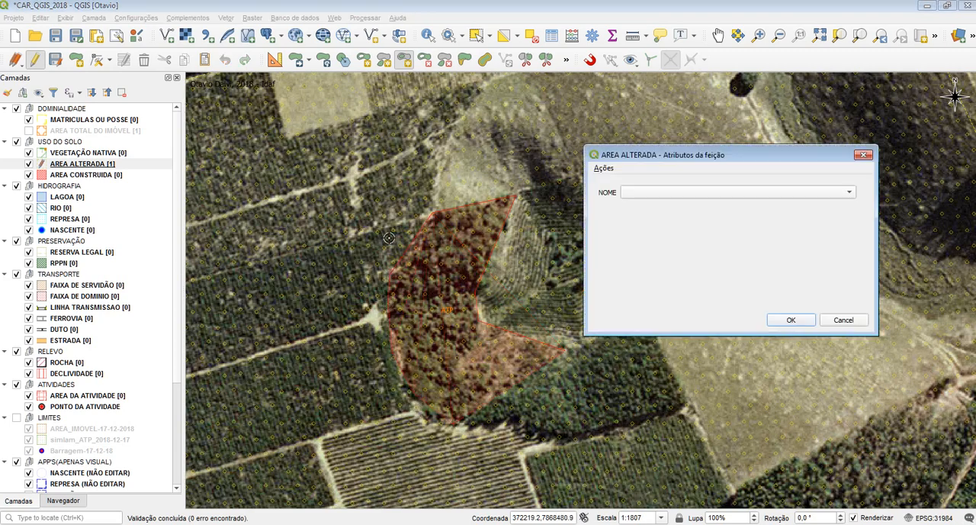
drag(618, 156, 581, 118)
click(607, 155)
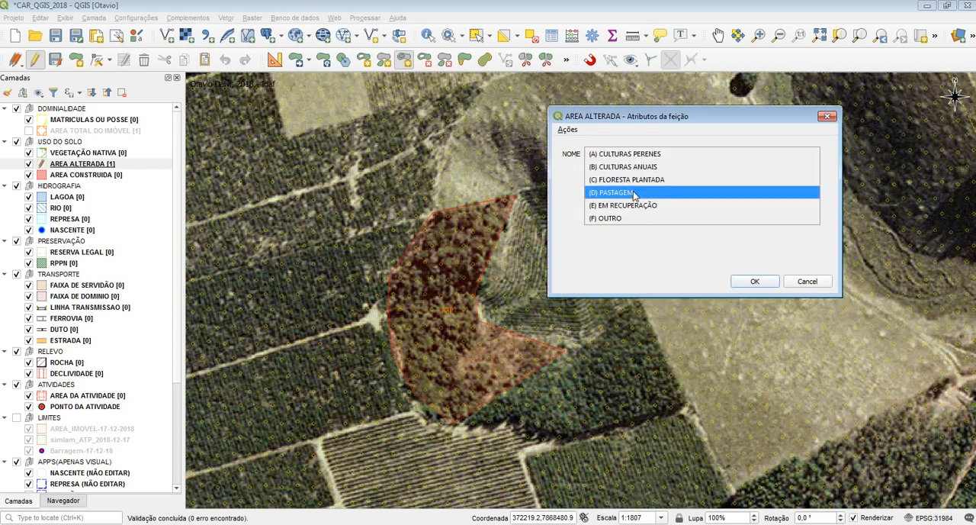
click(630, 222)
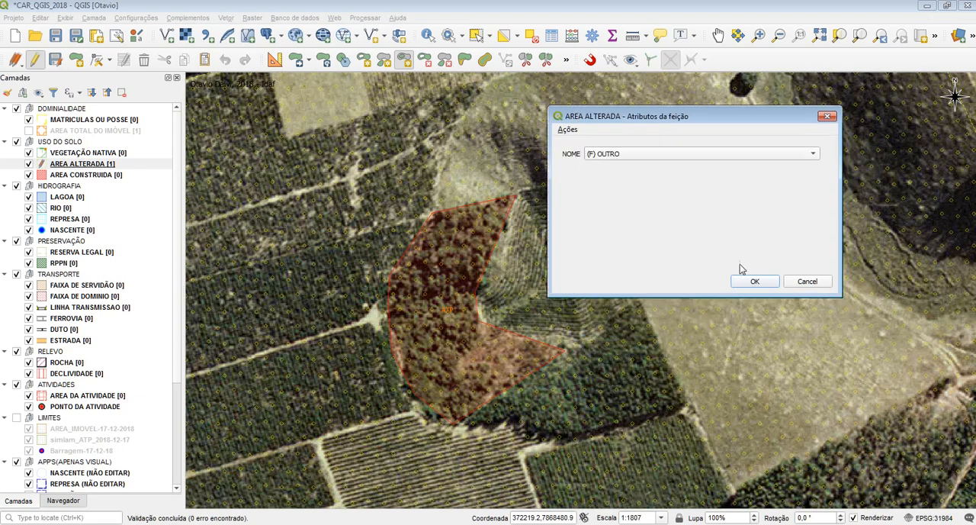
click(752, 282)
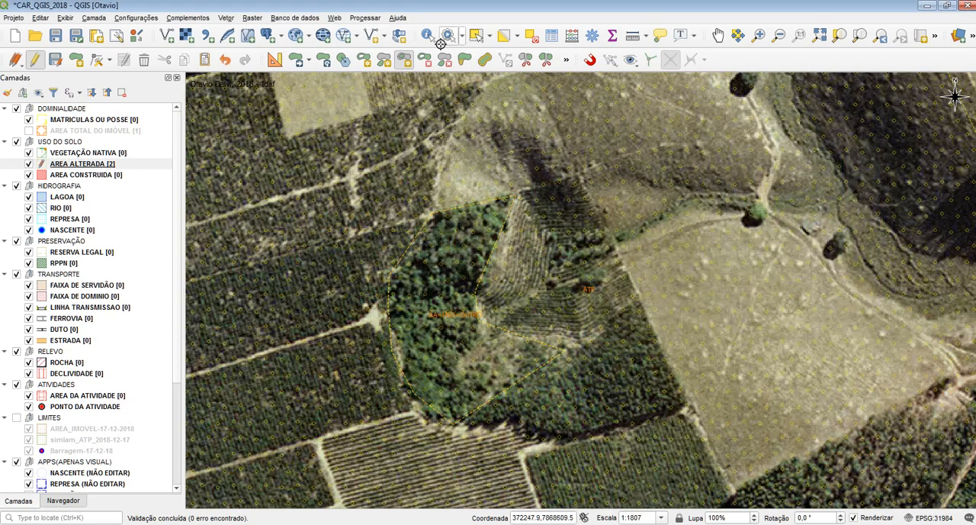
Step: Select the inner forest polygon and the surrounding AREA ALTERADA polygon in turn to compare their extents, and clear the selection
click(476, 36)
click(457, 299)
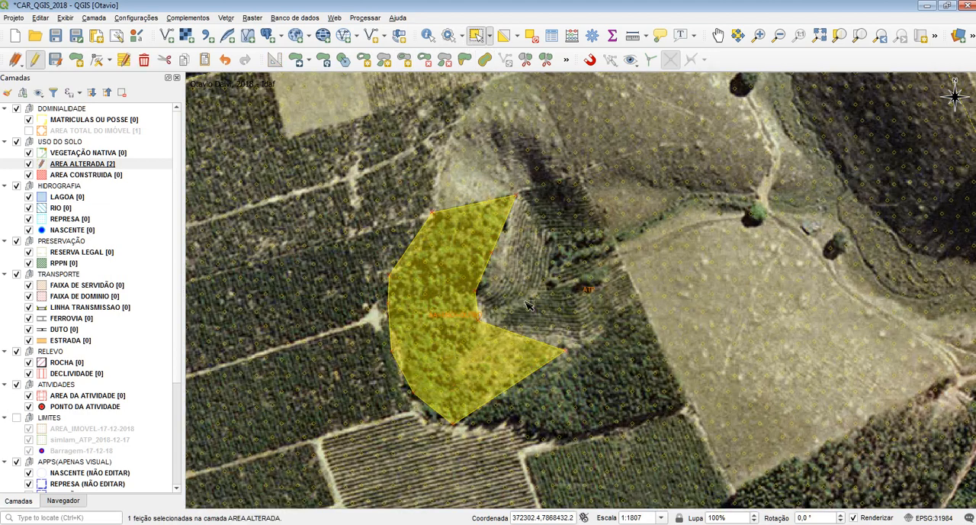
click(529, 304)
click(439, 303)
drag(461, 143, 537, 218)
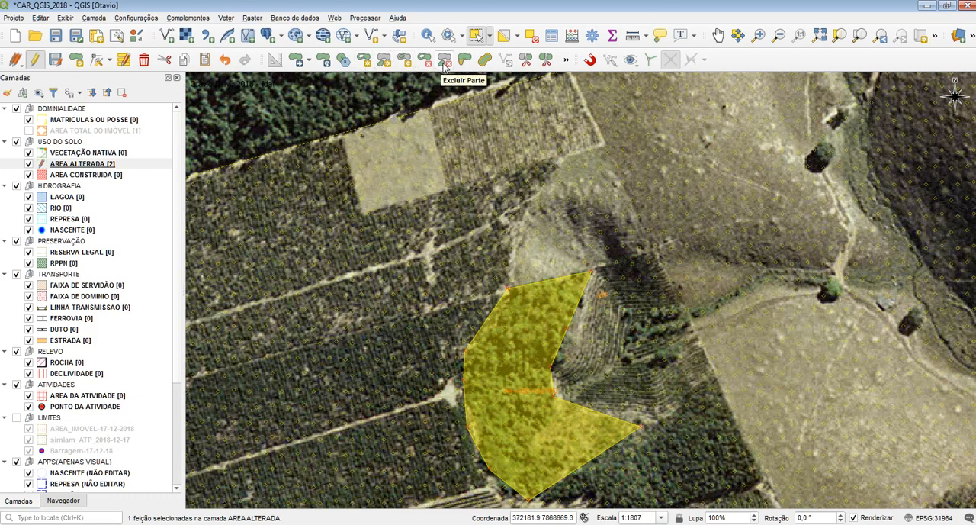
scroll(472, 252, up, 2)
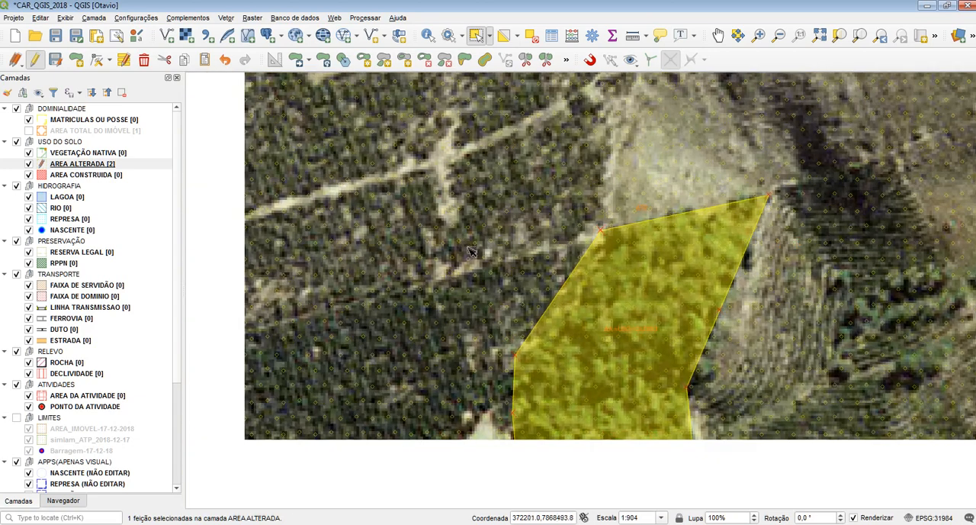
scroll(430, 267, down, 4)
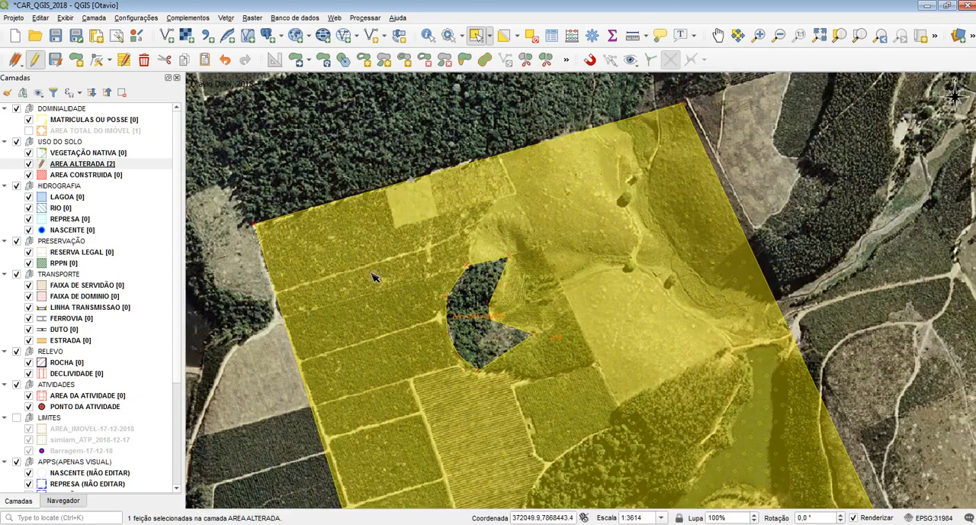
click(529, 38)
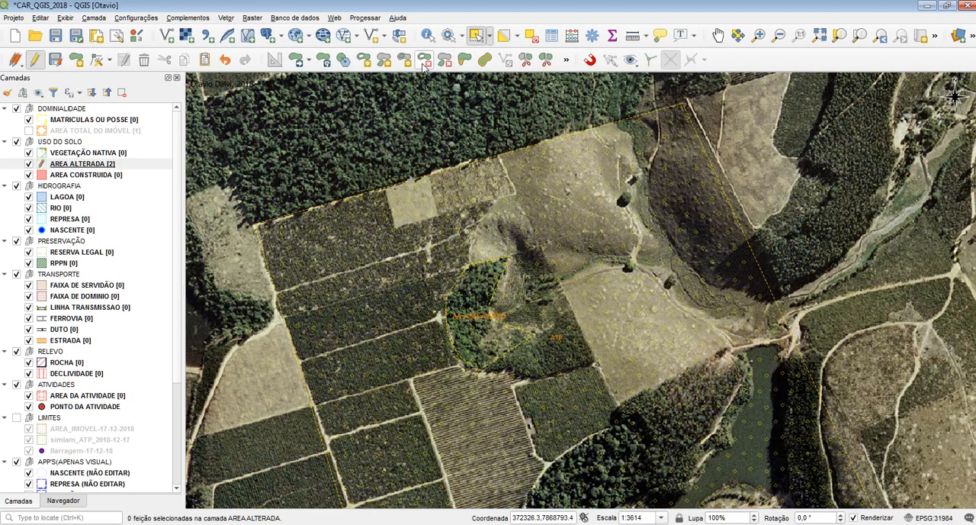
Step: Try to fill a ring over the bare square field at the northern boundary with an outline extending outside AREA ALTERADA, and discard the sketch
click(403, 60)
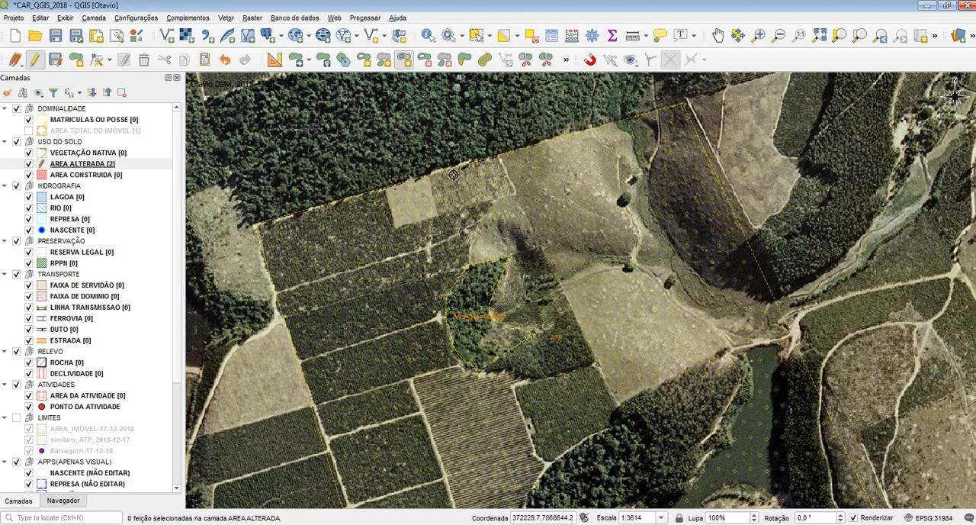
scroll(453, 174, up, 2)
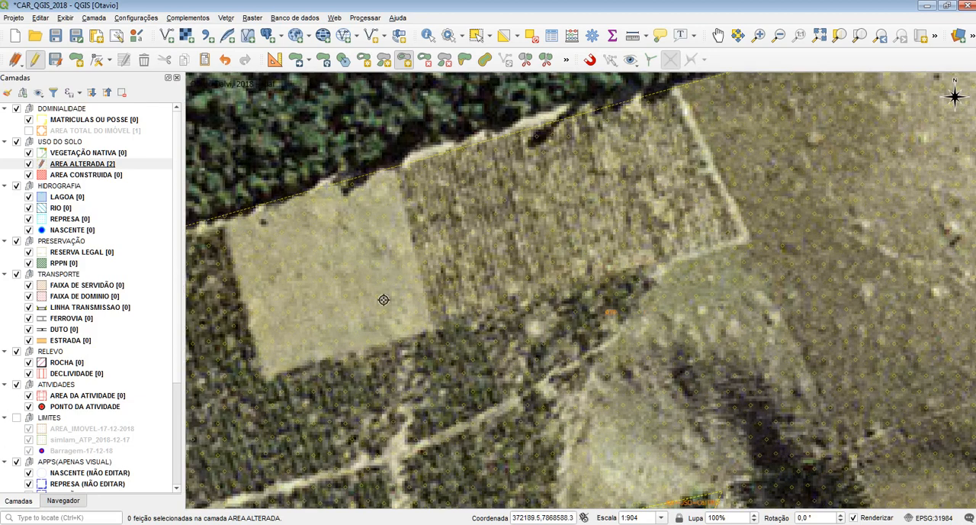
click(260, 383)
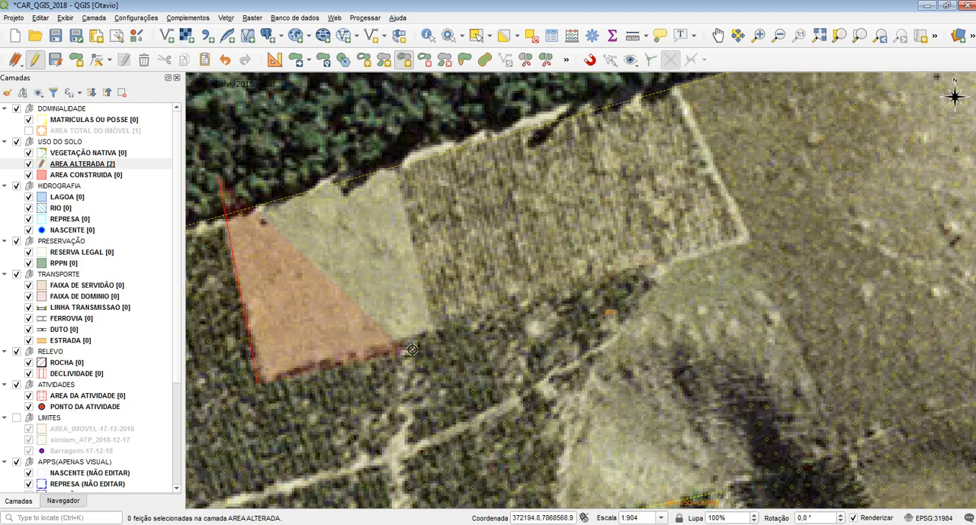
click(440, 333)
right_click(363, 123)
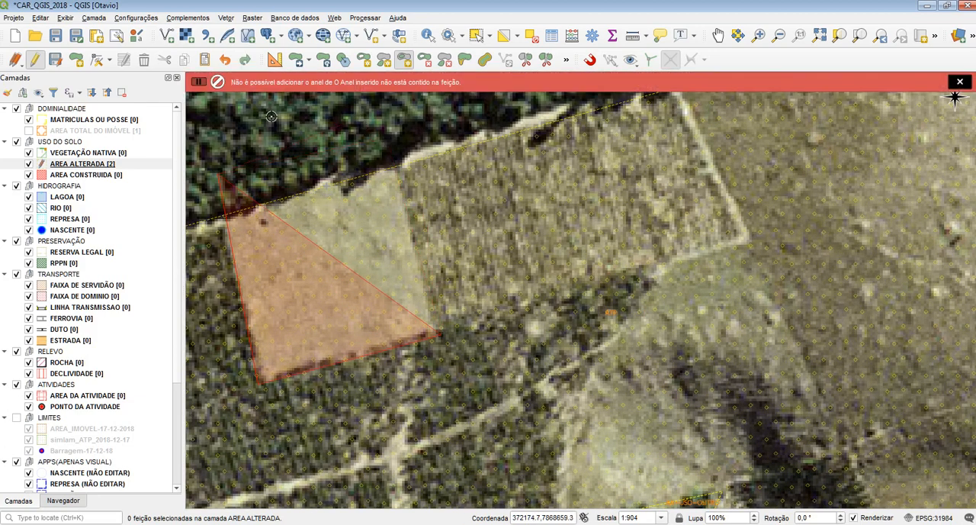
click(538, 249)
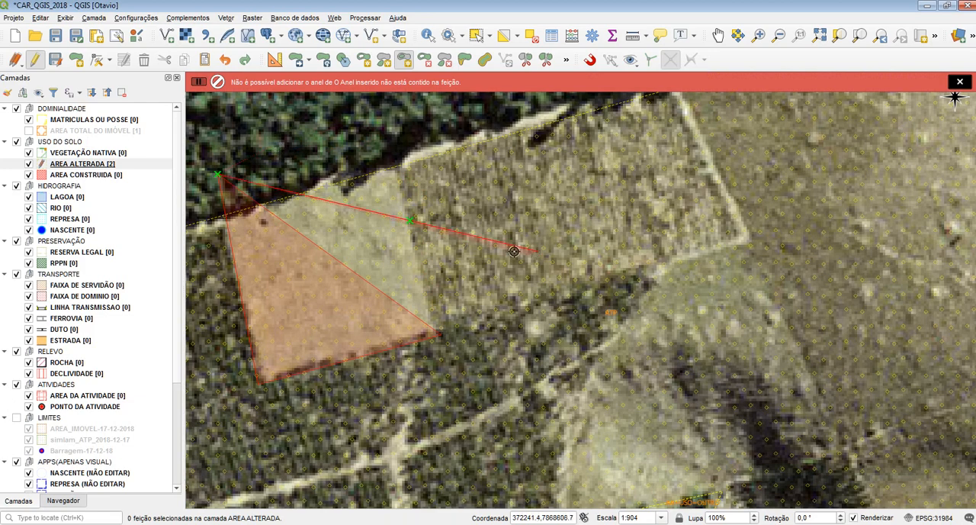
key(BackSpace)
click(958, 81)
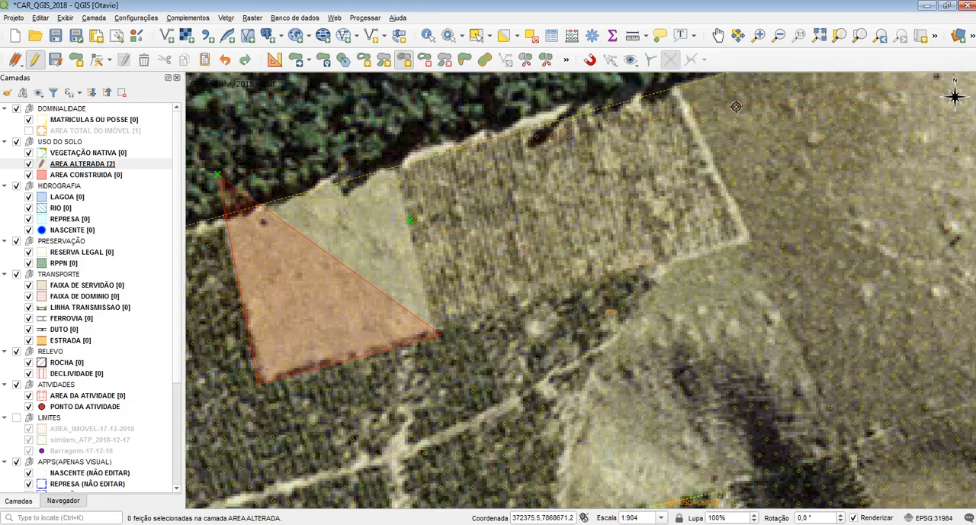
key(Escape)
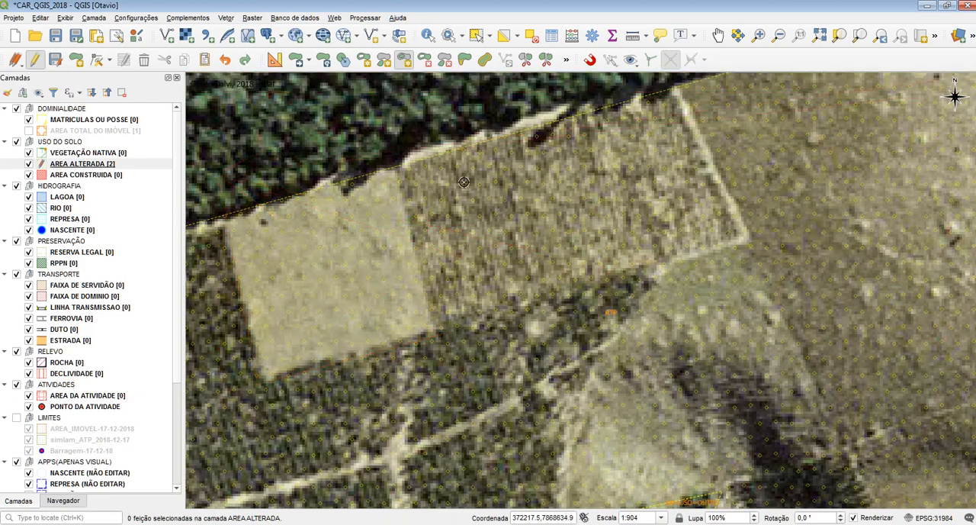
Step: Enable snapping for the active AREA ALTERADA layer only and change the snapping type to include segments
click(591, 59)
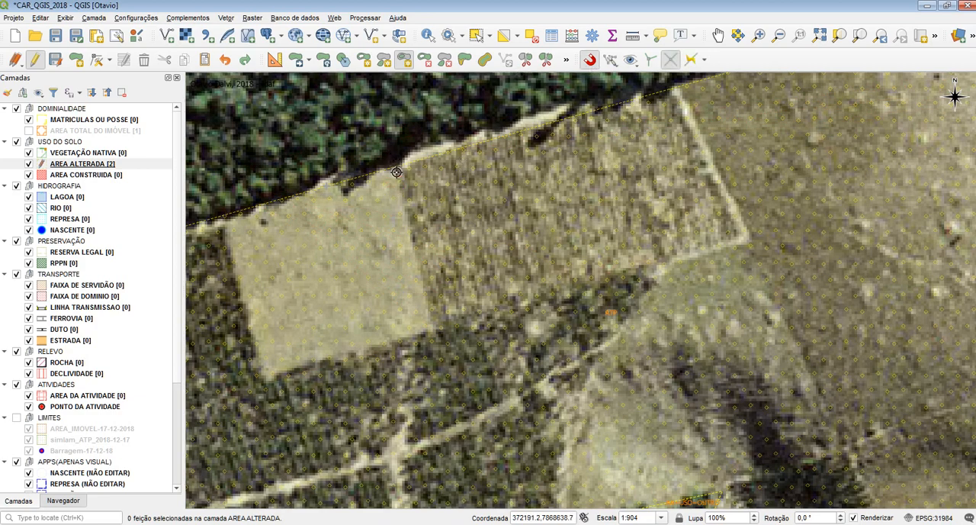
click(610, 59)
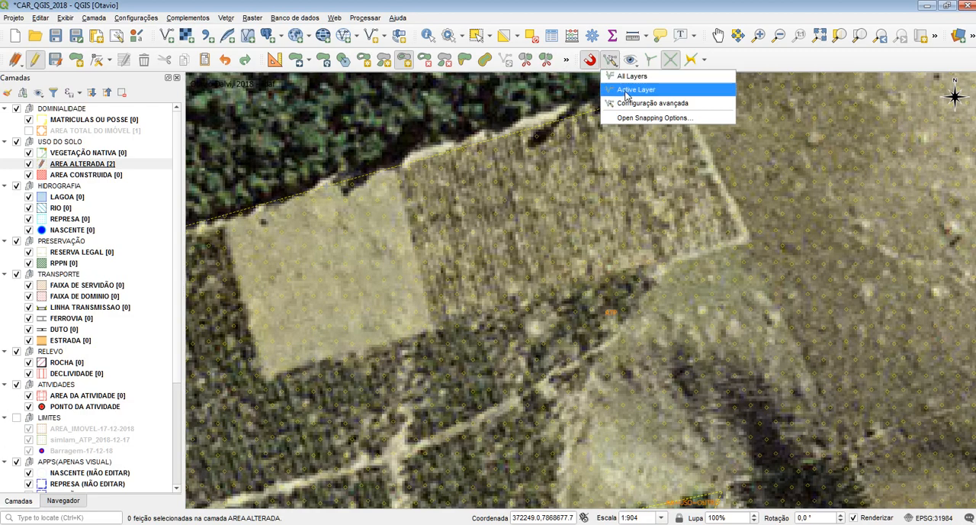
click(626, 91)
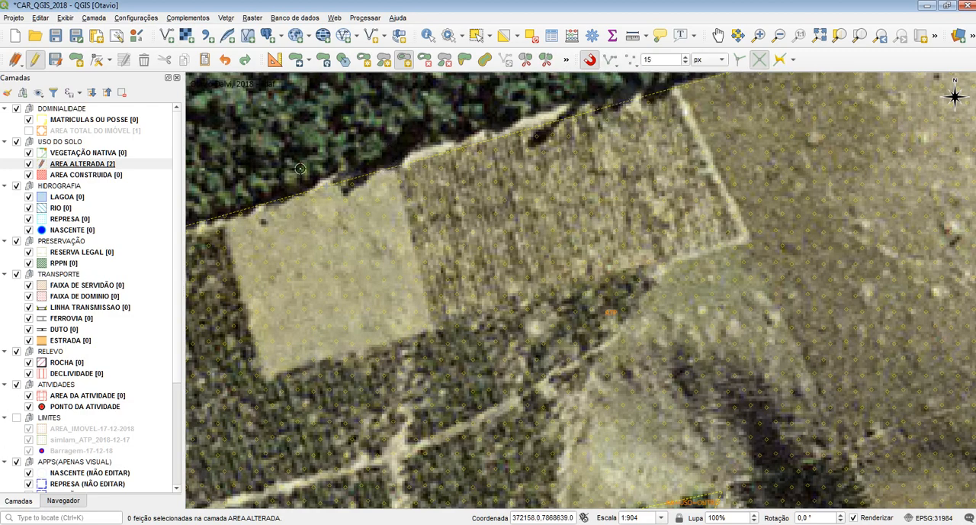
click(133, 160)
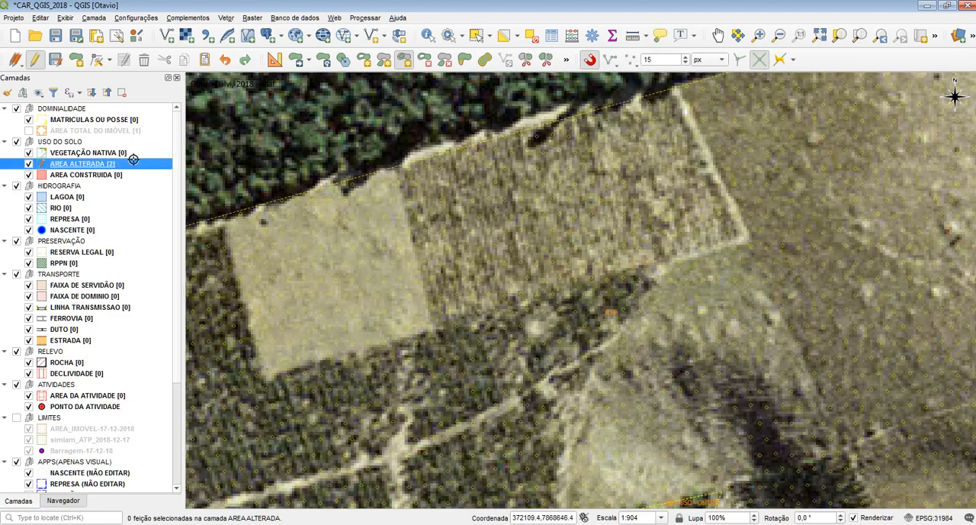
click(631, 60)
click(654, 88)
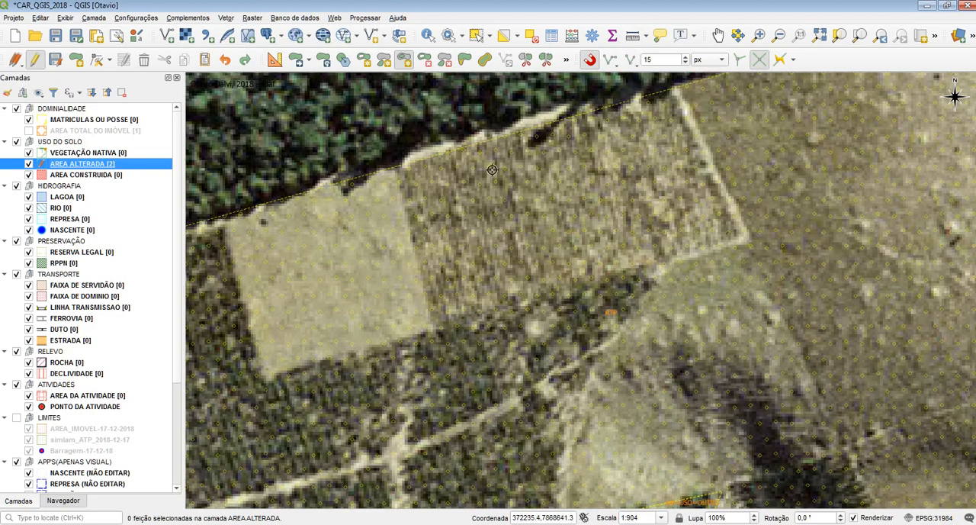
Step: Try to fill a four-sided ring over the bare square field with its northern corners snapped to the AREA ALTERADA boundary, and discard the sketch
click(397, 167)
click(435, 332)
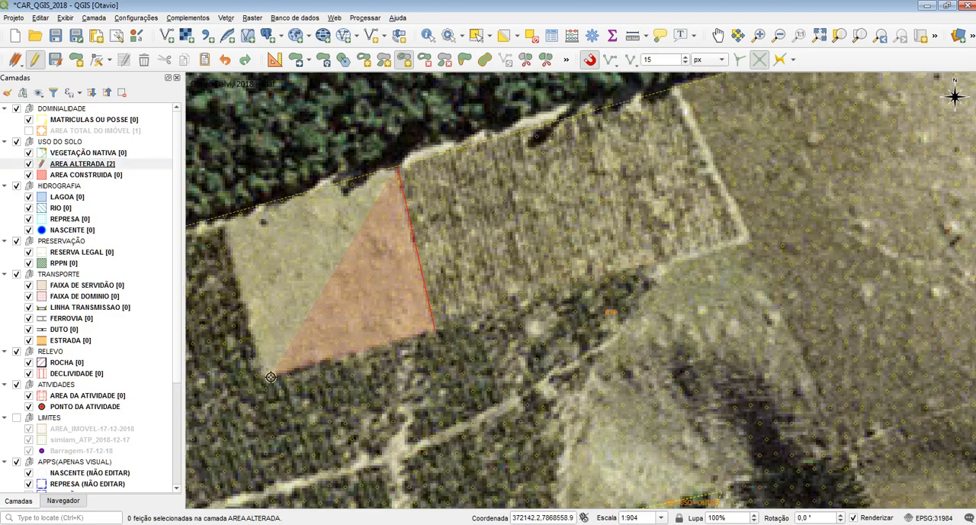
click(271, 376)
click(219, 219)
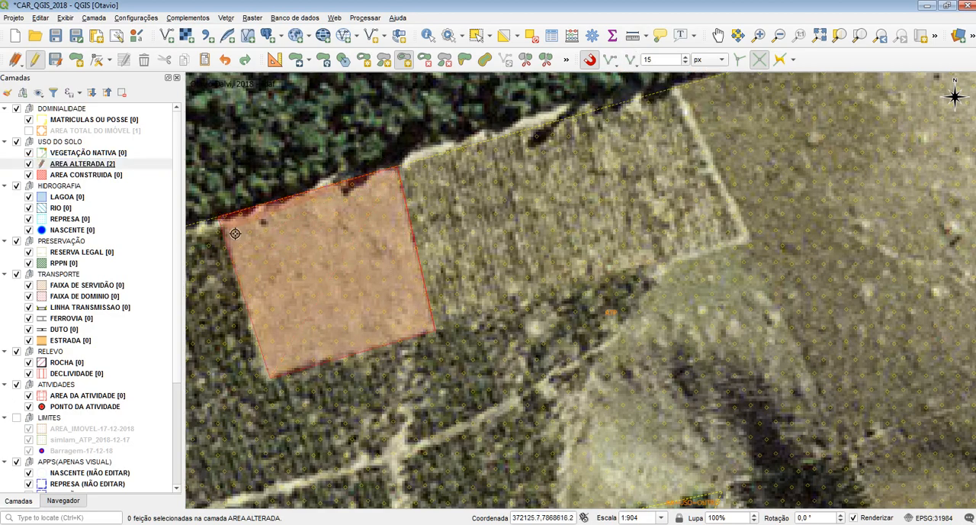
right_click(330, 216)
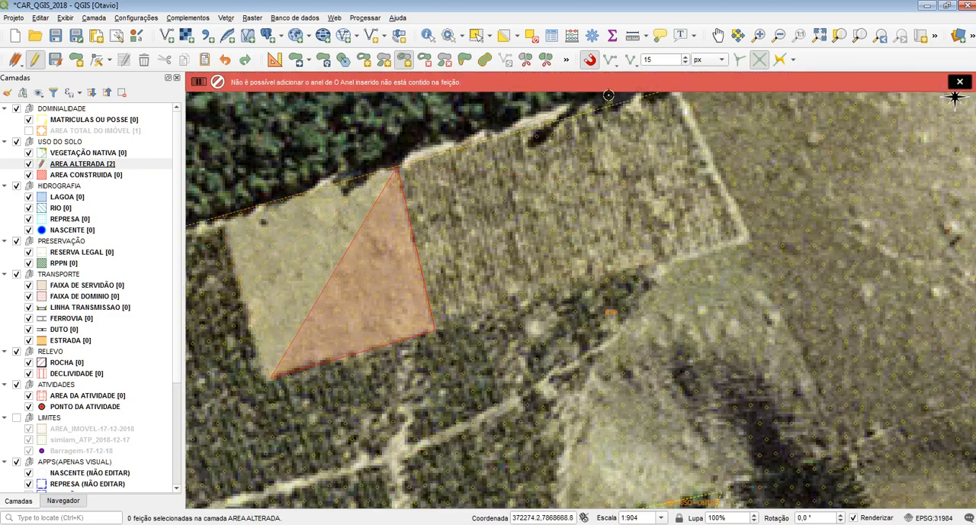
key(Escape)
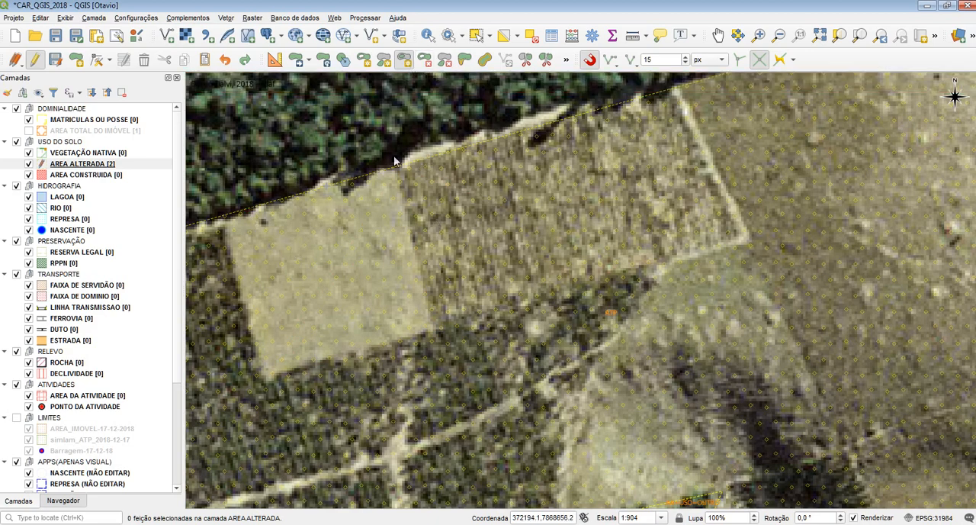
scroll(368, 363, down, 2)
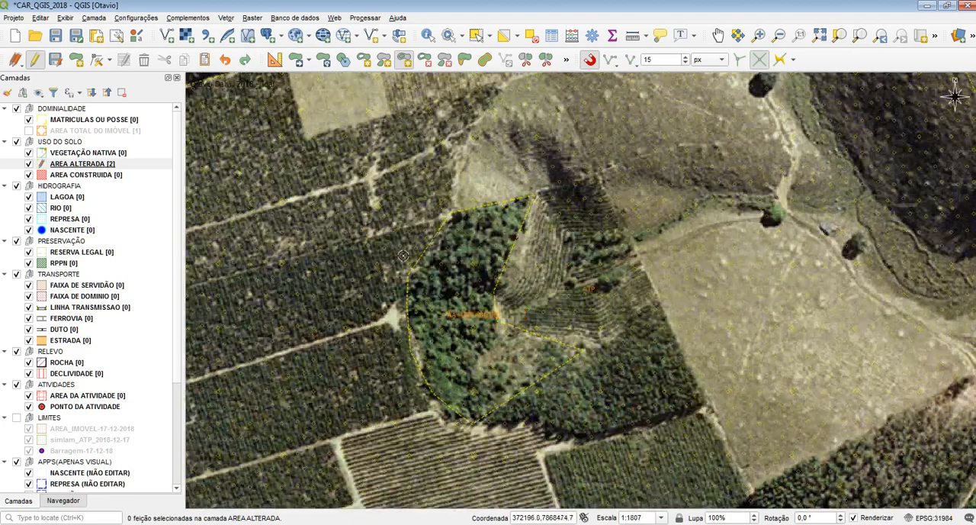
Step: Fill a ring over the dark square plantation plot southeast of the forest patch, leaving the NOME attribute of the new AREA ALTERADA polygon blank
drag(639, 401, 451, 199)
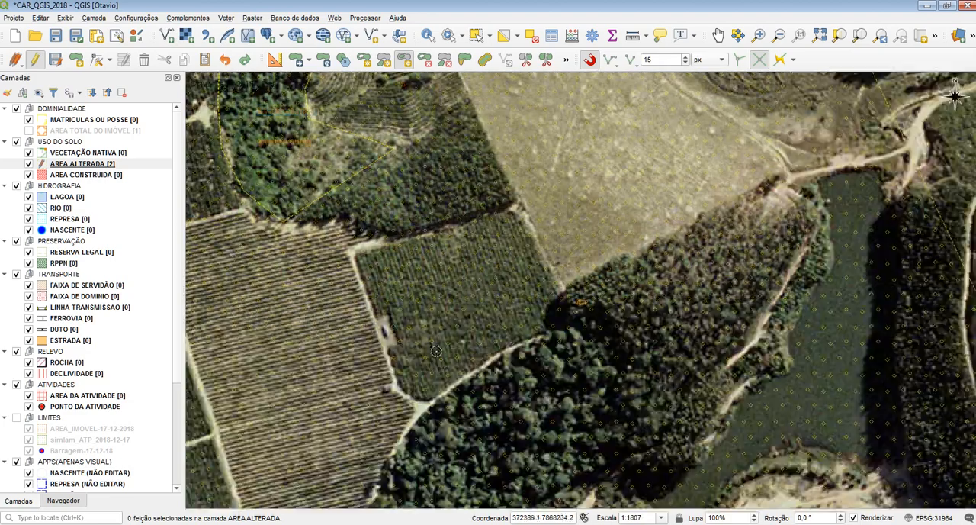
click(405, 394)
click(570, 309)
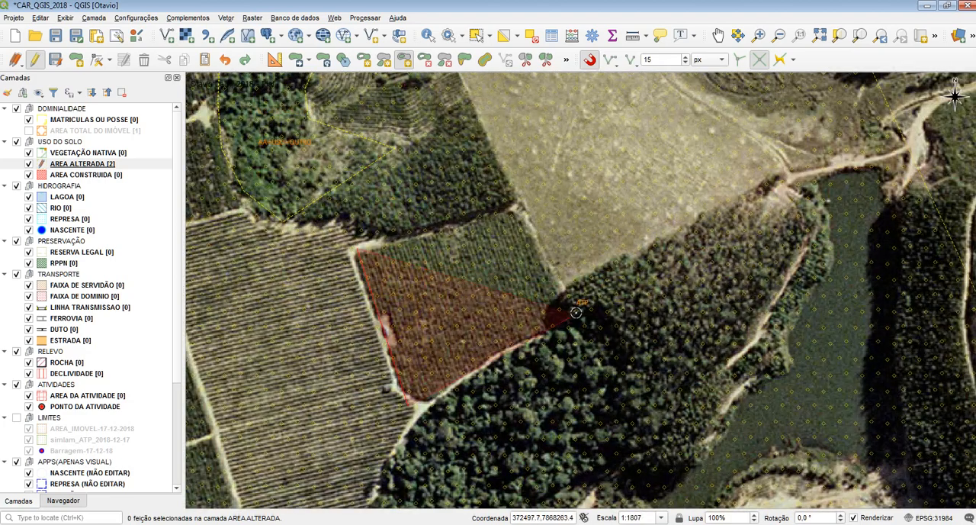
click(518, 206)
right_click(607, 182)
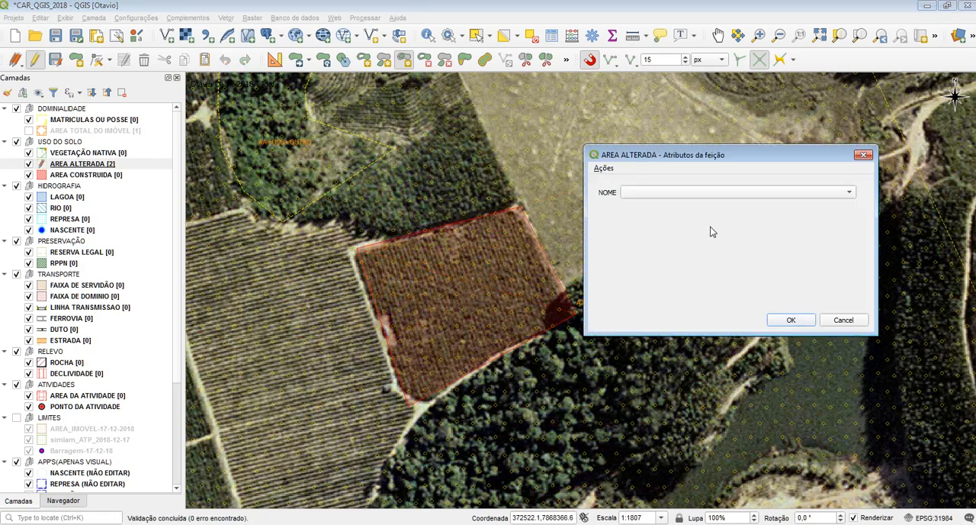
click(791, 320)
Step: Delete the inner forest polygon and the newly filled plot polygon from AREA ALTERADA, and undo the edits
scroll(627, 351, down, 1)
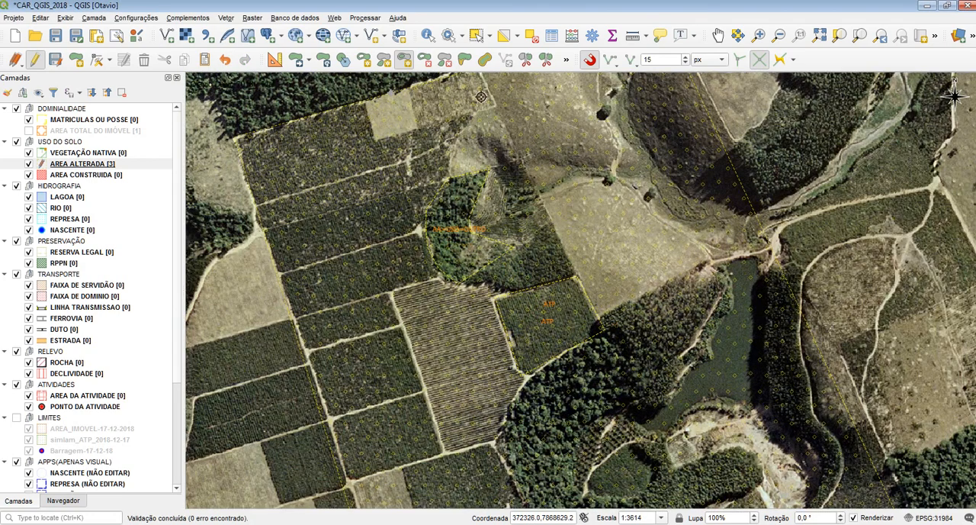
click(476, 35)
click(448, 212)
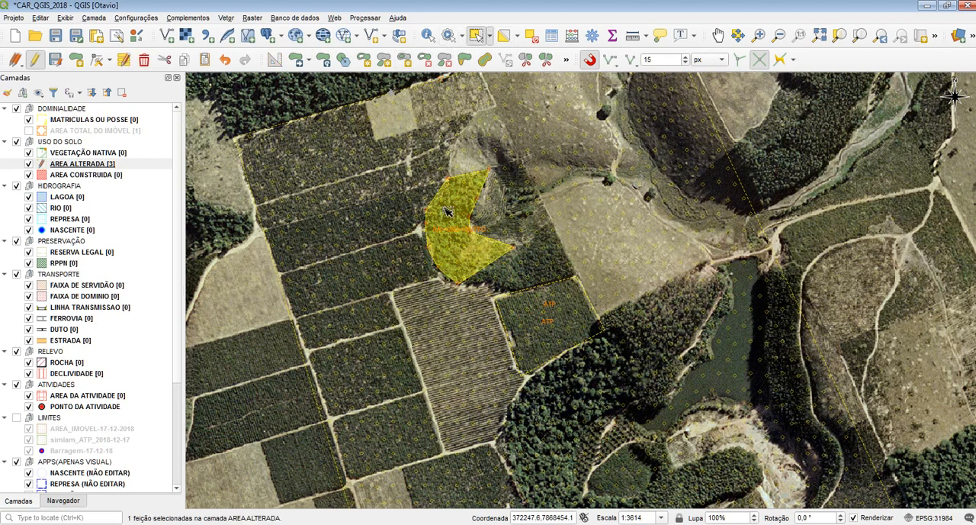
click(142, 61)
click(529, 313)
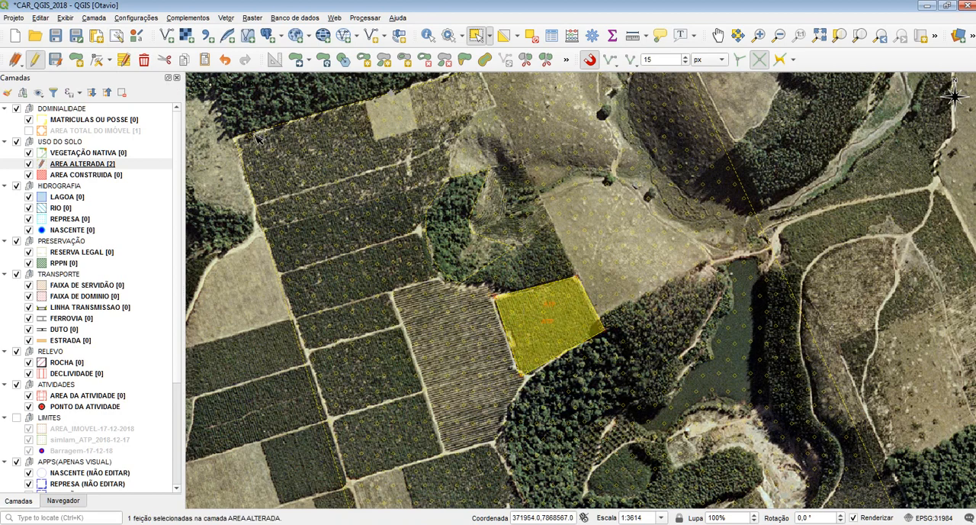
click(142, 61)
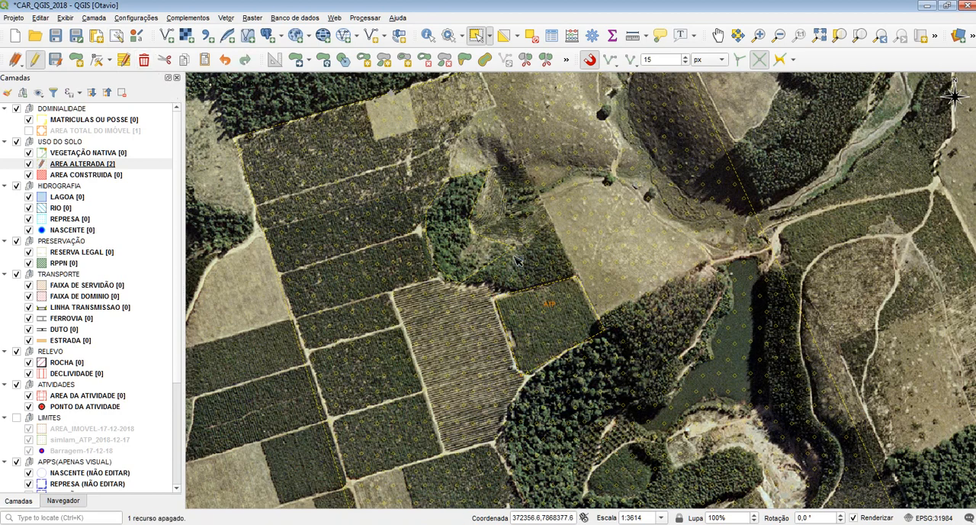
key(ctrl+z)
Step: Cut the inner forest polygon from AREA ALTERADA and paste it into VEGETAÇÃO NATIVA with editing enabled on that layer
click(446, 219)
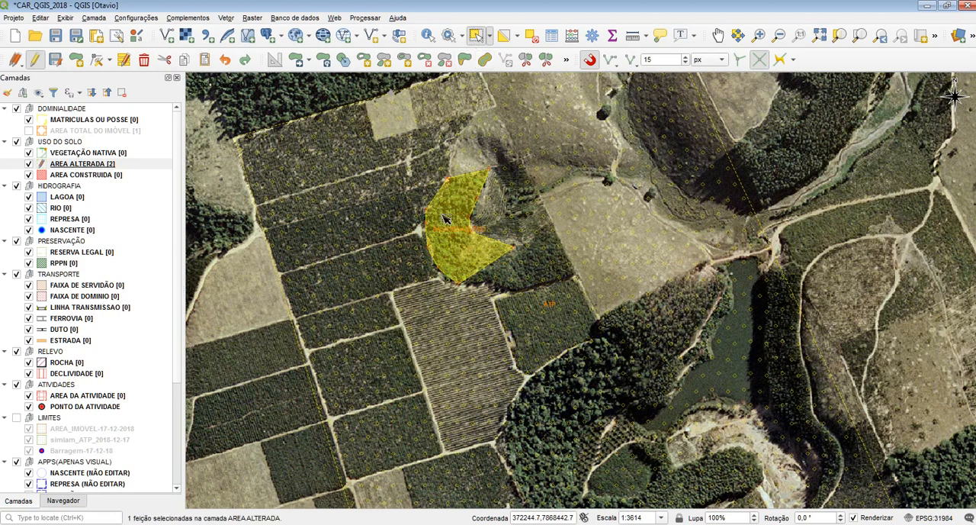
key(Delete)
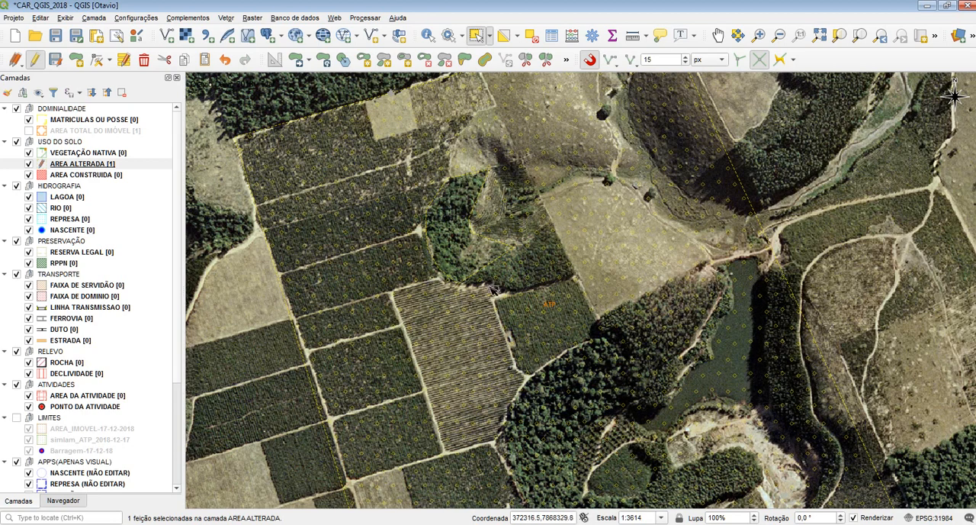
click(93, 151)
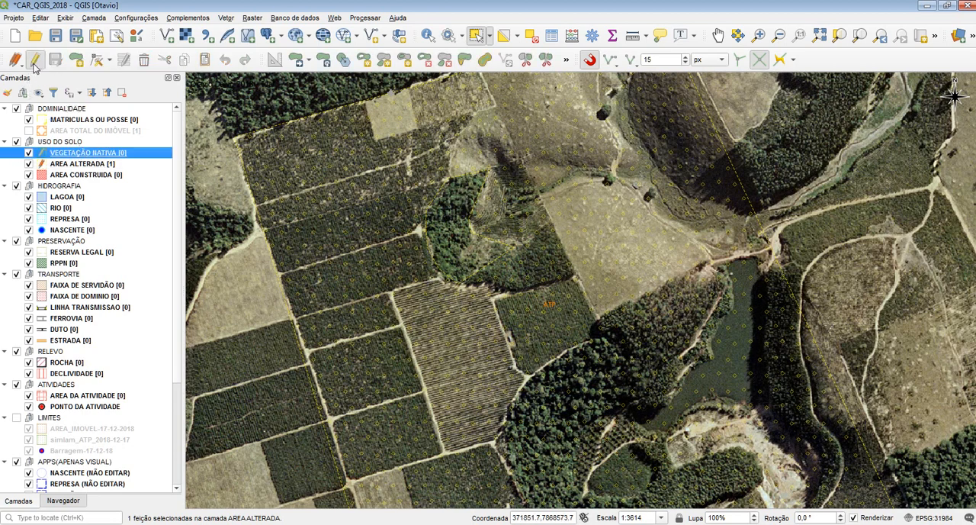
key(ctrl+v)
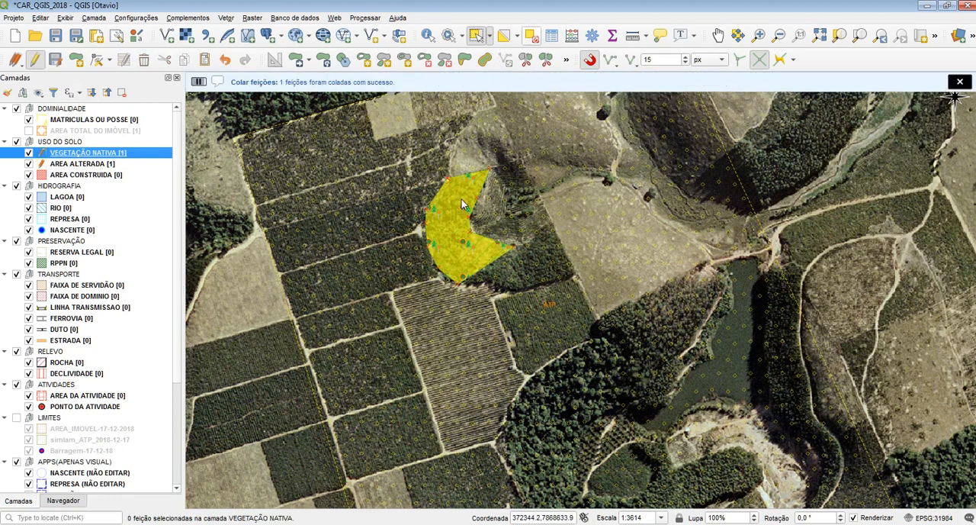
Step: Save the edits of VEGETAÇÃO NATIVA and AREA ALTERADA and end editing on both layers
scroll(528, 236, up, 1)
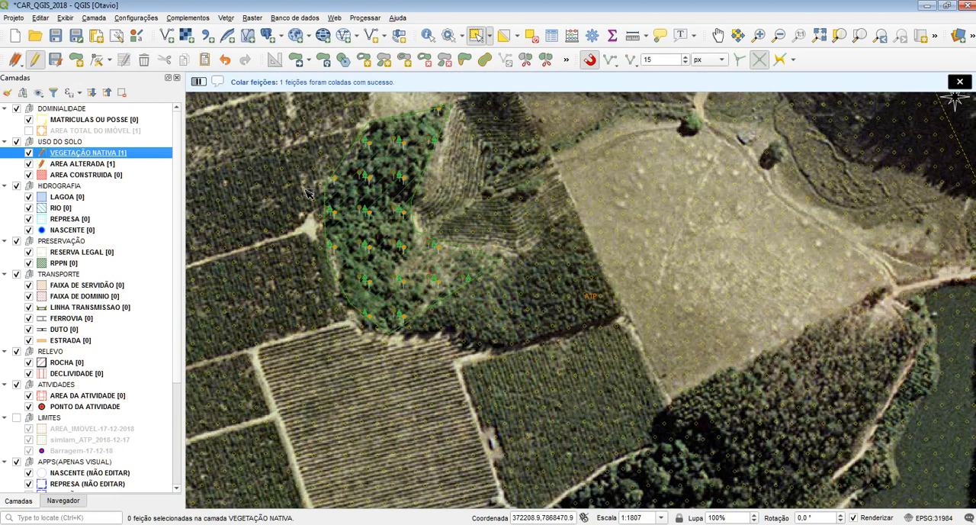
drag(333, 185, 369, 242)
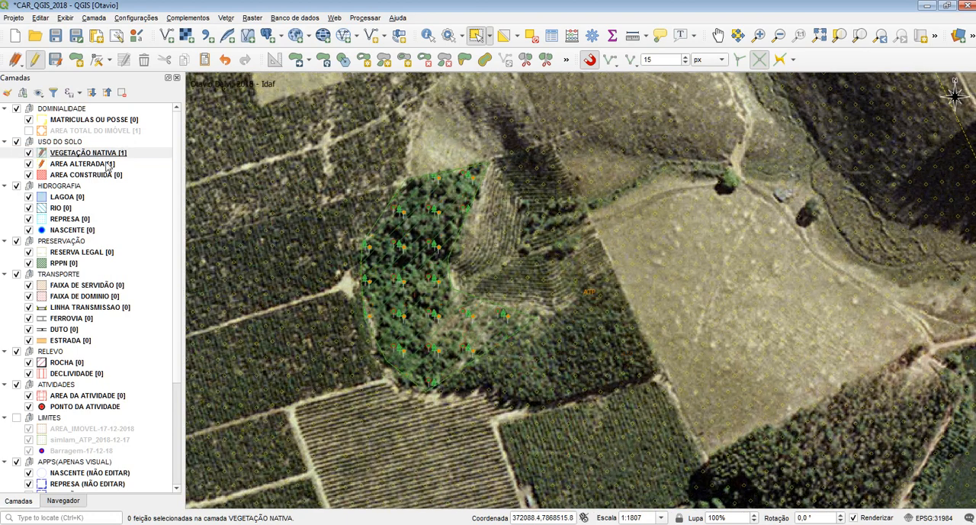
click(38, 61)
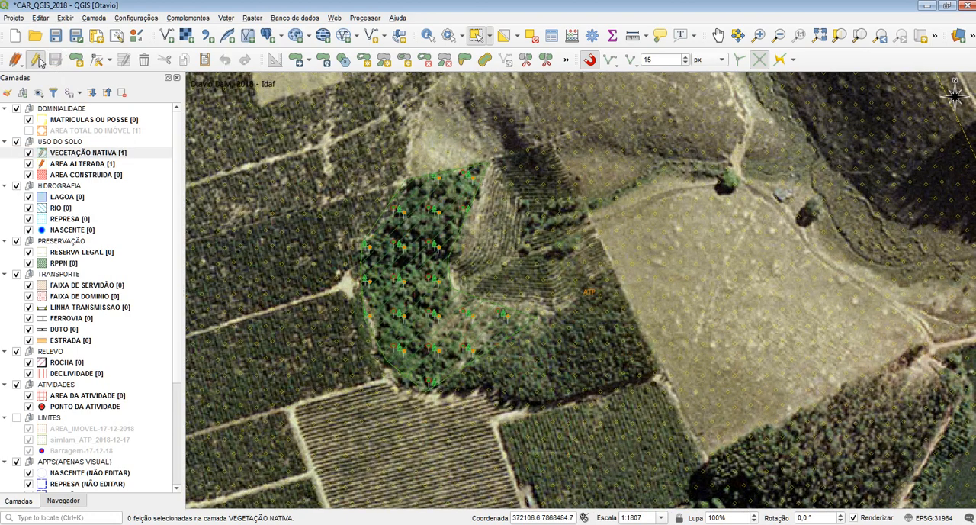
click(64, 166)
click(36, 61)
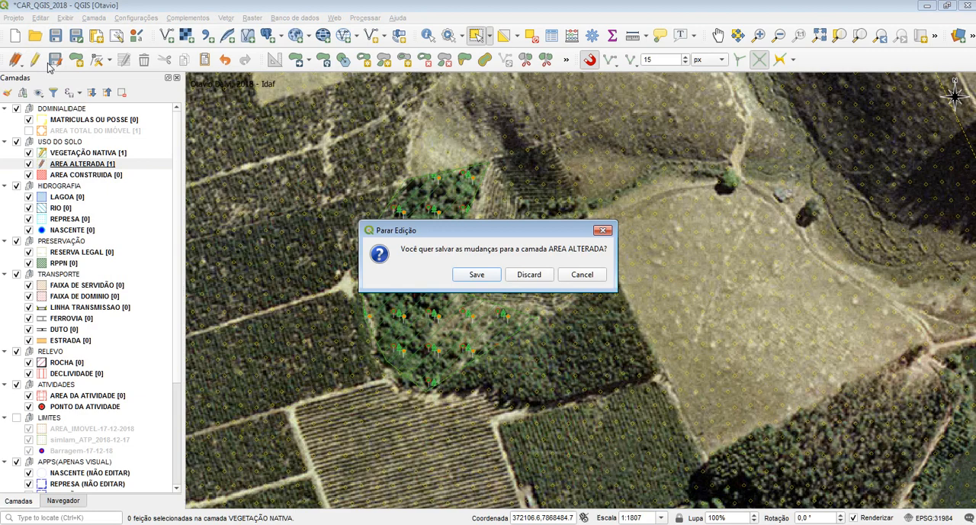
click(466, 273)
click(47, 154)
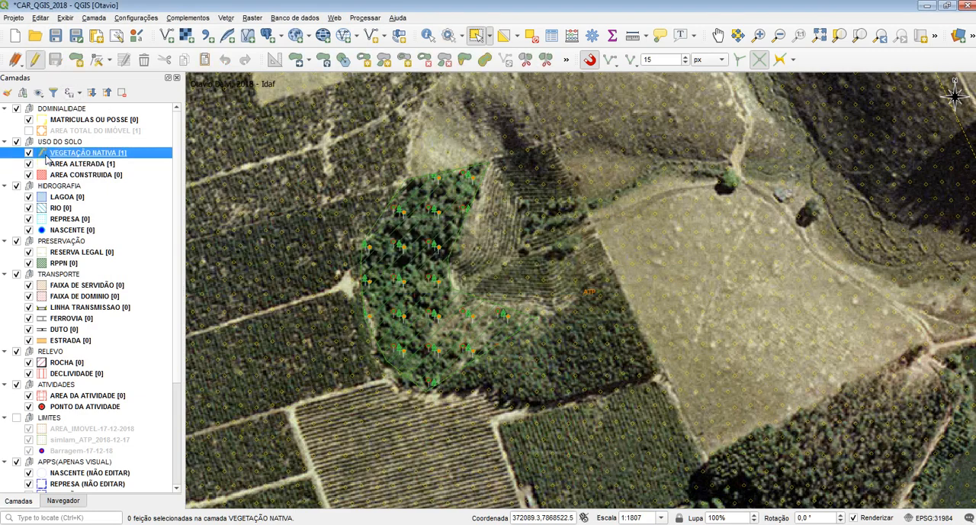
click(40, 61)
Step: Enable editing on AREA ALTERADA, select its polygon to check the extent along the northern and eastern boundaries, and clear the selection
click(95, 161)
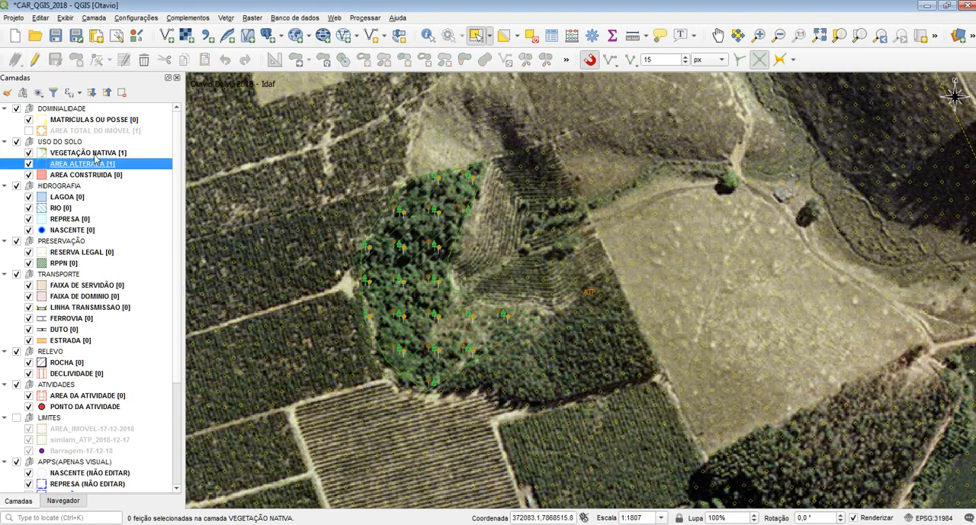
click(34, 59)
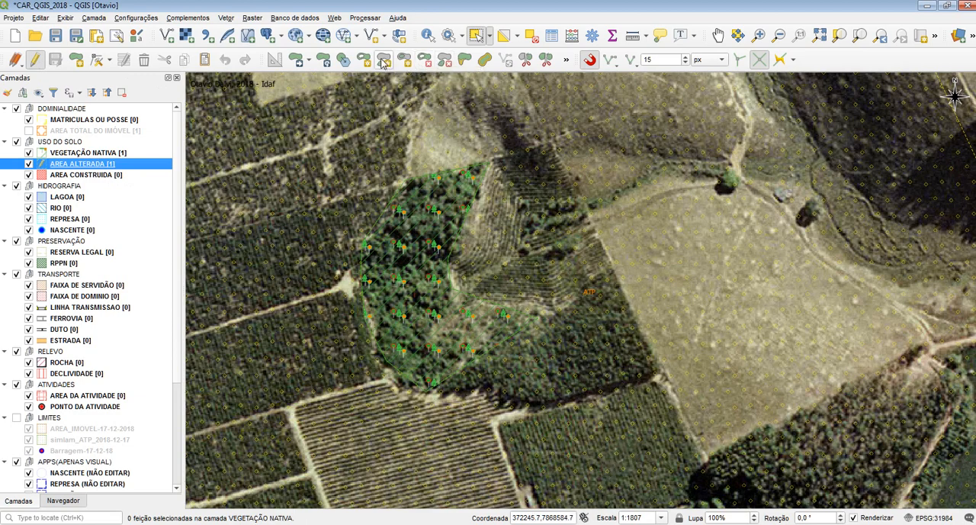
scroll(389, 192, down, 1)
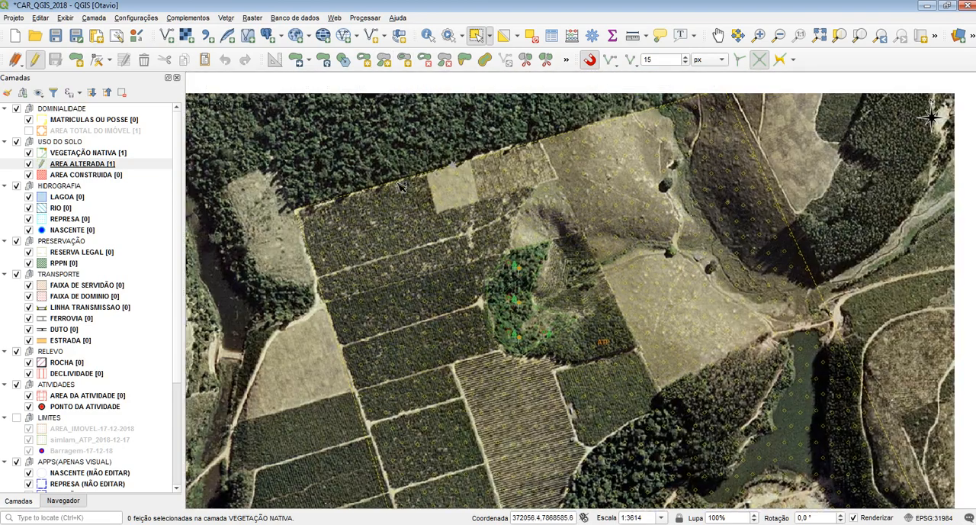
drag(398, 183, 311, 331)
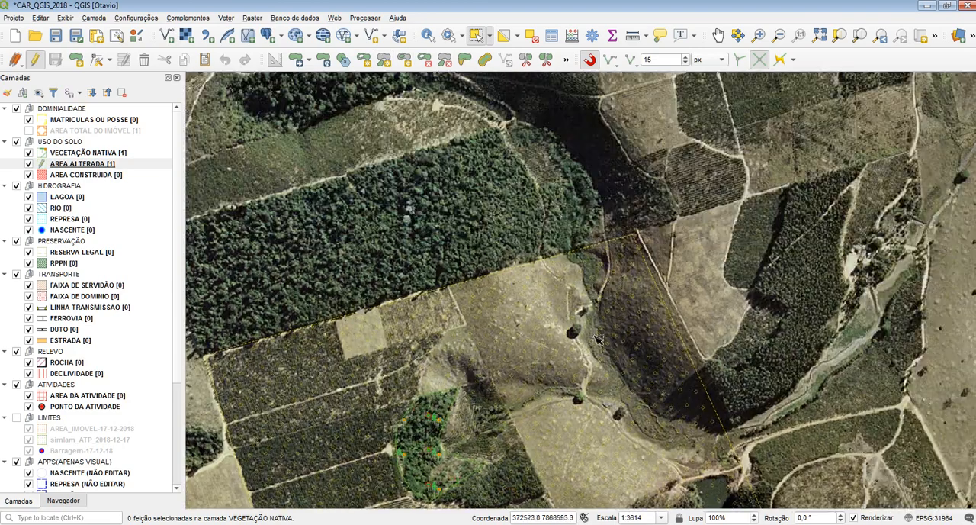
drag(588, 300, 367, 252)
drag(410, 307, 488, 360)
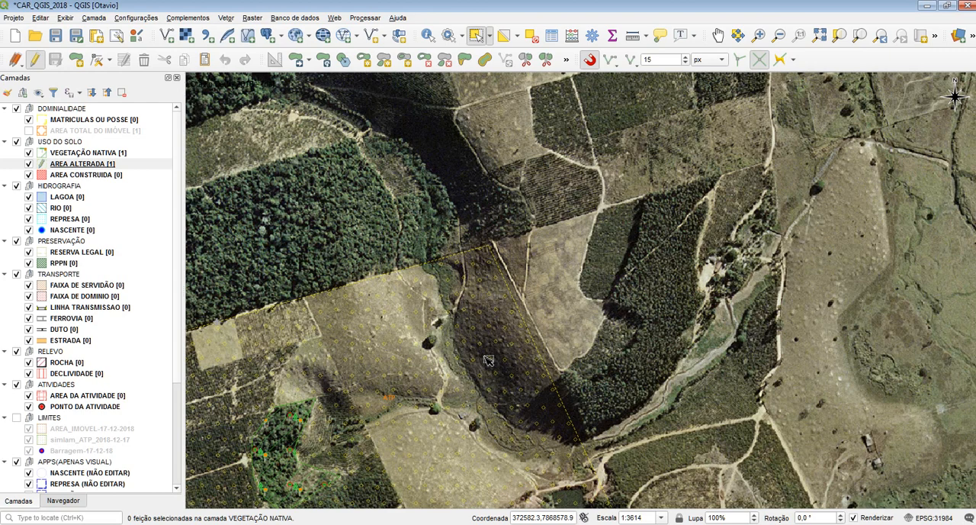
drag(442, 352, 680, 310)
click(334, 341)
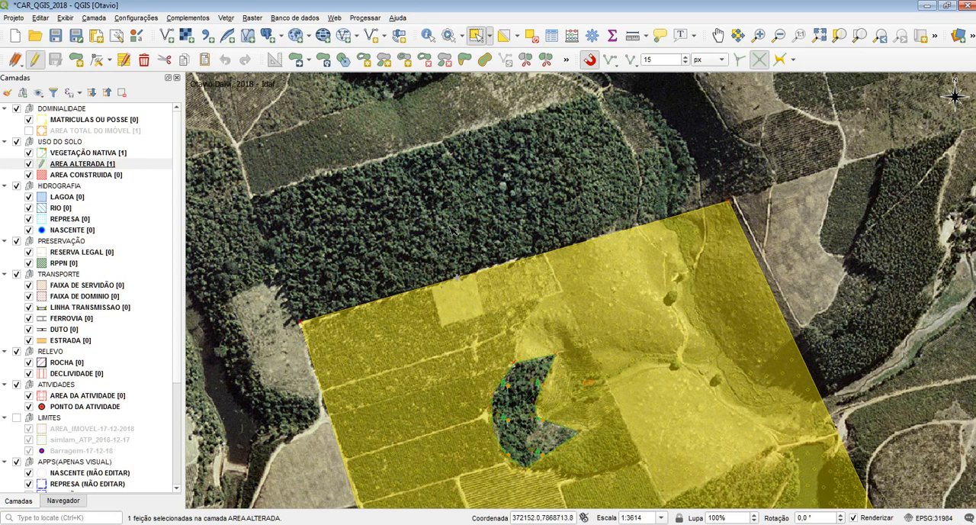
click(417, 179)
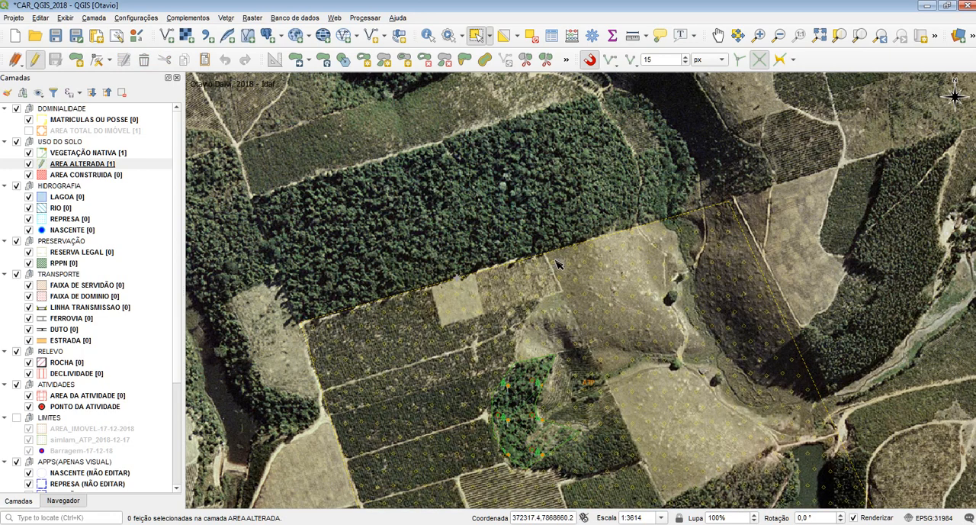
drag(700, 253, 298, 248)
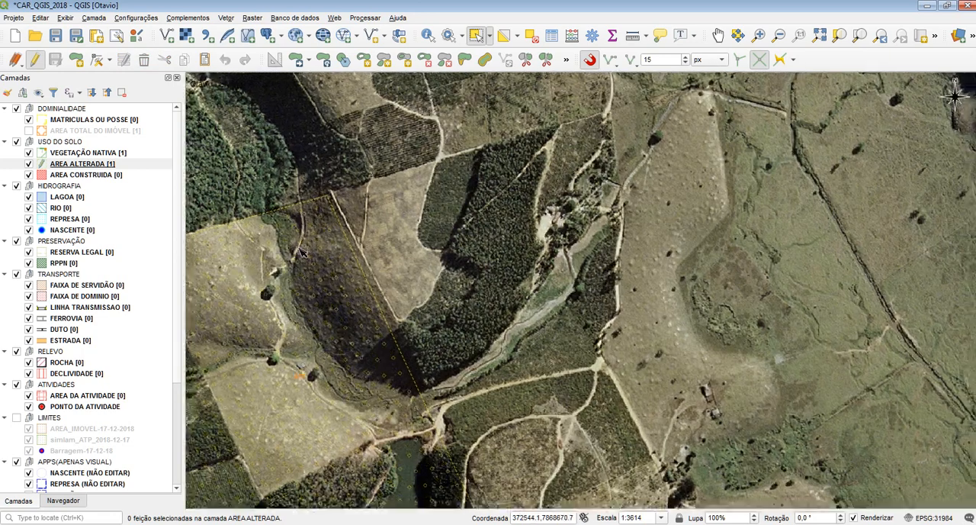
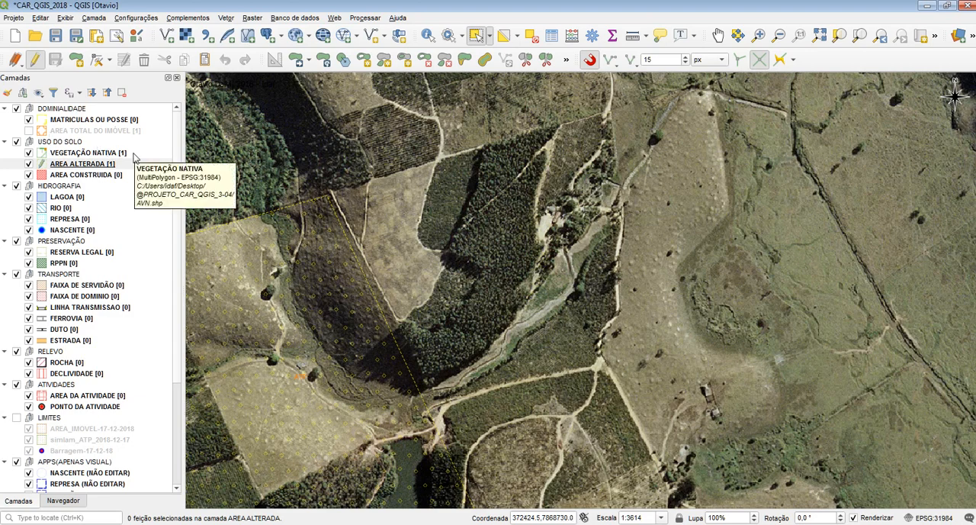
Step: Select the AREA ALTERADA polygon, add a separate four-sided part over the forest plot to its northeast, and clear the selection
drag(335, 254, 580, 228)
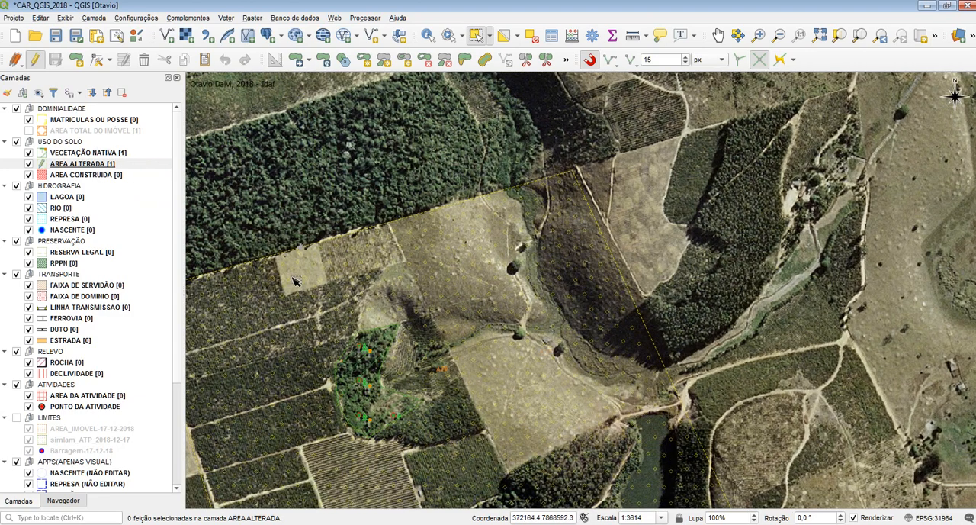
click(104, 165)
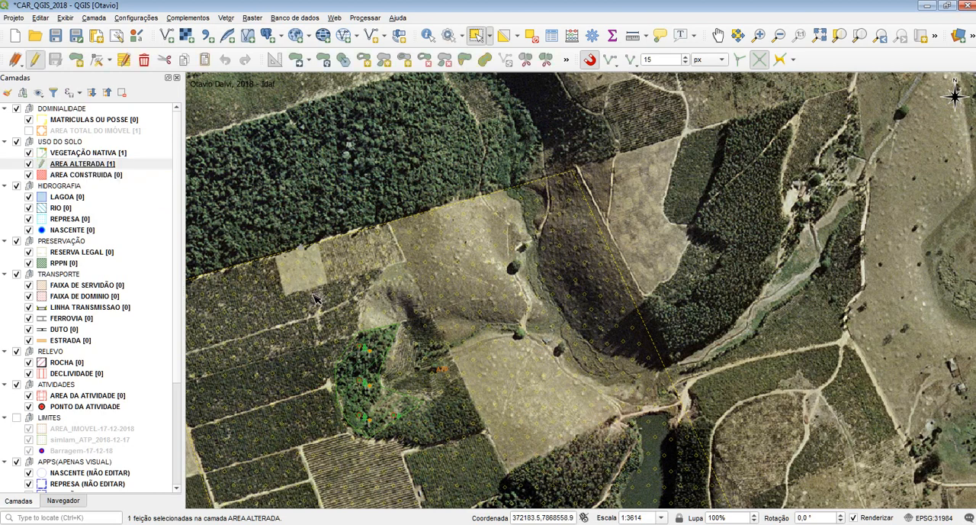
click(343, 288)
drag(343, 288, 410, 232)
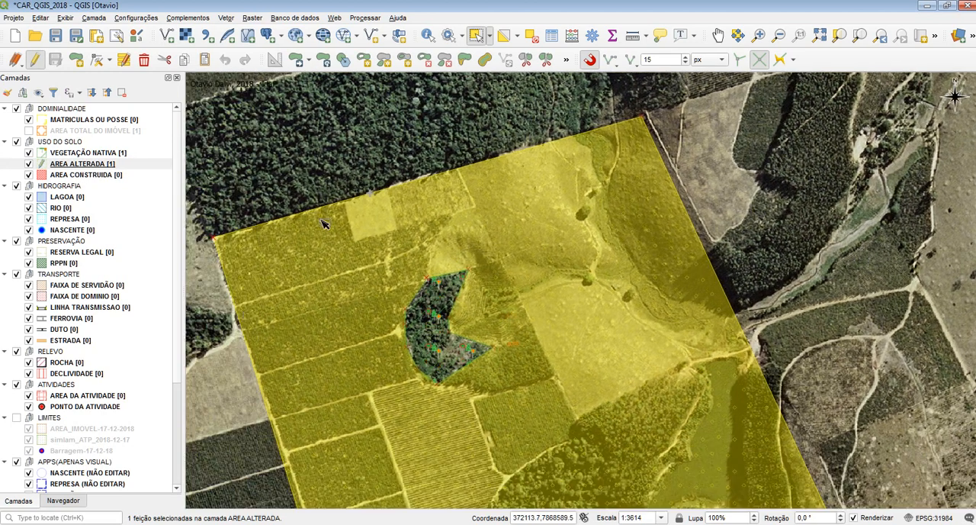
drag(503, 254, 385, 312)
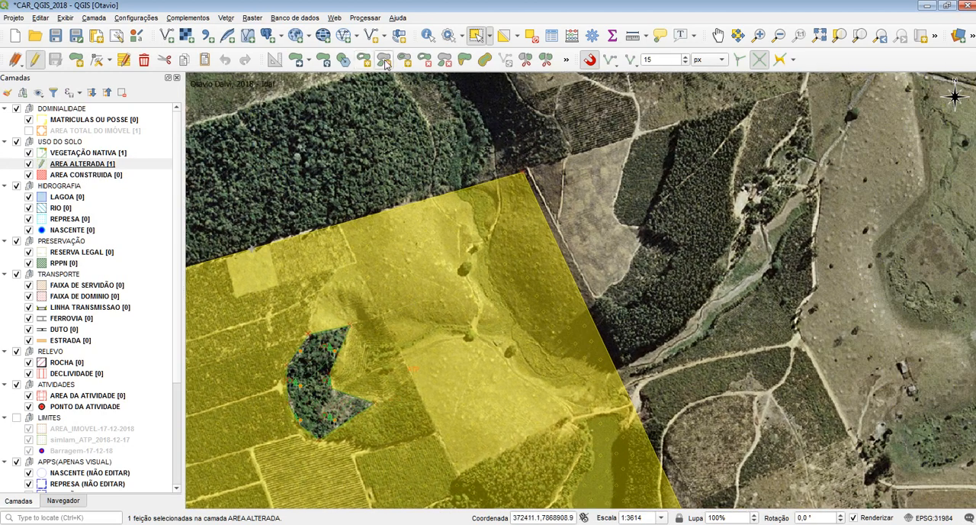
click(386, 64)
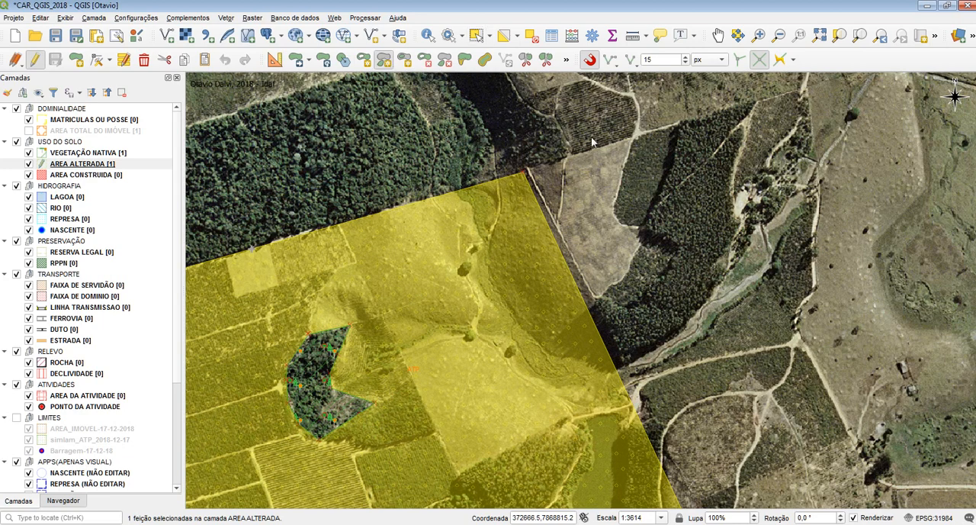
drag(558, 162, 409, 192)
click(454, 174)
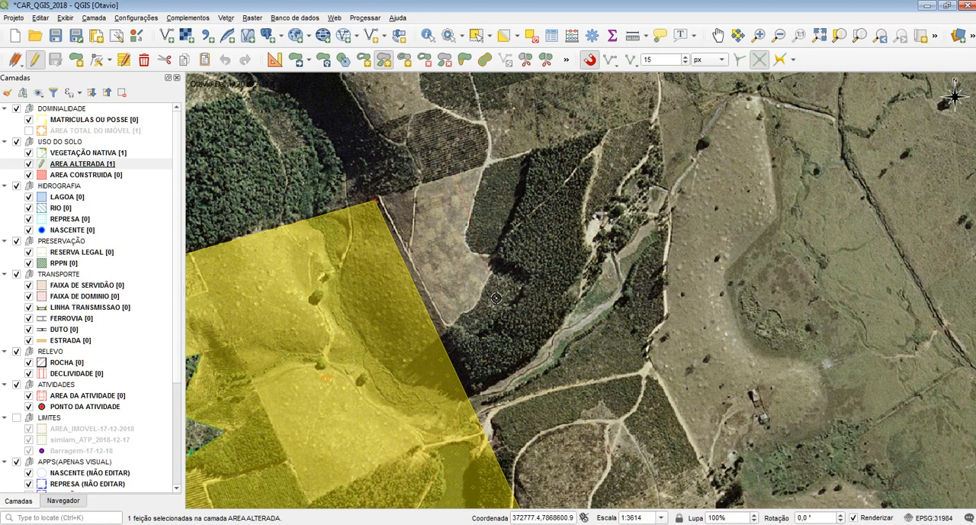
click(497, 297)
click(617, 233)
click(586, 135)
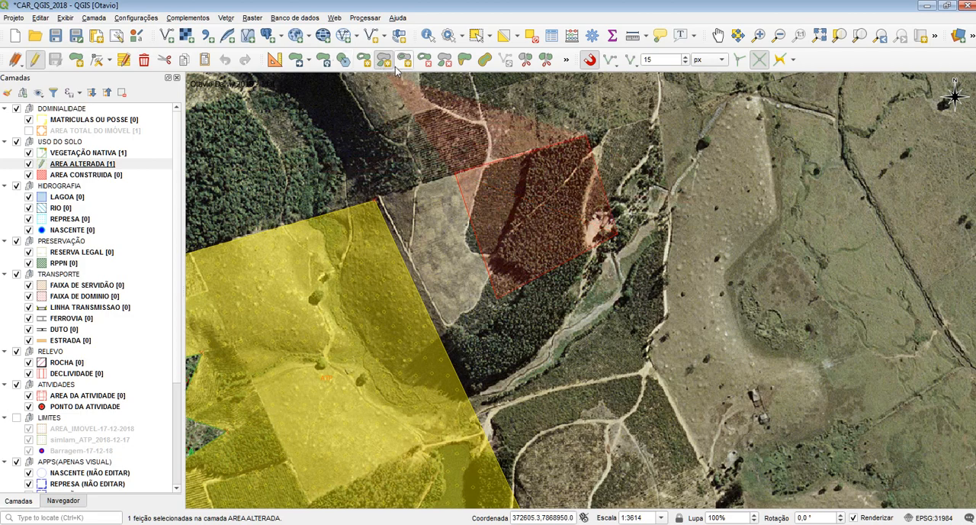
right_click(514, 119)
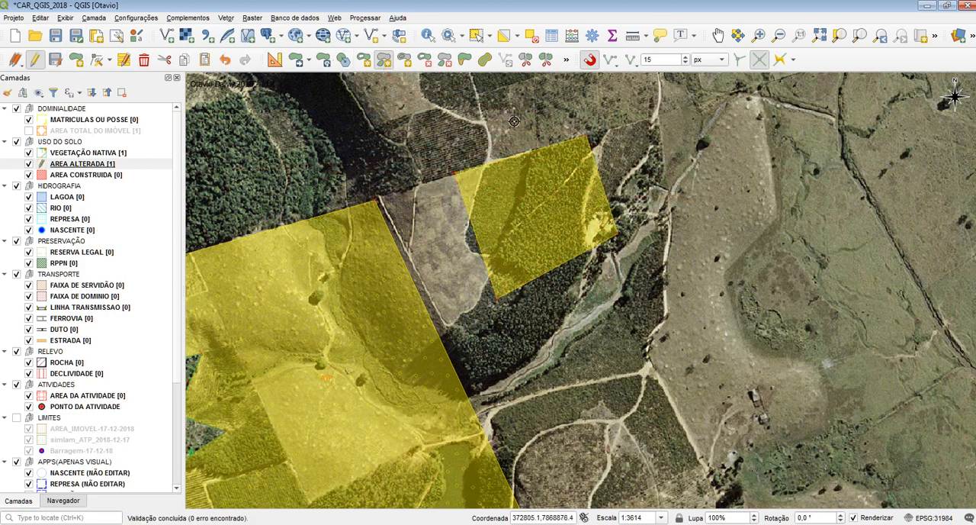
click(531, 36)
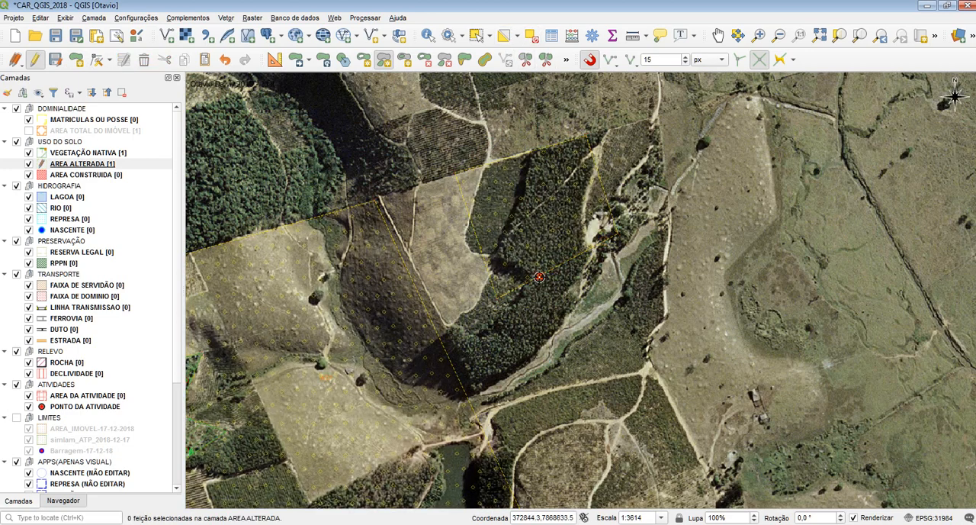
Step: Open the AREA ALTERADA attribute table to check how many records the polygon and its added part have, and close it
drag(522, 244, 552, 265)
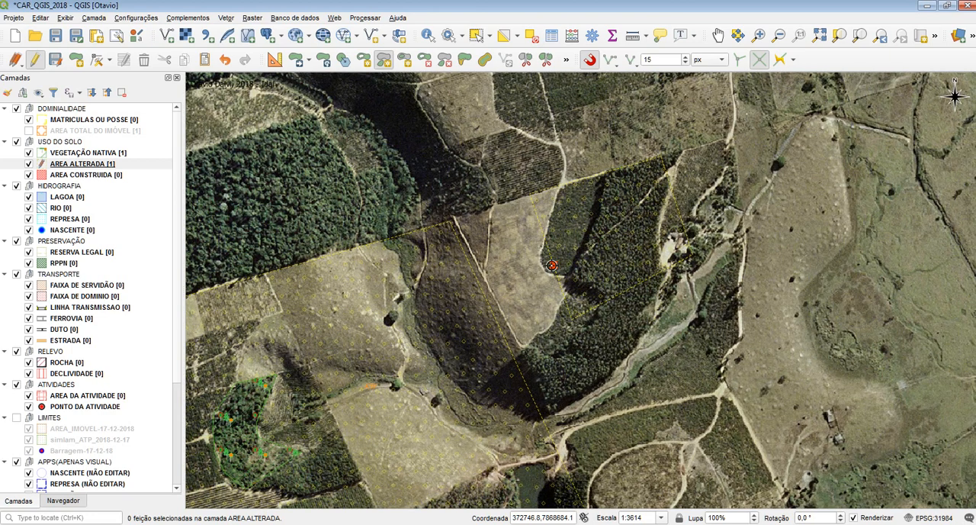
click(99, 168)
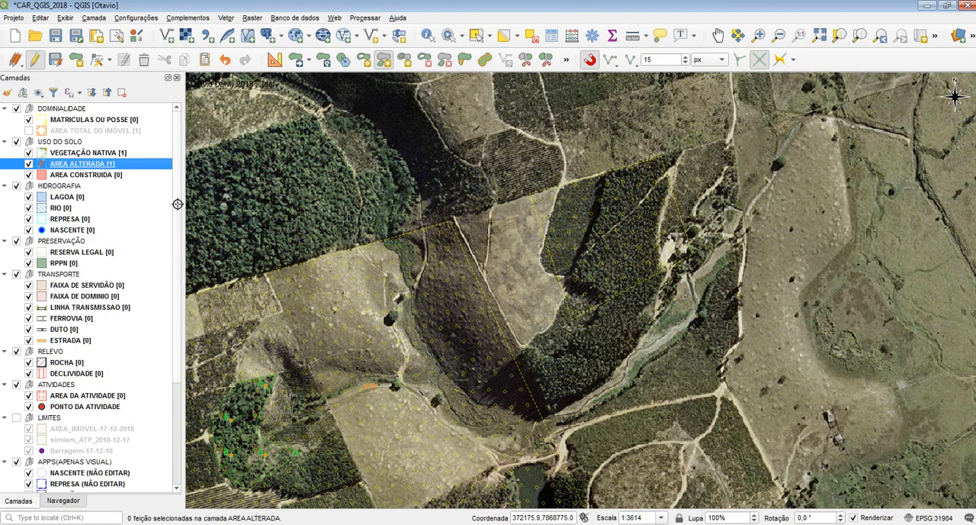
right_click(108, 163)
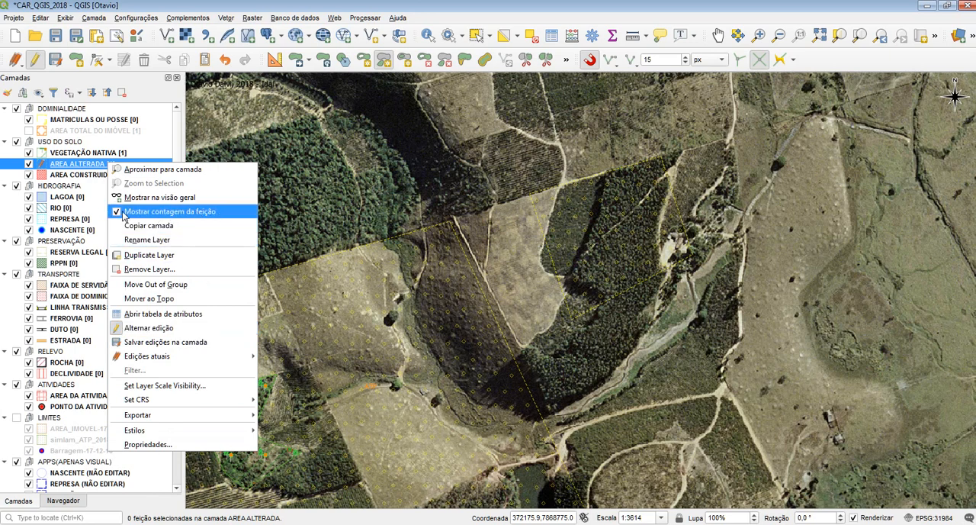
click(78, 171)
click(552, 36)
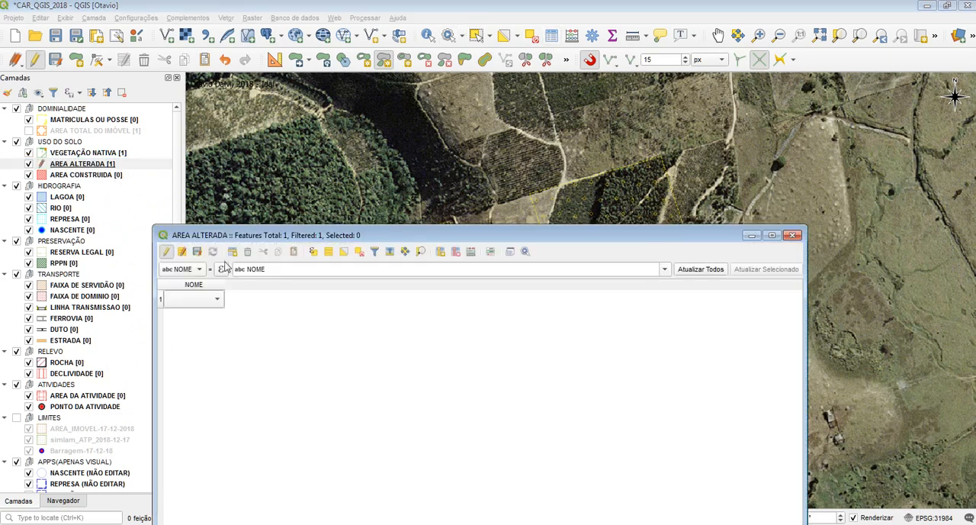
click(209, 301)
click(204, 365)
drag(593, 229, 483, 137)
click(688, 135)
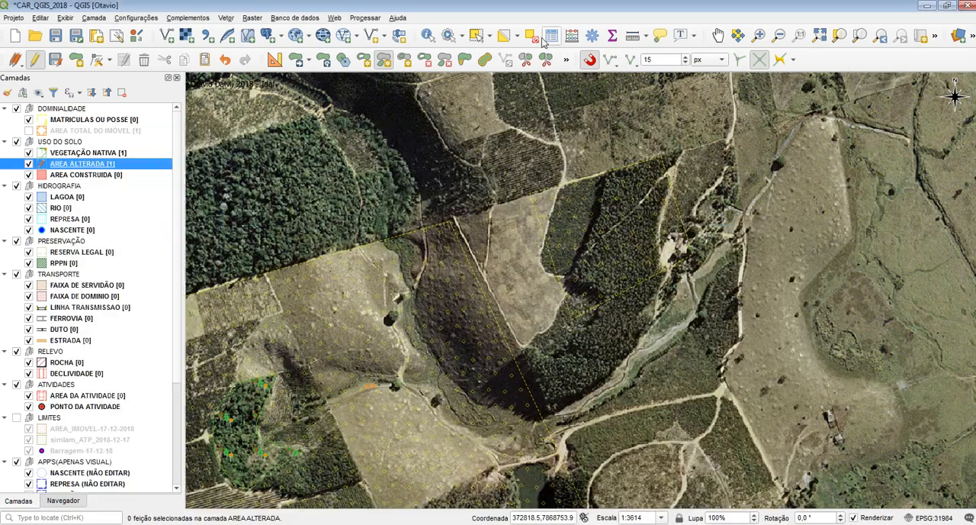
Step: Select the AREA ALTERADA feature on the map to check whether the main polygon and the northeastern part are selected together
click(480, 41)
click(607, 240)
click(454, 194)
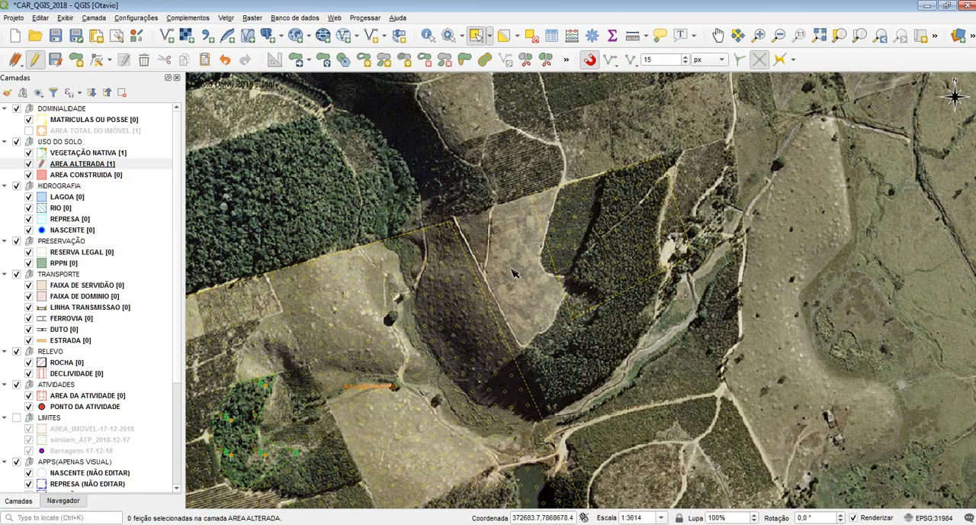
click(579, 244)
click(291, 188)
click(595, 263)
click(585, 380)
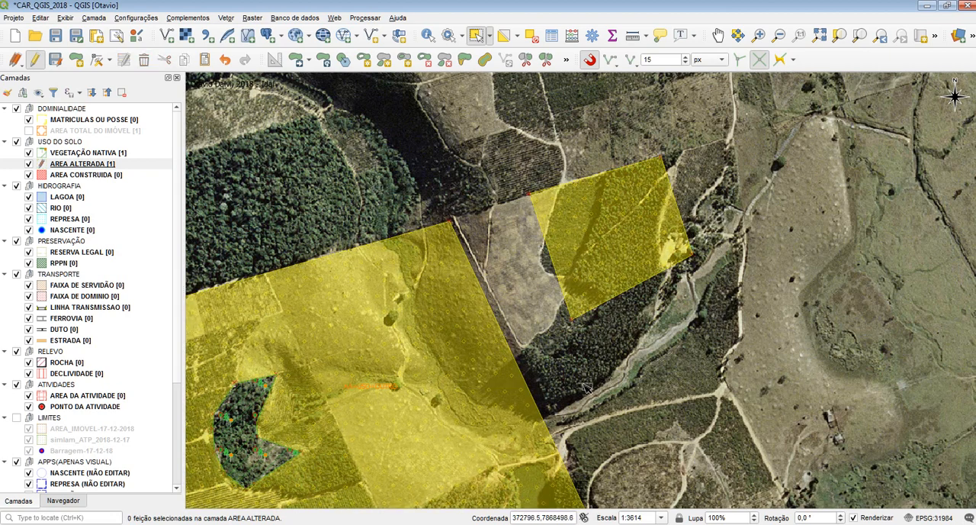
click(445, 323)
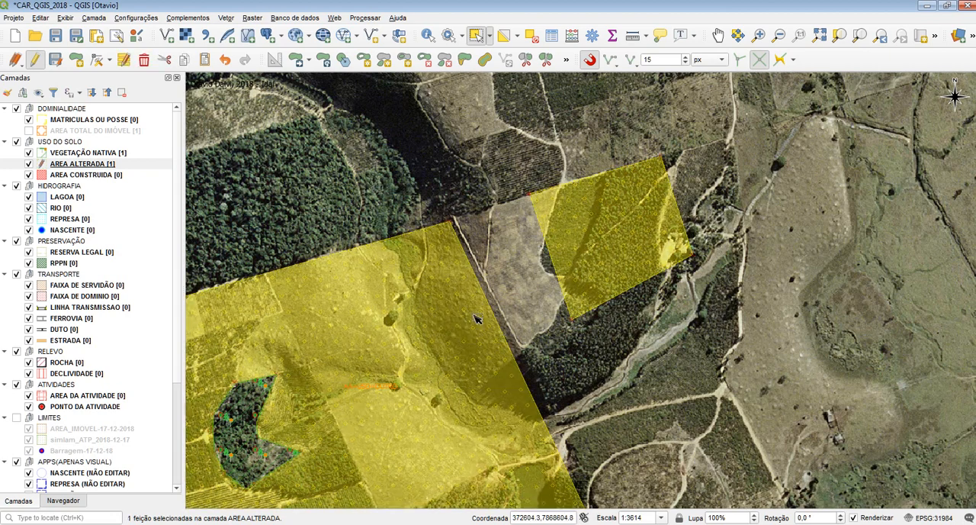
click(484, 207)
click(269, 274)
Step: Save the edits of AREA ALTERADA, end editing on the layer, and reselect its multipart polygon
click(56, 61)
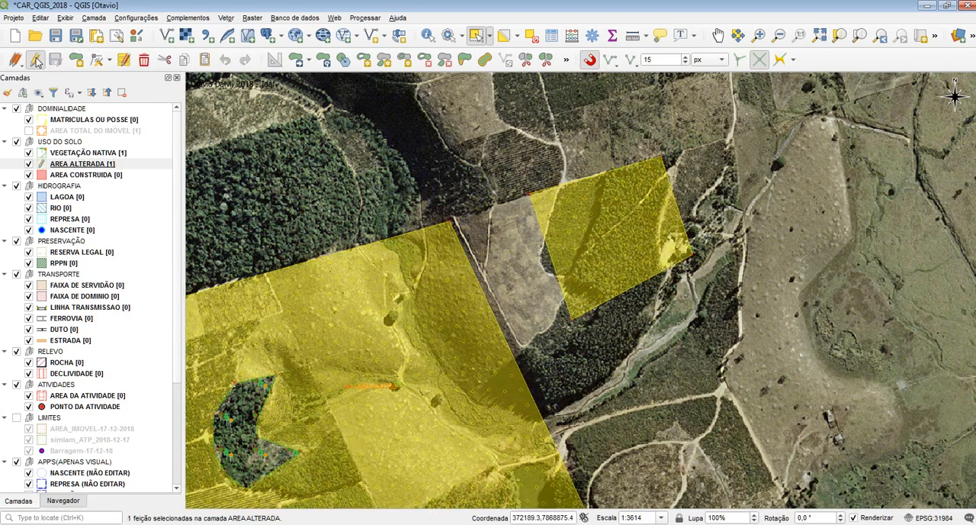
click(35, 60)
drag(433, 308, 442, 187)
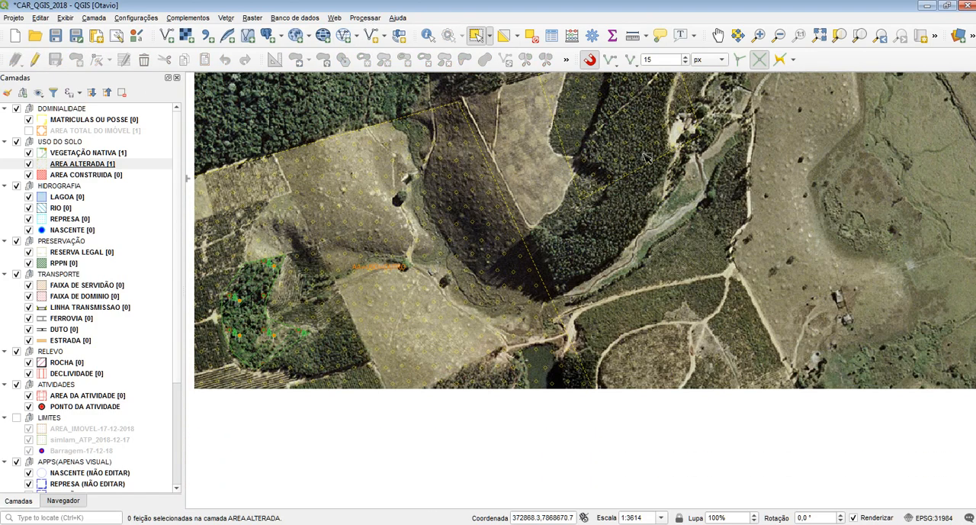
scroll(466, 269, down, 1)
drag(464, 270, 397, 334)
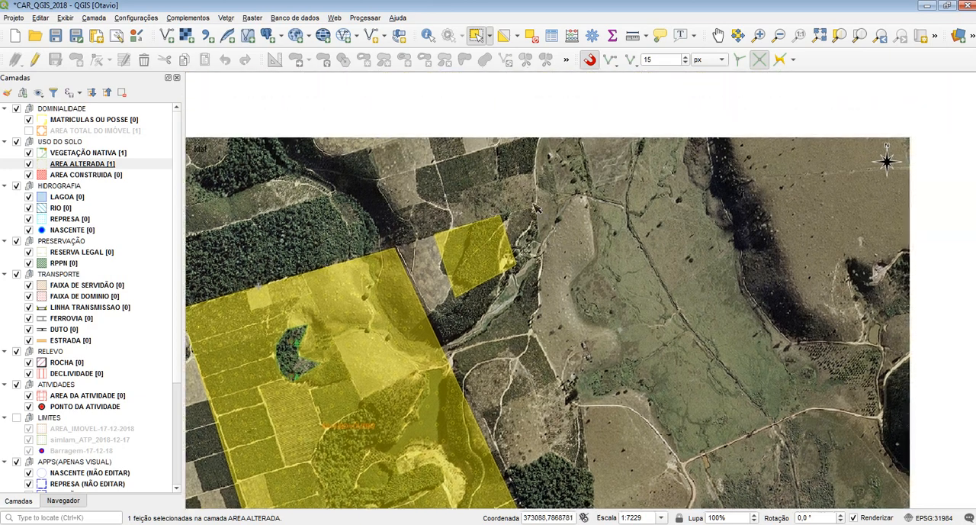
Step: Re-enable editing on AREA ALTERADA, delete the separate northeastern part, save the layer edits, and clear the selection
click(76, 164)
click(35, 60)
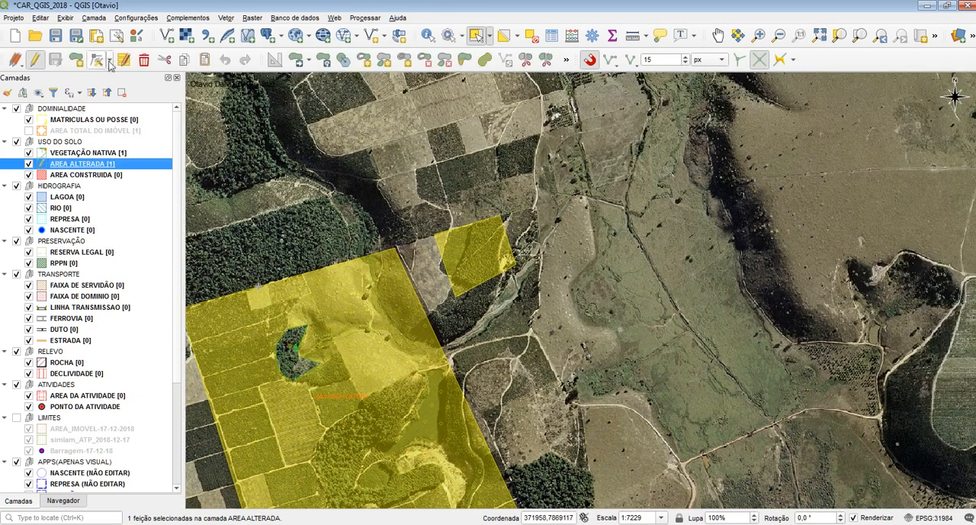
click(445, 61)
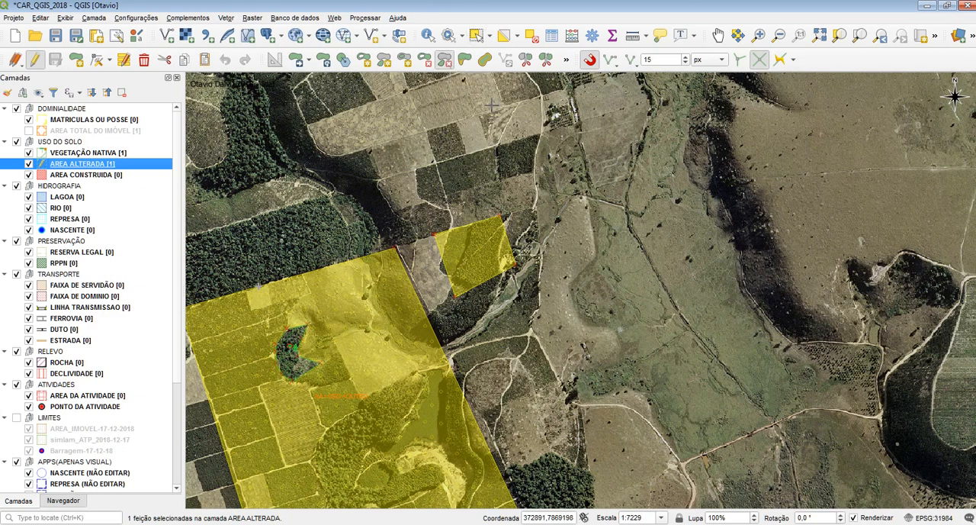
click(473, 249)
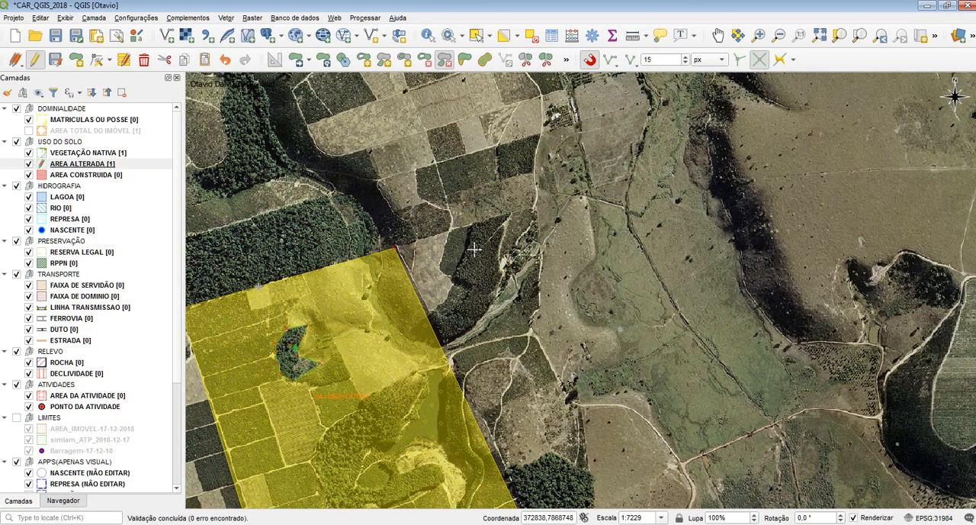
click(55, 60)
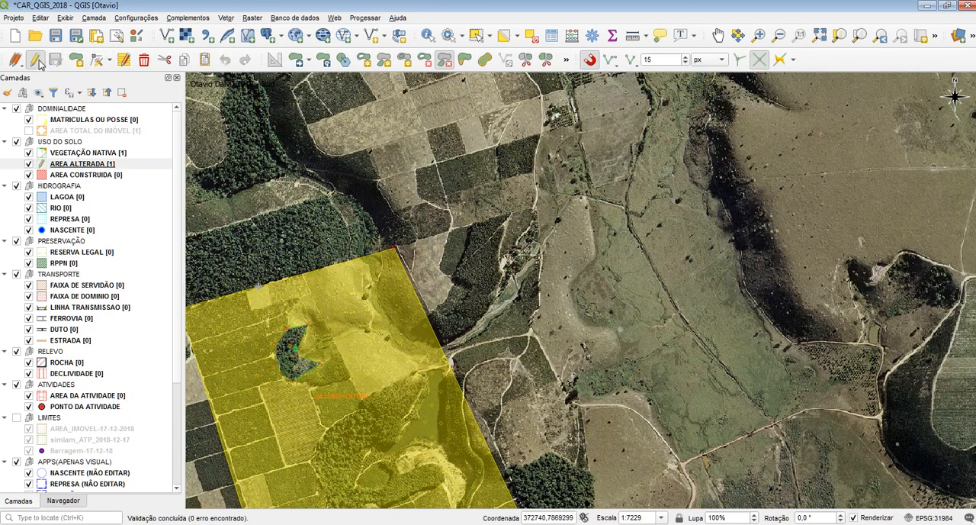
click(531, 37)
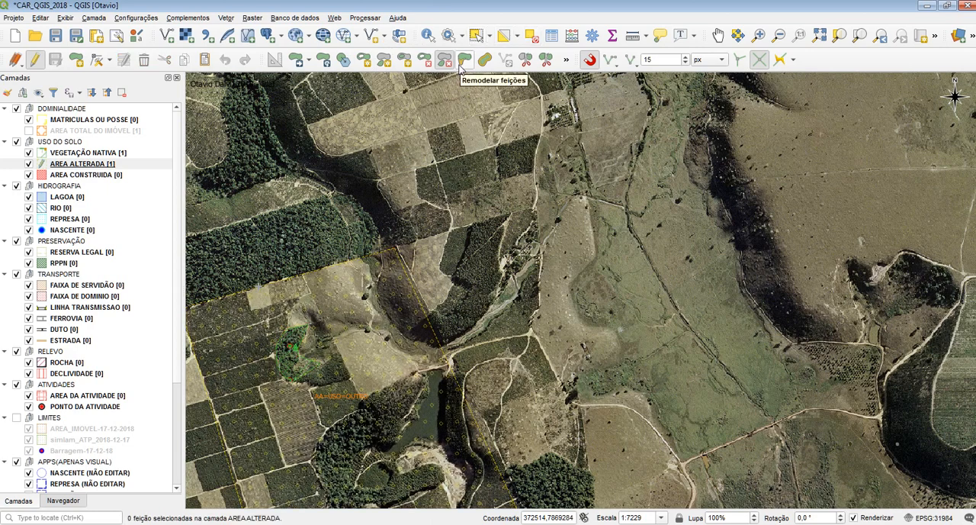
Step: Activate the Reshape Features tool for AREA ALTERADA and disable snapping
click(464, 60)
drag(414, 286, 497, 203)
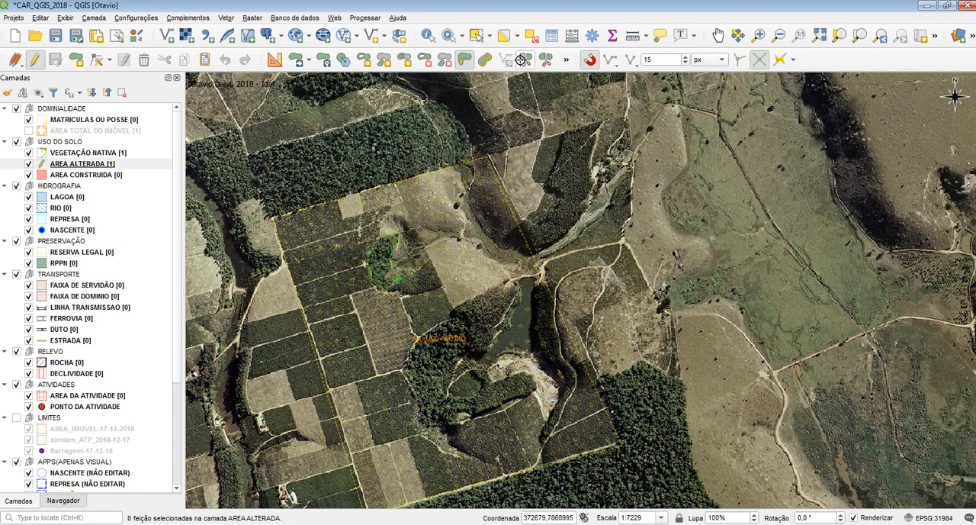
drag(636, 392, 642, 274)
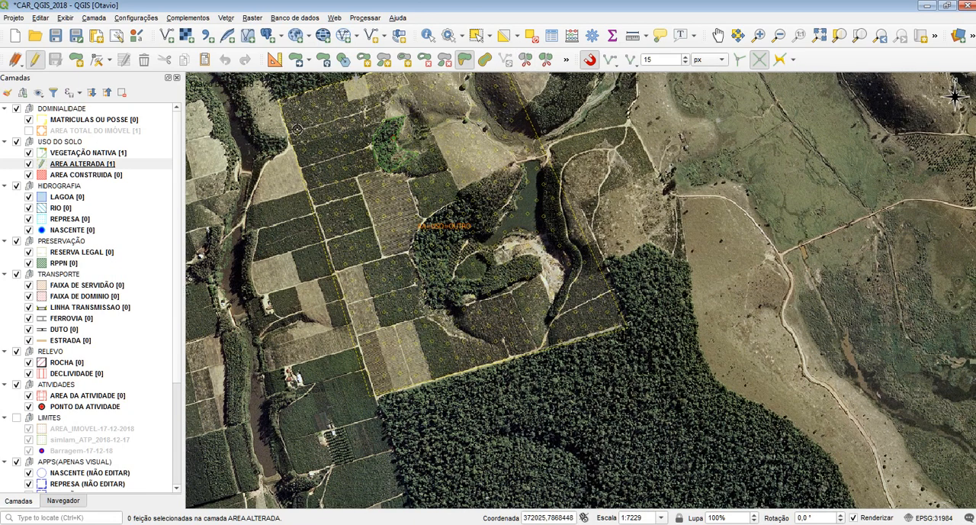
drag(404, 130, 441, 301)
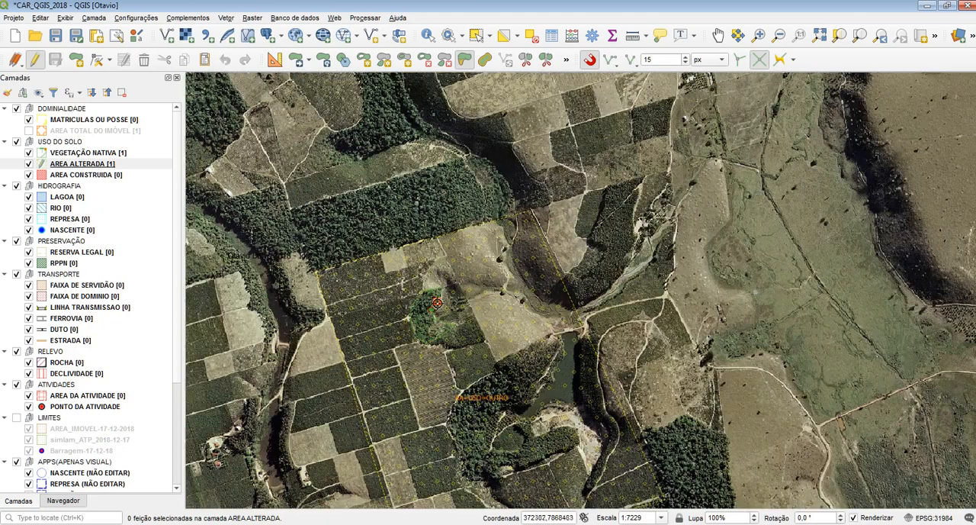
drag(376, 308, 514, 206)
drag(527, 385, 438, 315)
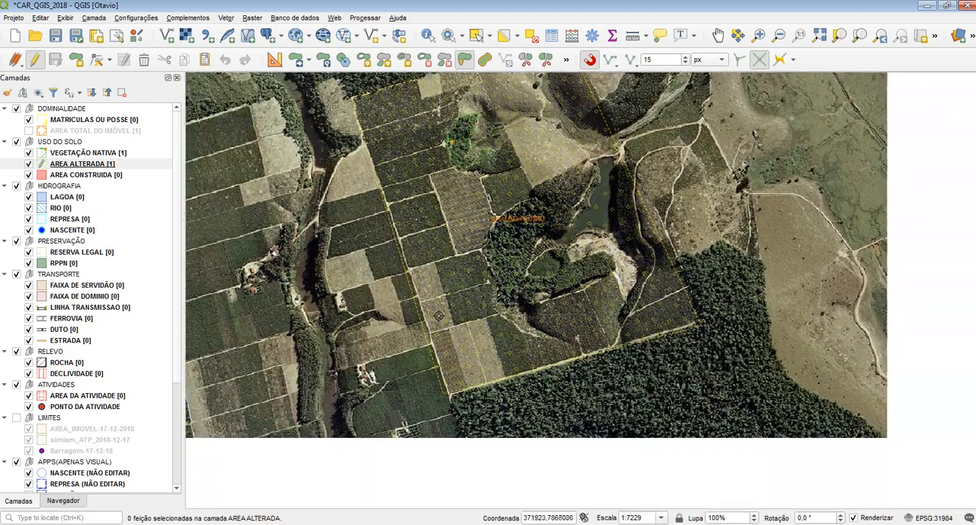
scroll(414, 255, up, 1)
click(588, 61)
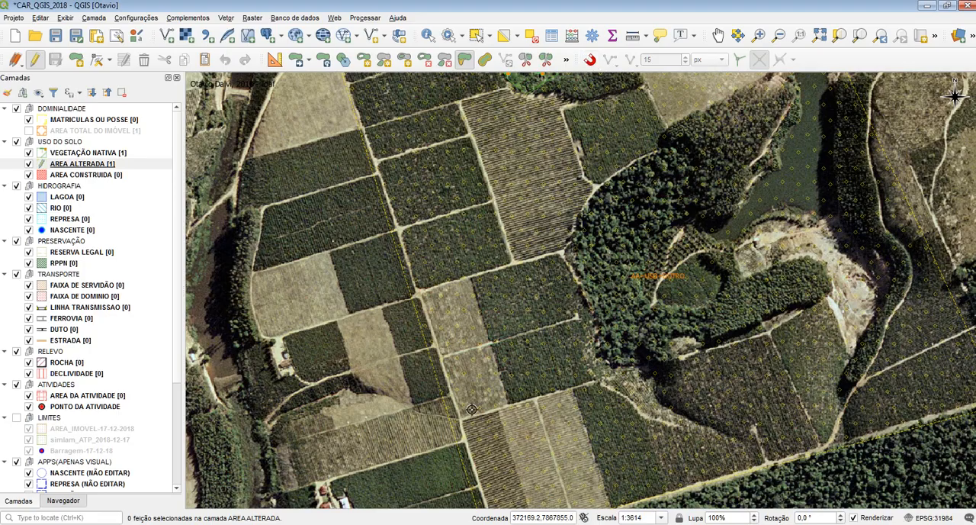
Step: Examine the western boundary of the AREA ALTERADA polygon against the dirt road, down to its southwestern corner
drag(471, 409, 407, 234)
scroll(412, 314, up, 2)
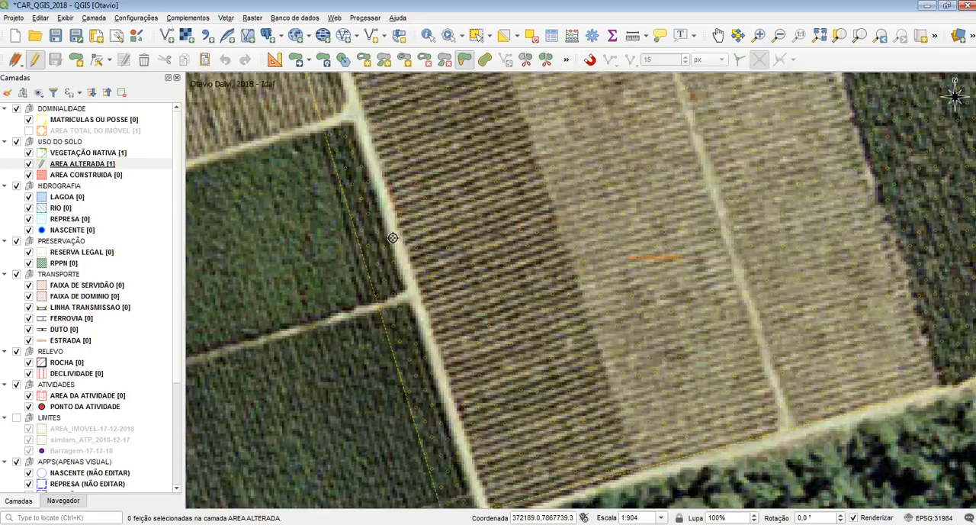
scroll(394, 238, down, 3)
scroll(403, 252, up, 1)
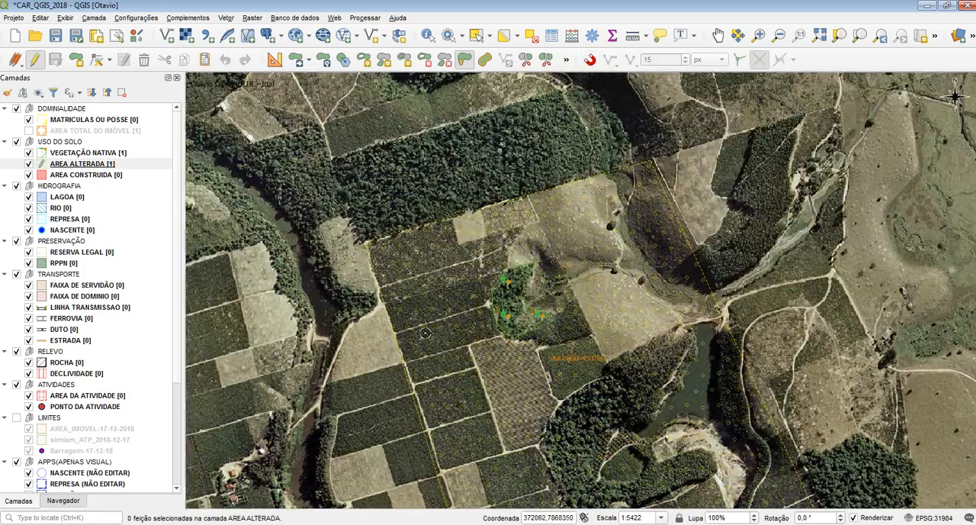
scroll(364, 238, up, 1)
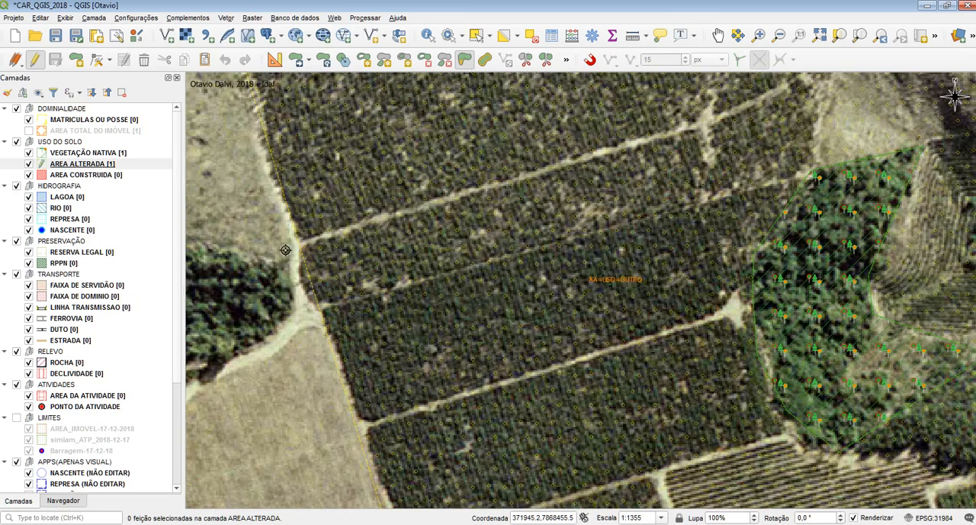
scroll(324, 214, down, 1)
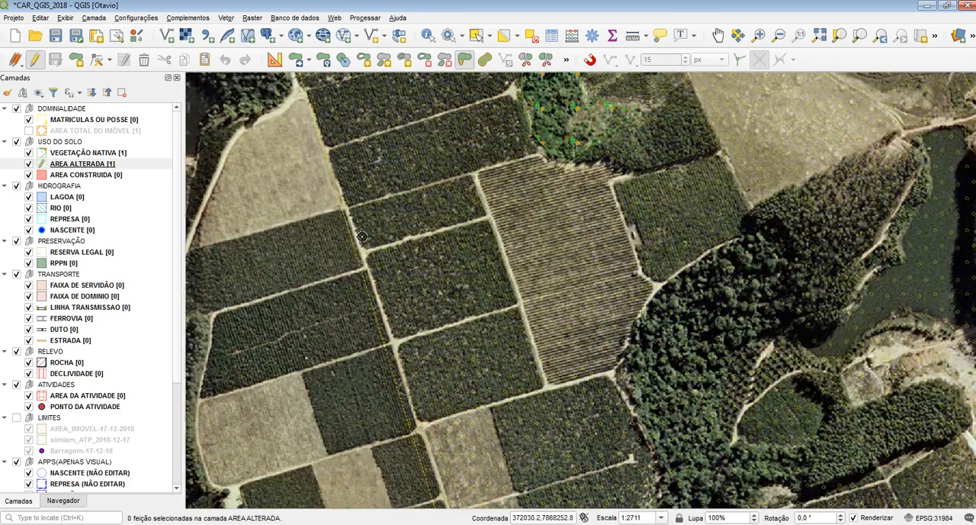
scroll(452, 303, up, 1)
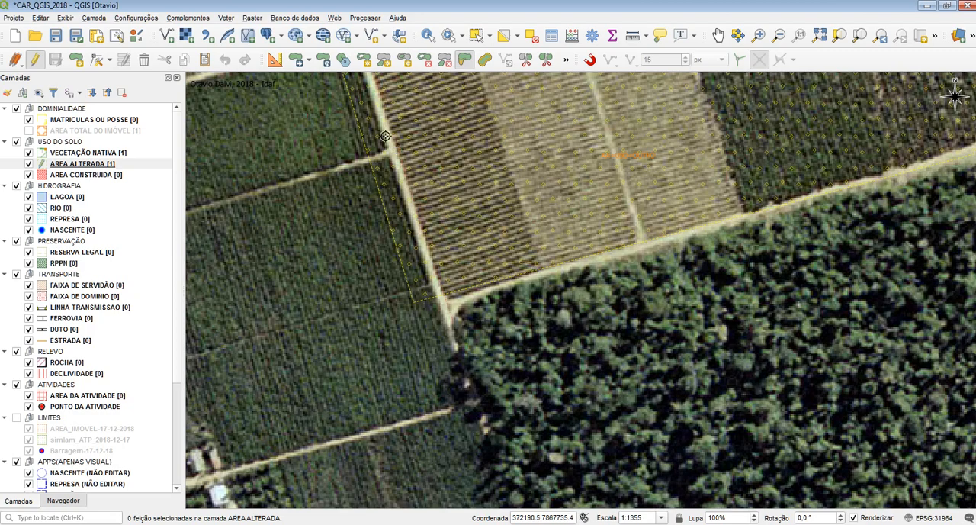
Step: Trace the reshape line for AREA ALTERADA northward along the dirt road west of the plots, up to the polygon's northwestern side
scroll(380, 99, down, 1)
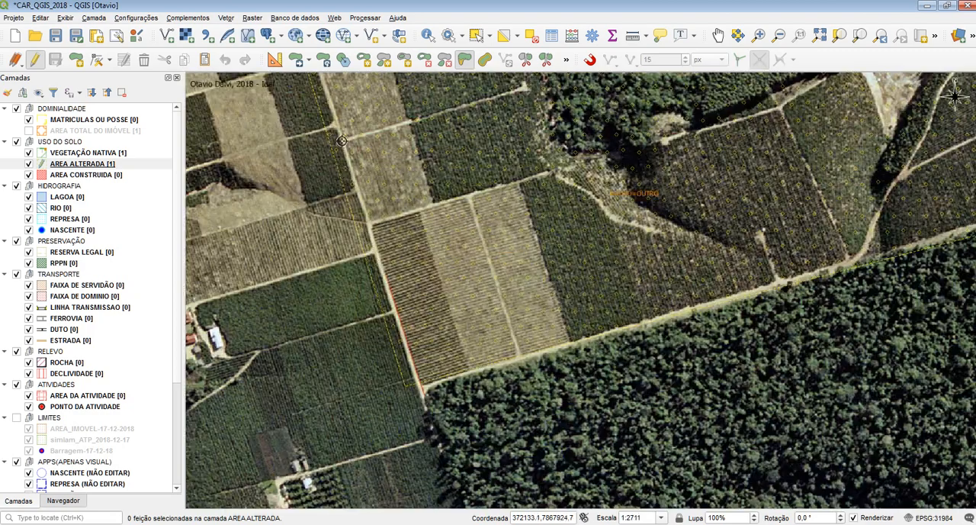
click(338, 107)
mouse_move(338, 107)
mouse_down()
mouse_move(447, 245)
mouse_move(470, 339)
mouse_up()
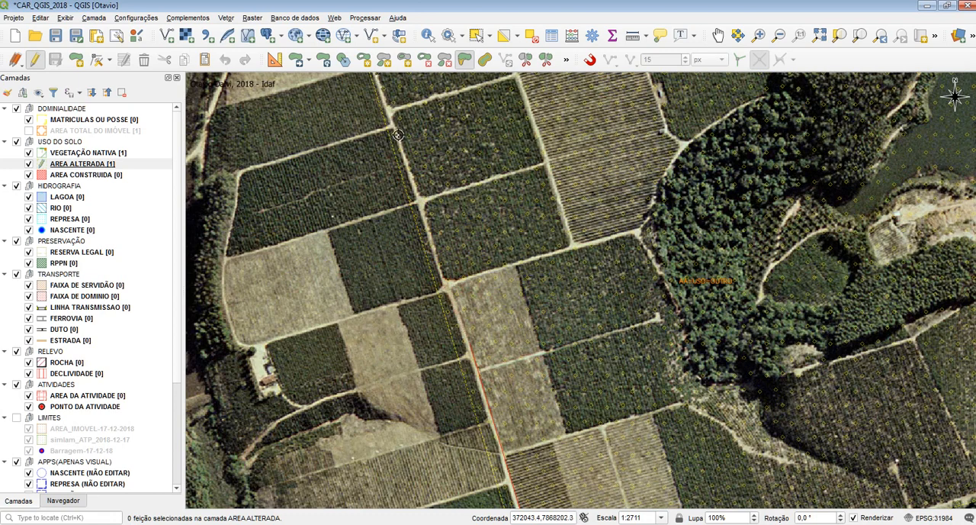
click(393, 128)
drag(393, 129, 493, 411)
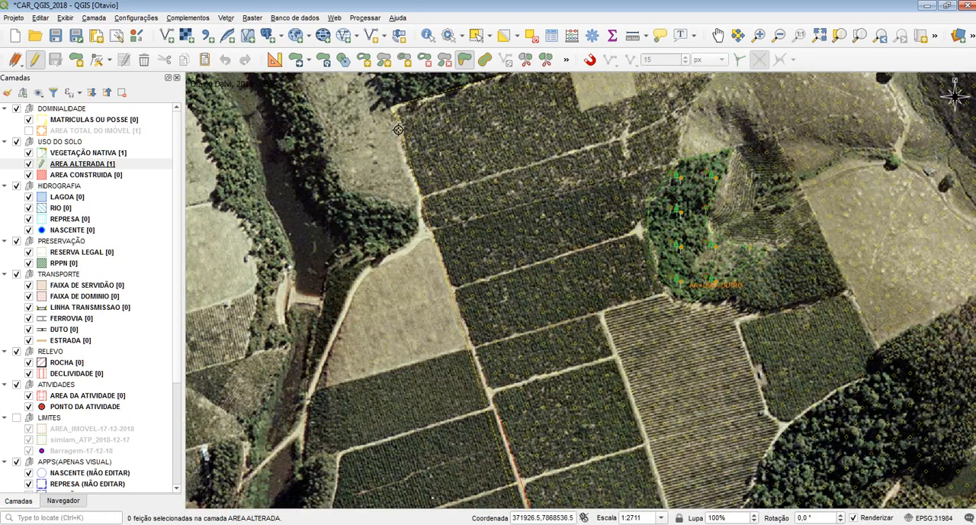
scroll(399, 137, up, 2)
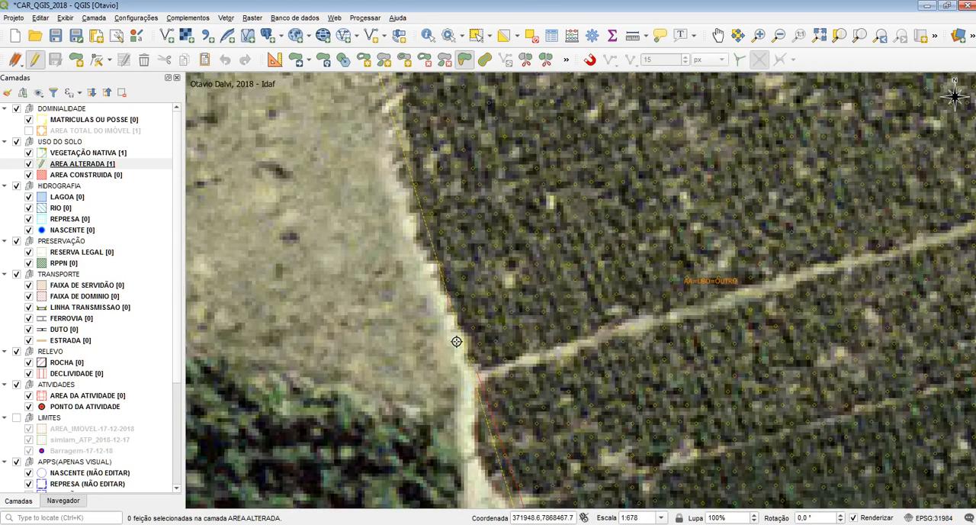
scroll(401, 279, down, 1)
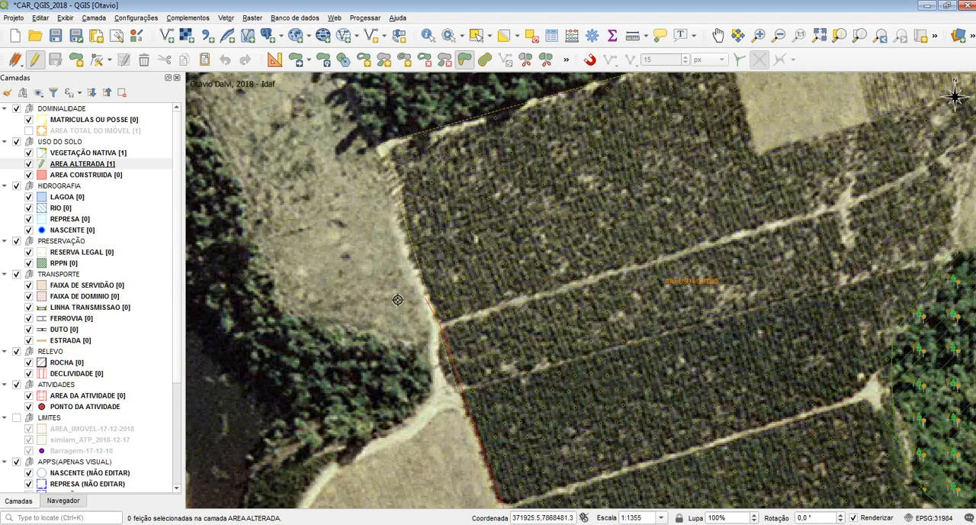
drag(387, 327, 306, 188)
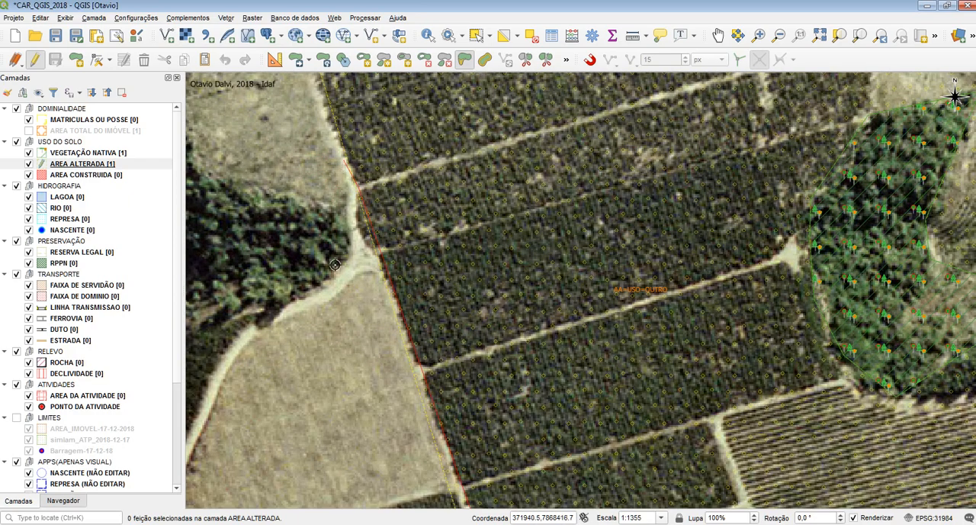
Step: Check the traced line along the whole road and apply the reshape to the western boundary of AREA ALTERADA
scroll(347, 164, down, 2)
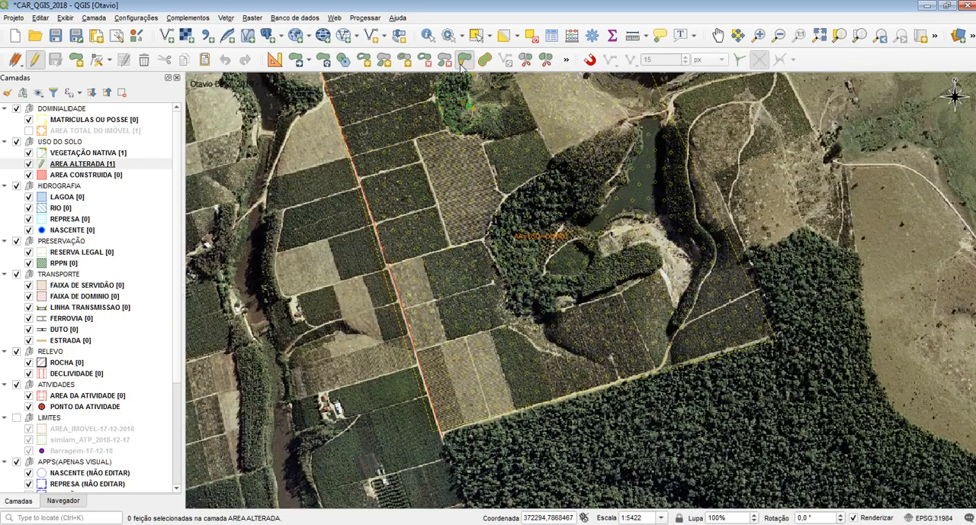
scroll(445, 465, up, 1)
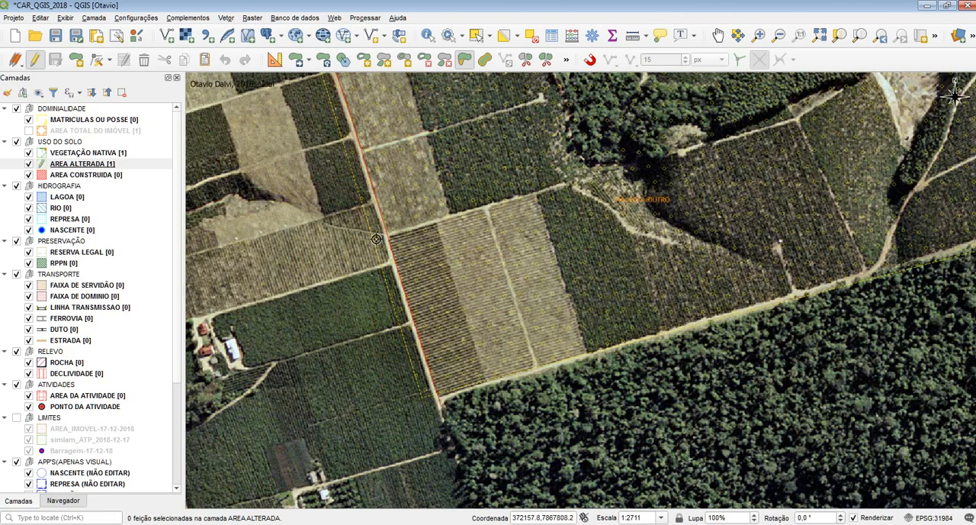
drag(378, 198, 405, 397)
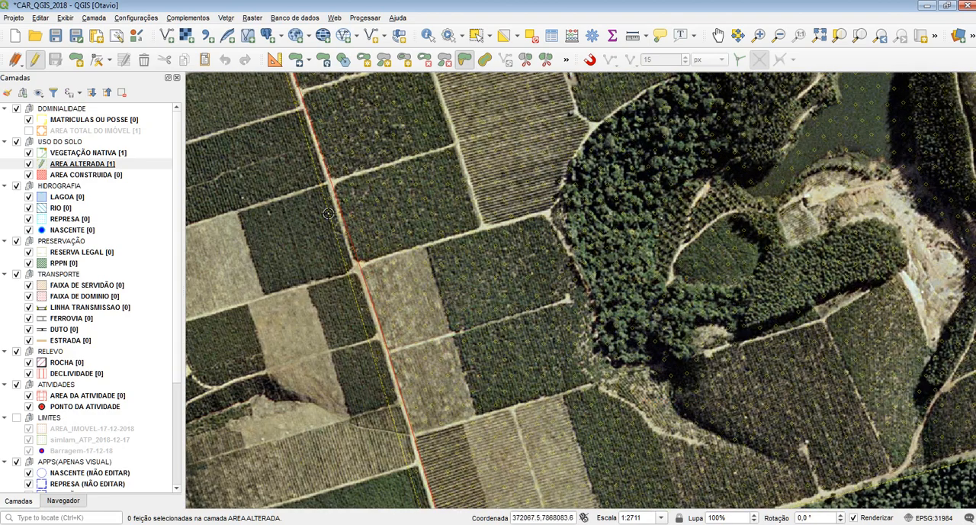
drag(350, 172, 440, 415)
scroll(304, 134, up, 1)
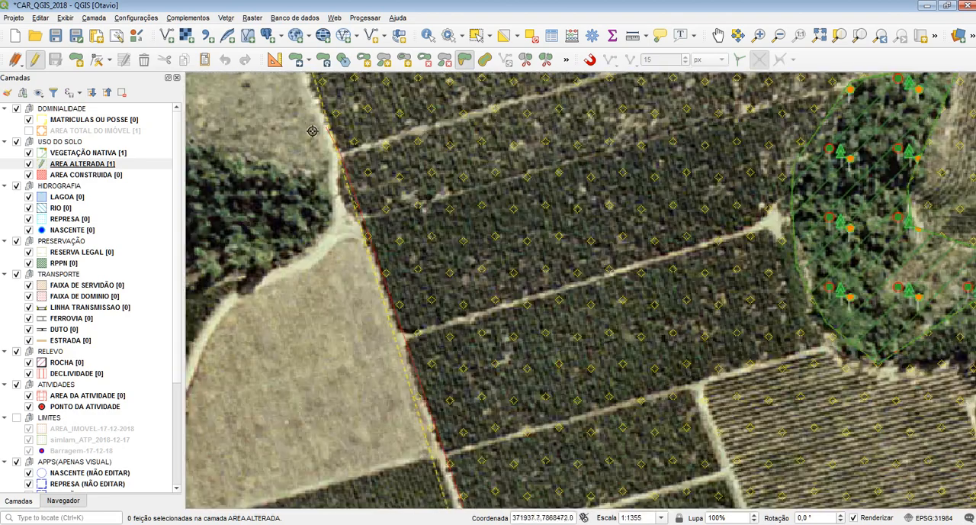
drag(318, 264, 276, 163)
scroll(321, 145, down, 1)
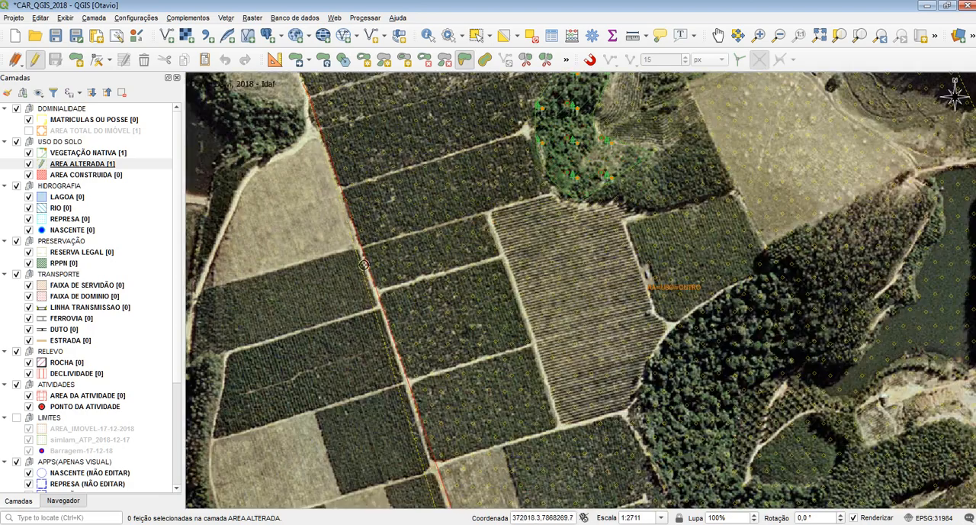
drag(395, 428, 331, 167)
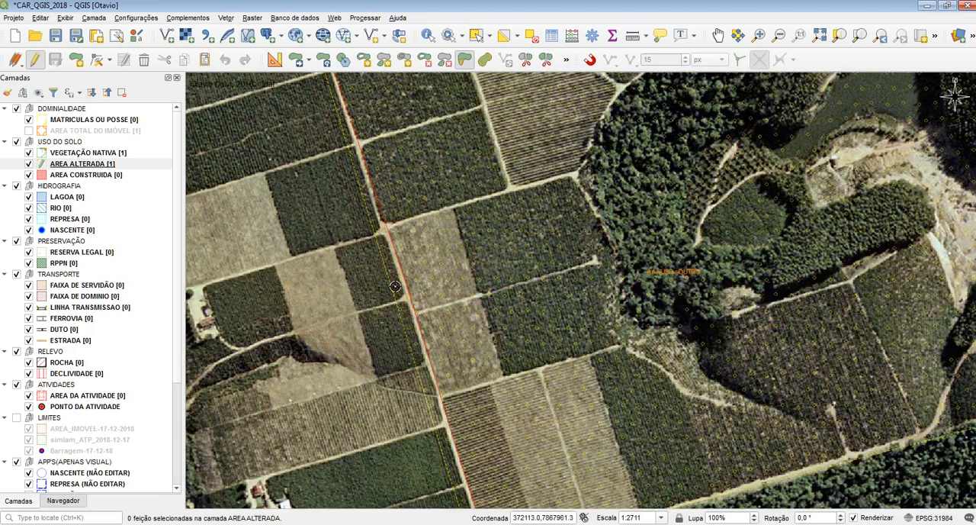
drag(402, 351, 496, 469)
drag(406, 173, 417, 376)
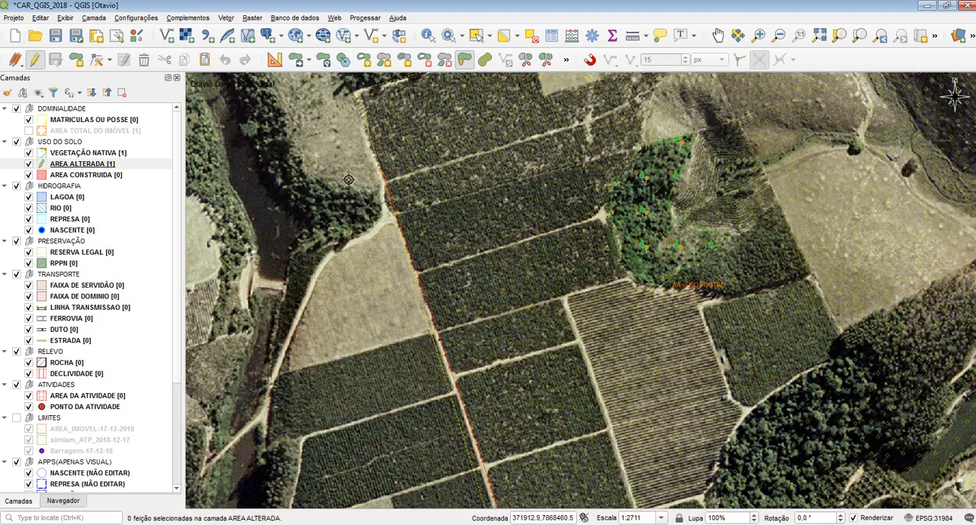
right_click(358, 176)
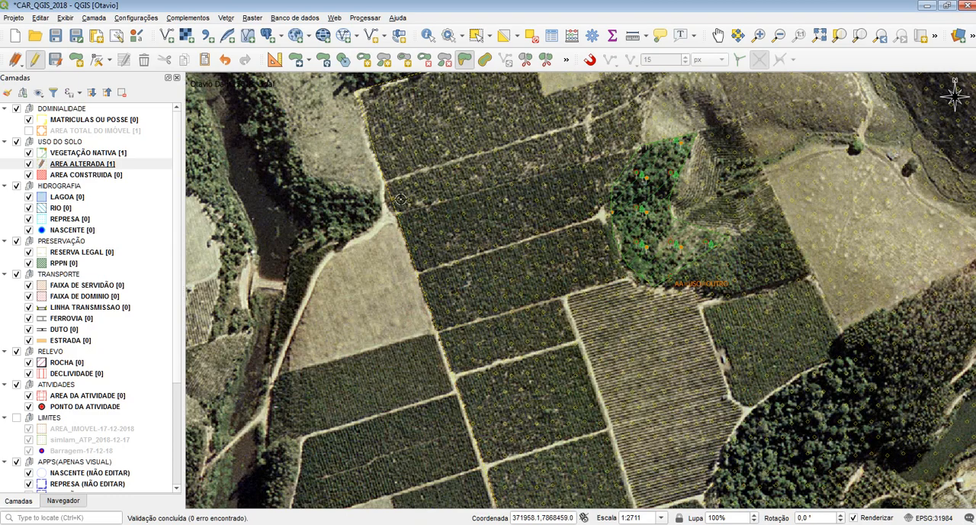
Step: Reshape AREA ALTERADA outward to include the plots west of the road, up to the tree strip beside the river
drag(471, 446, 392, 155)
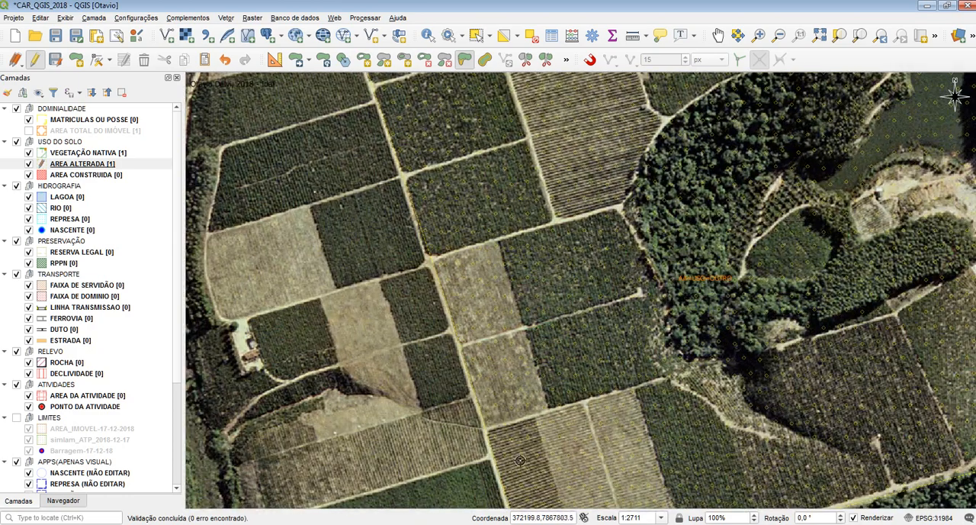
drag(520, 467, 416, 181)
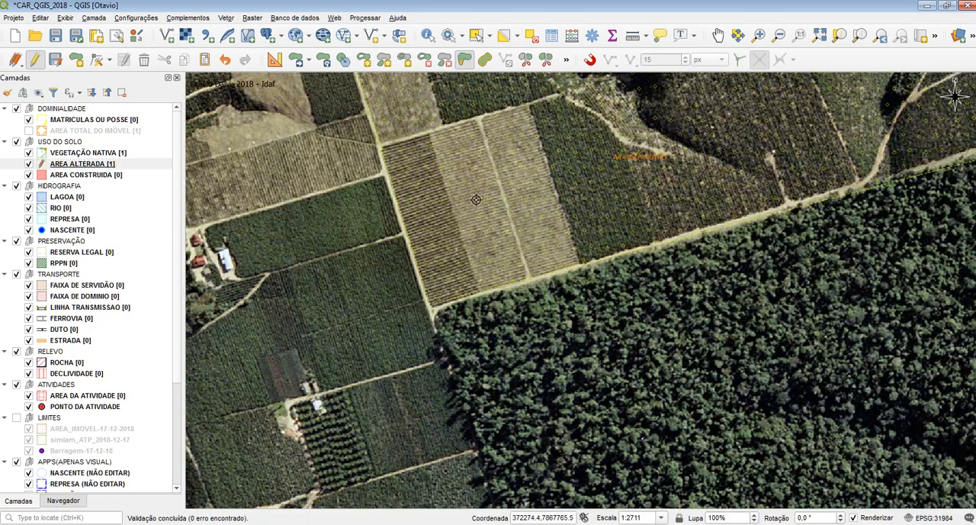
drag(477, 199, 470, 312)
drag(294, 136, 359, 315)
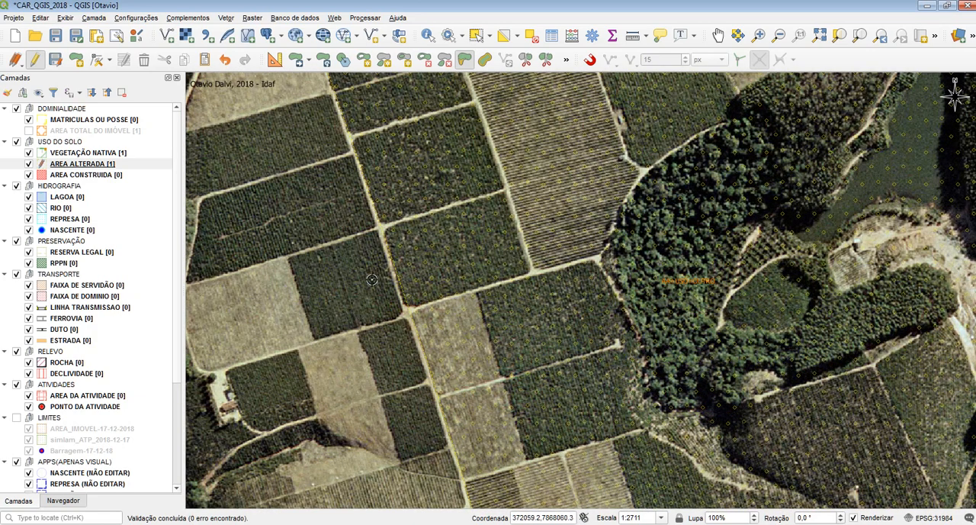
drag(371, 279, 523, 329)
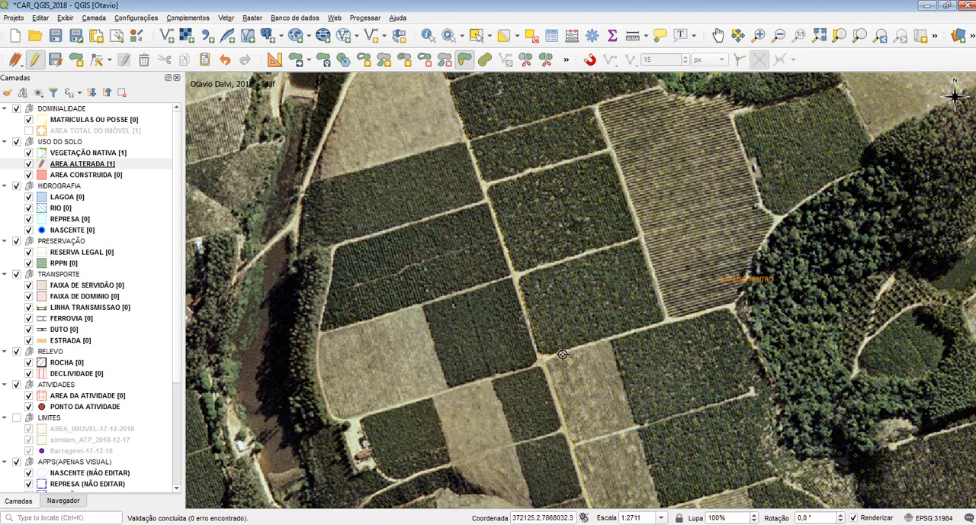
click(314, 428)
click(298, 270)
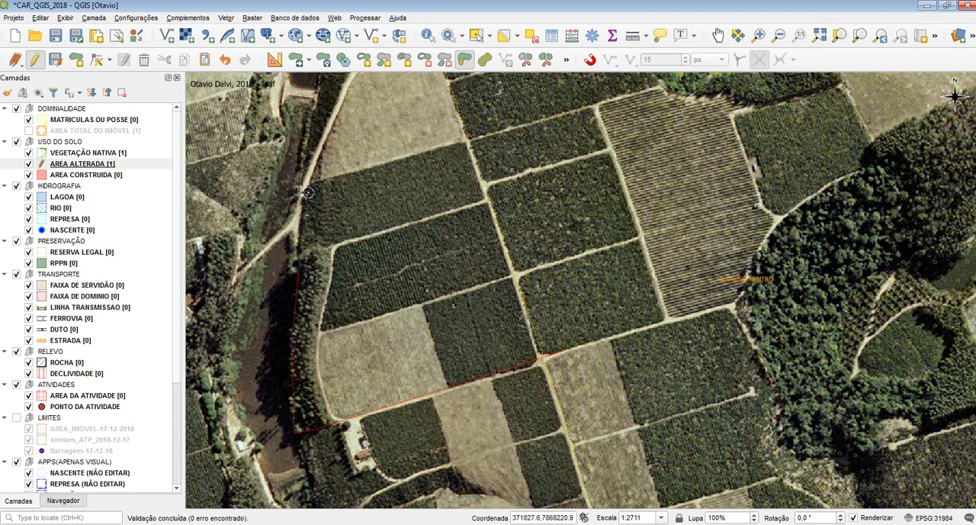
click(462, 142)
right_click(528, 127)
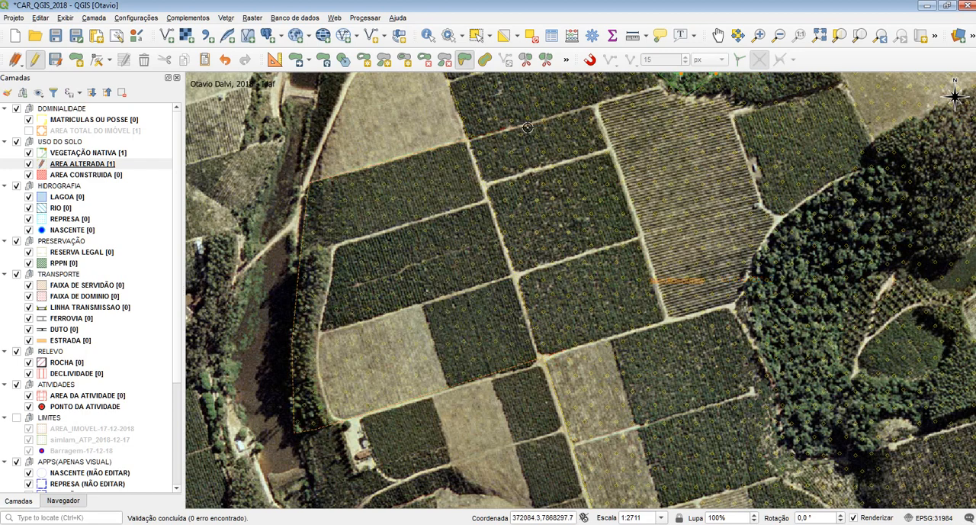
Step: Select the AREA ALTERADA polygon and reshape its western edge outward over the eastern part of the adjacent bare field
click(476, 36)
click(546, 279)
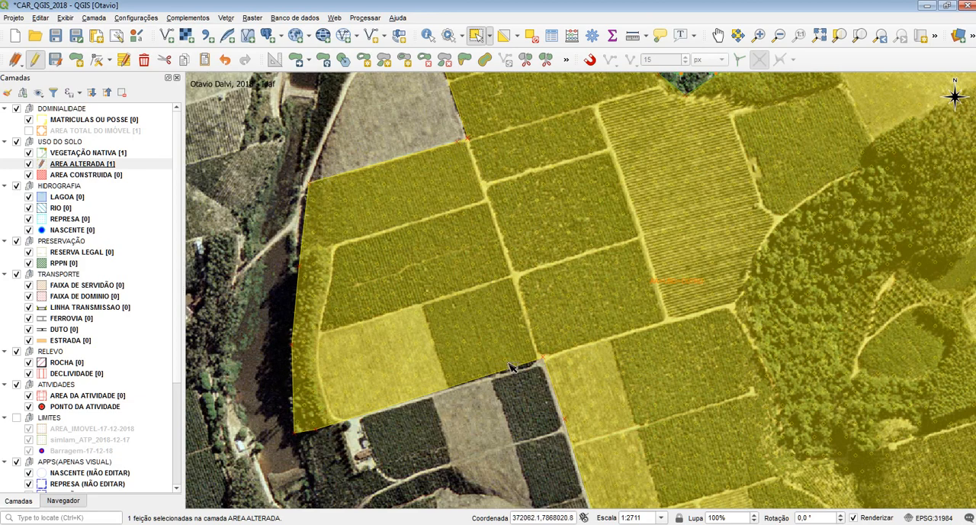
click(465, 60)
drag(514, 219, 525, 405)
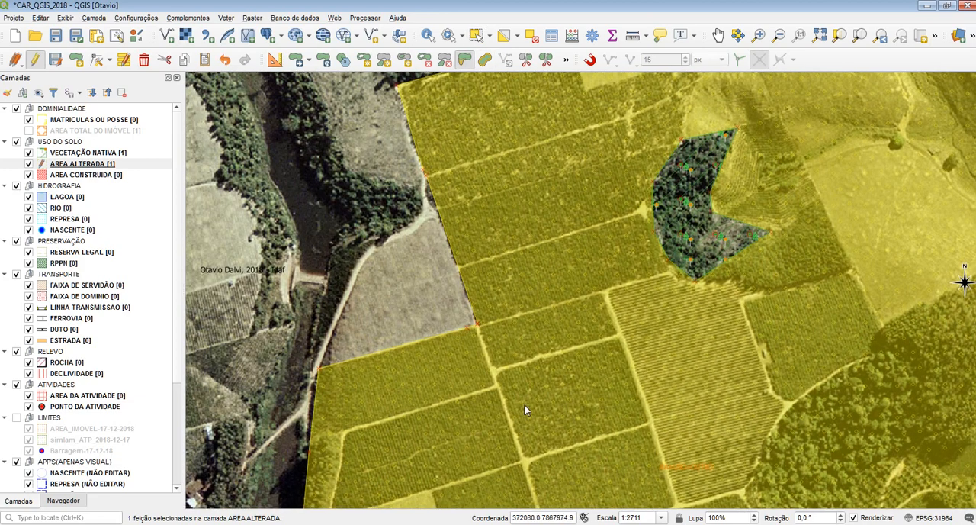
click(436, 377)
click(415, 314)
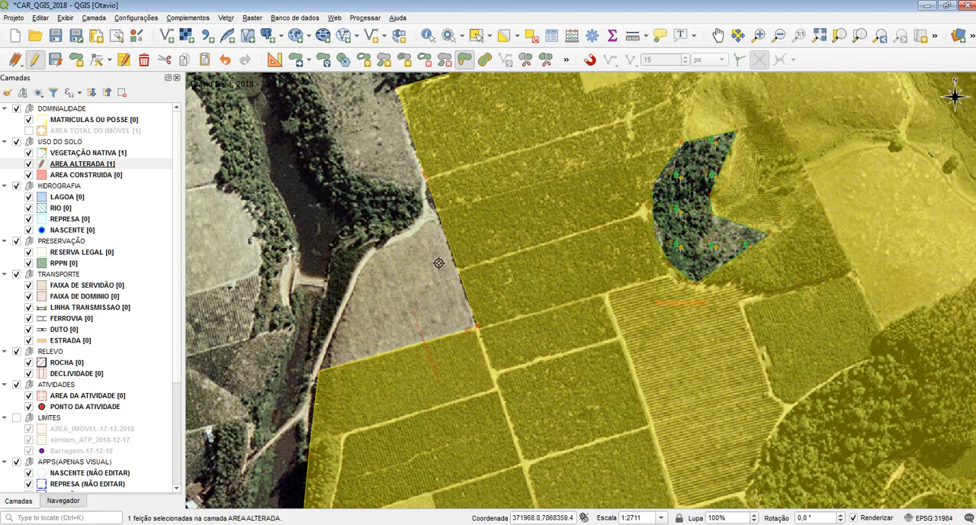
right_click(493, 234)
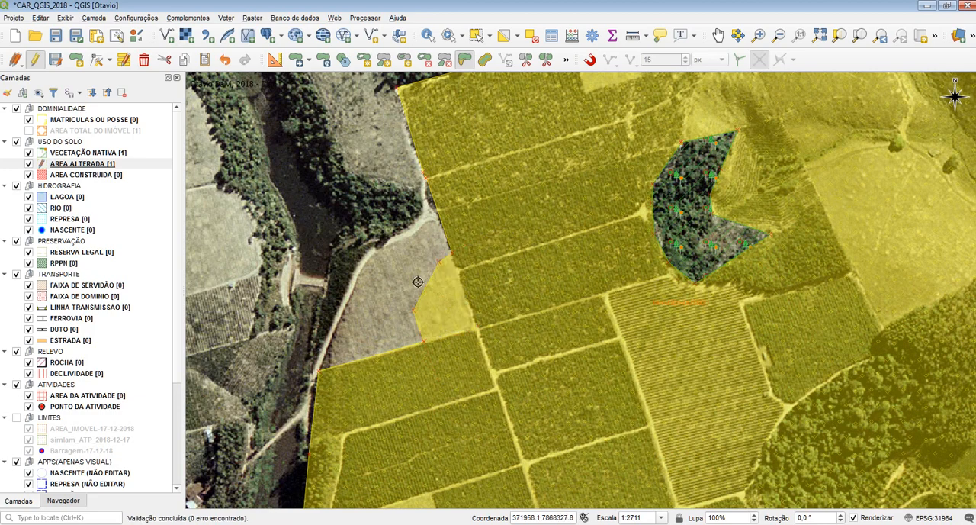
Step: Reshape the selected polygon farther west across the bare field with an irregular line, and clear the selection
click(401, 265)
click(377, 272)
click(376, 308)
click(366, 335)
click(375, 358)
right_click(397, 392)
drag(504, 170, 471, 354)
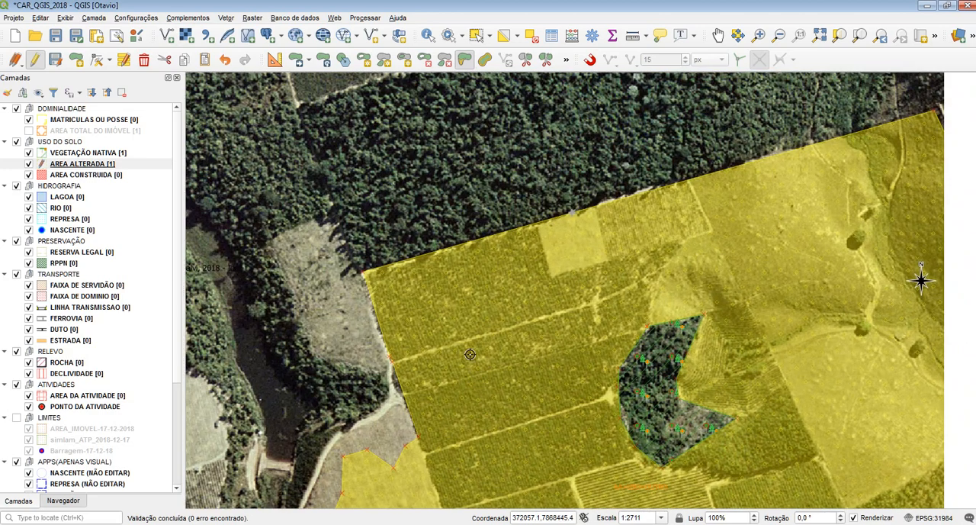
click(539, 39)
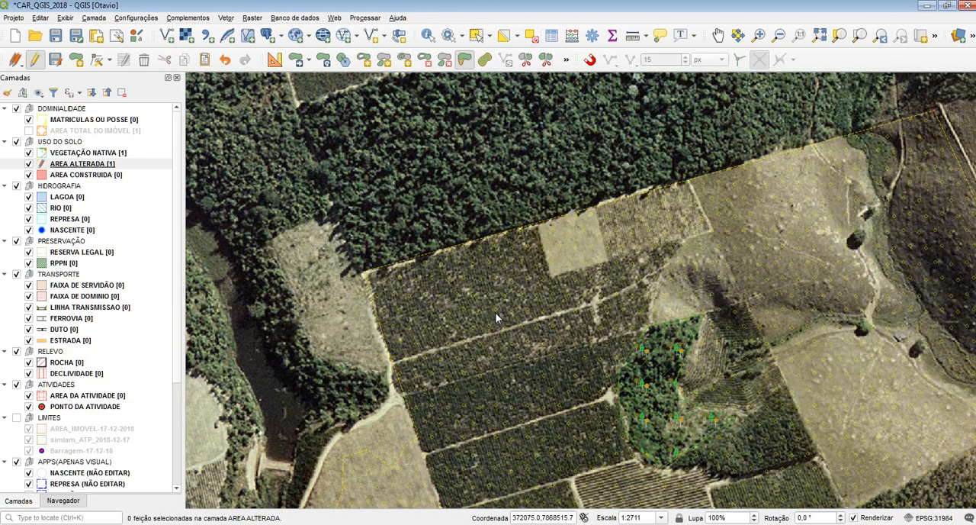
Step: Review the extended western plots of AREA ALTERADA and activate the Split Features tool
drag(495, 321, 436, 211)
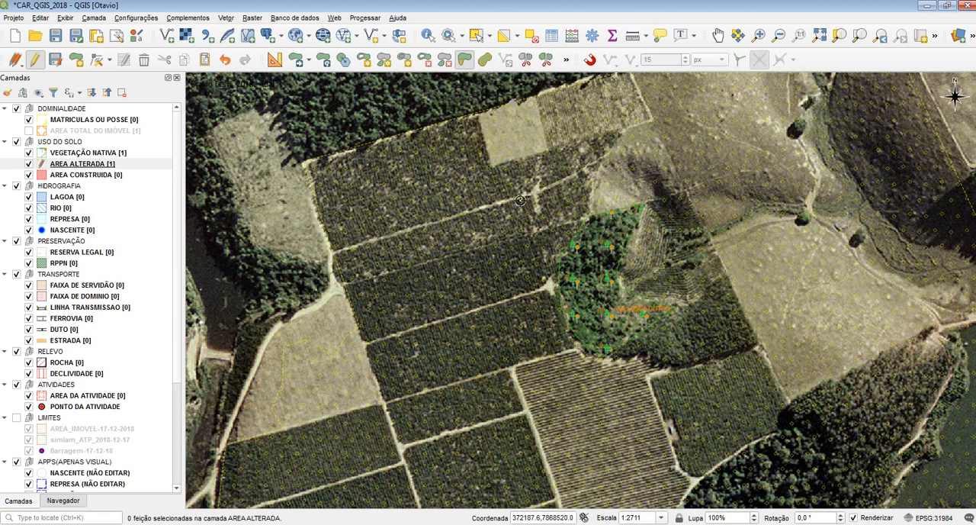
drag(452, 319, 400, 348)
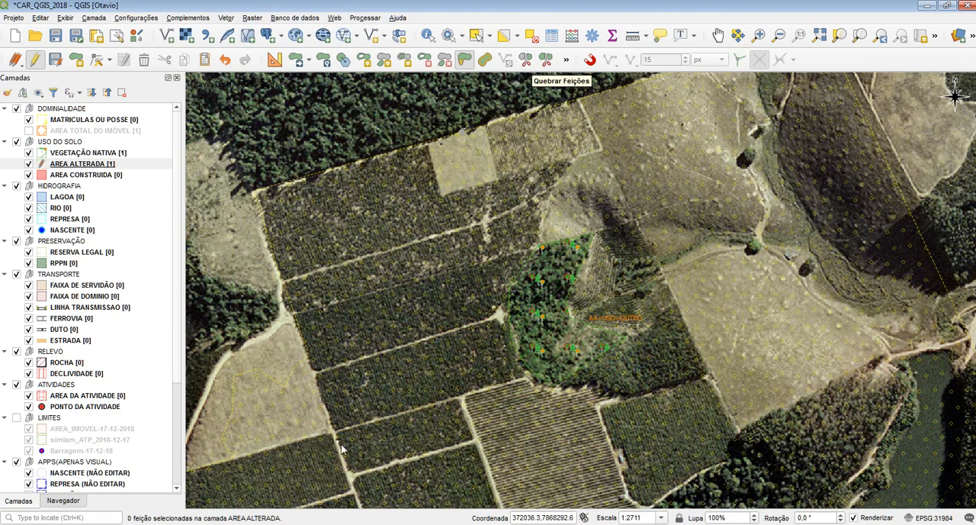
drag(353, 372, 522, 259)
drag(541, 354, 489, 258)
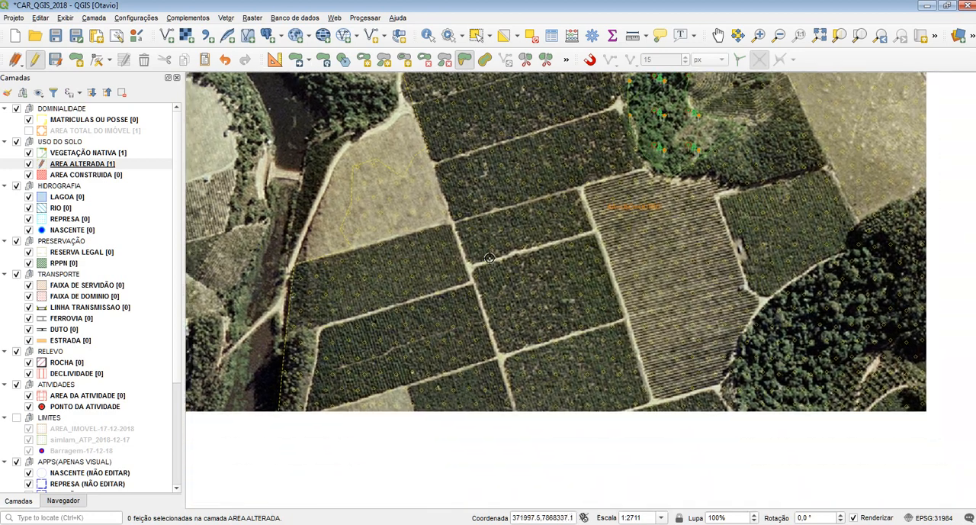
drag(479, 434, 458, 355)
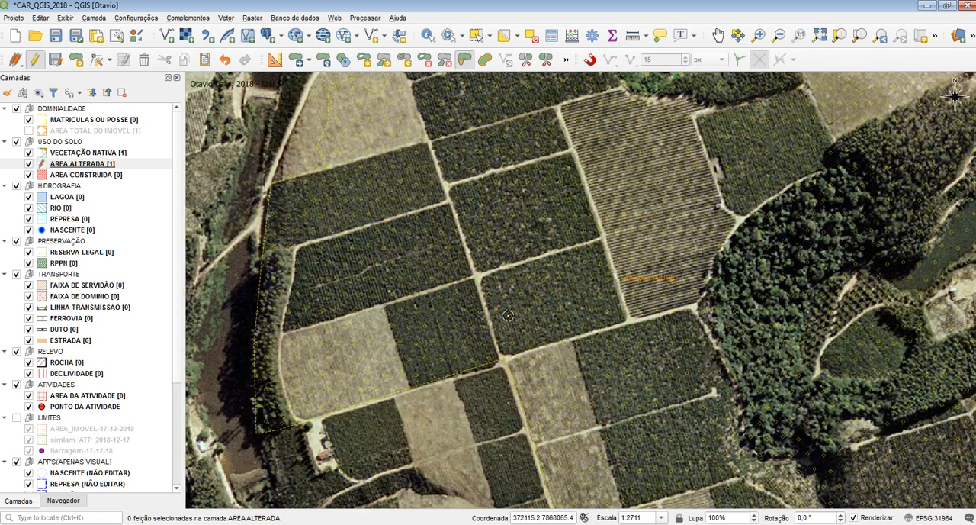
click(525, 64)
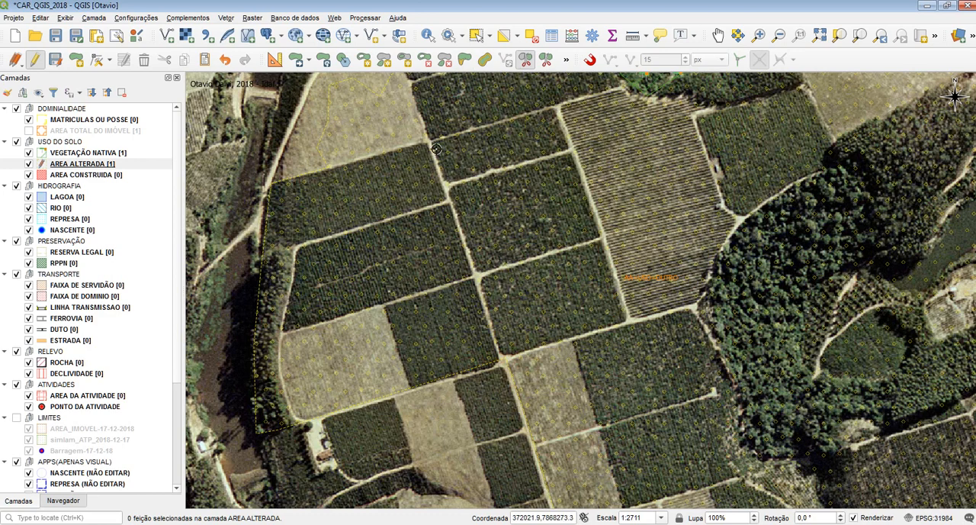
Step: Enable snapping for the split and set the snapping type to vertex and segment
click(592, 61)
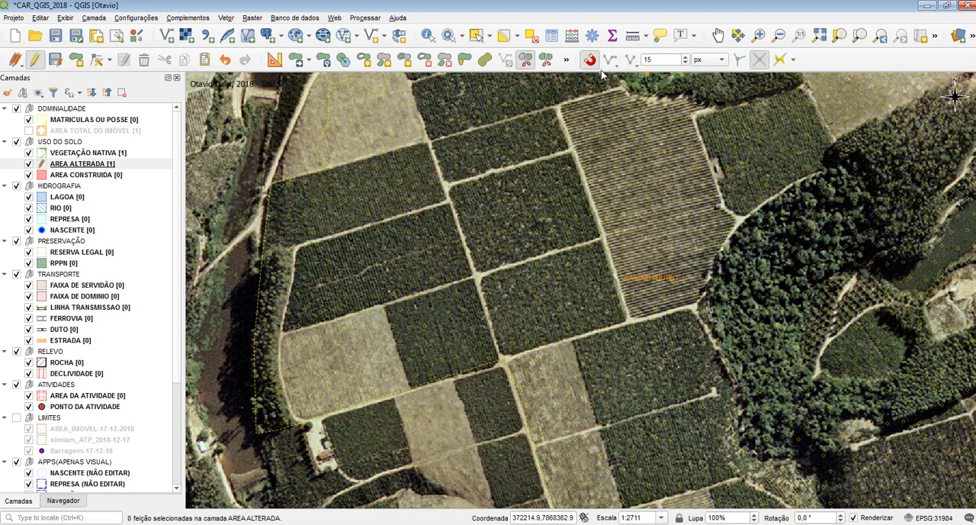
click(632, 59)
click(652, 77)
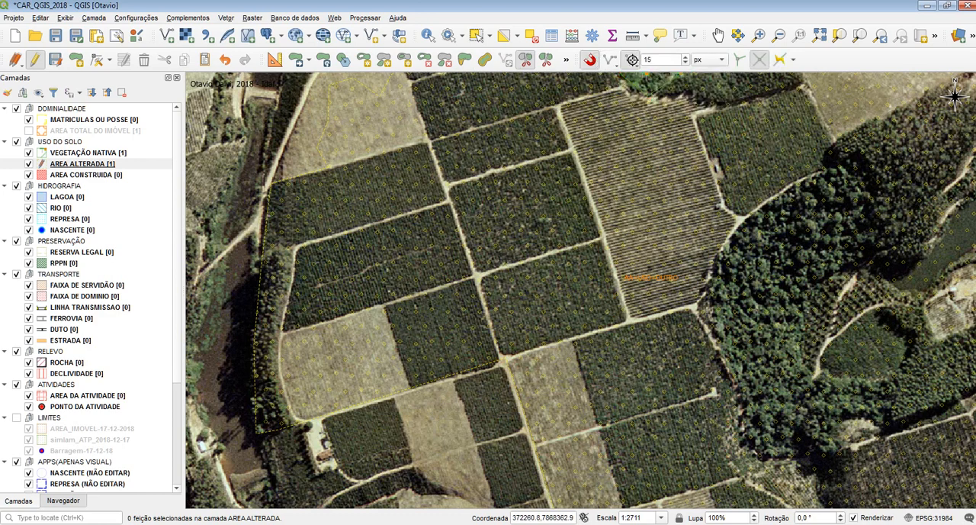
click(632, 59)
click(662, 89)
drag(535, 154, 518, 292)
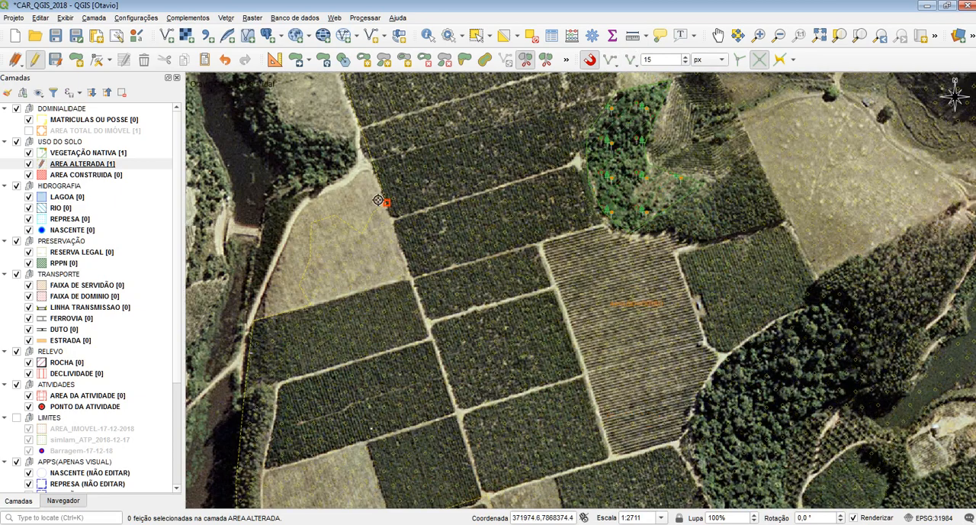
drag(455, 369, 430, 168)
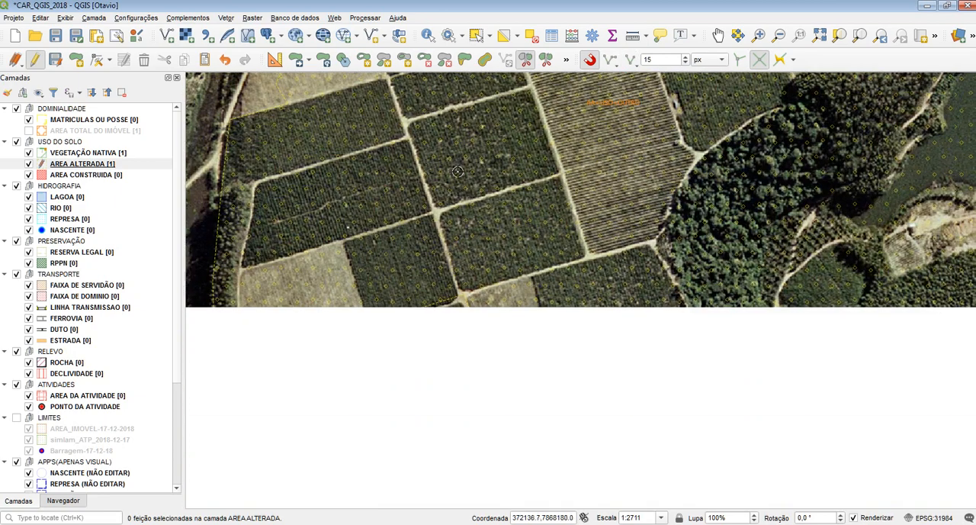
Step: Split AREA ALTERADA along the dirt road between the western and central plots, from the southern plots up past the northwestern bare field
click(459, 377)
click(462, 293)
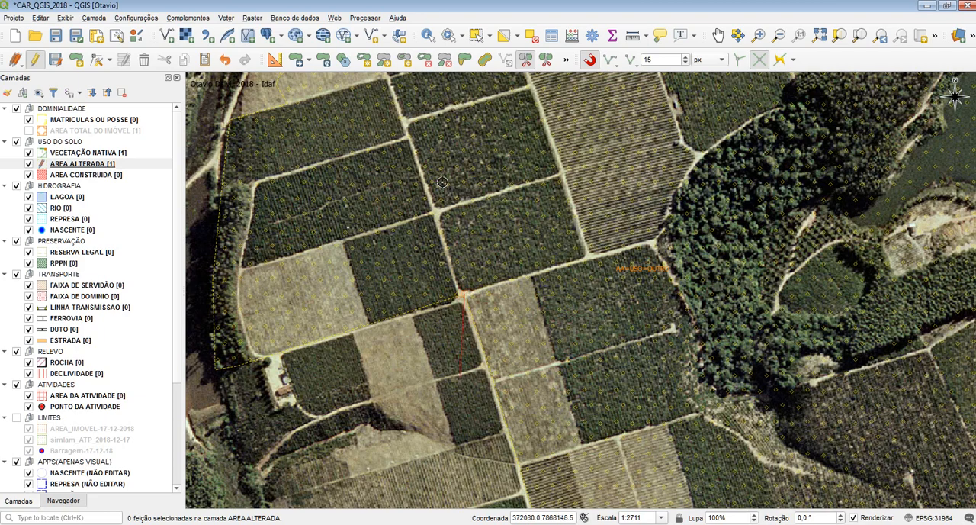
drag(421, 159, 447, 334)
click(395, 182)
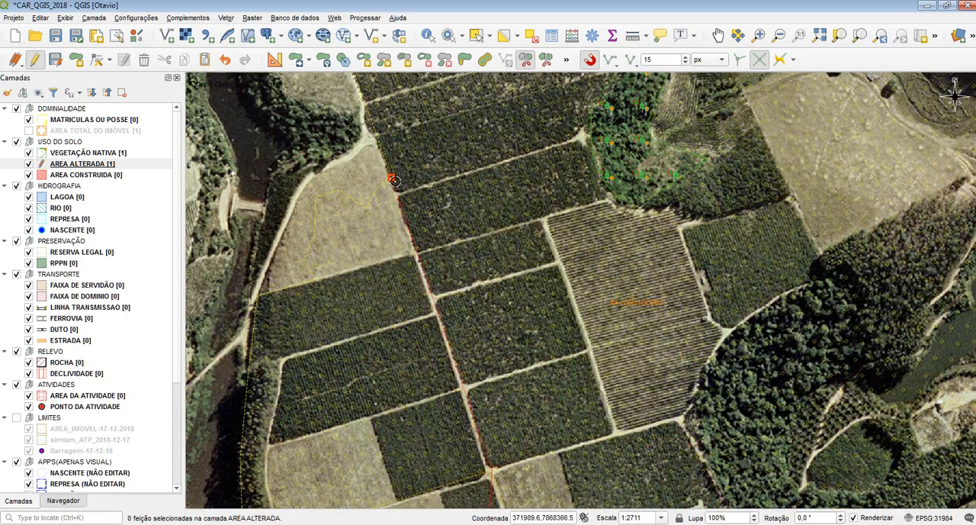
drag(352, 198, 304, 102)
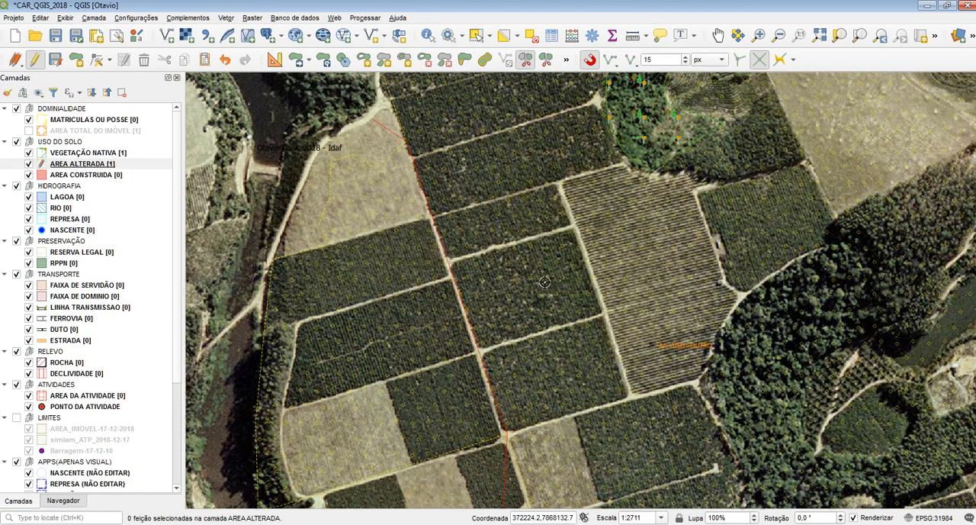
drag(458, 210, 522, 275)
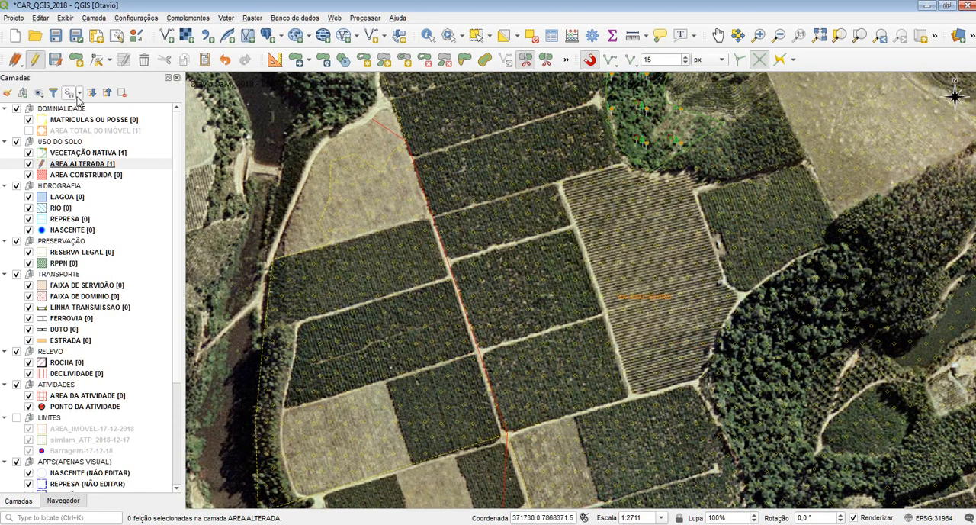
click(90, 162)
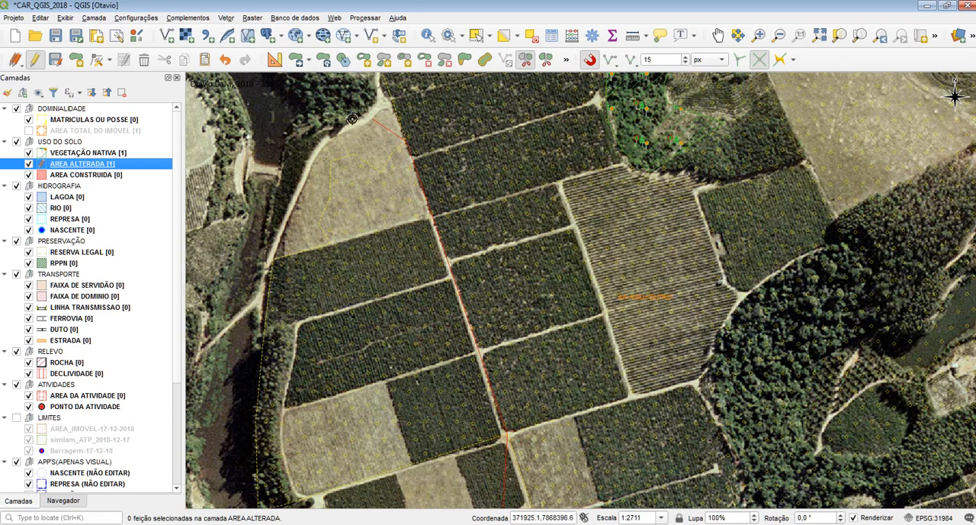
drag(350, 238, 320, 155)
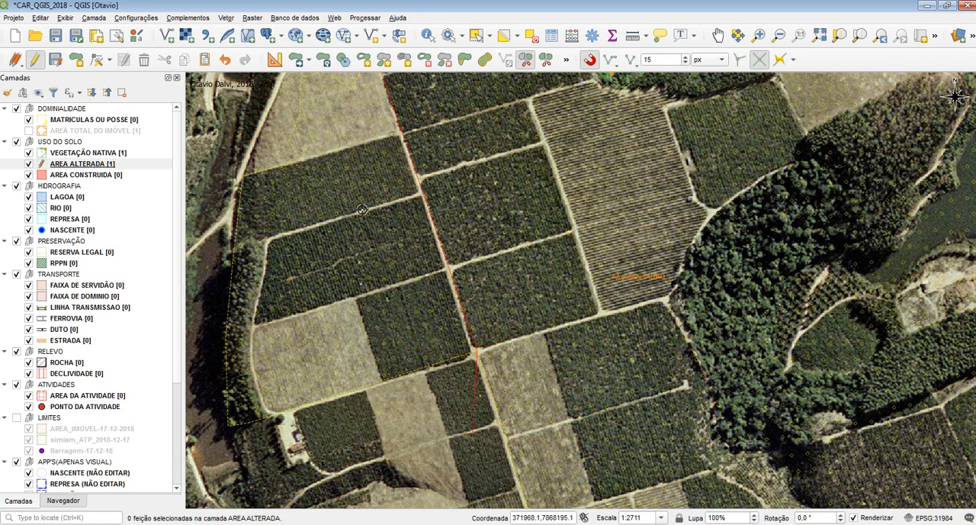
drag(330, 78, 385, 219)
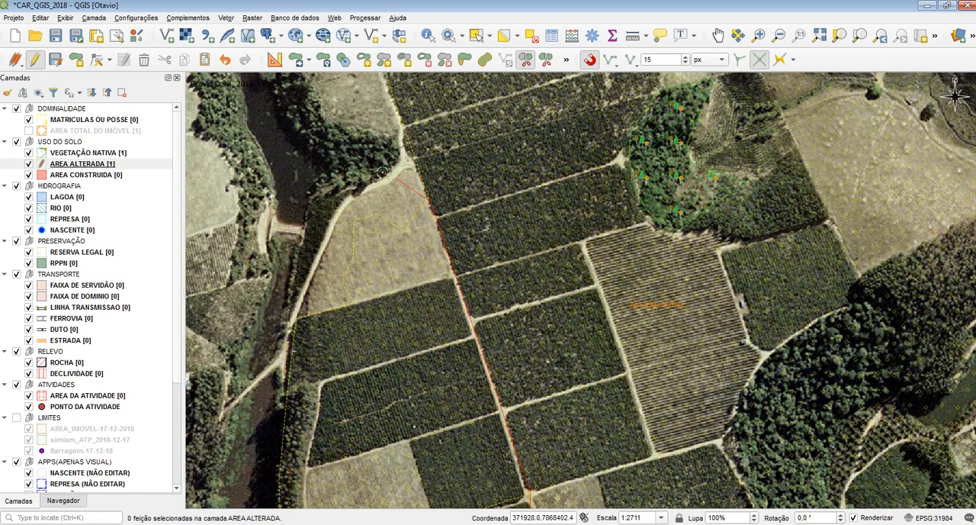
right_click(363, 170)
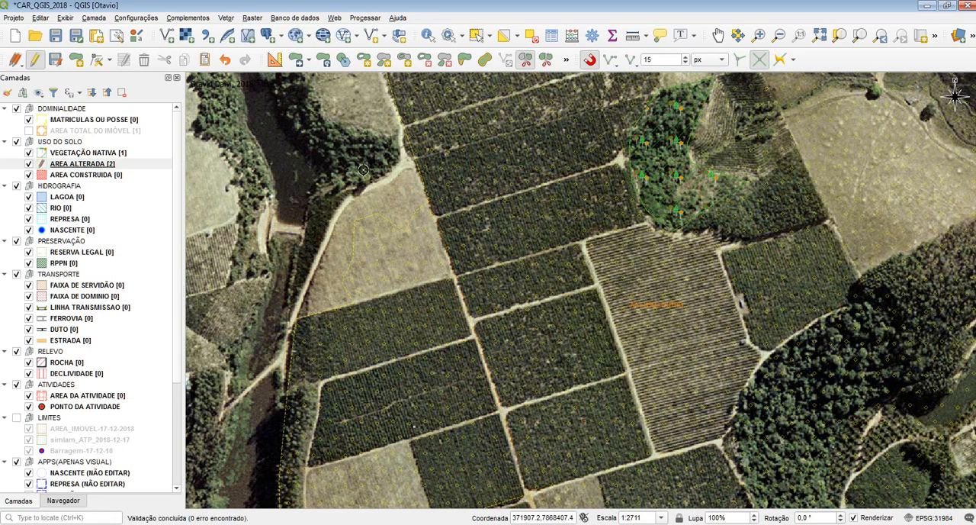
Step: Select the eastern and western parts of the split AREA ALTERADA in turn to check them, and clear the selection
click(476, 35)
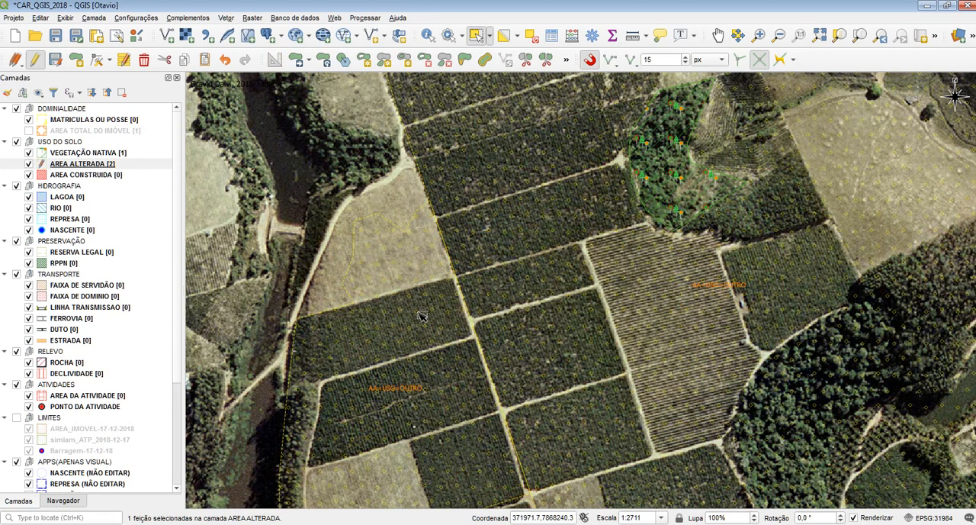
click(421, 330)
click(639, 280)
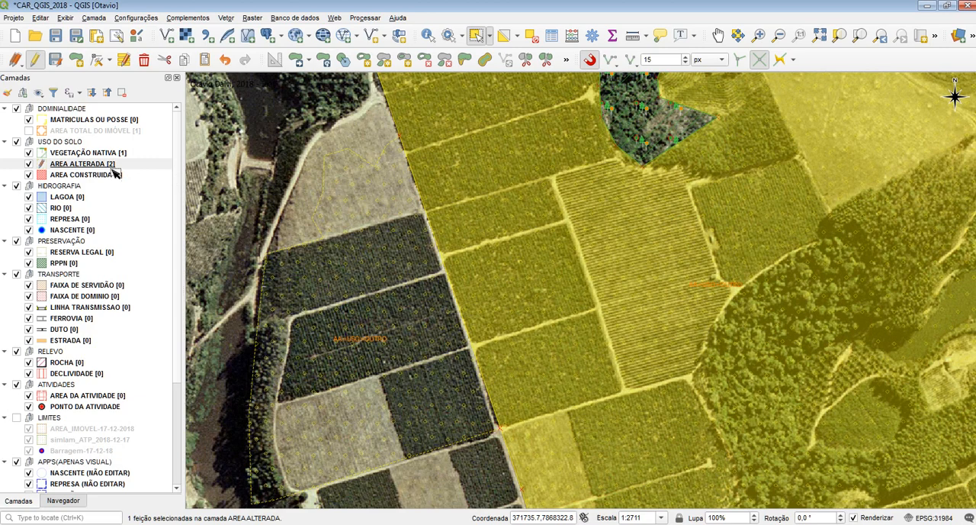
click(105, 165)
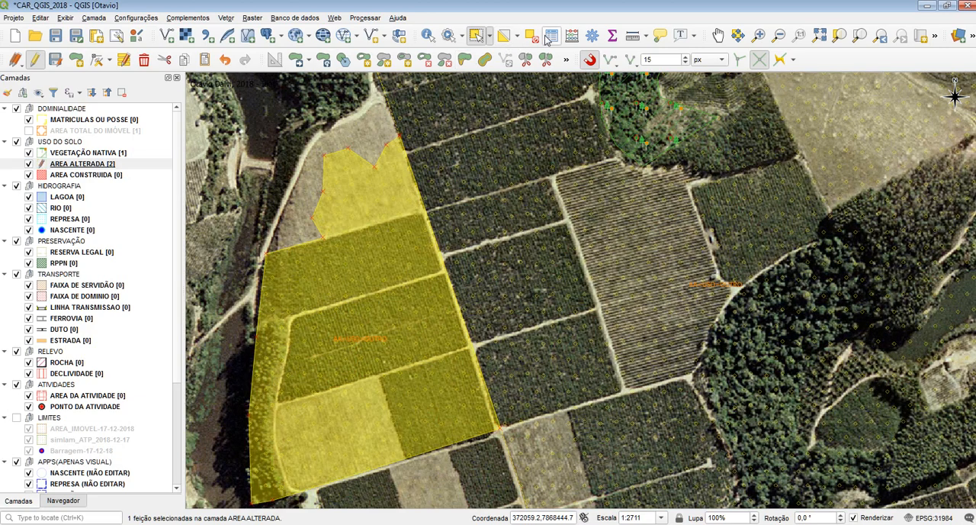
click(552, 36)
click(690, 136)
click(531, 36)
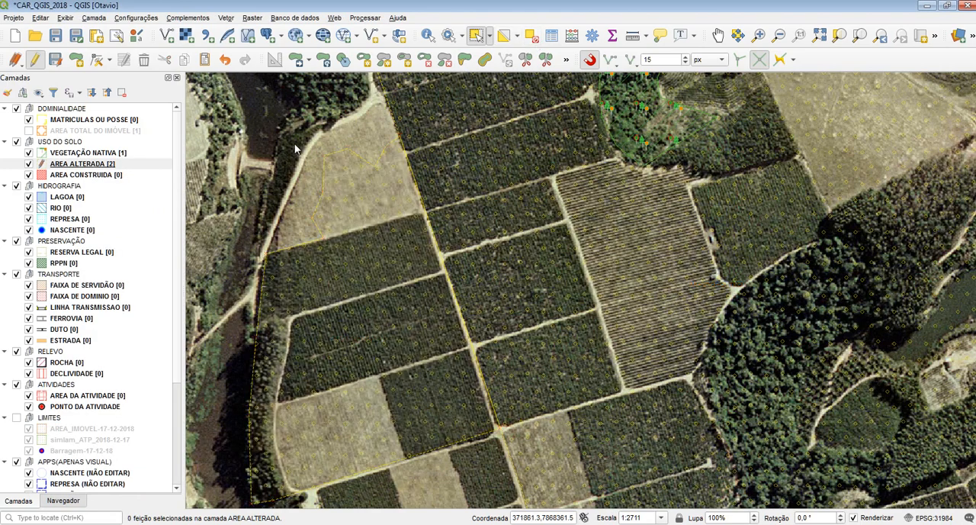
Step: Split both AREA ALTERADA polygons with one straight line from beyond the western boundary to beyond the eastern side of the lake
drag(305, 144, 307, 286)
drag(589, 318, 507, 313)
click(525, 59)
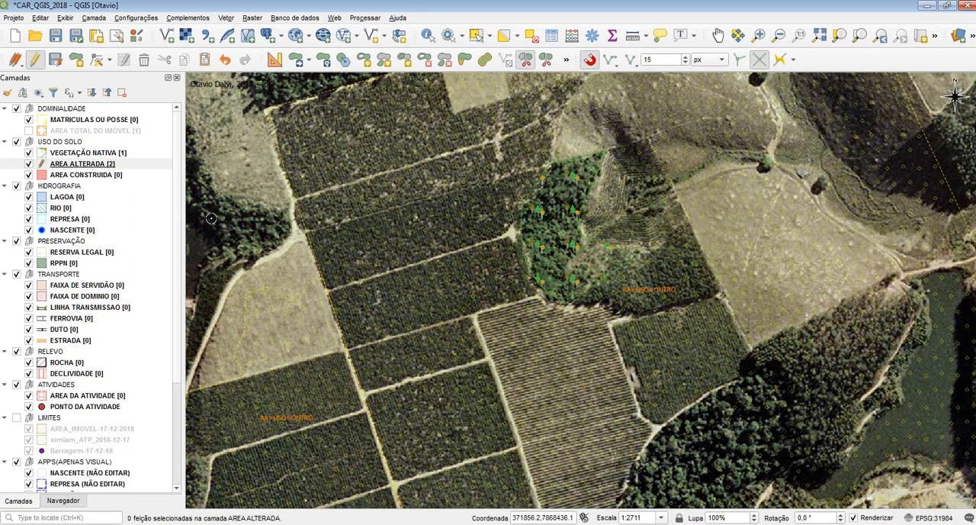
click(480, 135)
drag(470, 431, 584, 309)
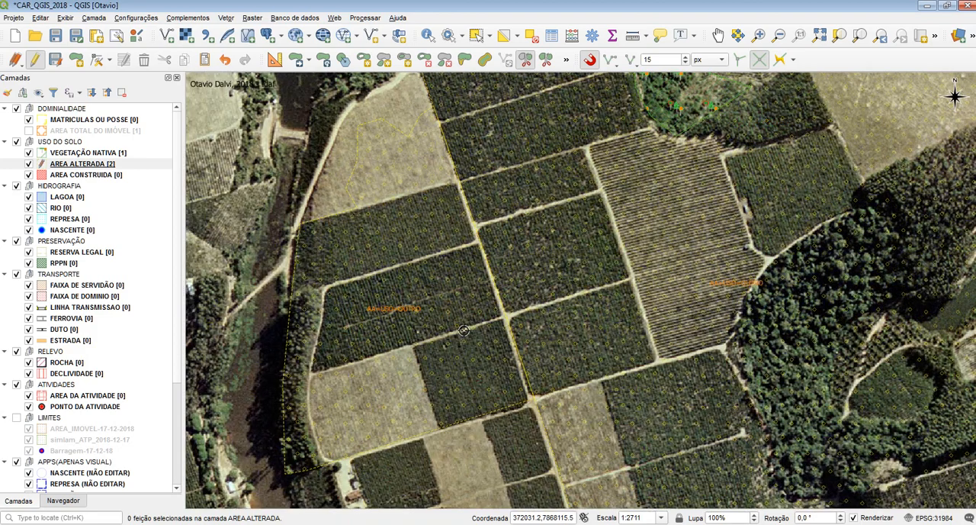
drag(559, 301, 511, 280)
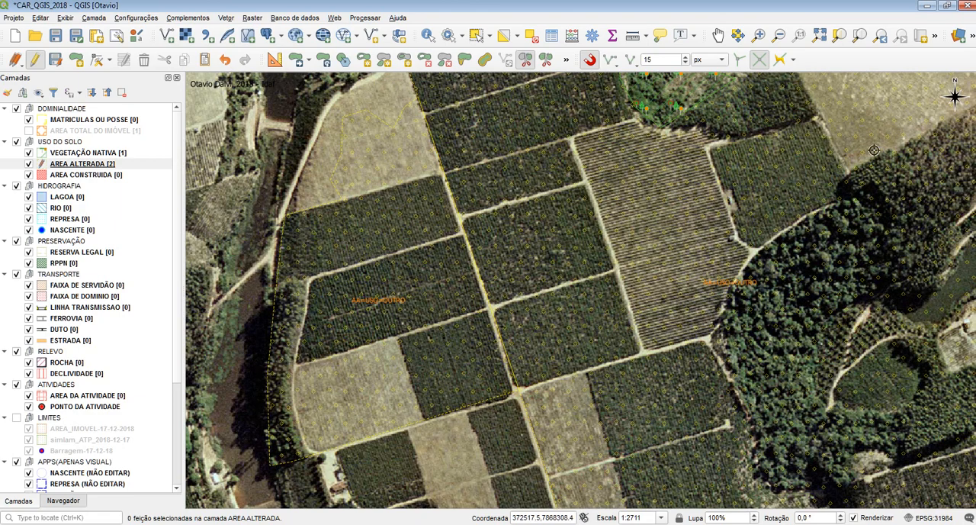
scroll(874, 150, down, 1)
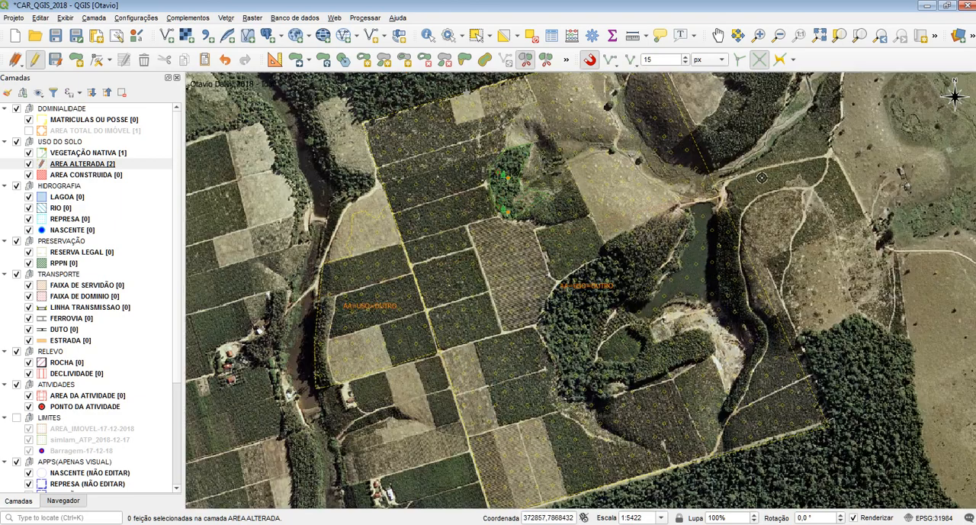
click(316, 298)
right_click(802, 188)
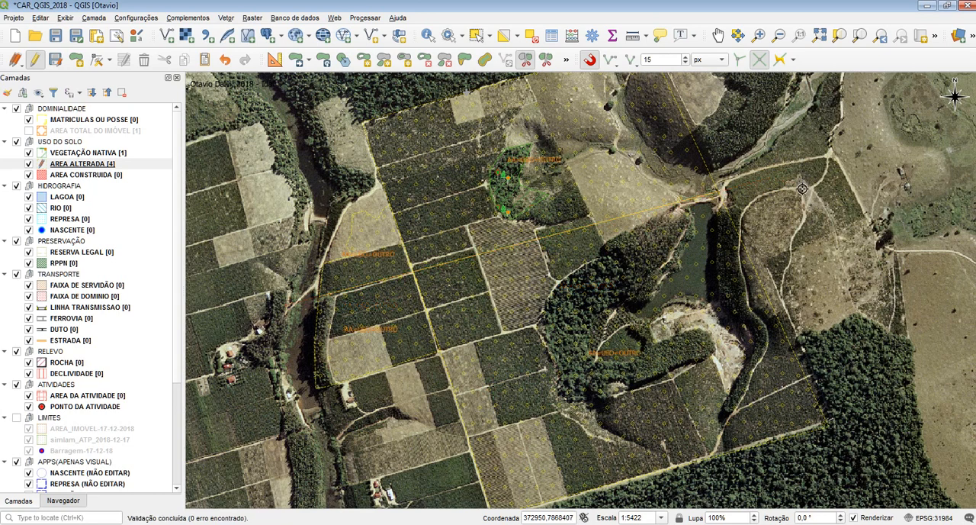
Step: Select the pieces produced by the crosswise split one after another to check their extents
click(476, 36)
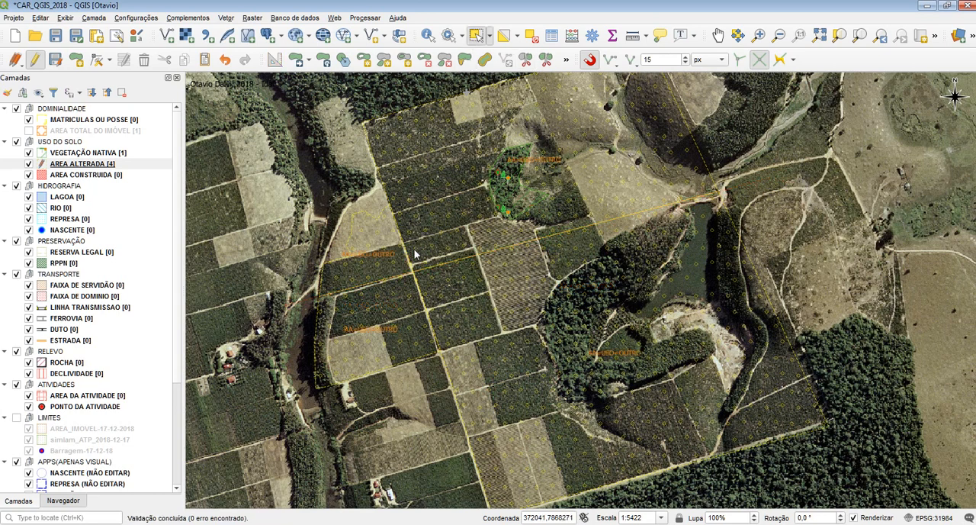
click(391, 287)
click(375, 266)
click(458, 244)
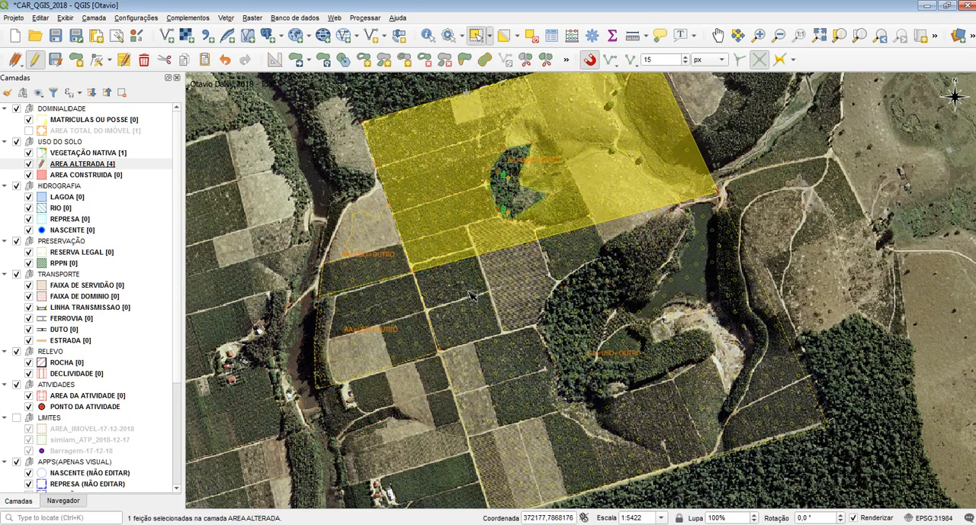
click(412, 324)
click(369, 261)
click(415, 238)
click(429, 245)
click(534, 281)
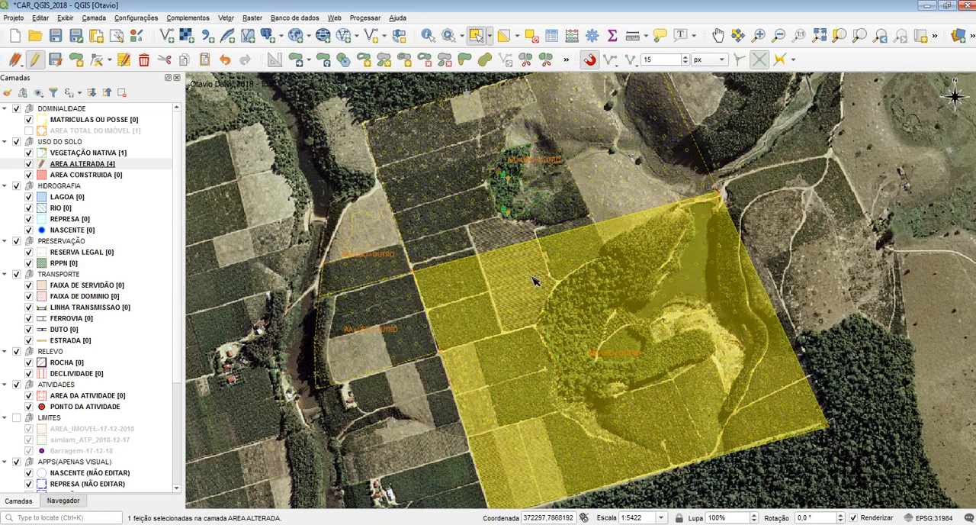
Step: Undo the crosswise split of both polygons and clear the selection
shift+click(546, 267)
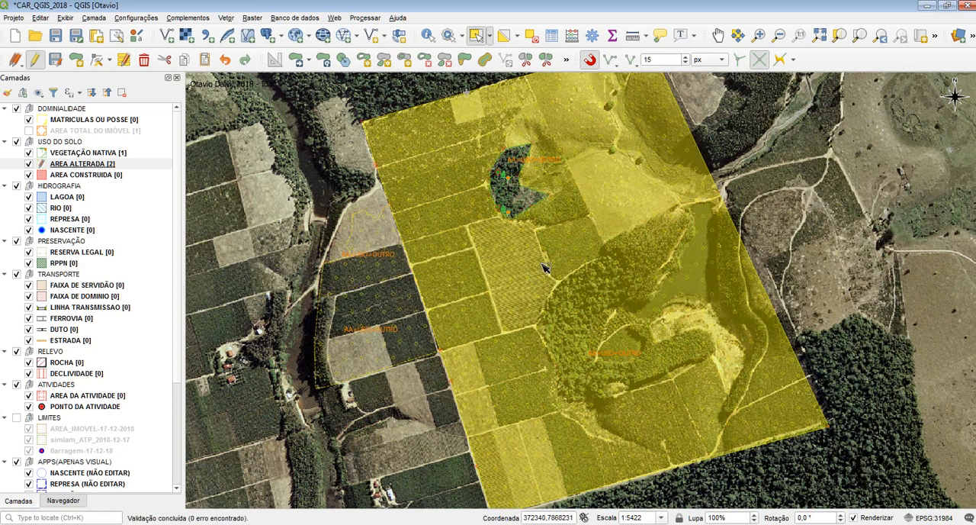
click(406, 293)
click(327, 171)
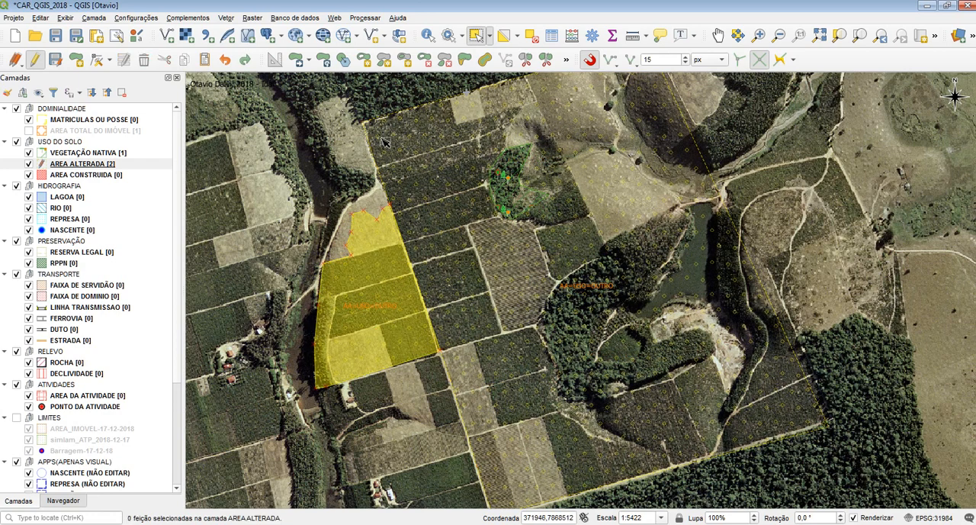
Step: Split only the western AREA ALTERADA polygon crosswise along the dirt road south of its northernmost dark plot
click(525, 64)
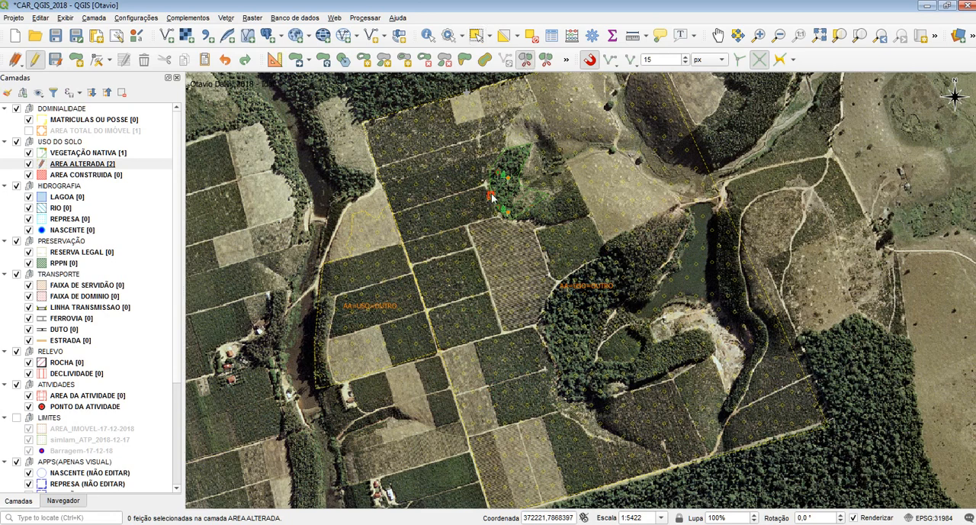
click(443, 263)
right_click(457, 308)
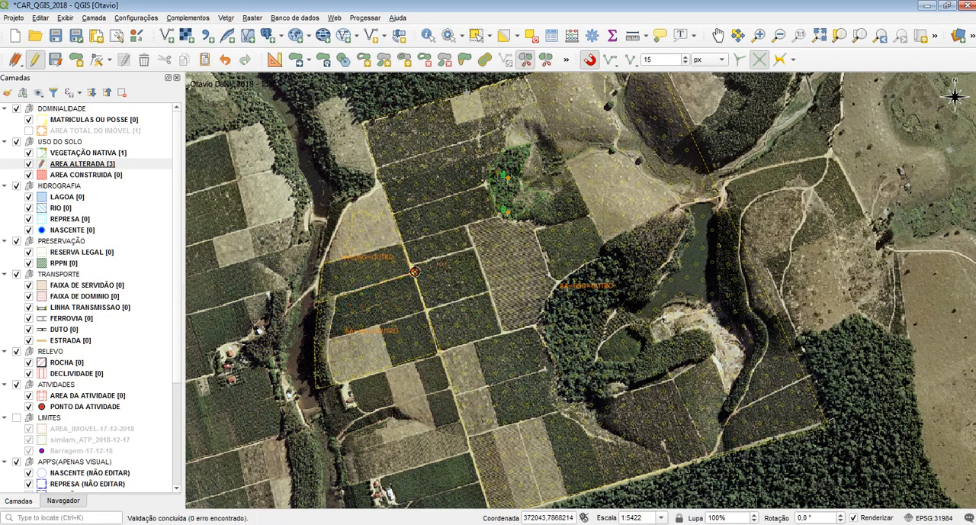
Step: Select the southern and northern pieces of the western polygon in turn to check the split, and clear the selection
click(480, 42)
click(407, 307)
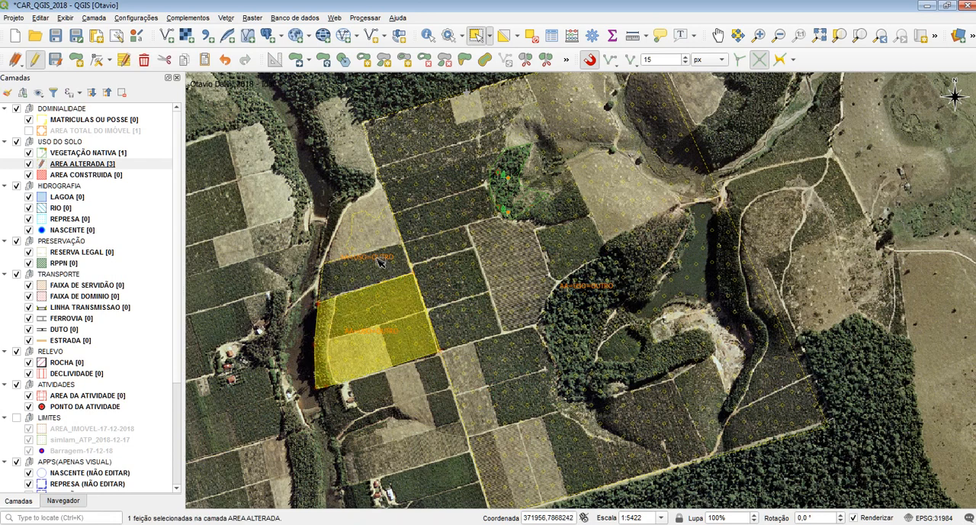
click(377, 258)
click(289, 245)
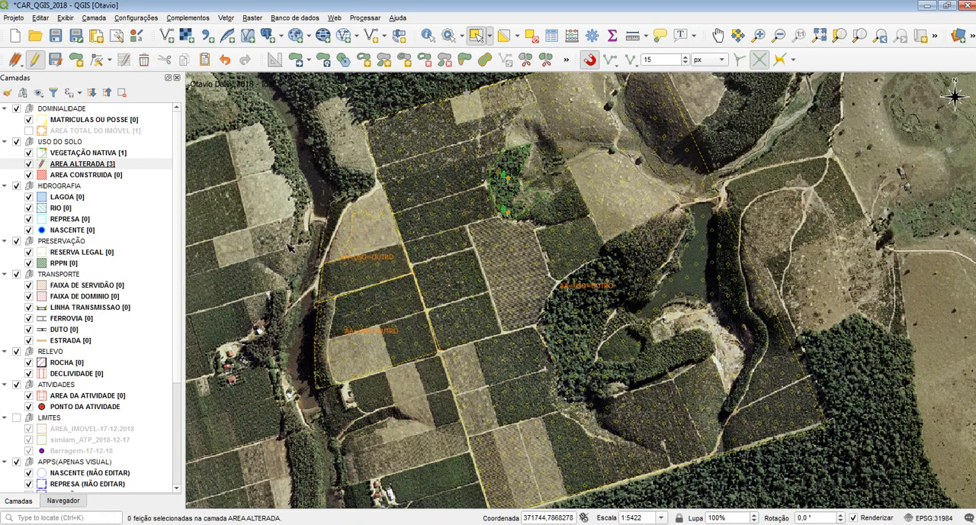
Step: Reshape the eastern AREA ALTERADA polygon westward over the southwestern plots, reaching the edge of the bare field, and select it
click(464, 59)
scroll(421, 350, up, 2)
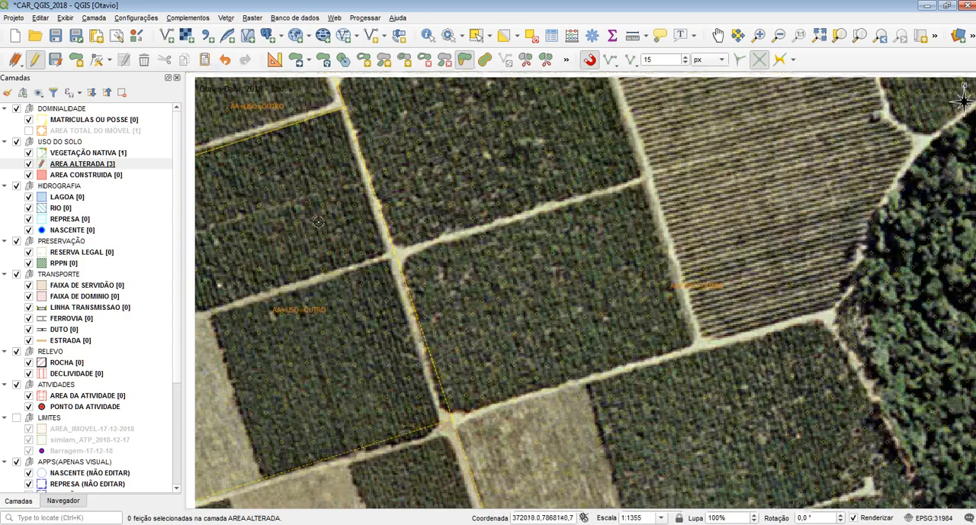
drag(422, 350, 637, 445)
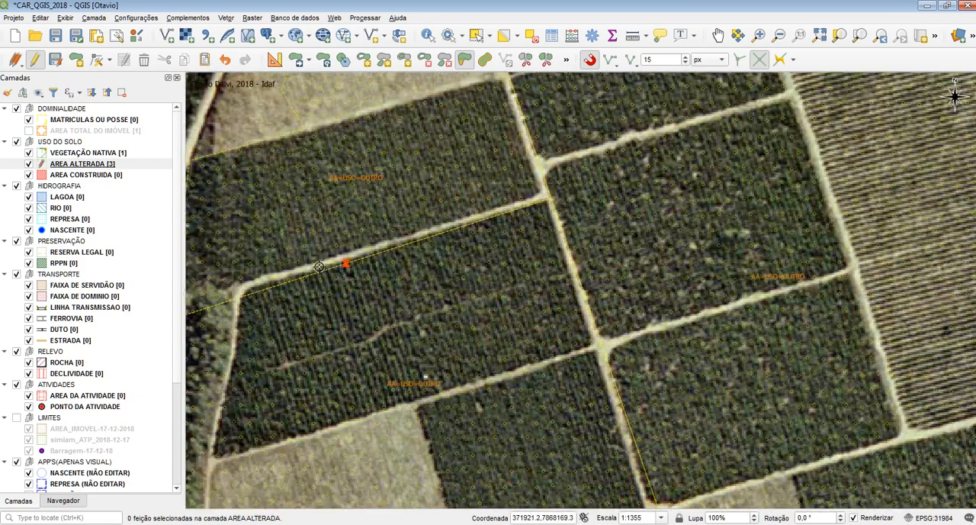
drag(304, 268, 535, 213)
drag(634, 234, 408, 328)
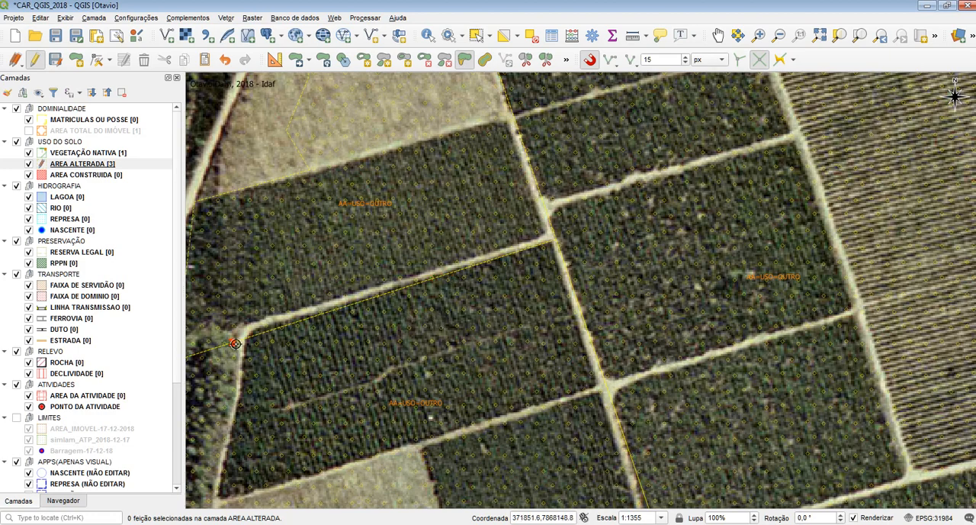
drag(439, 376, 421, 236)
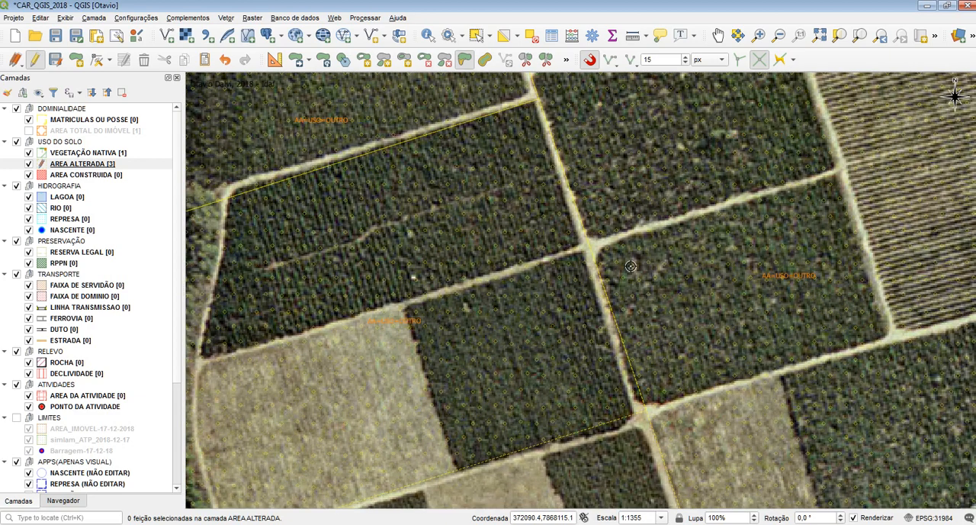
drag(669, 351, 605, 333)
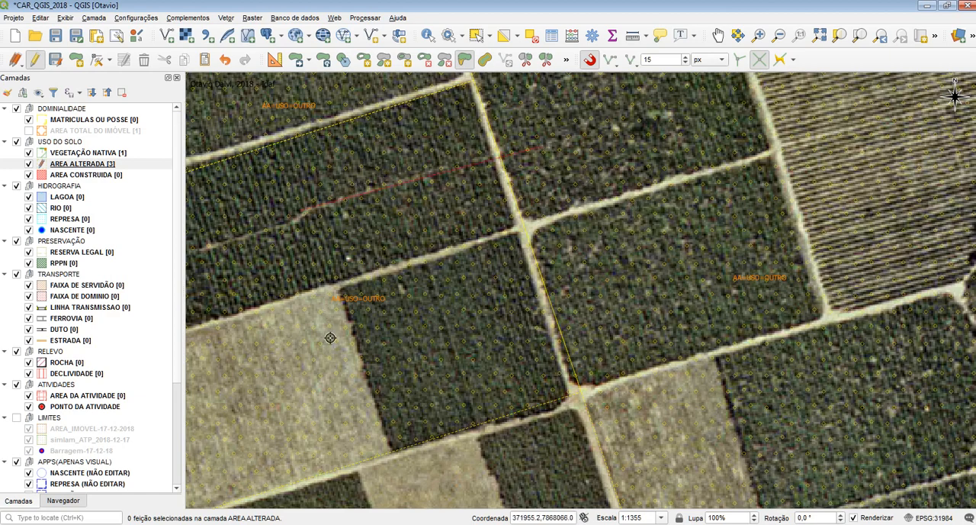
click(348, 402)
right_click(632, 248)
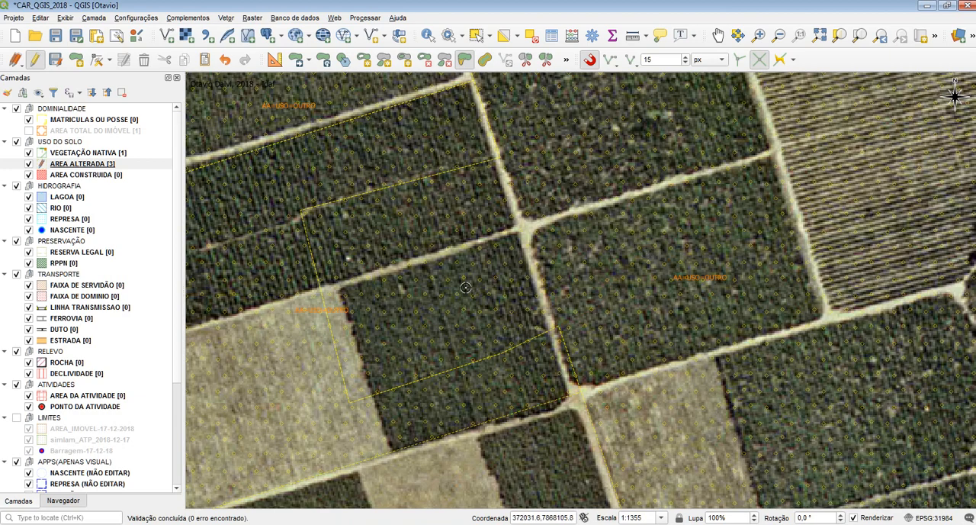
click(475, 35)
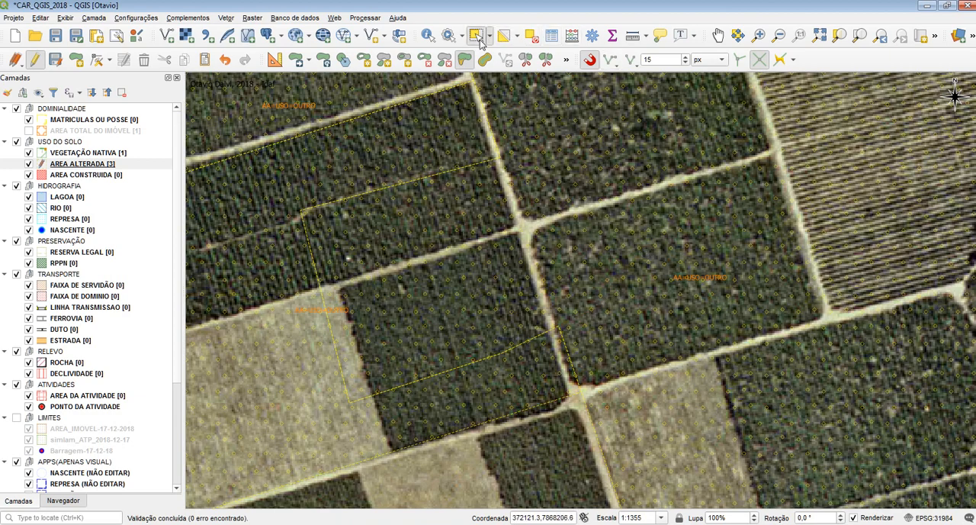
click(596, 174)
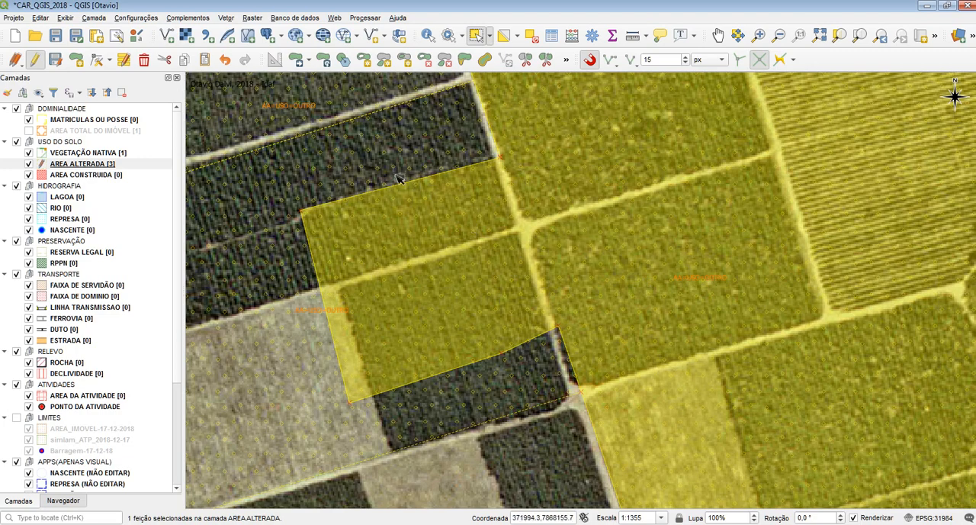
Step: Select the western and eastern AREA ALTERADA polygons in turn to check the boundary reshaped over the southwestern plots
click(345, 180)
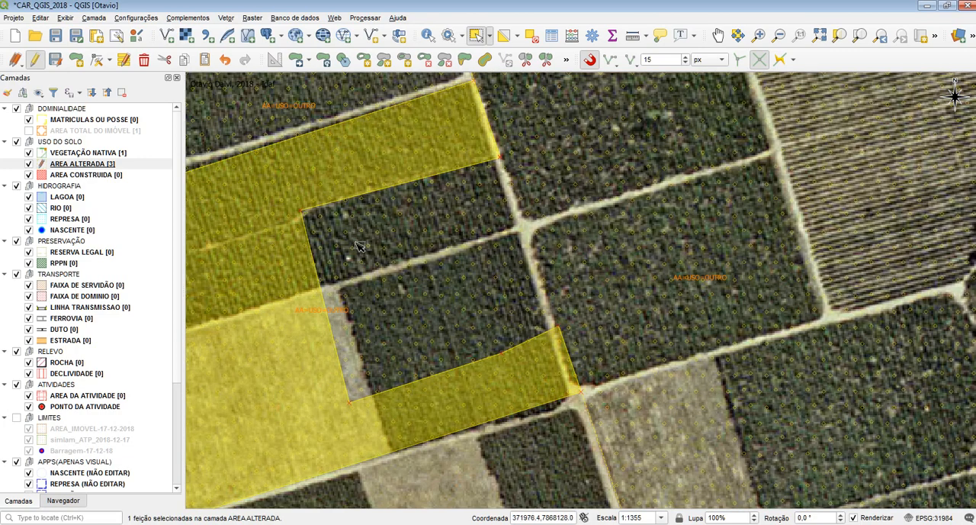
click(421, 288)
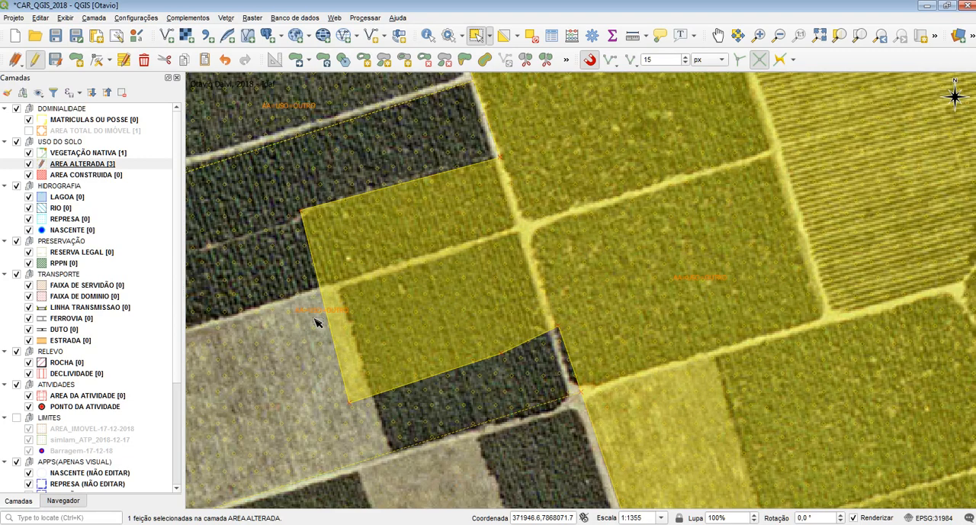
click(317, 322)
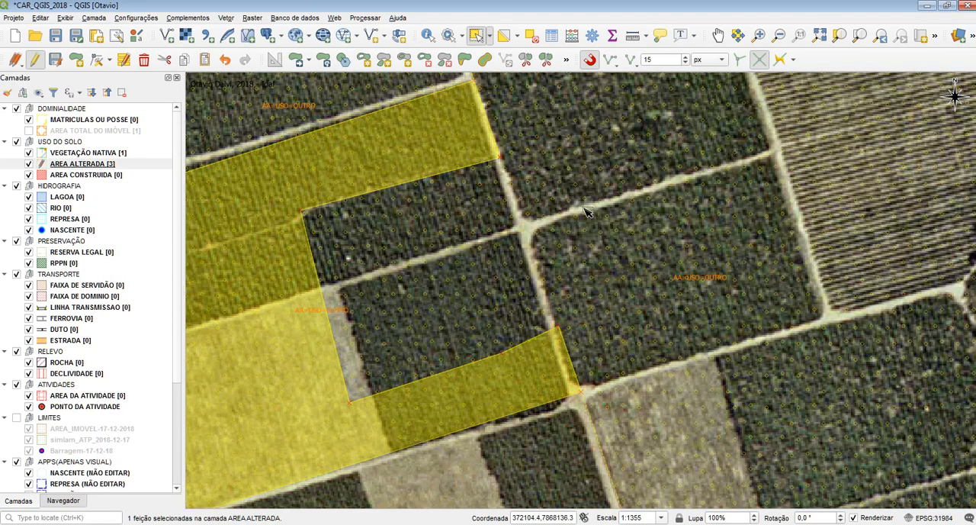
click(595, 270)
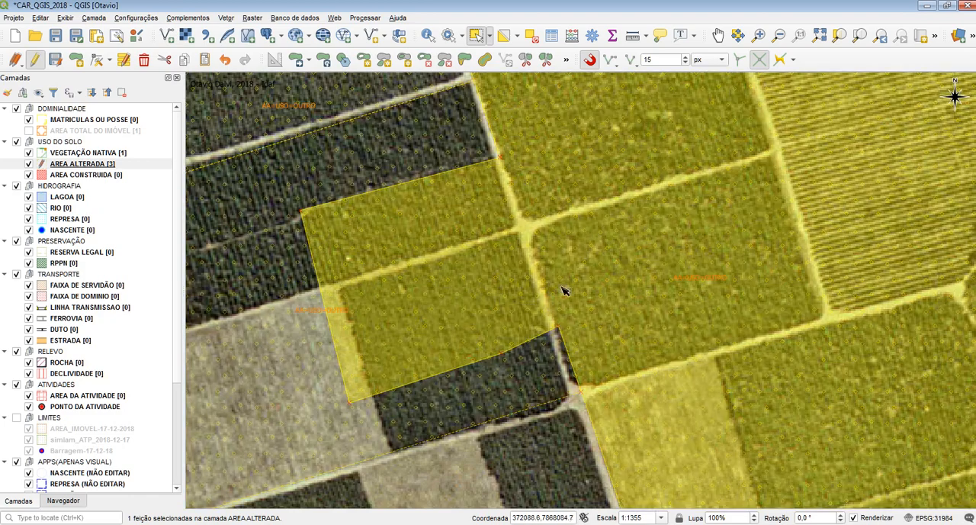
Step: Select the northwestern and eastern polygons separately and together to examine their shared boundary, and clear the selection
scroll(540, 232, down, 1)
drag(536, 171, 535, 378)
click(443, 291)
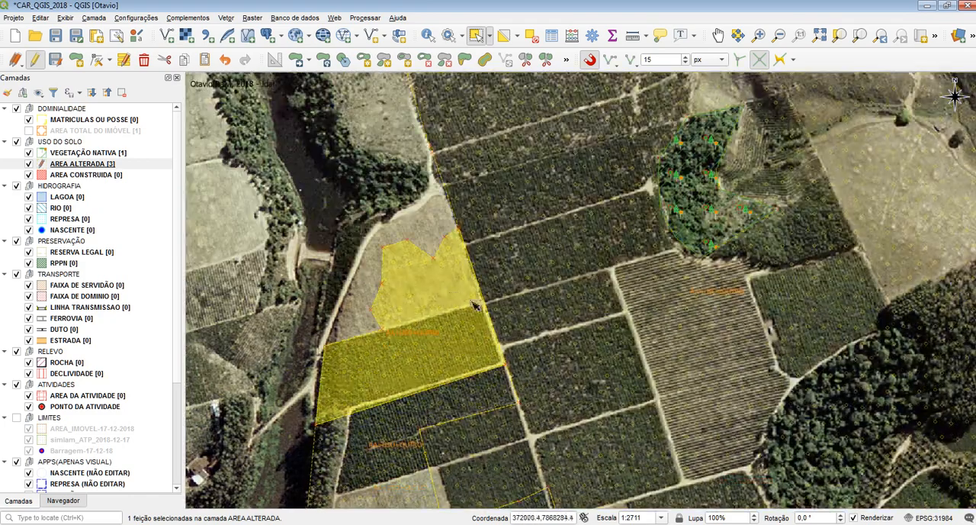
scroll(472, 305, up, 1)
click(411, 297)
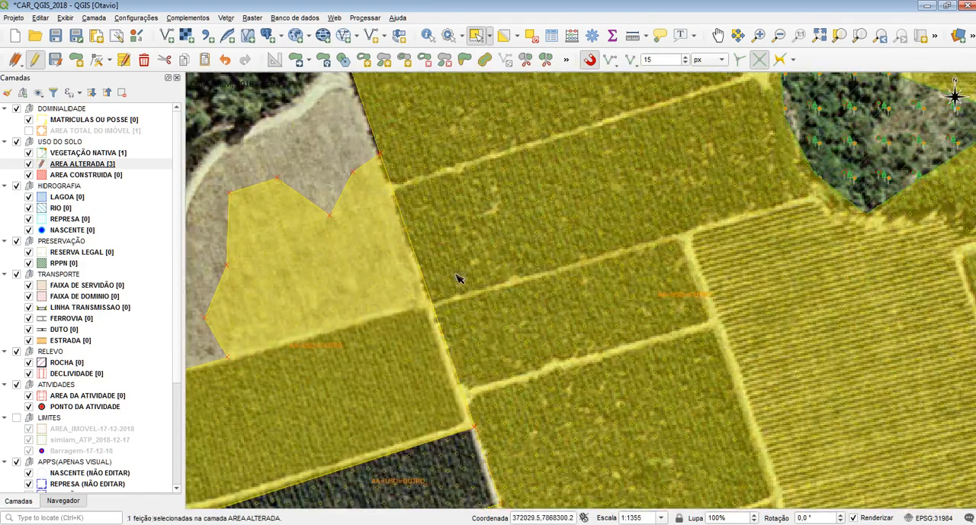
click(456, 275)
click(371, 313)
drag(475, 328, 379, 281)
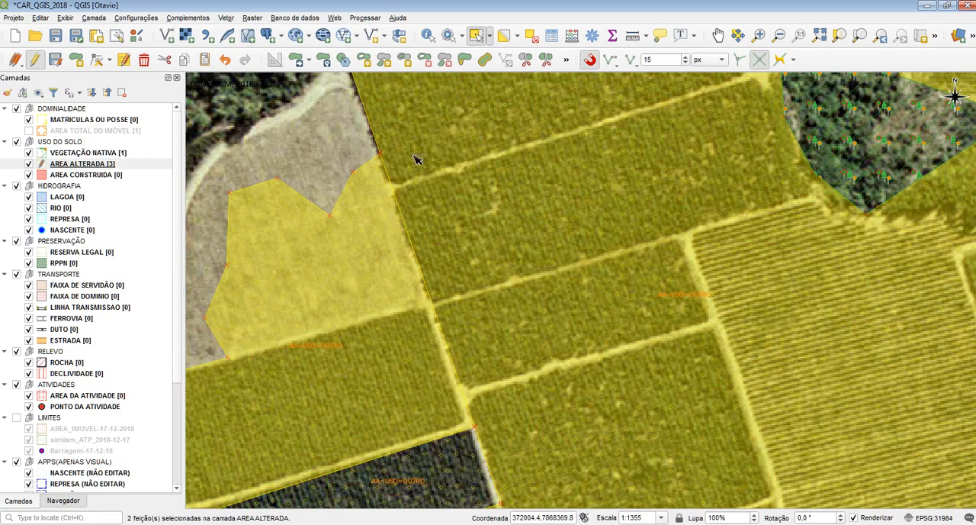
click(343, 157)
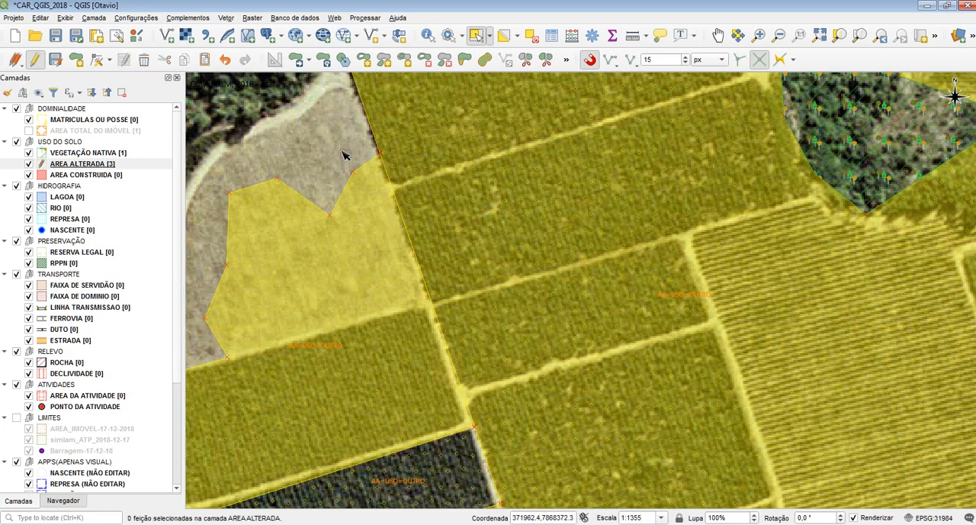
Step: Reshape only the northwestern polygon, cutting a notch into its eastern edge near the road junction, and select the polygons to check it
click(367, 297)
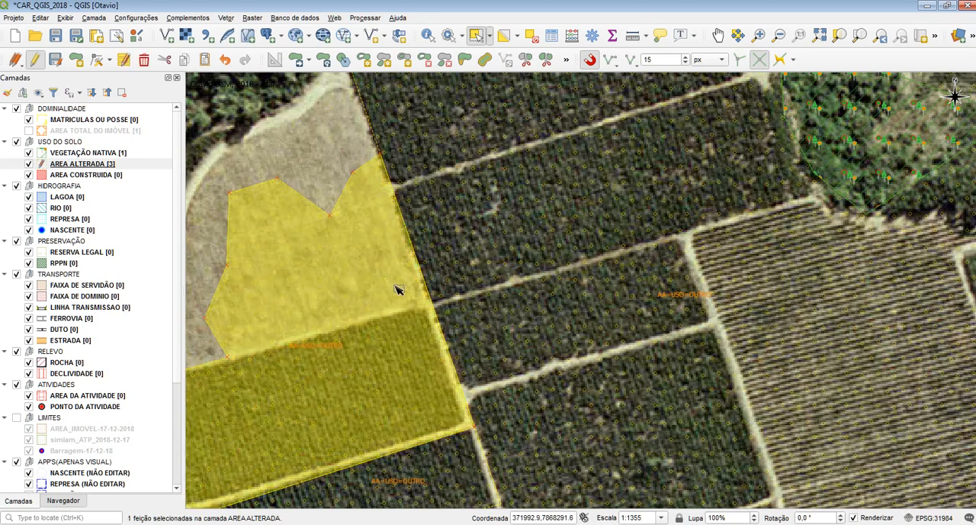
click(462, 62)
click(477, 326)
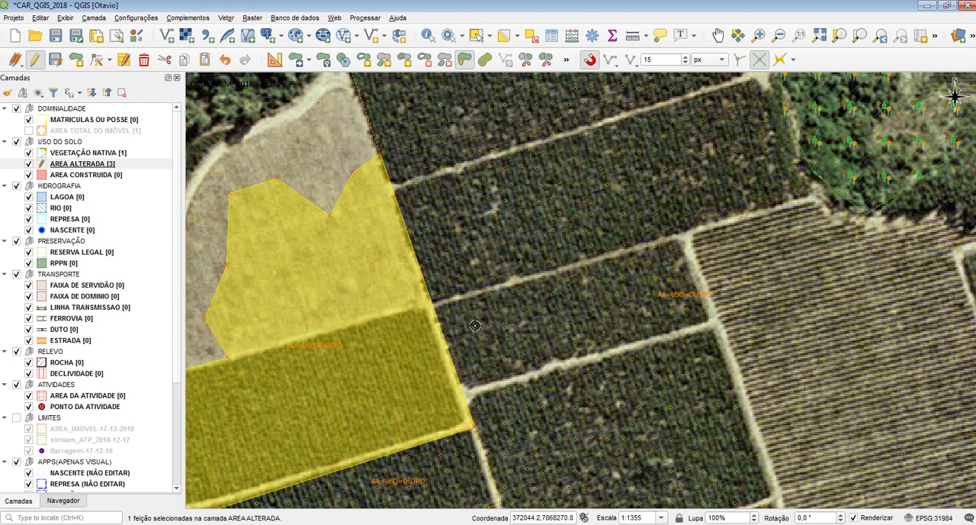
click(388, 340)
click(375, 271)
click(465, 234)
right_click(487, 225)
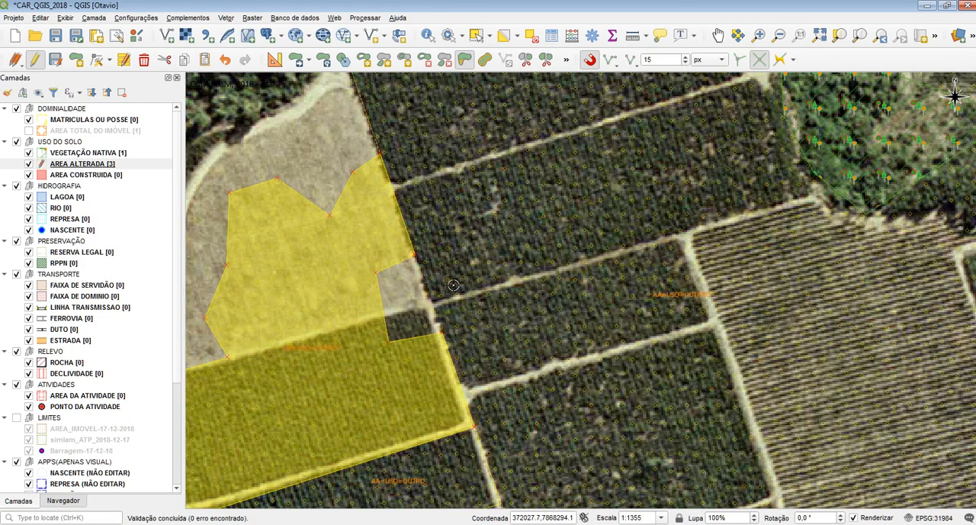
click(476, 36)
click(488, 229)
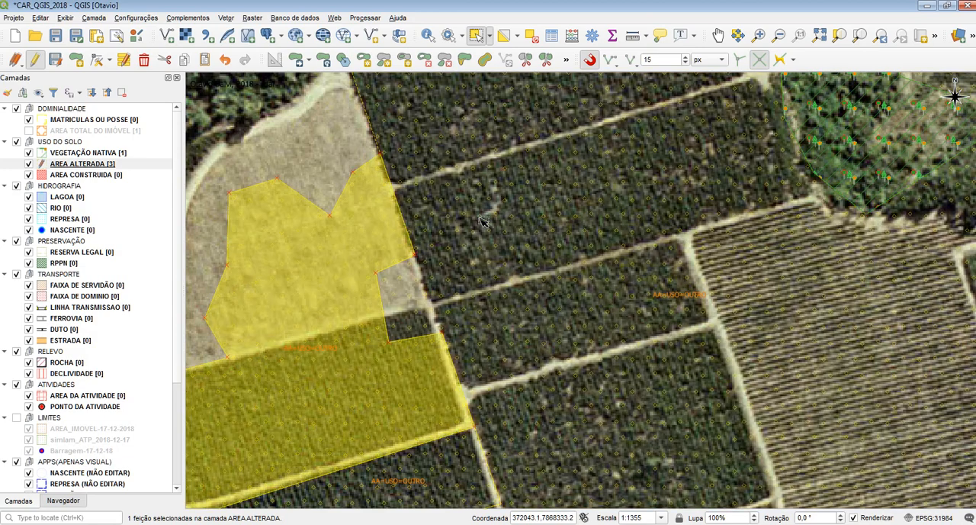
Step: Undo the notch reshape and select the northwestern and eastern polygons together
key(ctrl+z)
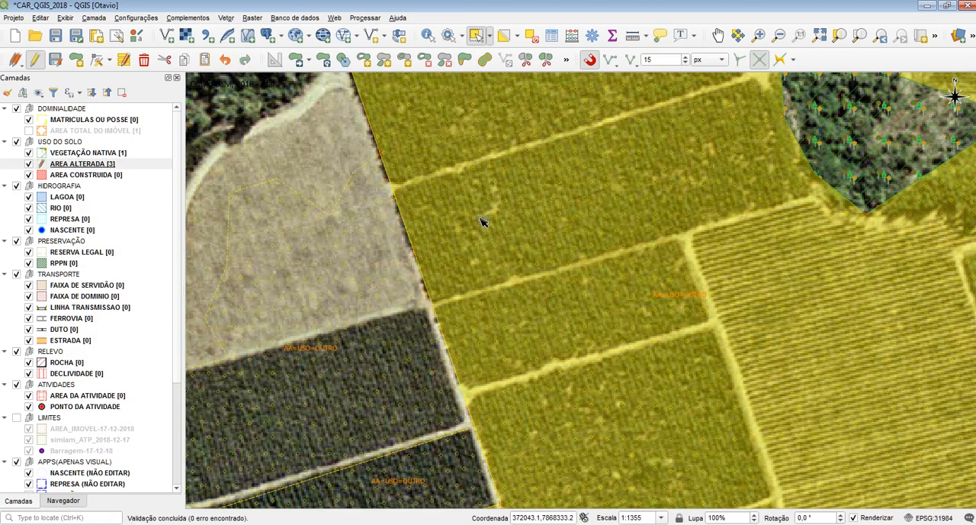
click(371, 221)
ctrl+click(404, 211)
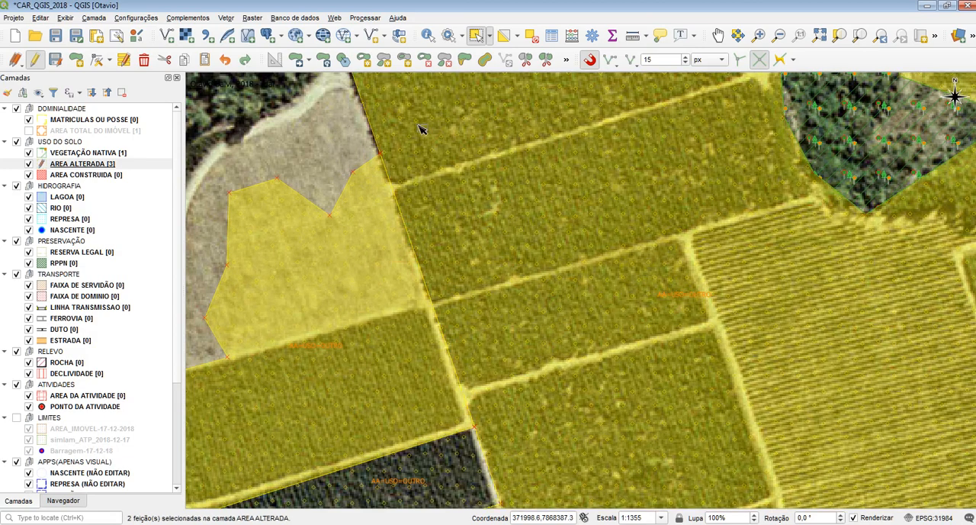
click(465, 61)
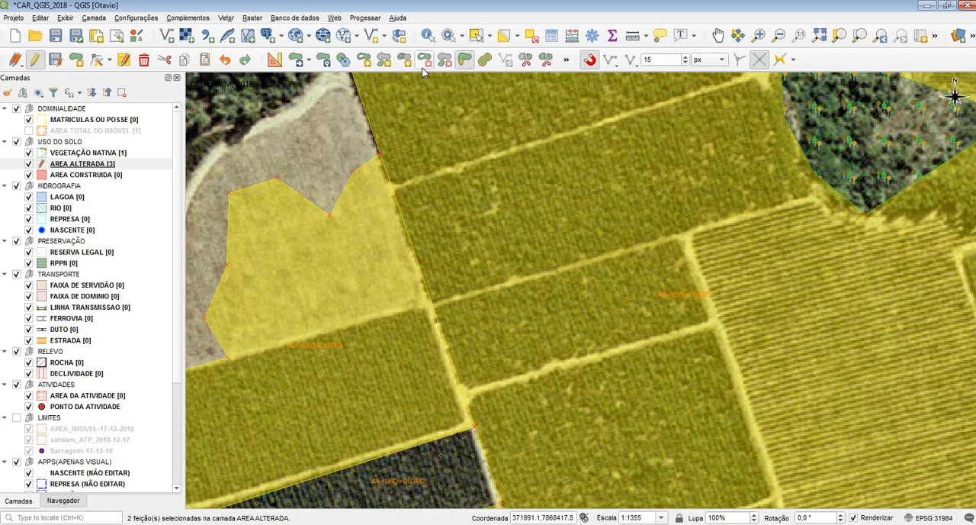
click(476, 36)
Step: Select only the northwestern polygon and split off a small triangle at its eastern edge, just north of the road junction
click(356, 242)
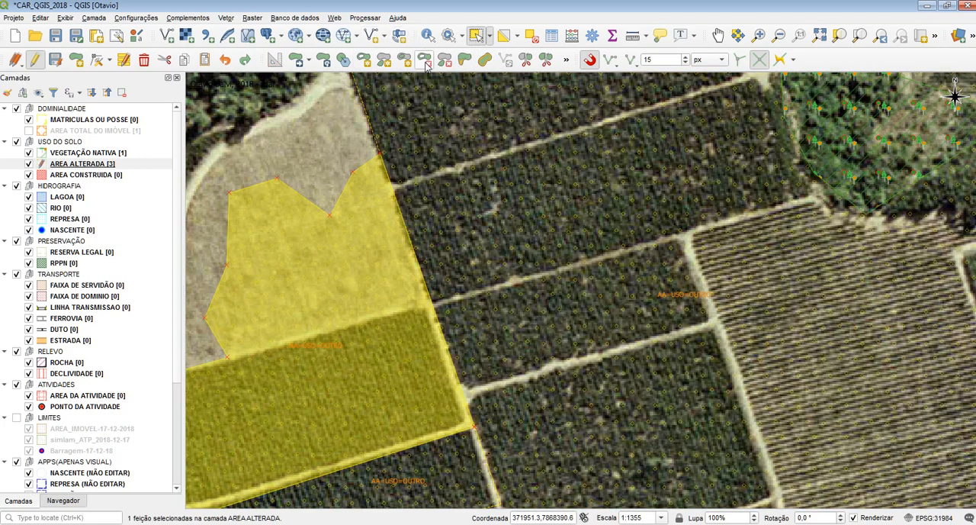
click(525, 59)
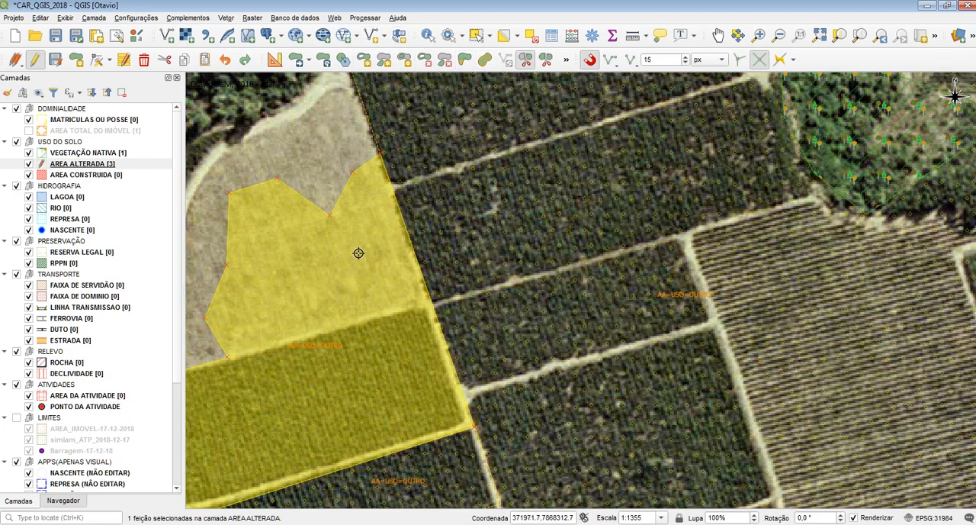
click(382, 212)
click(444, 232)
click(382, 297)
right_click(506, 335)
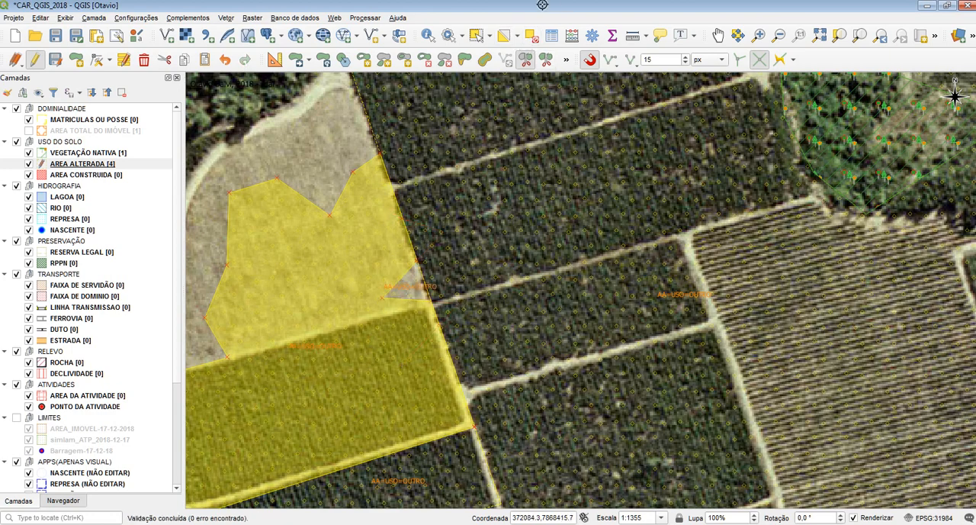
Step: Select the small triangular piece to check the split, and undo that split
click(476, 36)
click(479, 195)
click(393, 276)
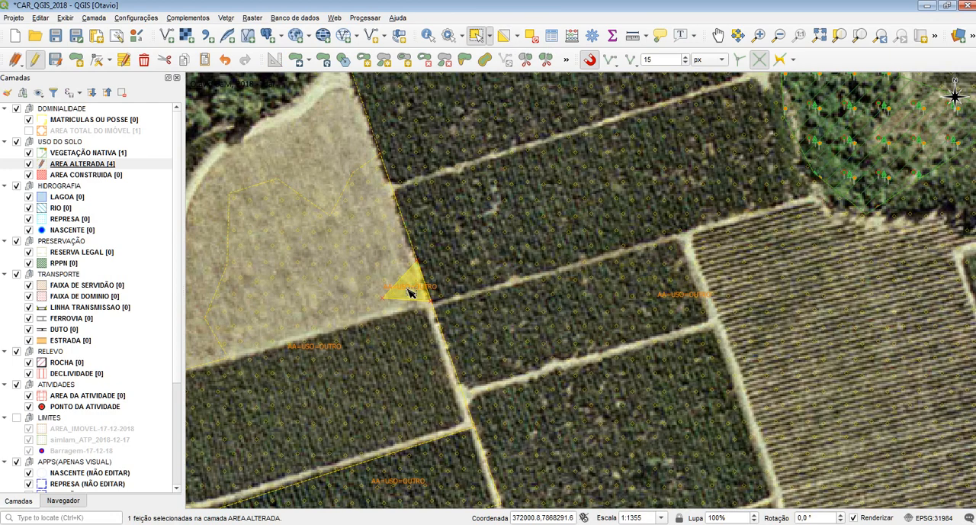
key(ctrl+z)
Step: Select the northwestern and eastern polygons together and reshape their common boundary so the dark plot between the two roads joins the northwestern polygon
click(408, 262)
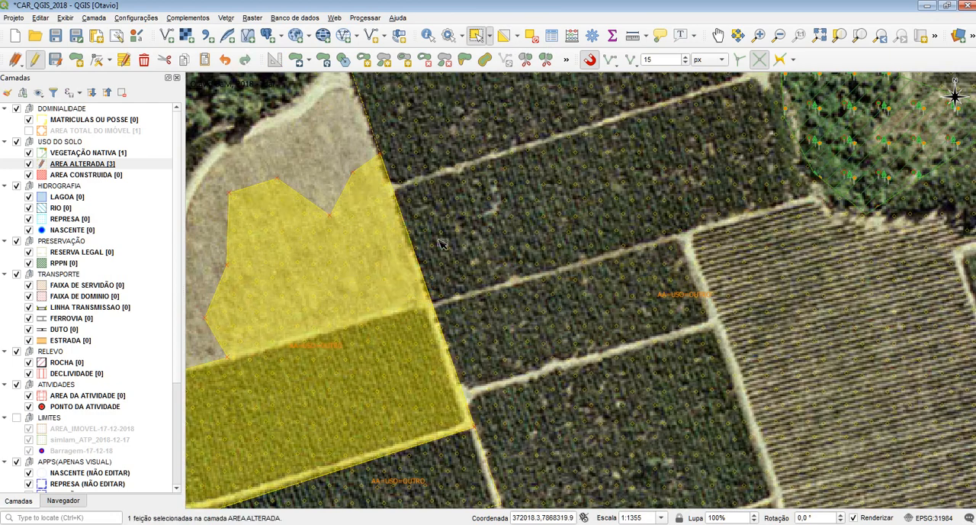
click(450, 239)
click(351, 286)
ctrl+click(449, 251)
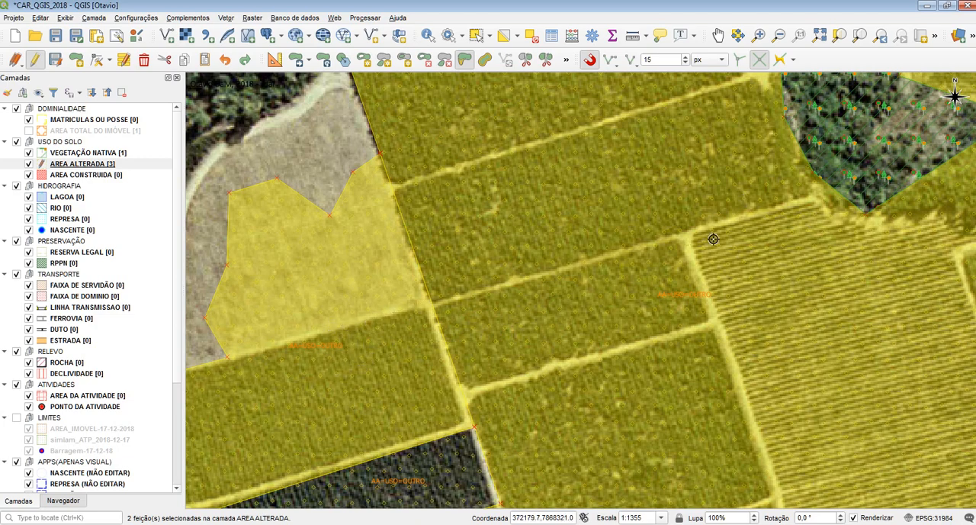
click(689, 236)
click(645, 107)
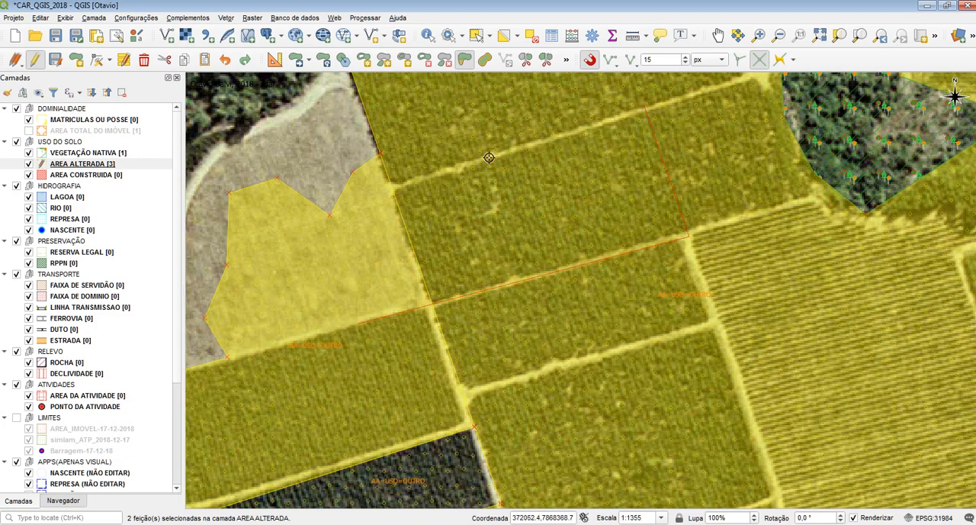
click(391, 185)
right_click(361, 202)
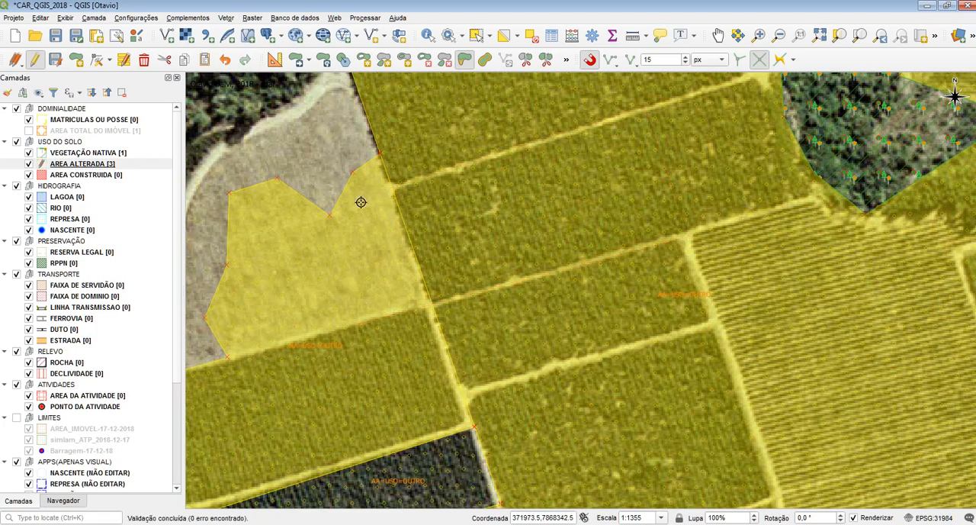
Step: Select the northwestern and eastern polygons in turn to check the transferred plot, and clear the selection
click(476, 35)
click(485, 201)
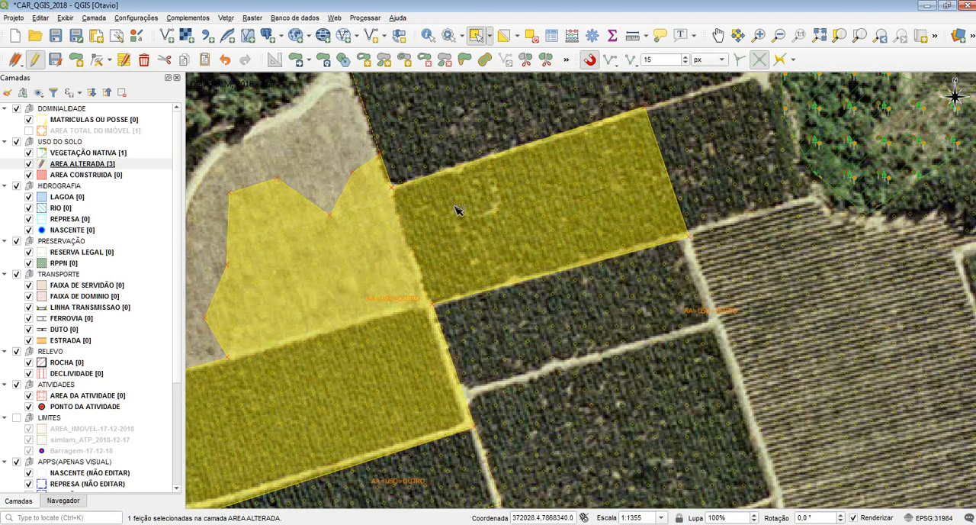
click(513, 98)
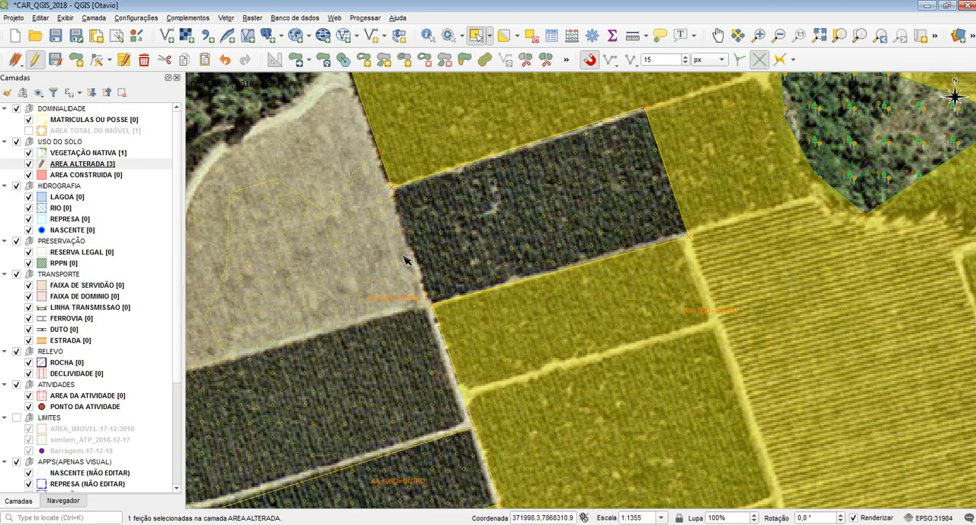
click(301, 148)
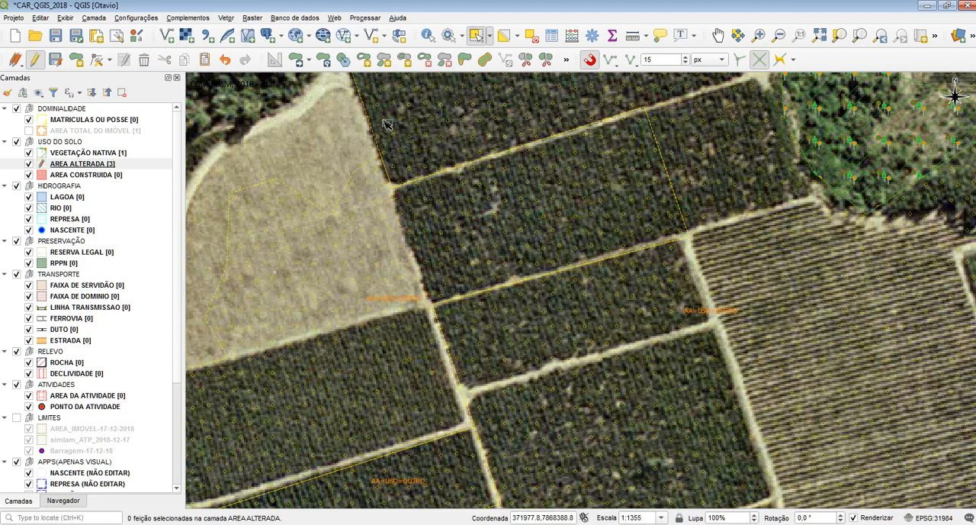
Step: Split the northeastern pasture off the eastern polygon as a separate part with Split Parts, along its western fence and then across to the eastern boundary
click(546, 60)
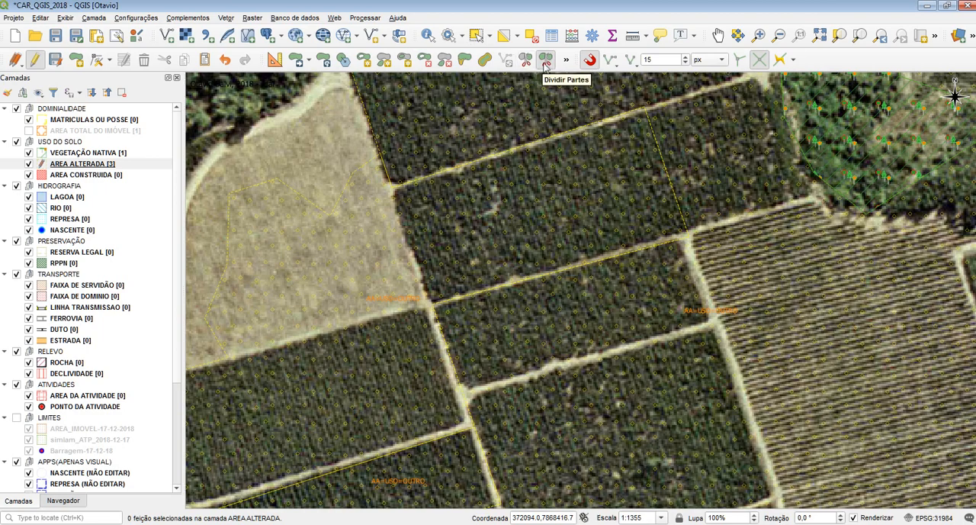
drag(536, 97, 494, 281)
scroll(496, 302, down, 2)
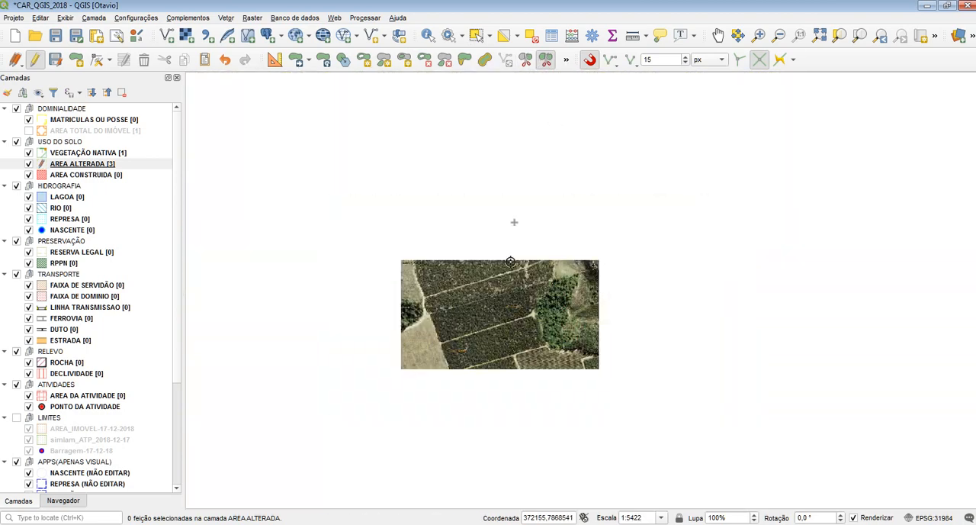
drag(719, 228, 480, 229)
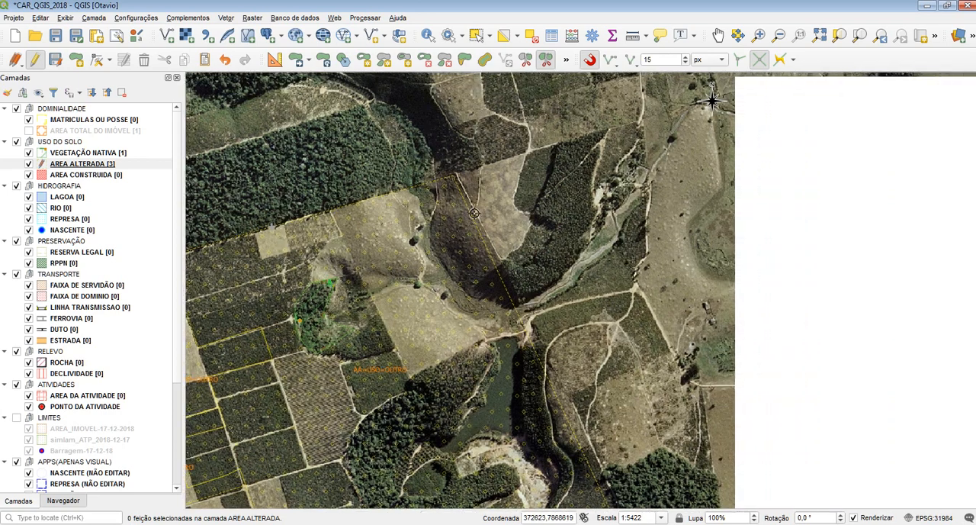
scroll(459, 182, up, 1)
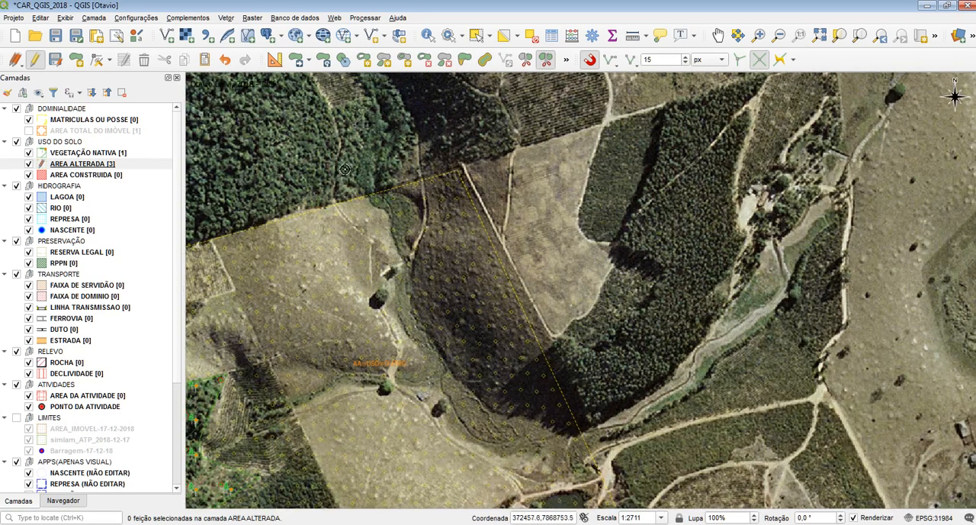
drag(303, 131, 434, 90)
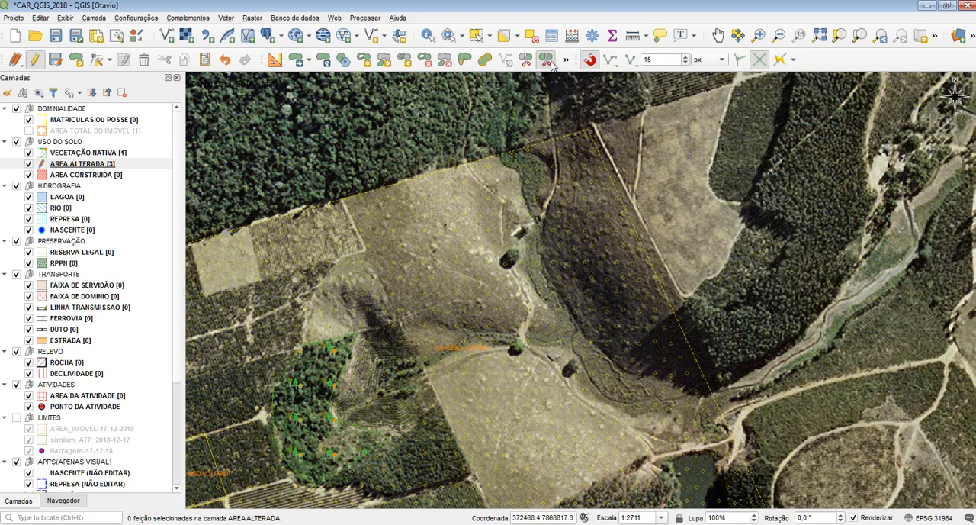
click(526, 60)
click(427, 377)
right_click(752, 154)
Step: Select the eastern polygon to check that its divided parts belong to one feature, and clear the selection
click(475, 35)
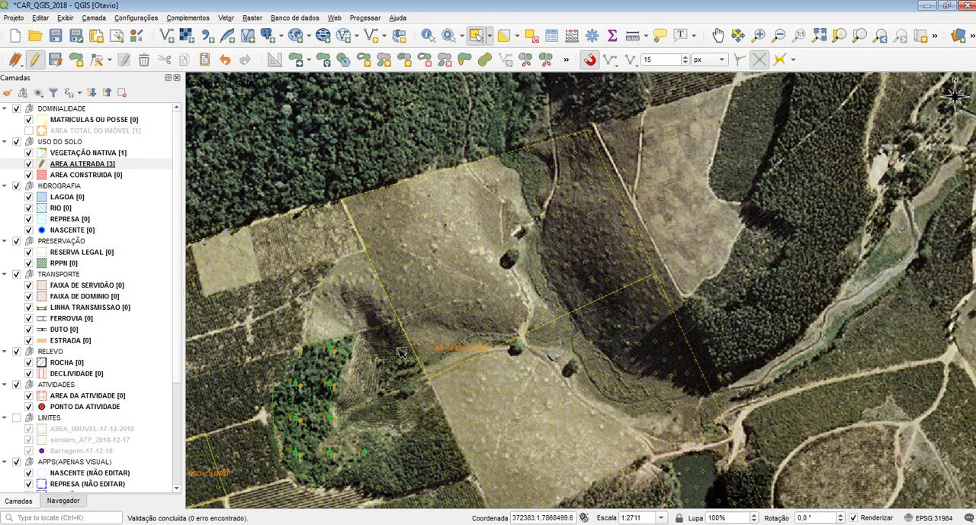
click(385, 310)
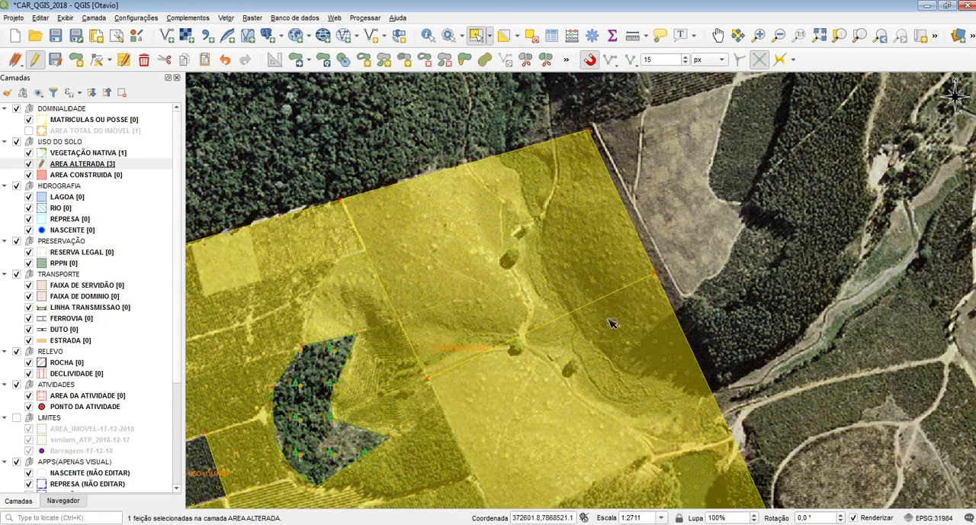
click(312, 90)
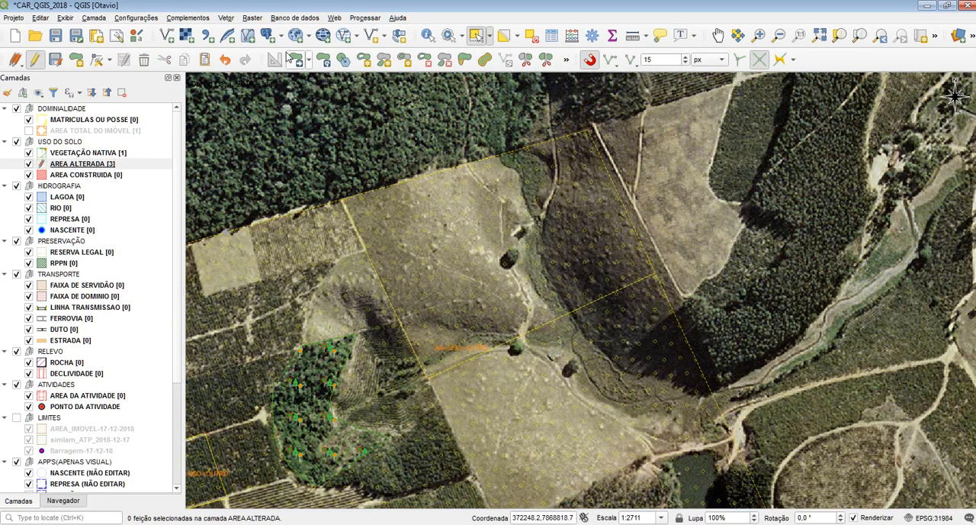
Step: Move the eastern multipart polygon a short distance to the north-northeast with the Move Feature tool
click(296, 60)
click(459, 204)
click(478, 145)
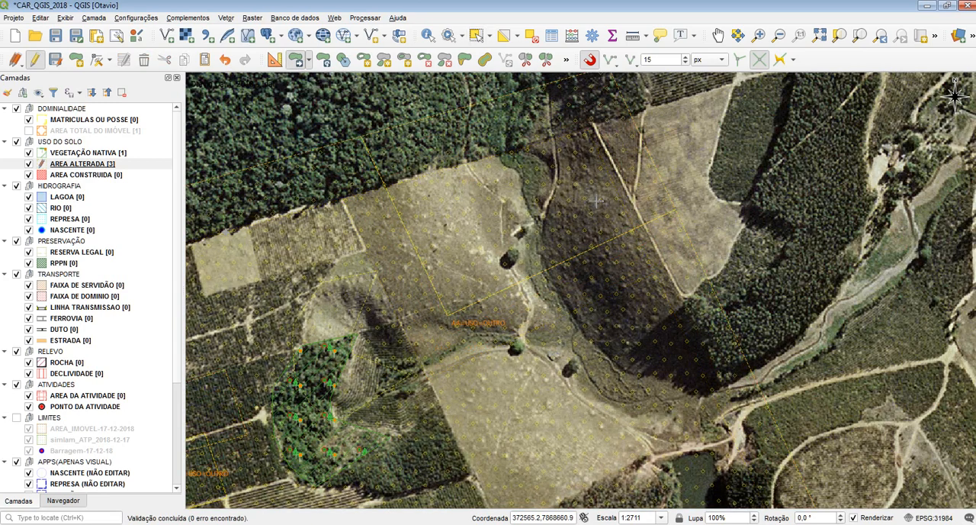
drag(711, 175, 645, 227)
Step: Undo the eastern polygon's move and select that polygon
key(ctrl+z)
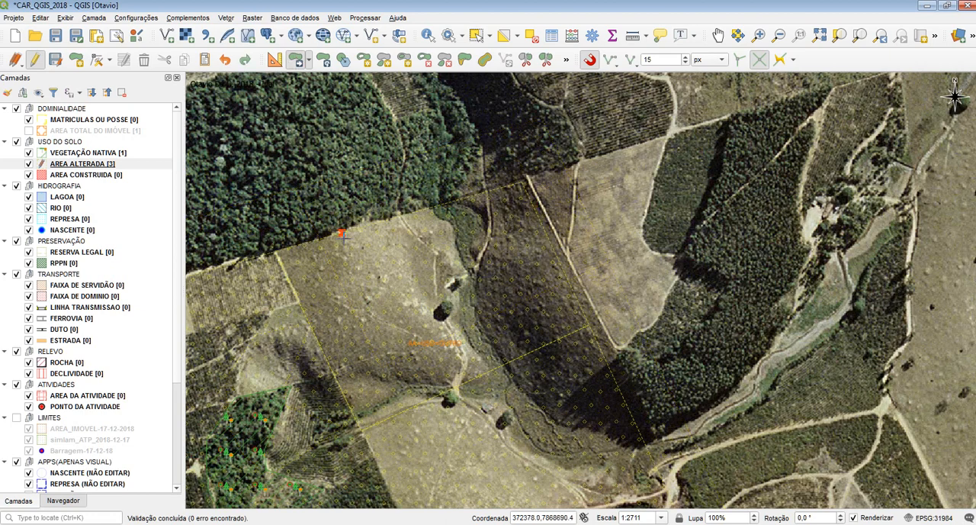
click(478, 37)
click(474, 278)
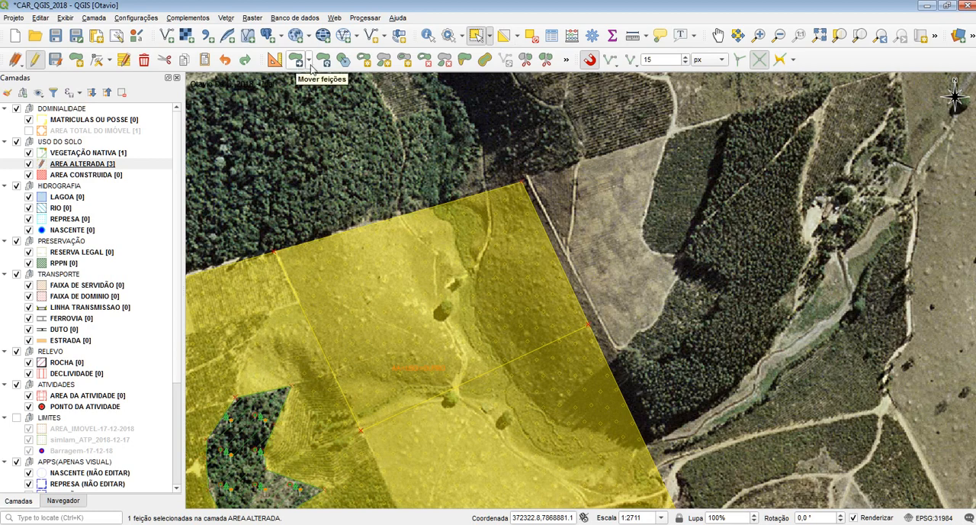
Step: Reshape the northeastern part of the eastern polygon with the Vertex tool, pulling its corners north and east away from the southern part
click(309, 65)
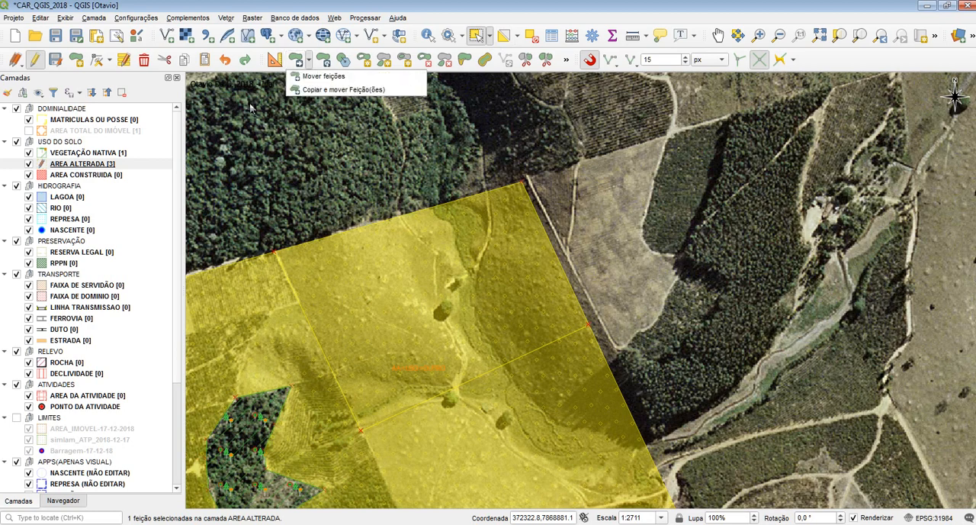
click(93, 59)
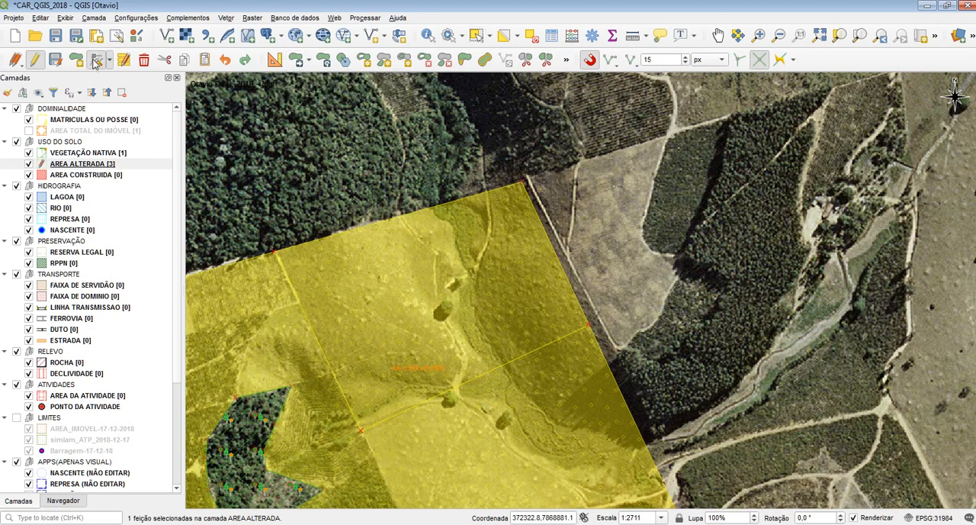
drag(282, 250, 393, 193)
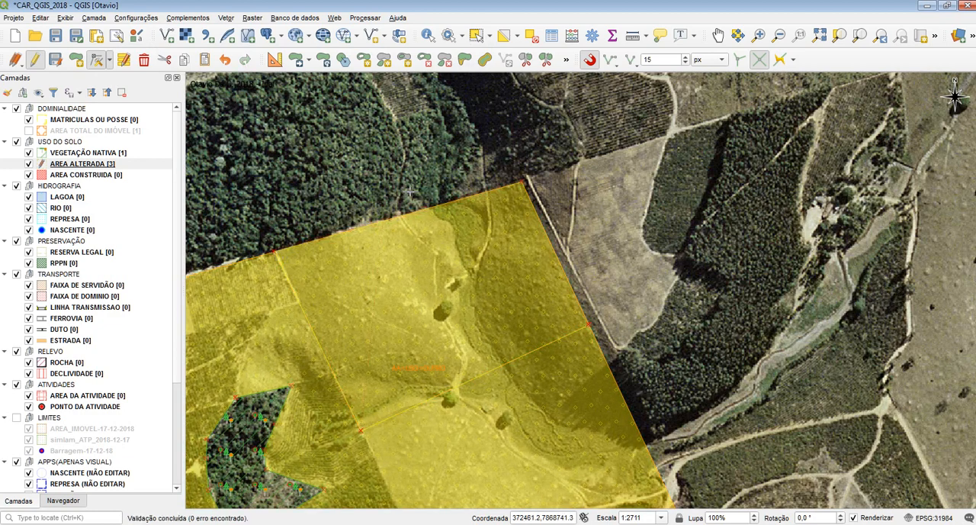
drag(367, 379, 455, 276)
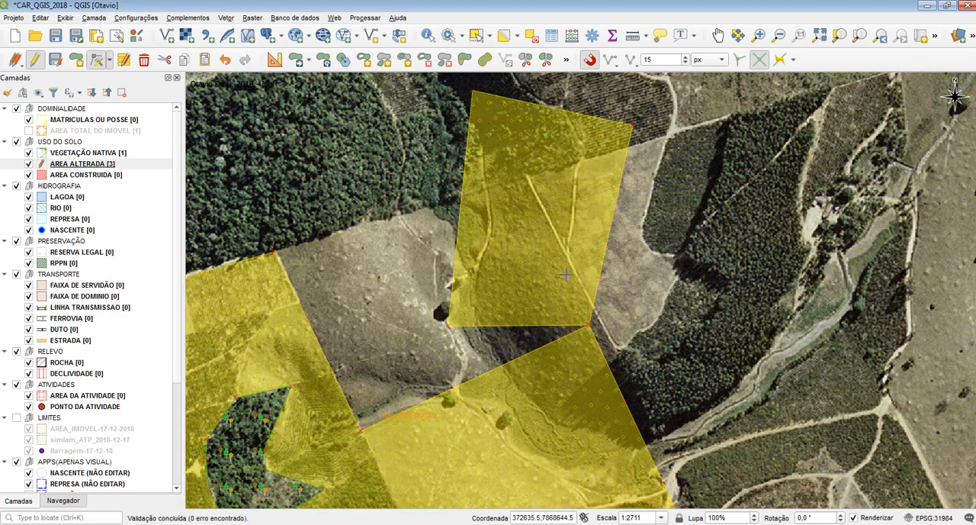
drag(603, 270, 636, 211)
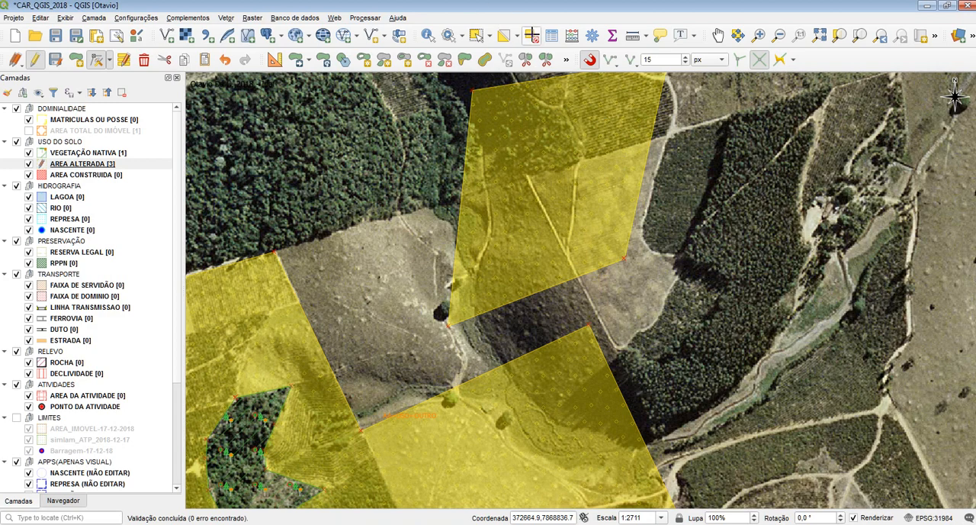
Step: Clear the selection and undo the vertex moves on the northeastern part
click(532, 35)
click(477, 36)
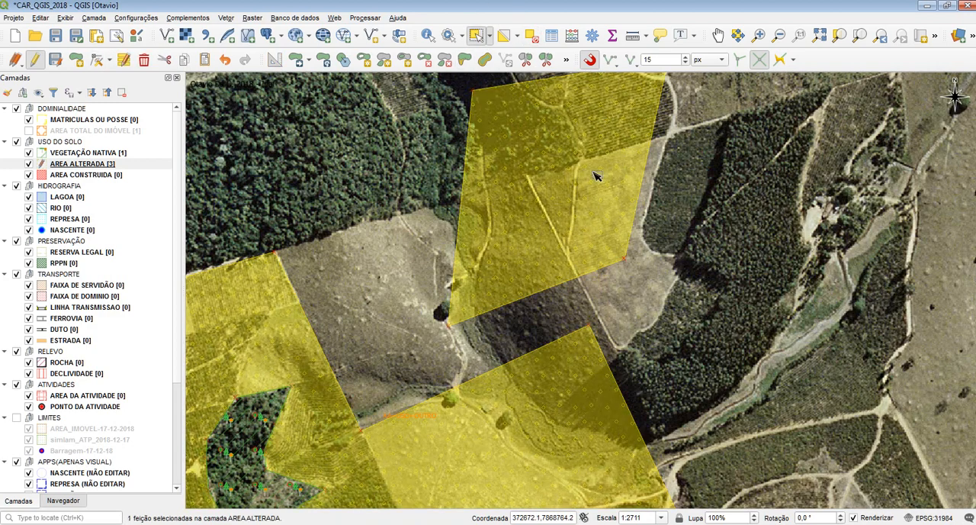
key(ctrl+z)
key(ctrl+z)
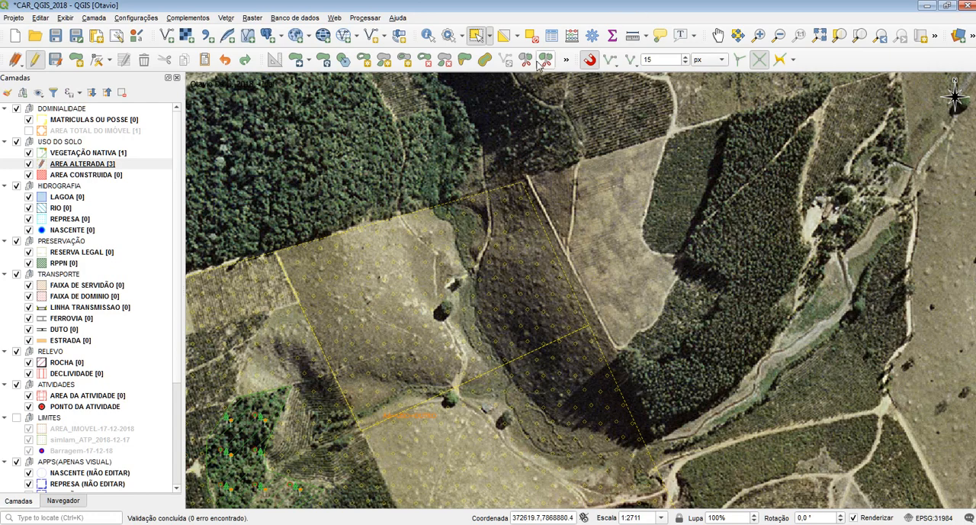
Step: Offset the northeastern part of the eastern polygon repeatedly inward and outward with the Offset Curve tool, first inward by about 42
click(485, 59)
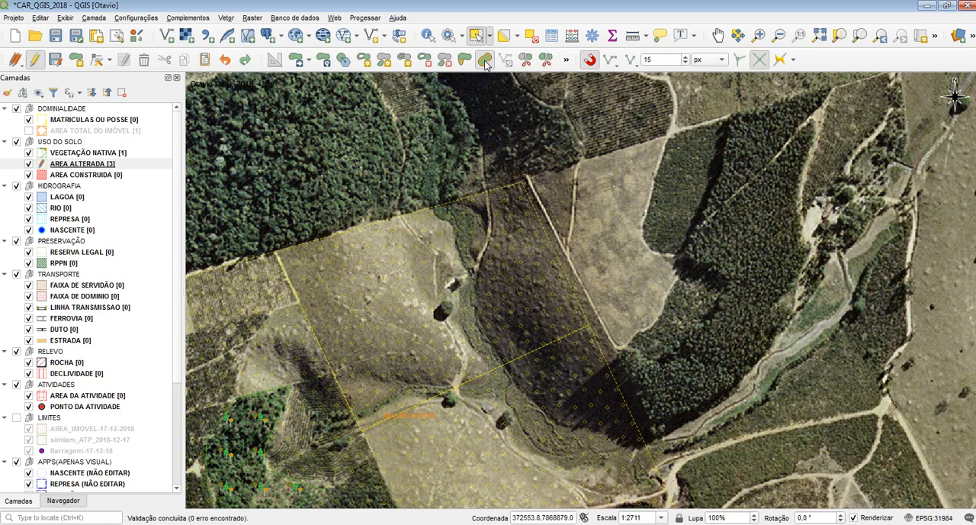
click(479, 204)
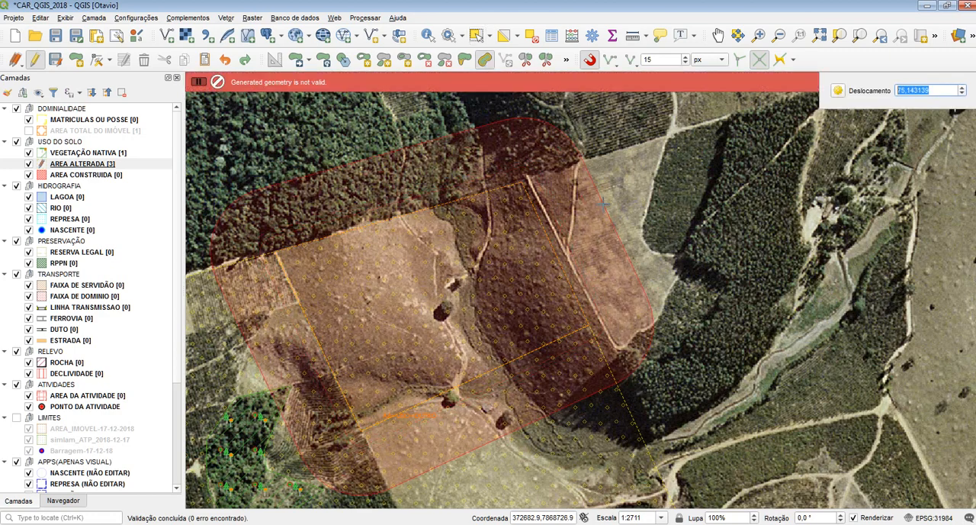
right_click(523, 205)
click(511, 214)
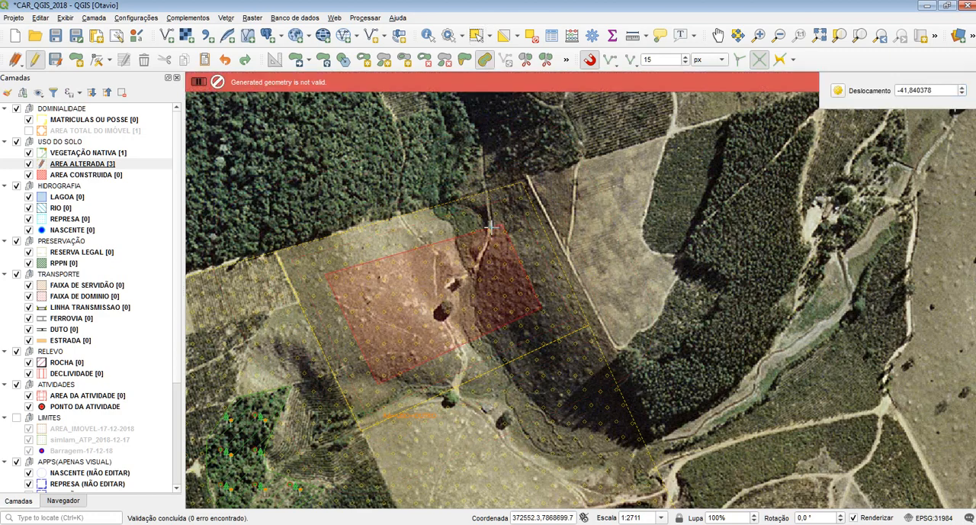
click(491, 228)
click(484, 253)
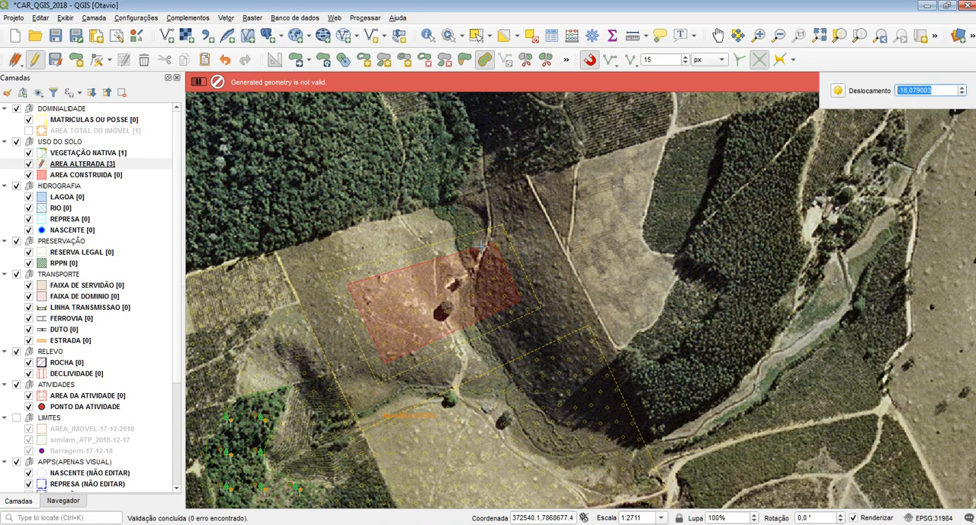
click(527, 216)
click(497, 232)
click(476, 241)
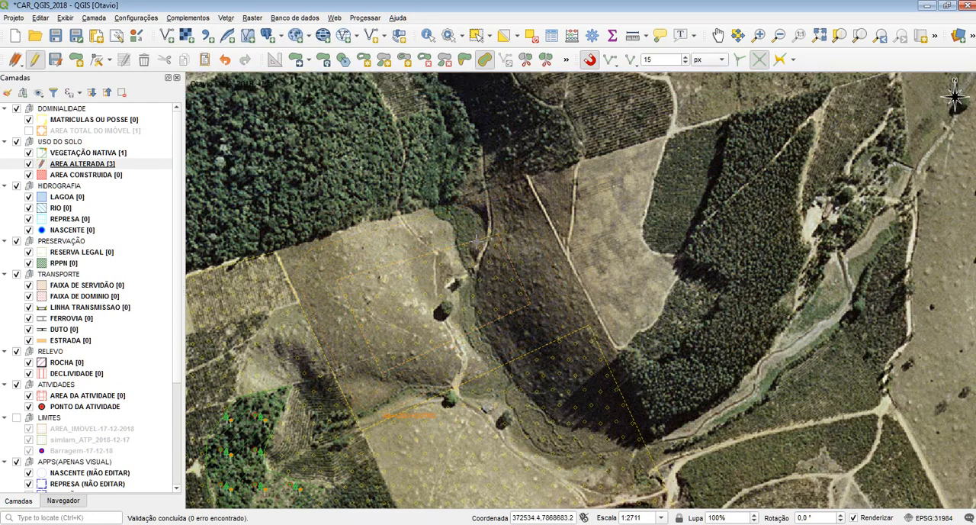
Step: Offset the western polygon several times with the Offset Curve tool, alternately shrinking and enlarging its outline
drag(578, 308, 551, 234)
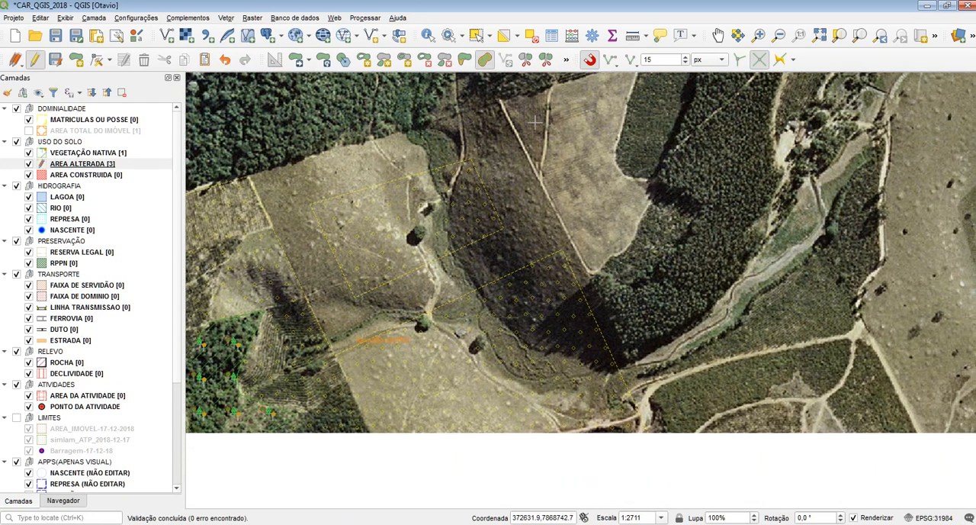
drag(398, 173, 573, 216)
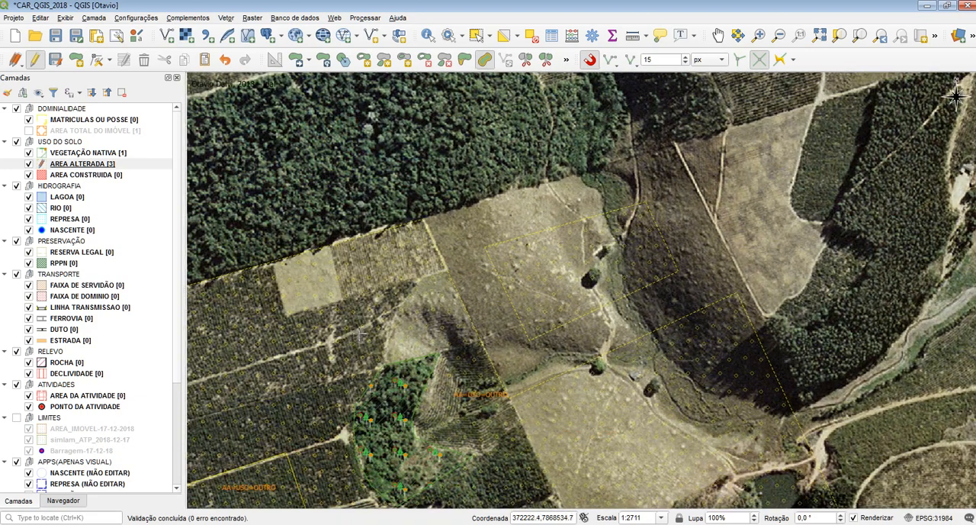
drag(229, 500, 412, 278)
click(375, 319)
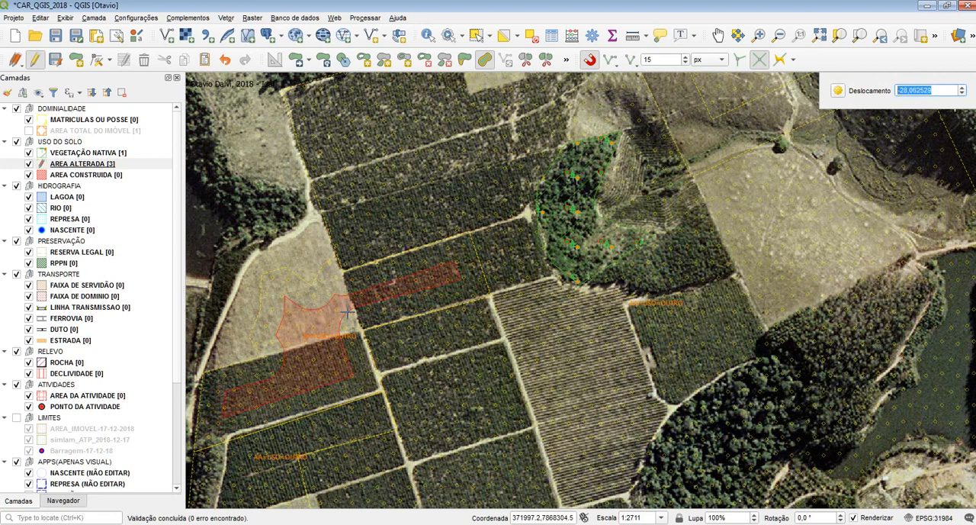
click(436, 351)
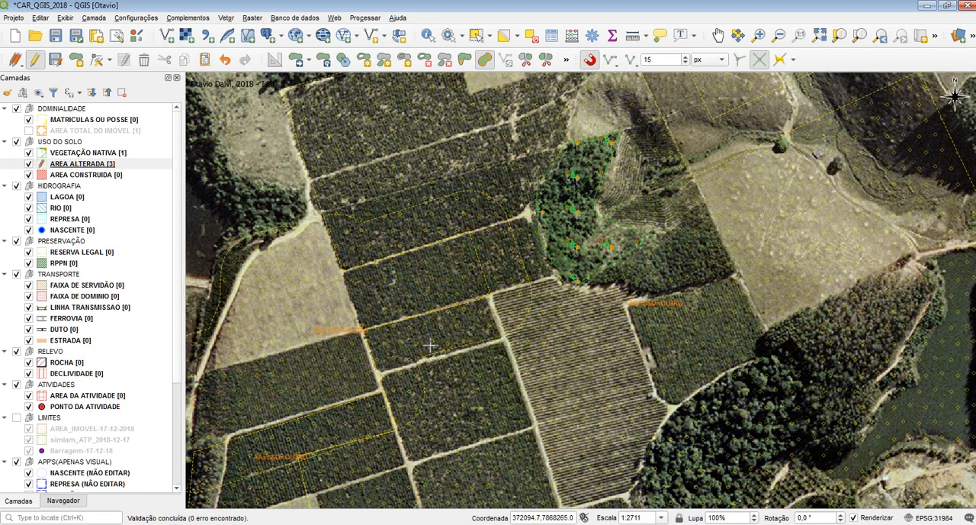
click(429, 345)
click(371, 303)
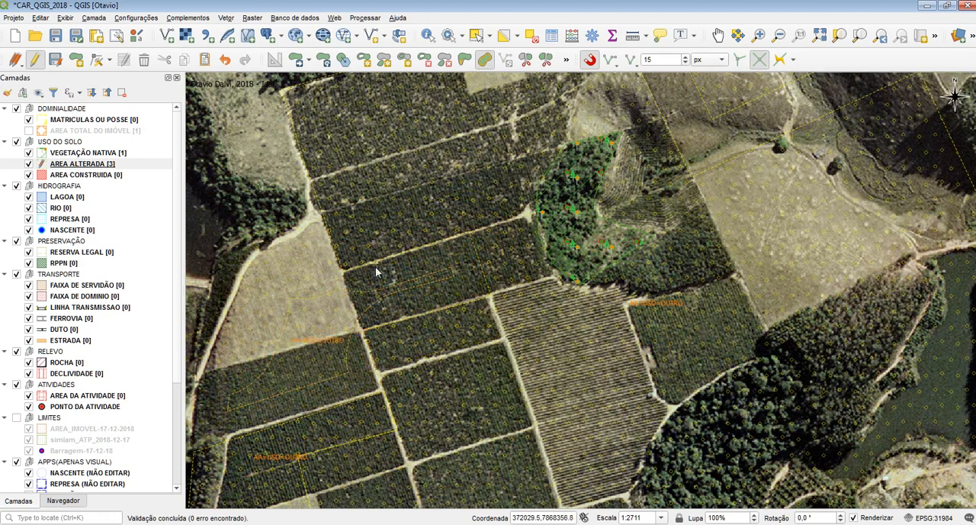
click(358, 304)
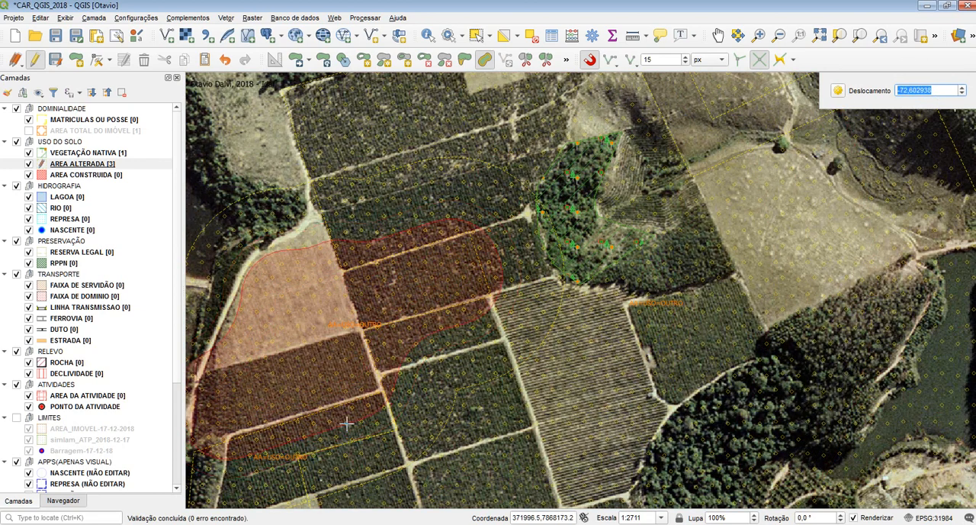
click(334, 336)
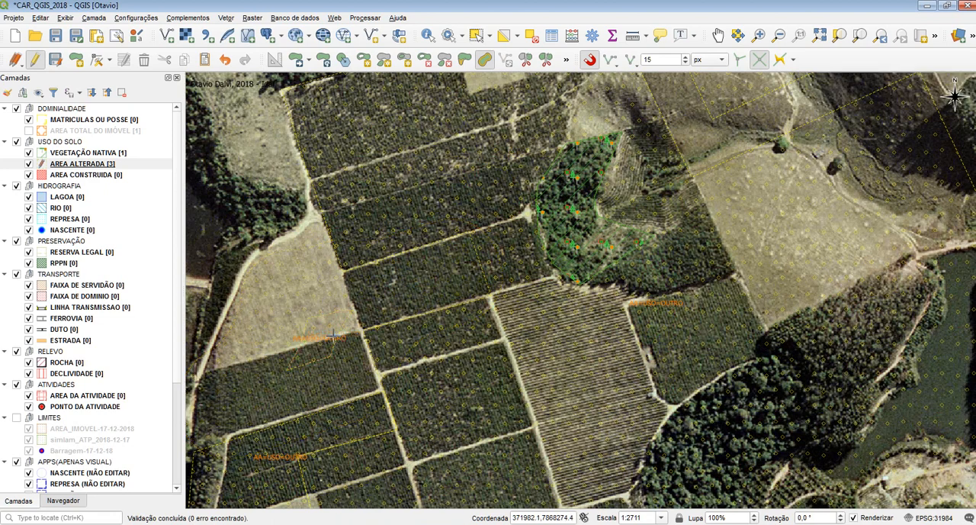
click(333, 336)
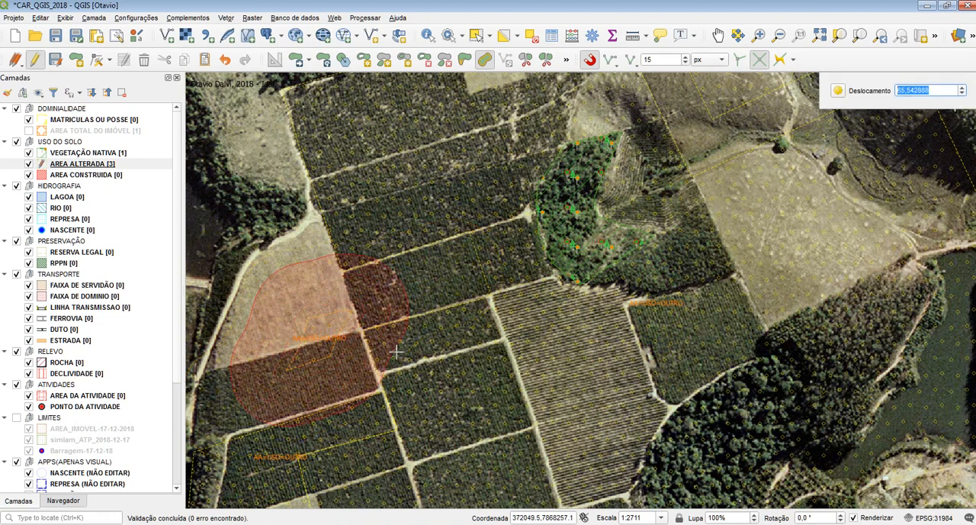
click(348, 336)
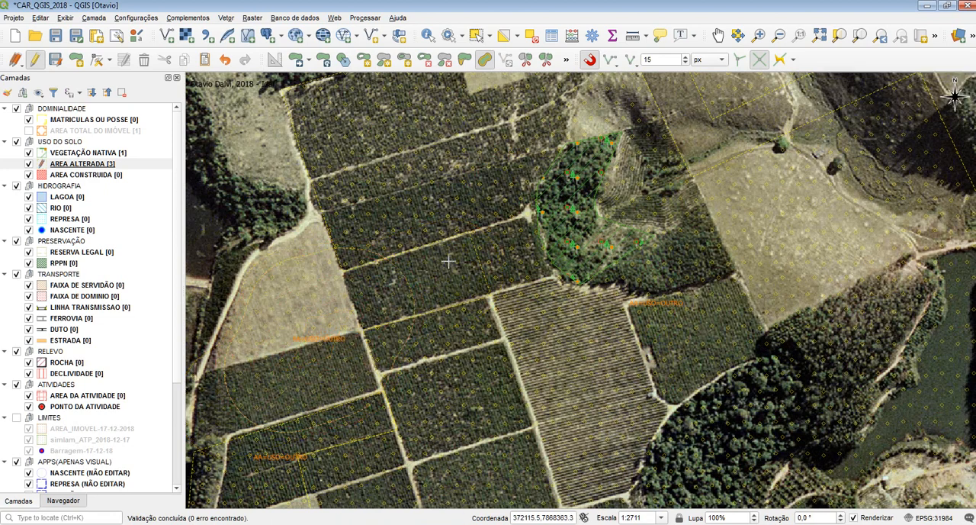
Step: Offset the large central polygon around the forest patch several times, varying the distance outward and inward
click(366, 345)
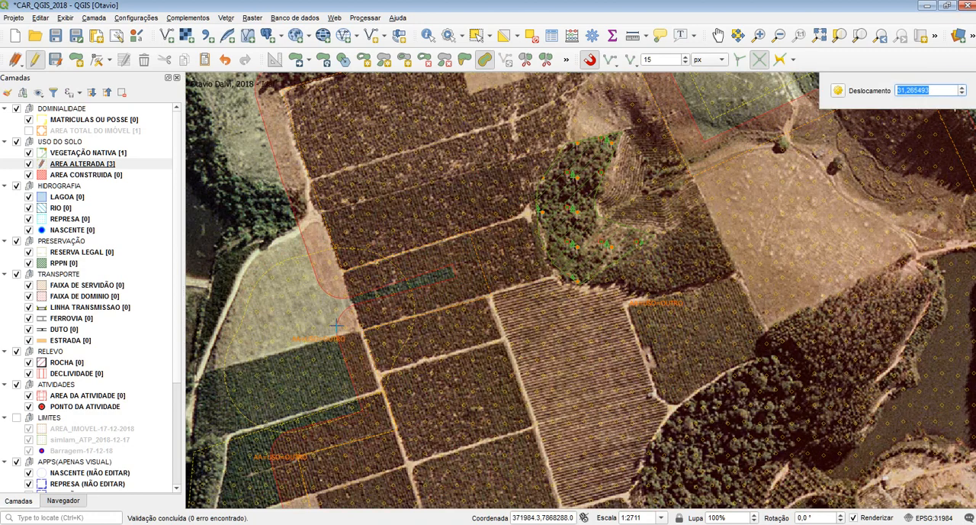
click(357, 339)
click(349, 333)
click(370, 338)
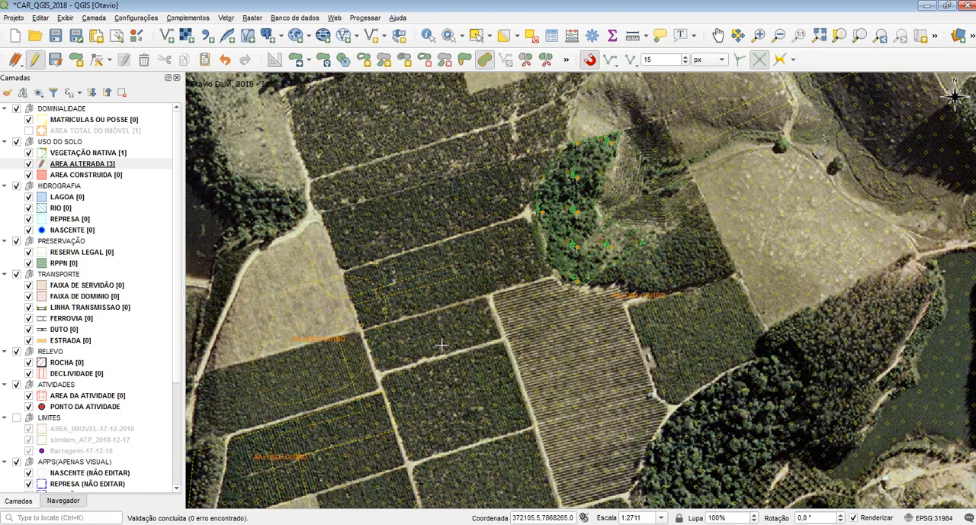
click(477, 359)
click(493, 368)
click(495, 391)
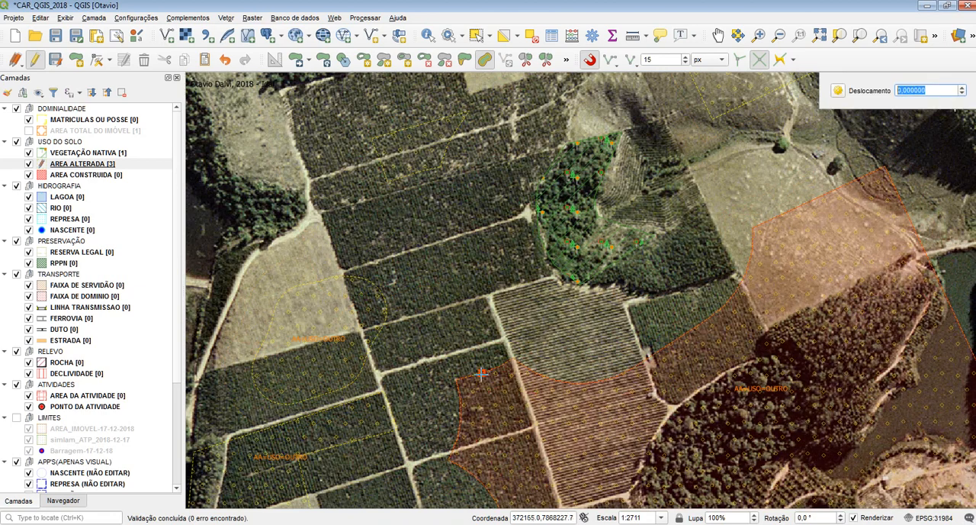
click(453, 324)
Step: Stop editing AREA ALTERADA, discard all its unsaved changes, and reopen the layer for editing
scroll(453, 324, down, 1)
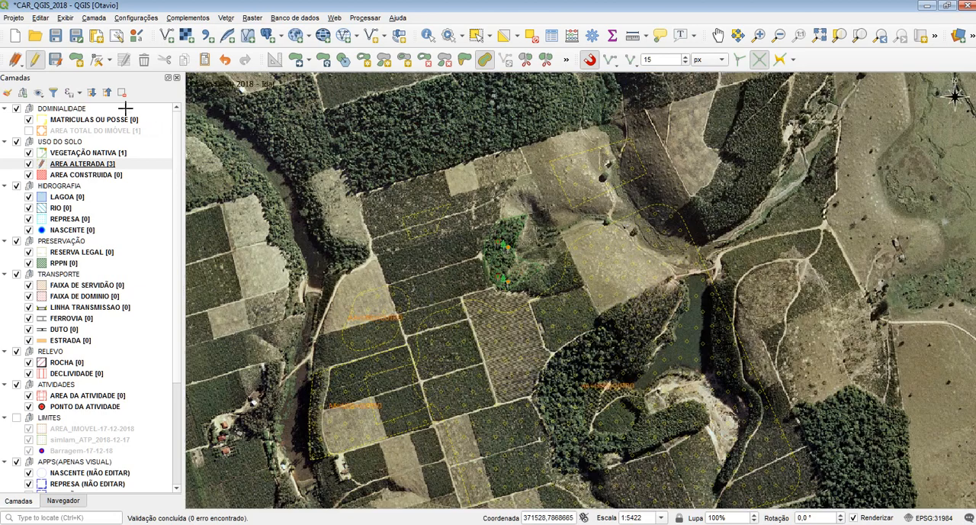
click(35, 61)
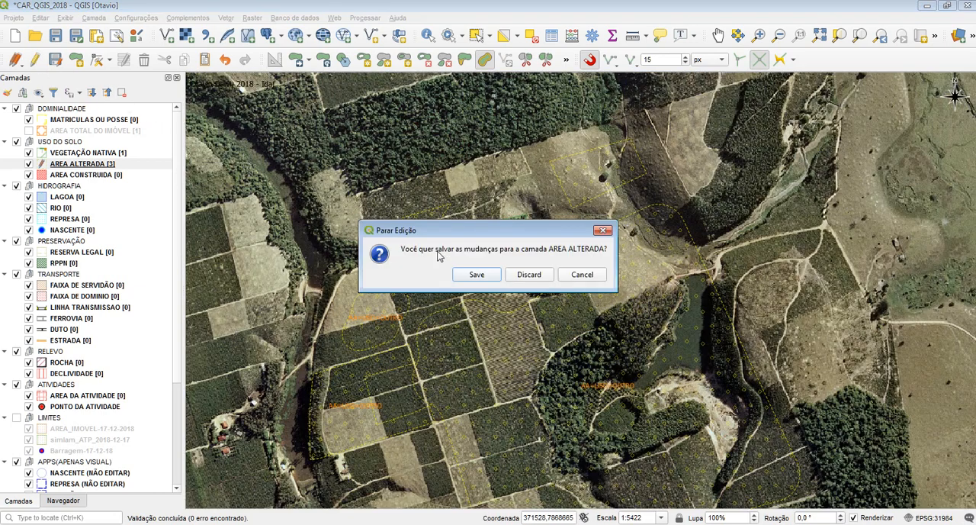
click(526, 274)
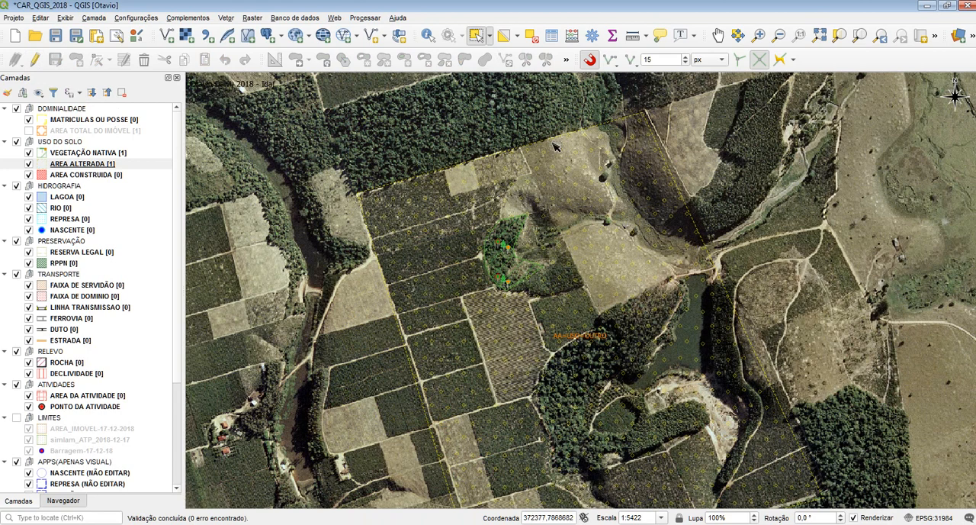
drag(554, 144, 396, 205)
click(82, 164)
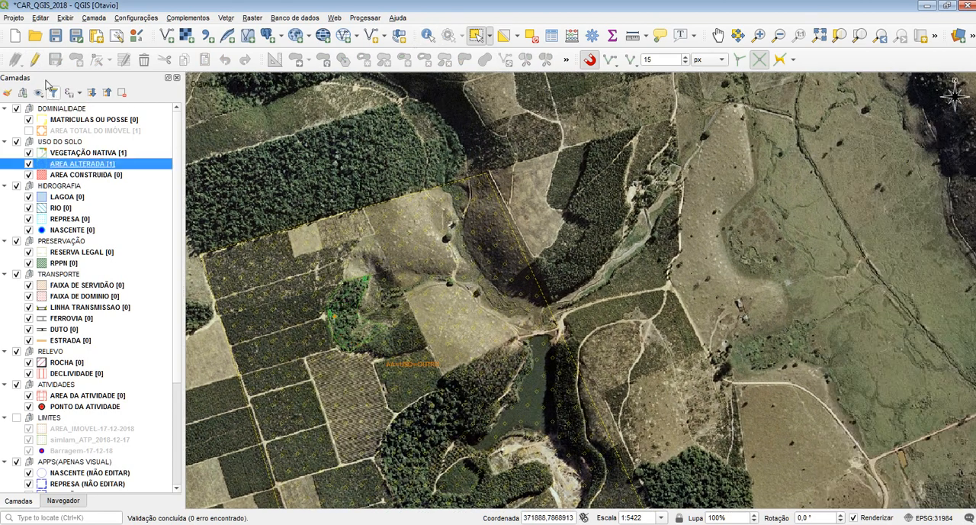
click(35, 60)
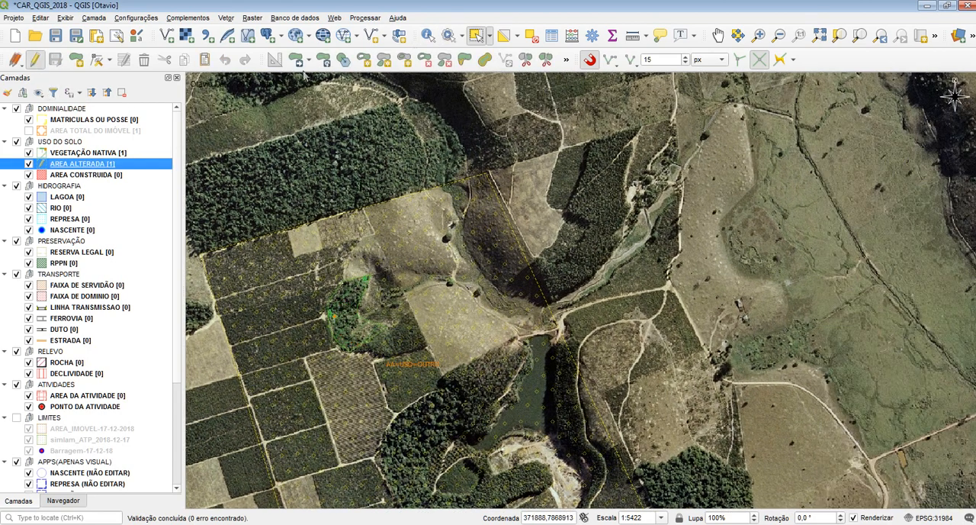
Step: Offset the whole AREA ALTERADA polygon a short distance outward with the Offset Curve tool
click(484, 59)
click(446, 226)
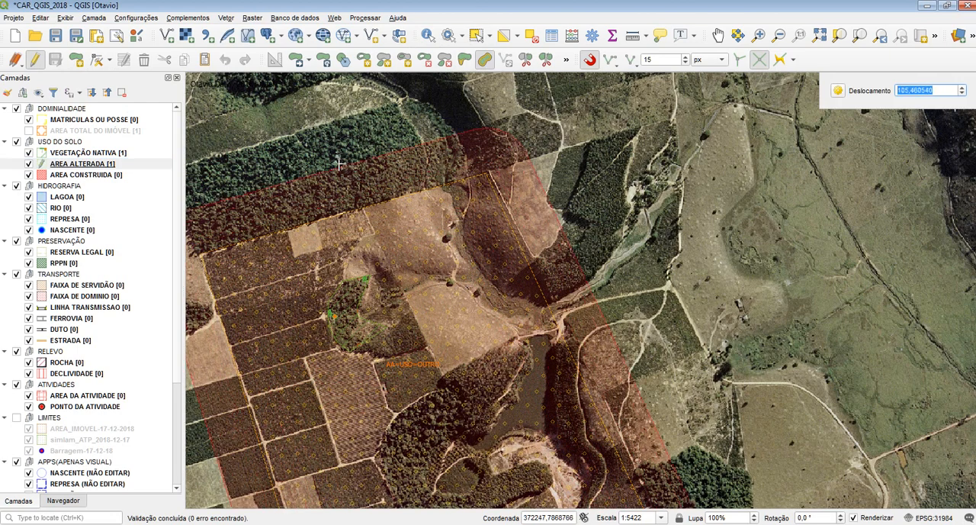
drag(356, 190, 394, 190)
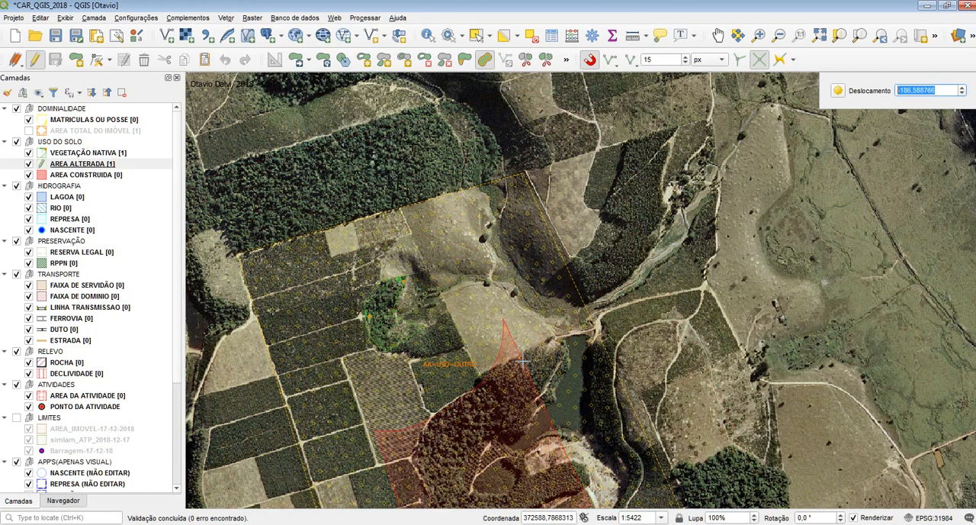
click(329, 196)
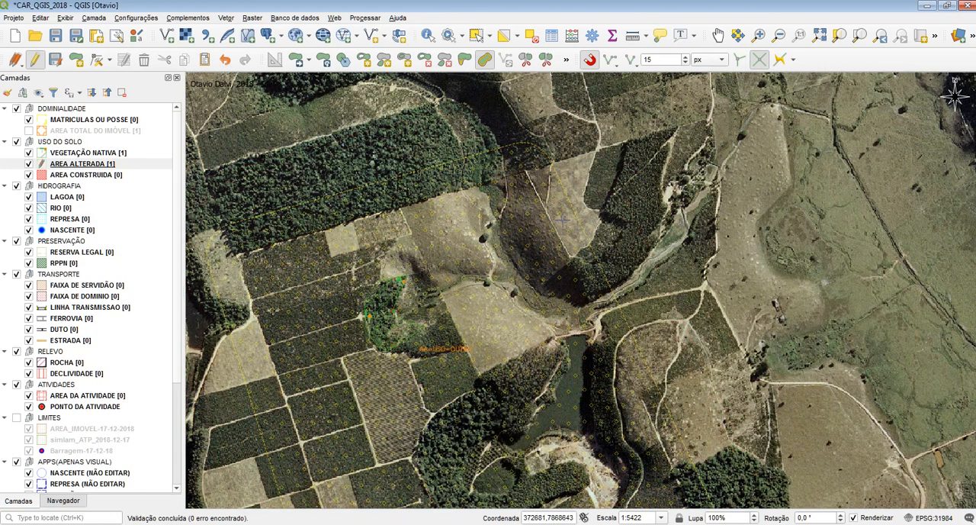
Step: Undo the AREA ALTERADA polygon's offset and show the remaining advanced digitizing tools
key(ctrl+z)
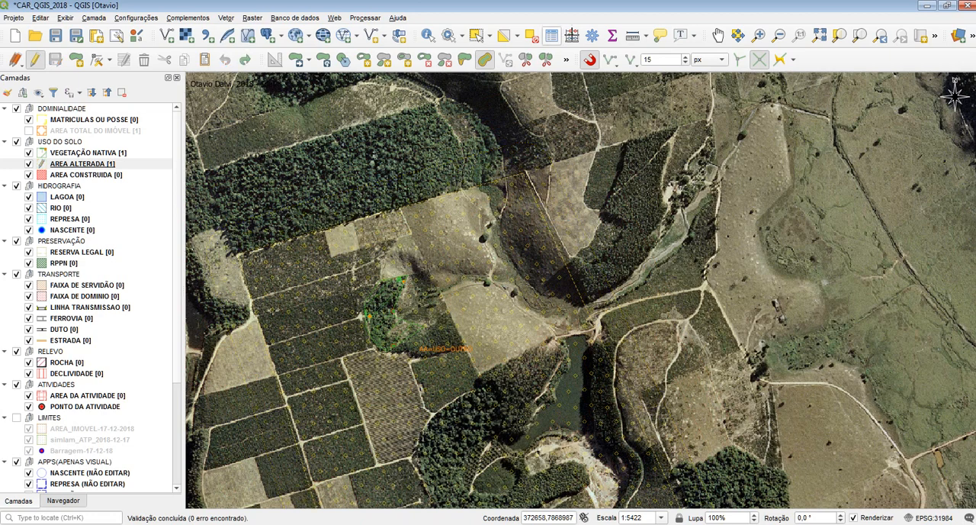
click(565, 60)
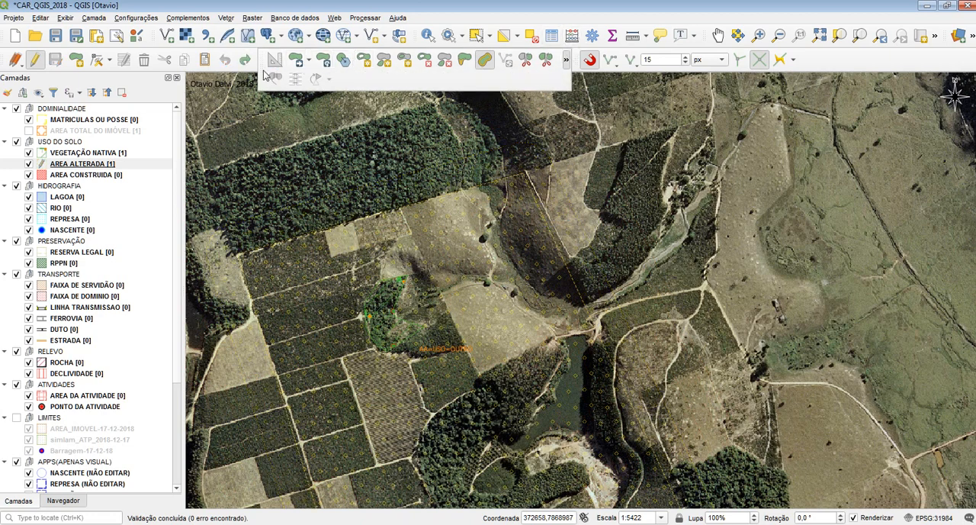
drag(481, 190, 450, 98)
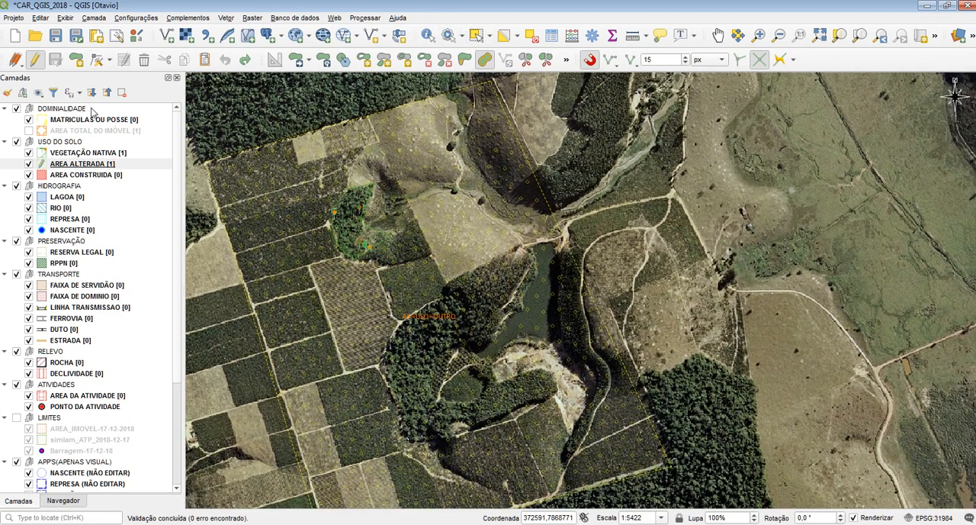
Step: Split the northwest corner of the AREA ALTERADA polygon into several adjoining pieces using three crossing cut lines
click(525, 60)
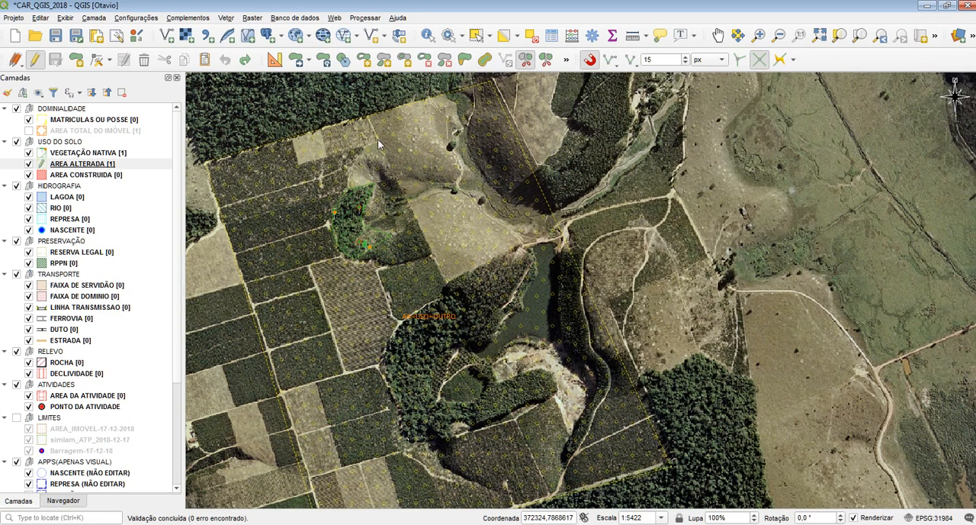
click(215, 252)
right_click(232, 287)
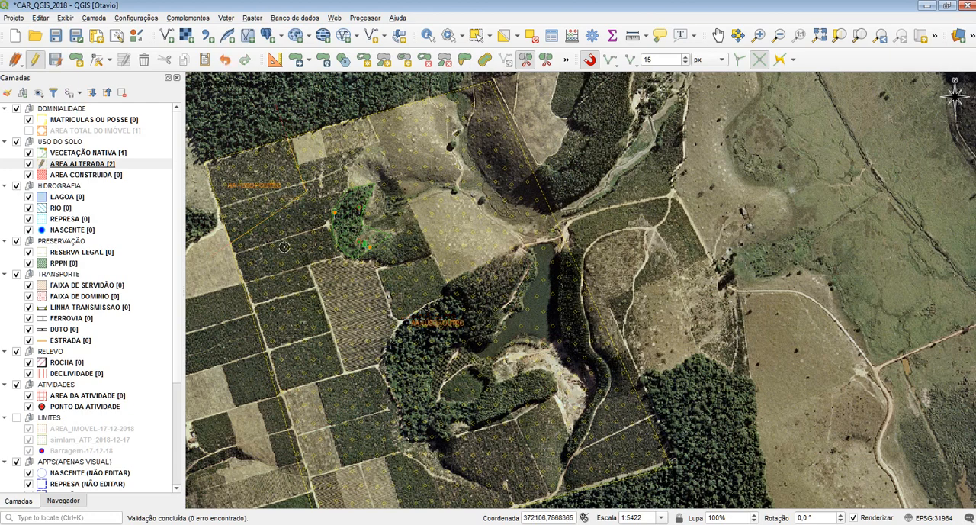
click(249, 118)
right_click(235, 97)
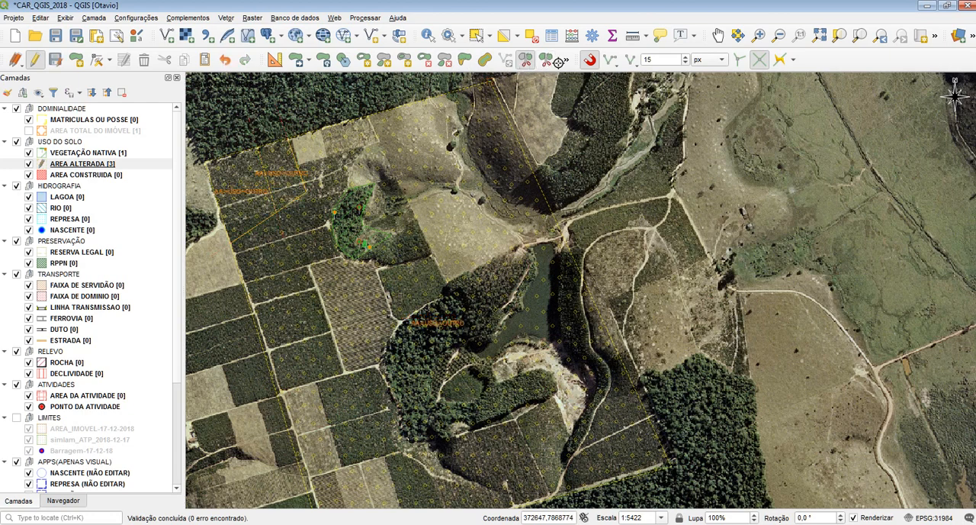
click(204, 200)
click(336, 149)
right_click(338, 149)
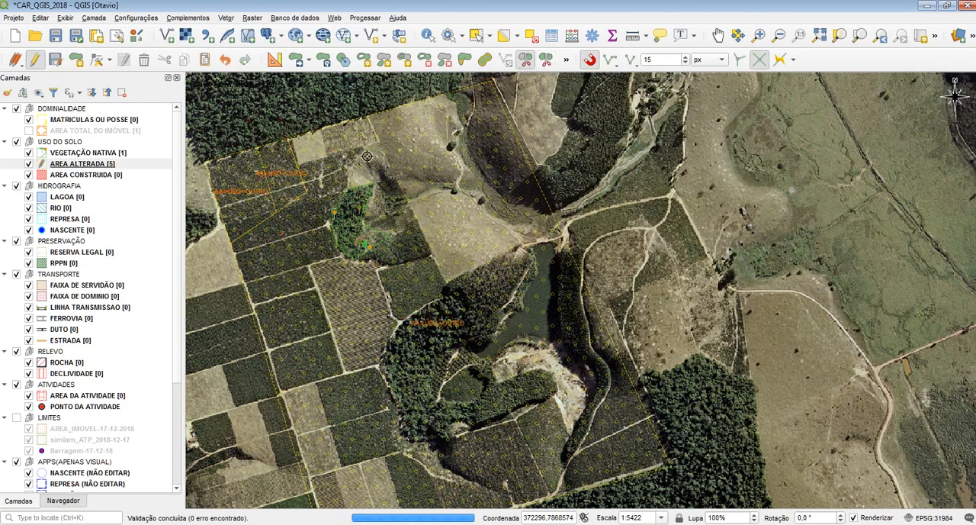
Step: Select the two westernmost split pieces and bring the Merge Selected Features tool into reach
drag(360, 171, 451, 171)
scroll(327, 158, up, 1)
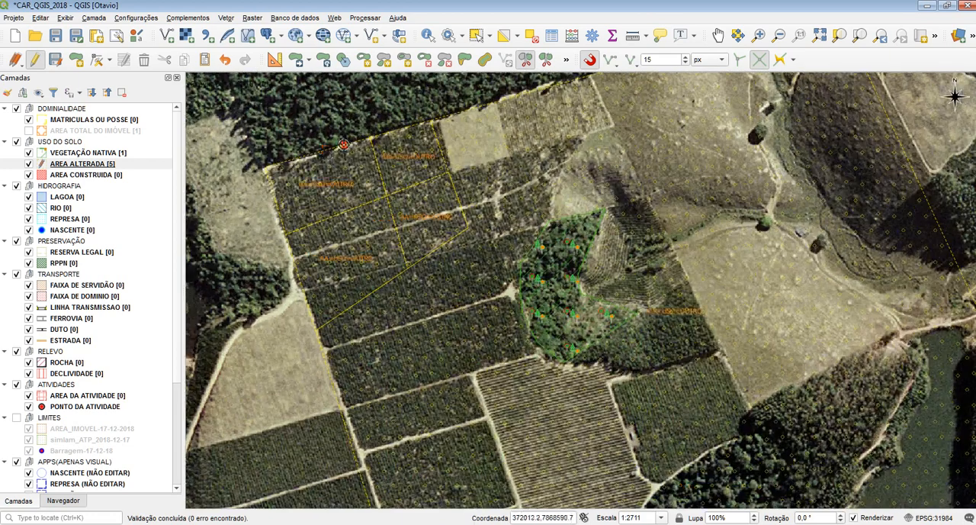
click(475, 35)
drag(353, 198, 356, 244)
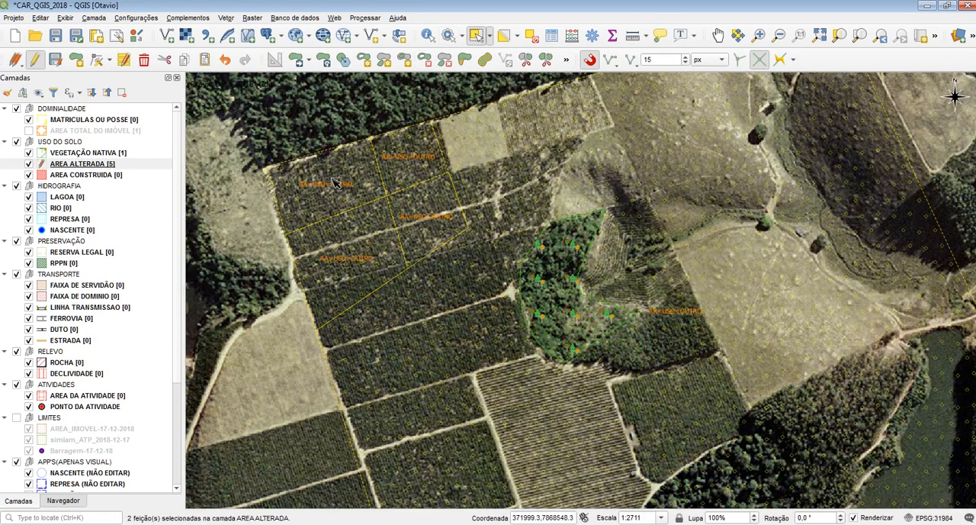
click(566, 60)
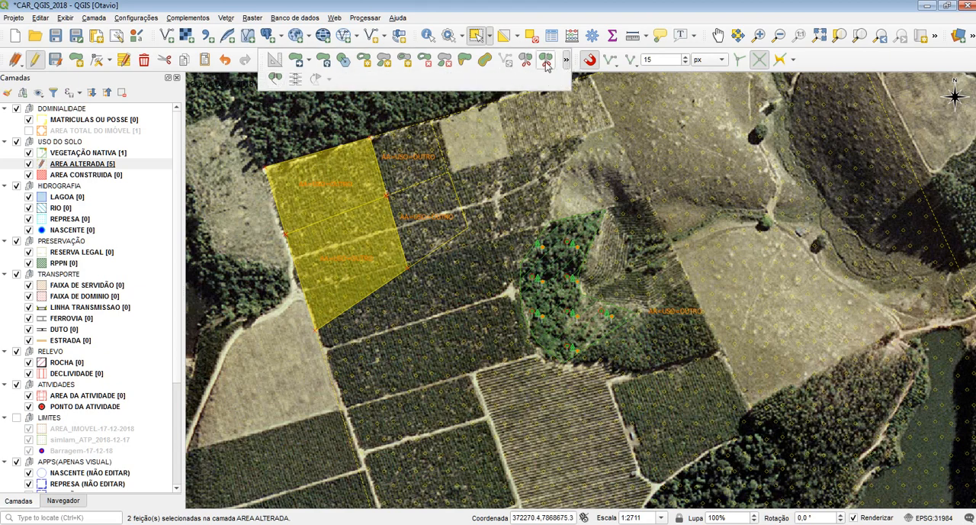
drag(578, 59, 615, 59)
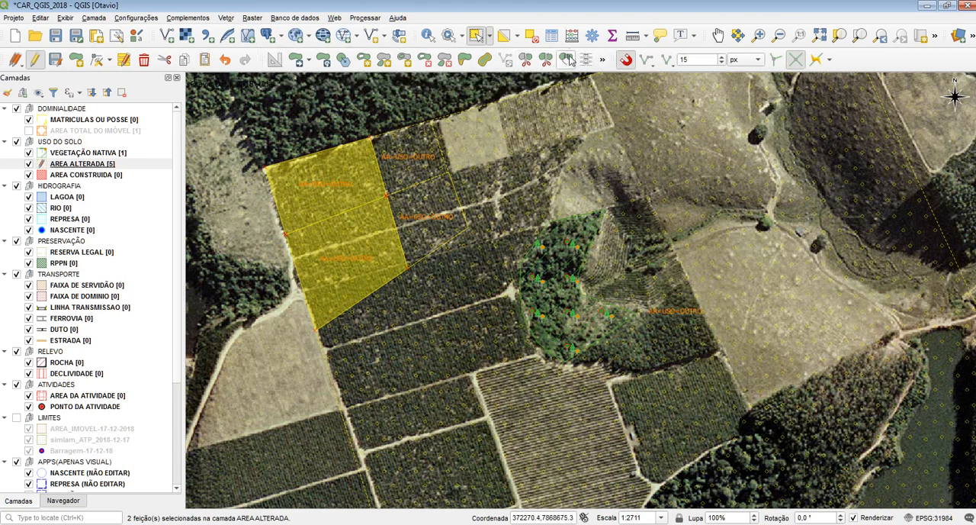
Step: Merge the two selected western pieces into one feature, keeping the attributes of Feição -19
click(569, 60)
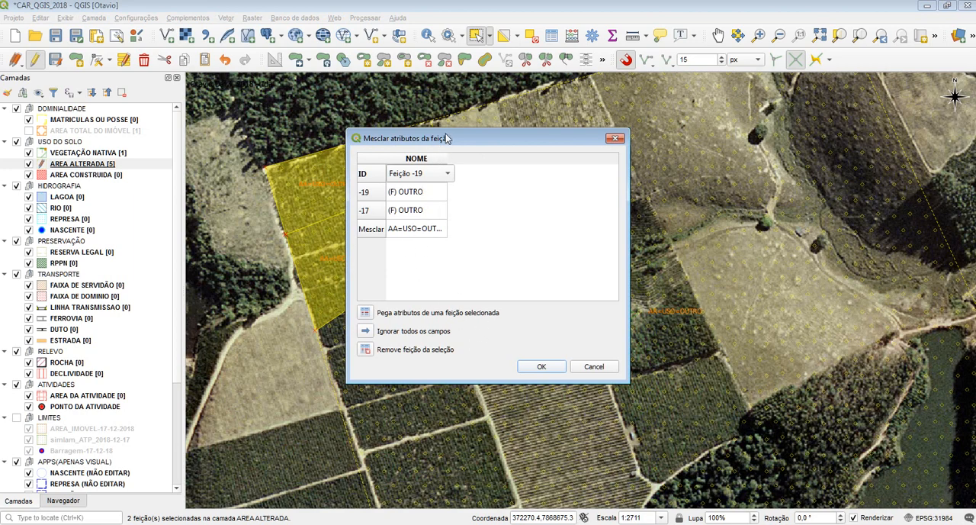
drag(448, 138, 455, 128)
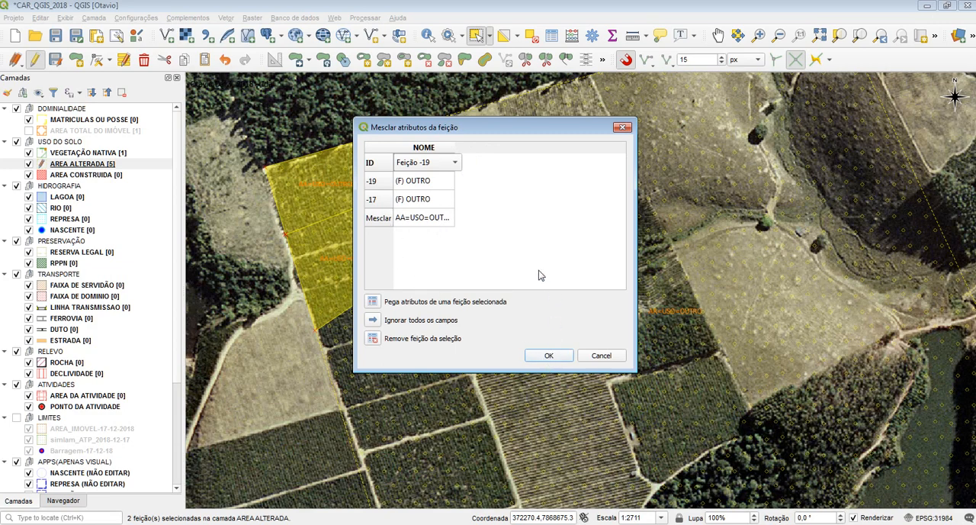
click(438, 161)
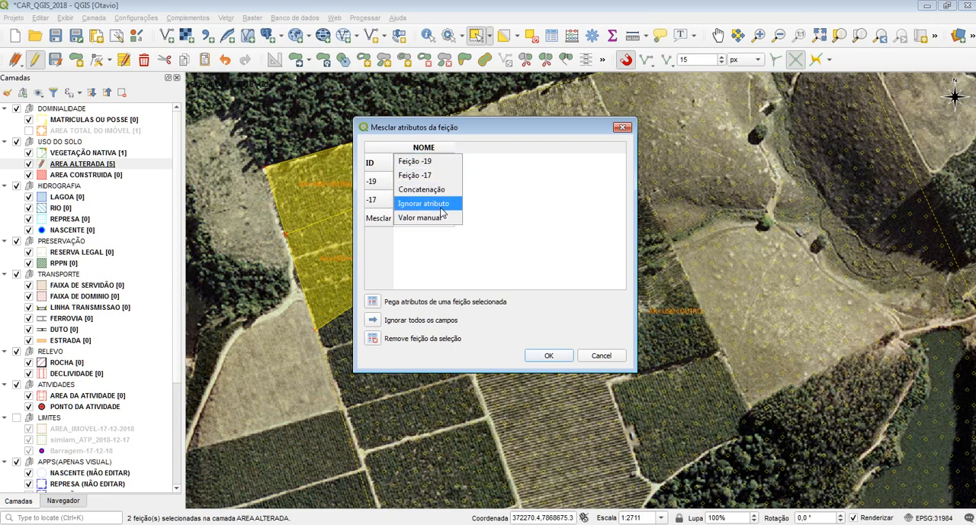
click(409, 245)
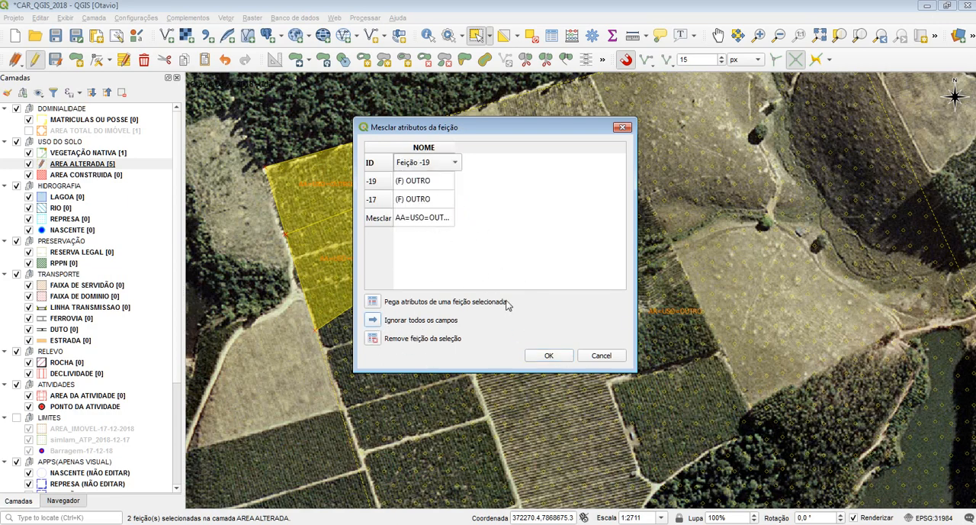
click(558, 358)
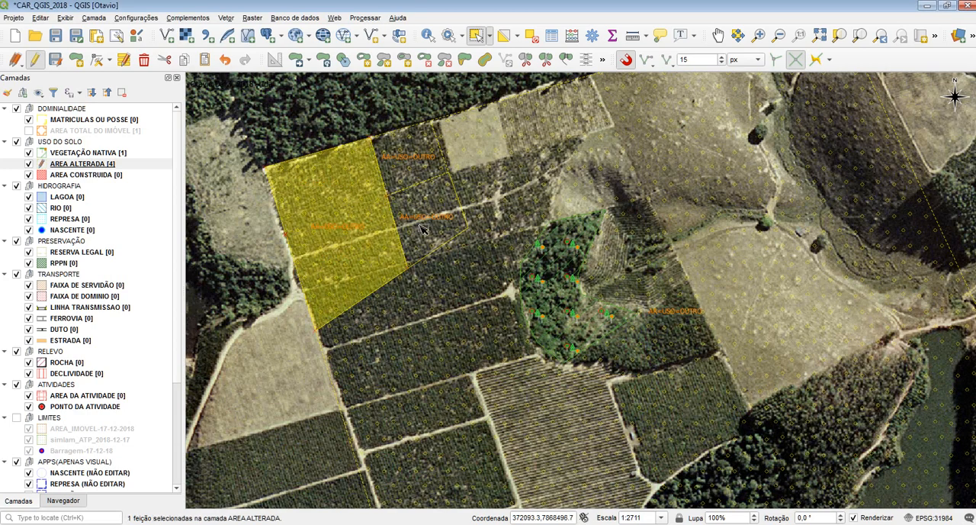
Step: Check the merged western piece by selecting it together with its two eastern neighbours, and clear the selection
drag(421, 226, 366, 188)
click(292, 112)
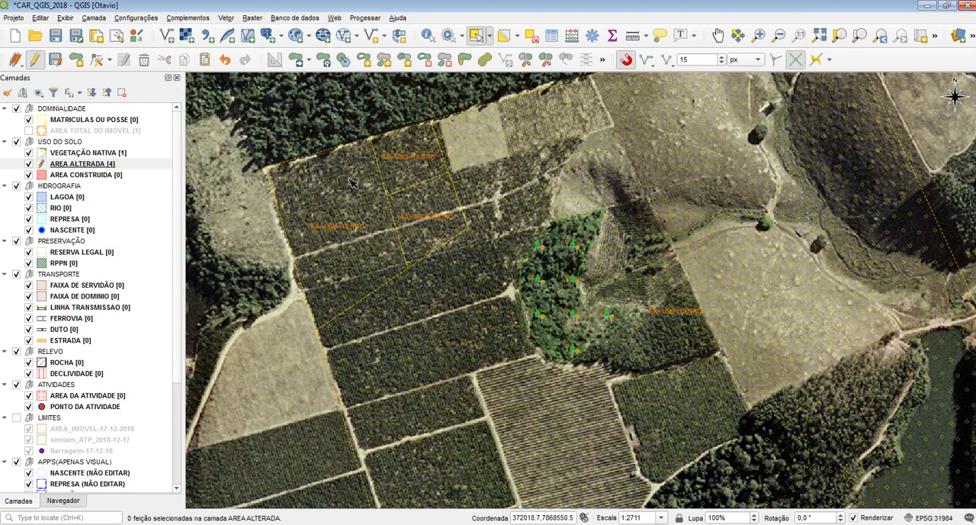
click(351, 179)
click(408, 162)
click(417, 221)
click(394, 191)
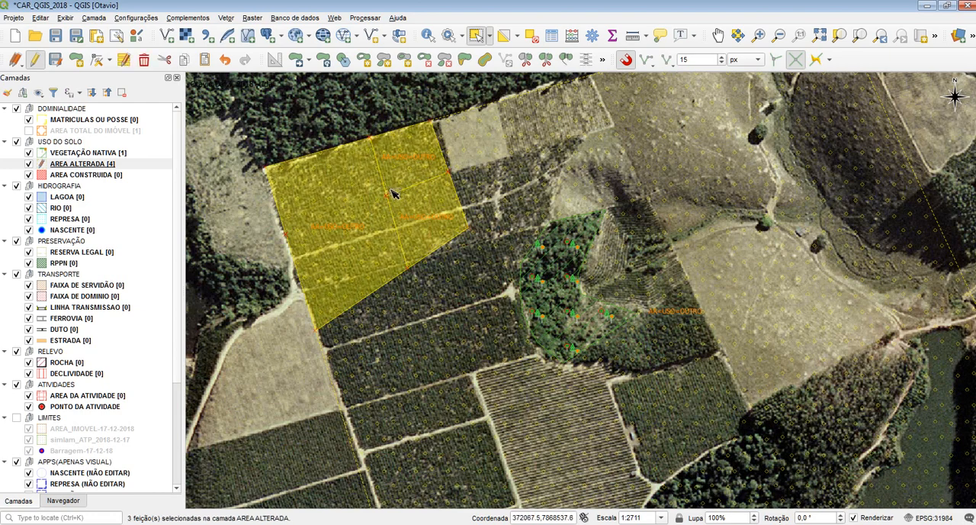
click(389, 89)
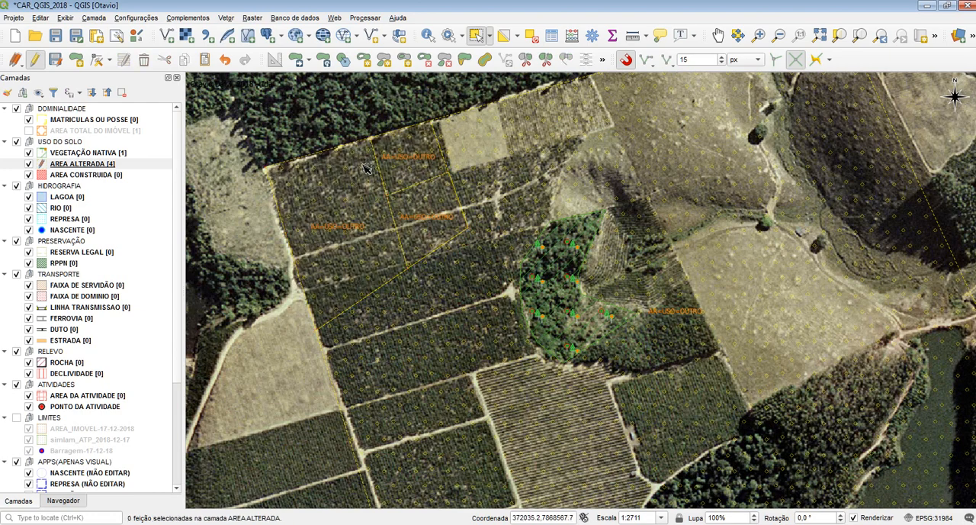
Step: Examine the boundaries between the merged western piece and its neighbours by selecting the pieces together and one at a time
drag(362, 163, 393, 160)
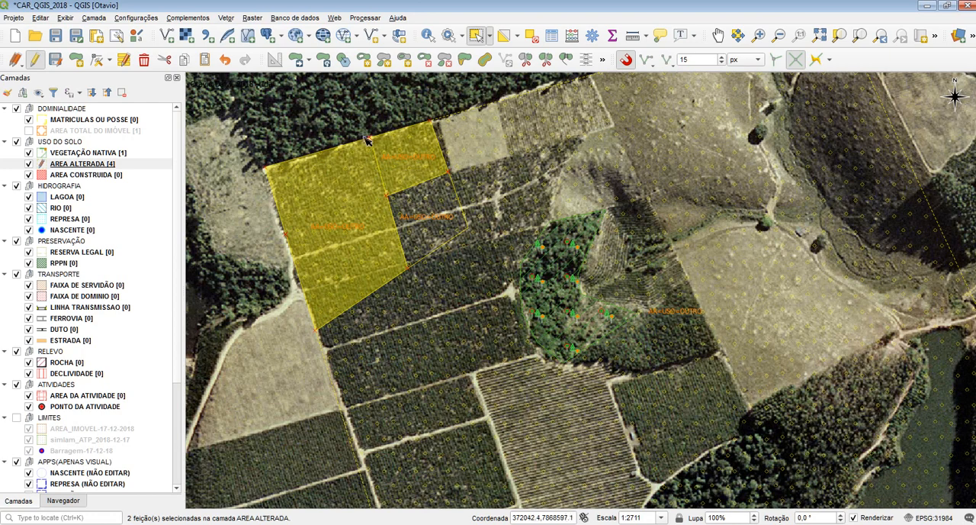
drag(366, 142, 335, 116)
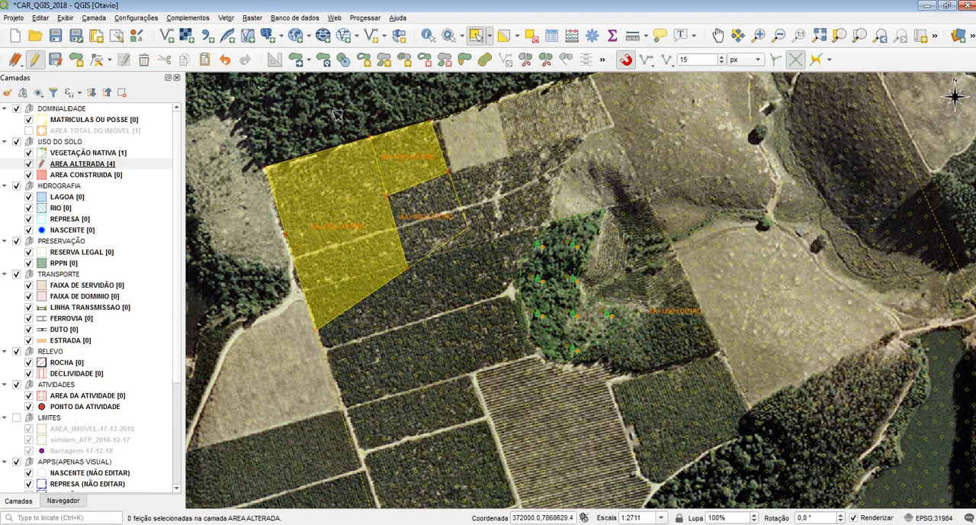
click(392, 159)
drag(385, 174, 356, 183)
click(385, 225)
click(421, 223)
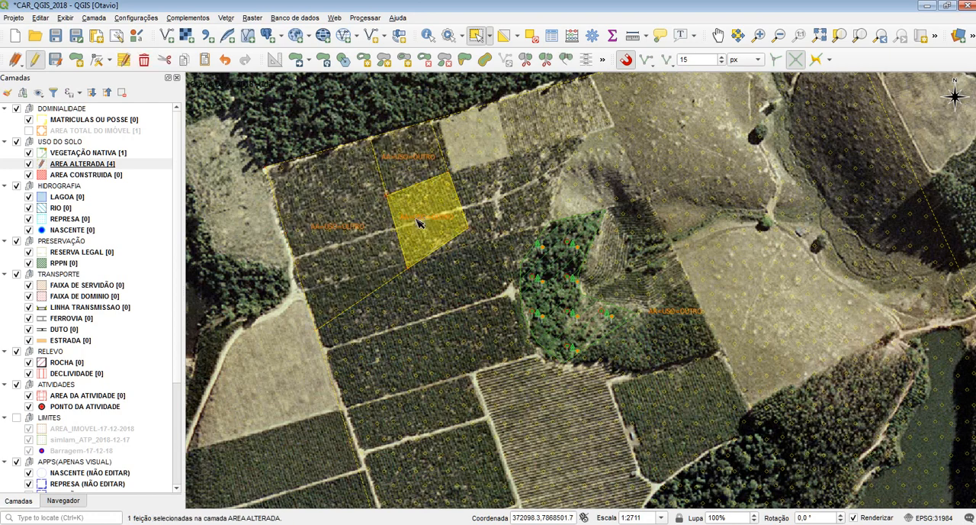
click(390, 161)
click(347, 198)
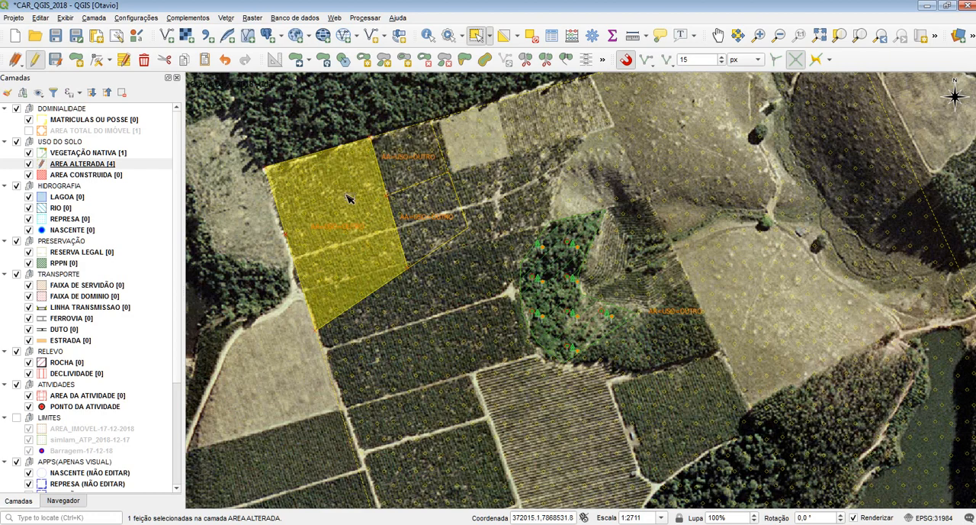
click(97, 59)
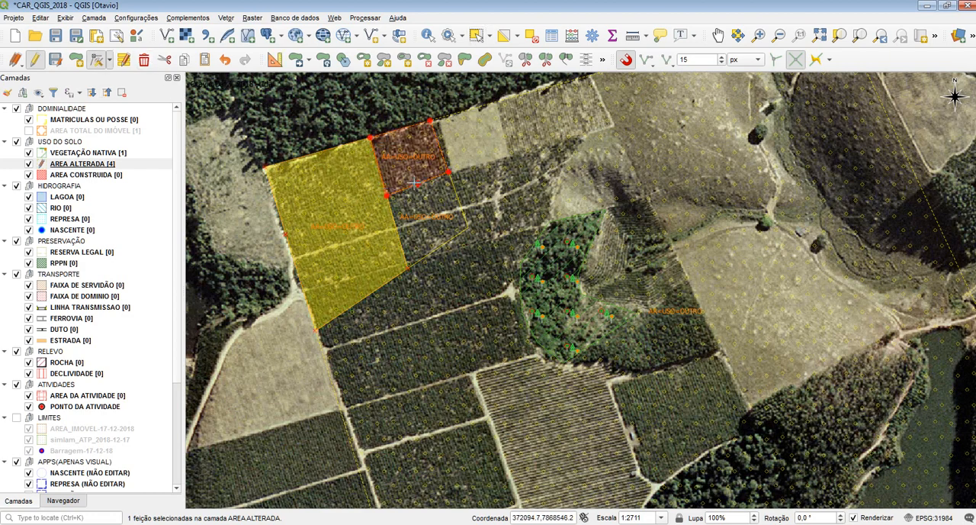
Step: Add the small northern piece to the selected western piece and merge the two into one feature
click(476, 35)
shift+click(392, 174)
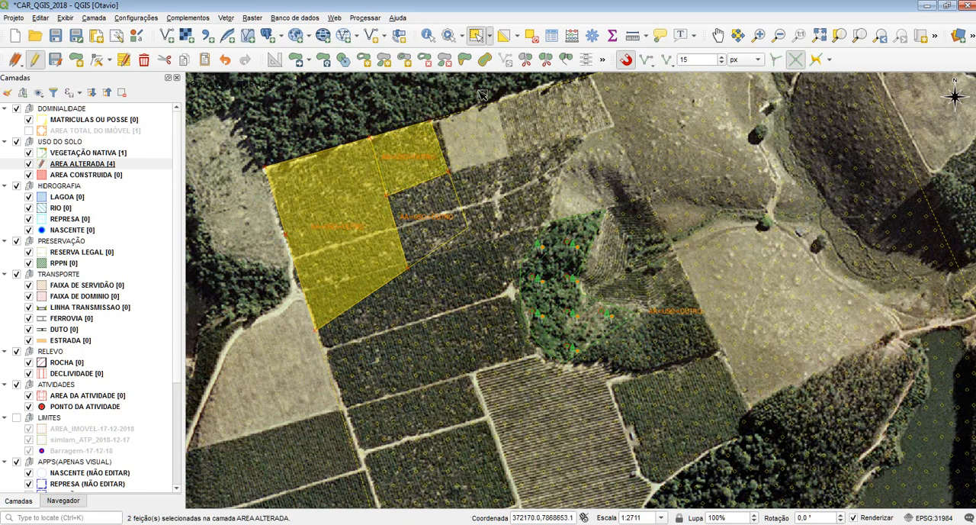
click(547, 59)
click(547, 353)
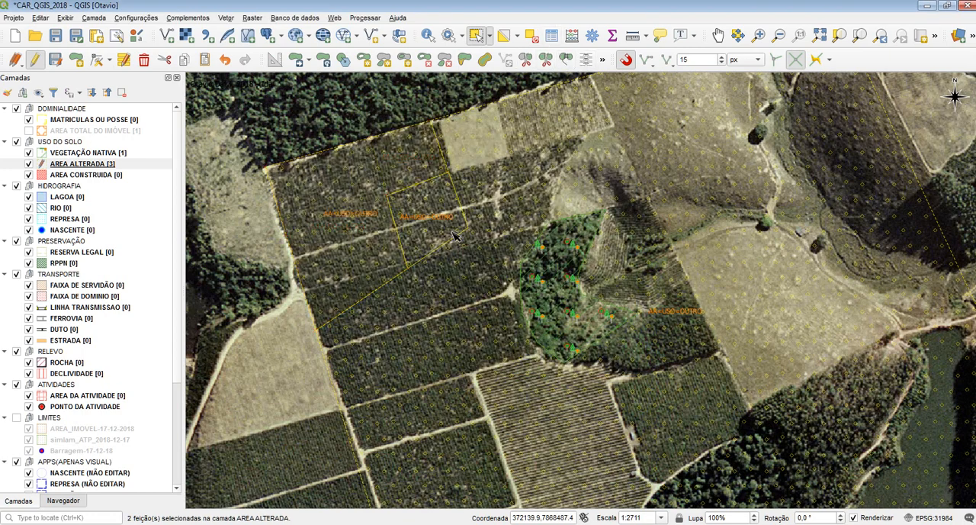
Step: Select the two remaining corner pieces with the large polygon and merge all three back into a single feature
click(414, 205)
click(362, 261)
drag(423, 212, 374, 187)
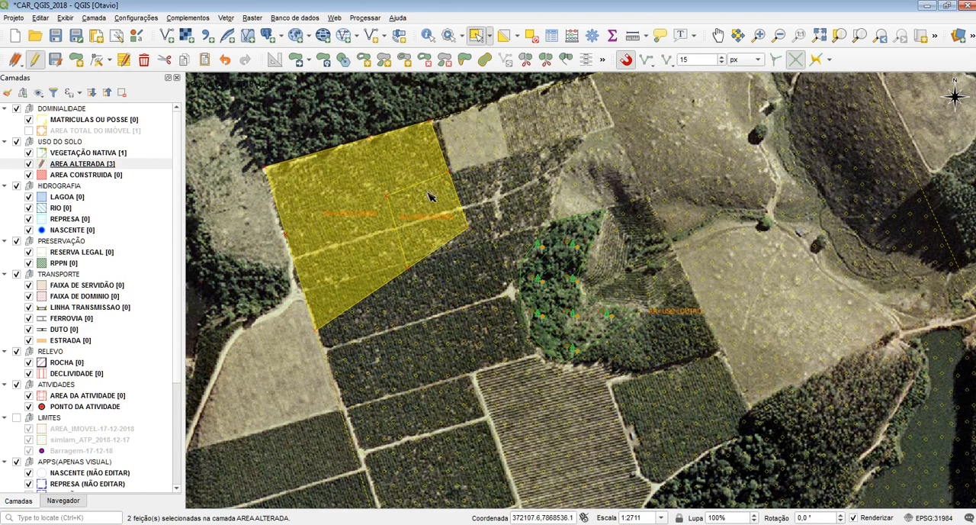
drag(492, 244, 357, 159)
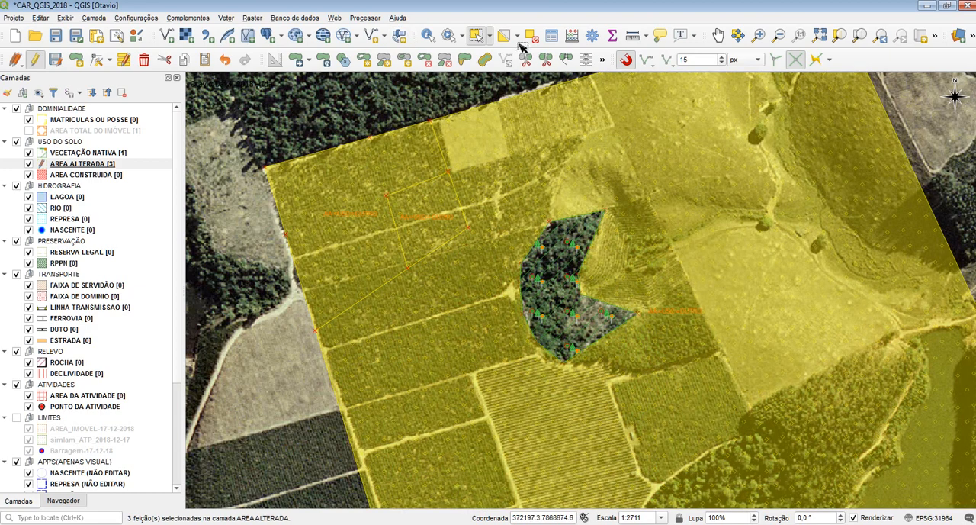
click(547, 59)
click(546, 355)
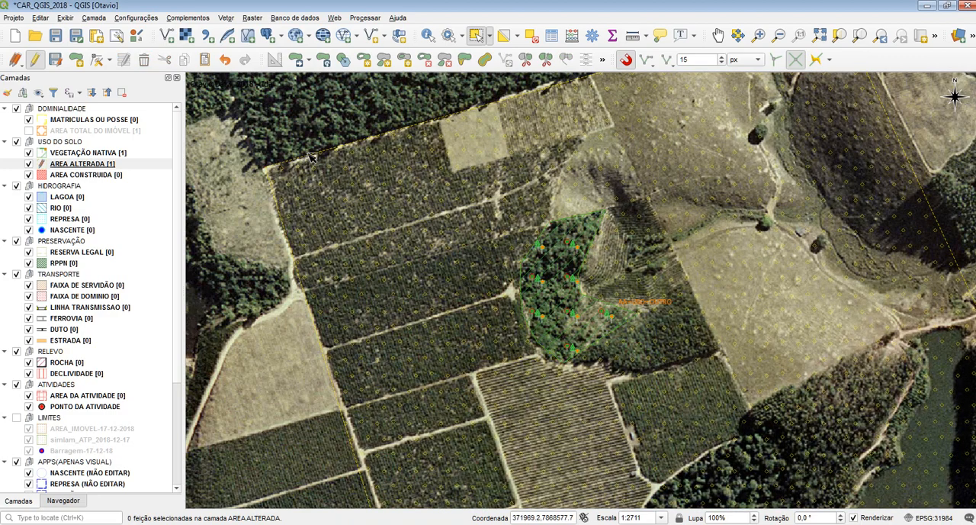
Step: Split off the northwestern field block along its southern and eastern edges and cut it in two, with snapping turned off
click(525, 58)
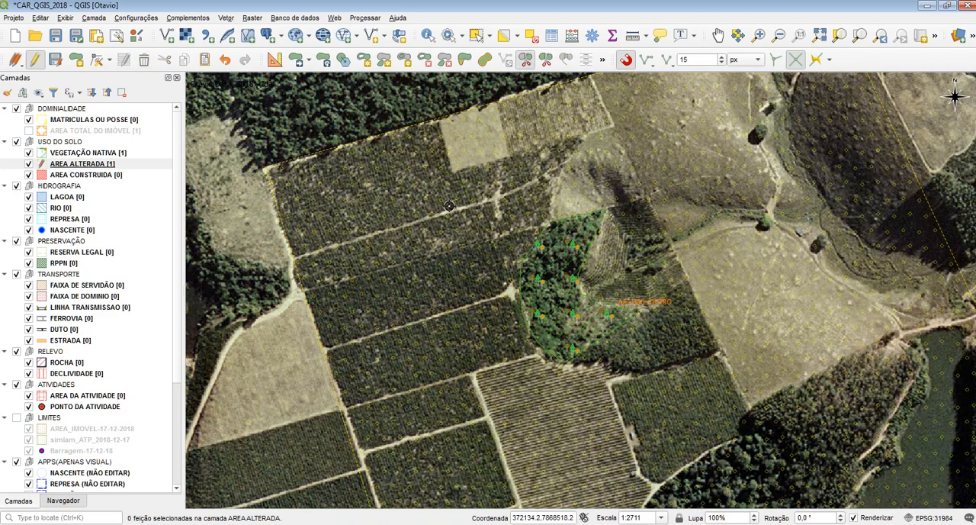
right_click(377, 91)
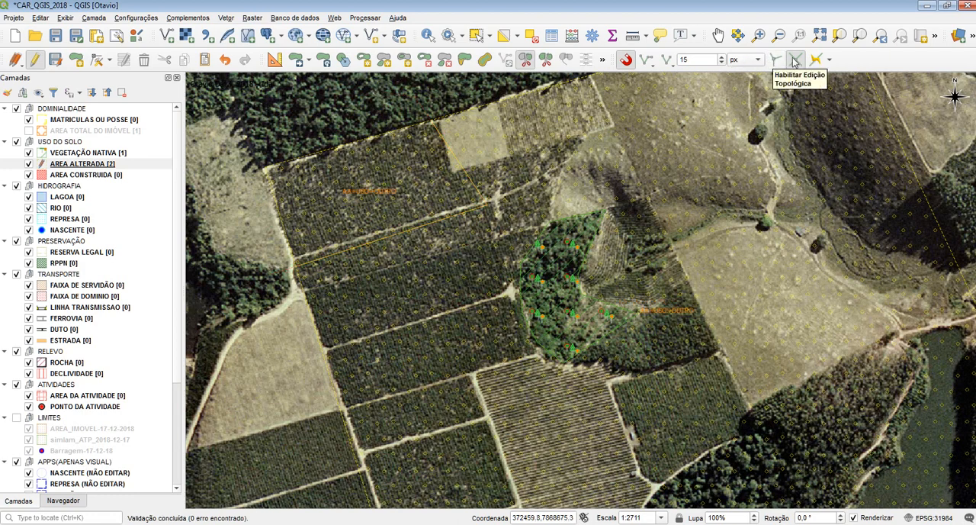
click(626, 59)
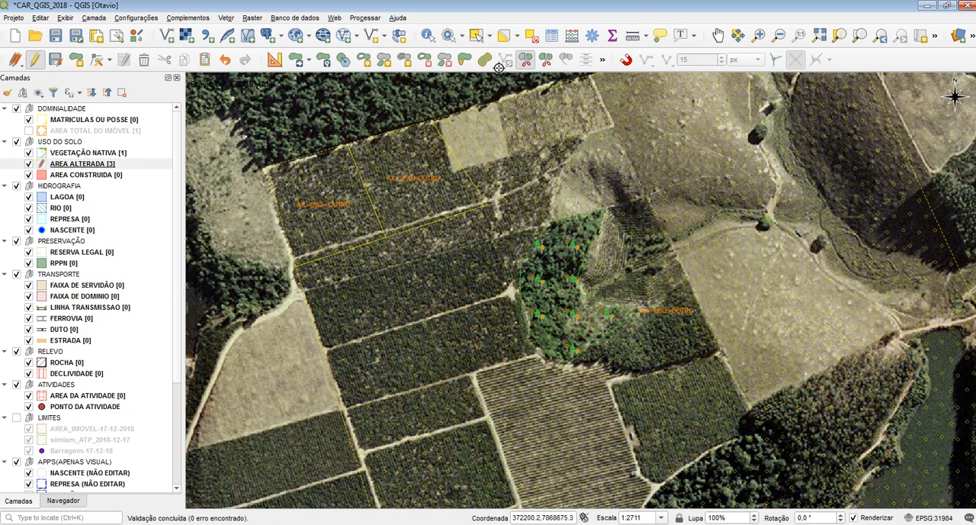
Step: Select both northwestern field pieces and the large AREA ALTERADA polygon, and merge them into one feature again
click(476, 35)
click(394, 200)
click(389, 281)
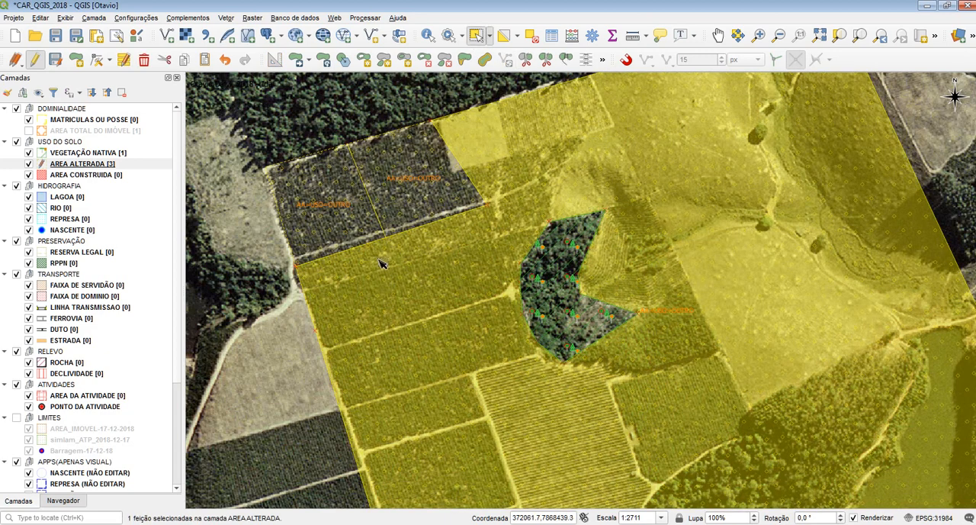
click(340, 227)
click(289, 109)
drag(401, 265, 354, 202)
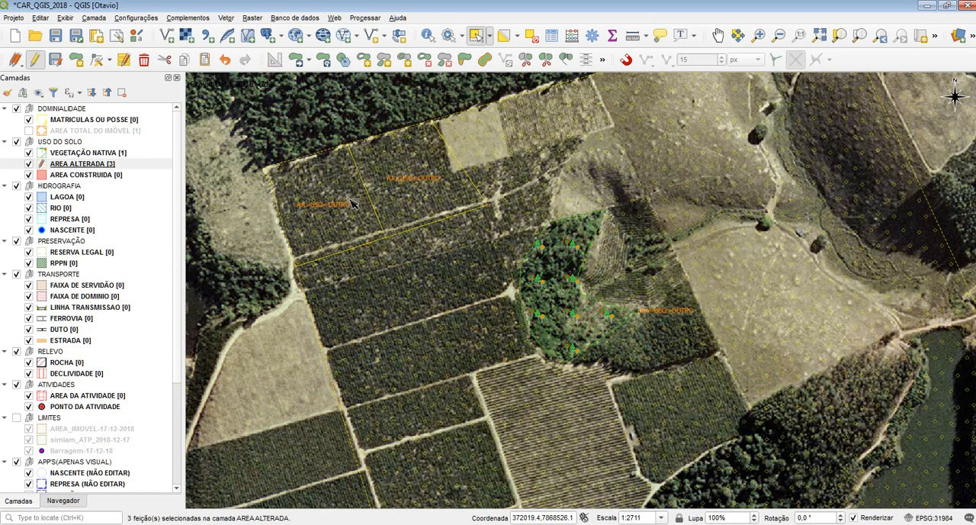
click(569, 61)
click(540, 357)
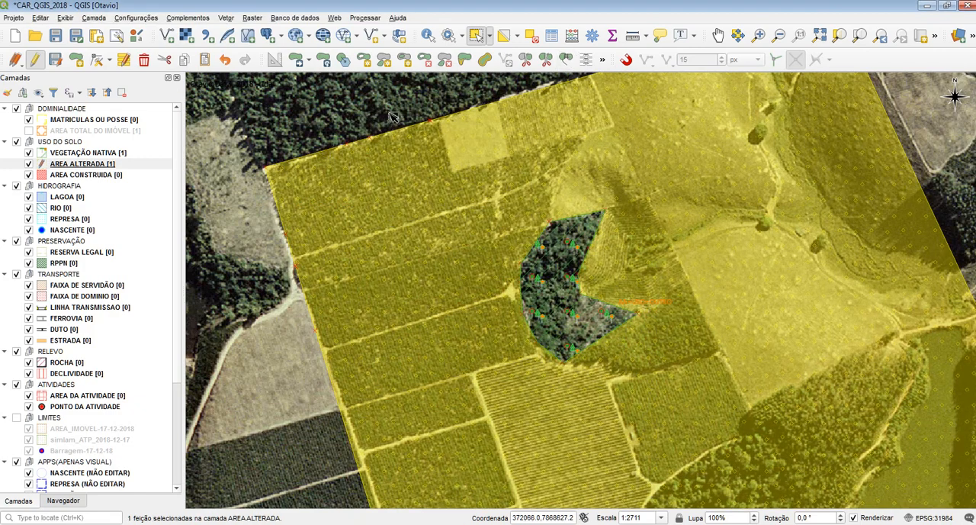
Step: Split off the northwestern field block of AREA ALTERADA and cut it into many small pieces with crossing split lines
click(263, 149)
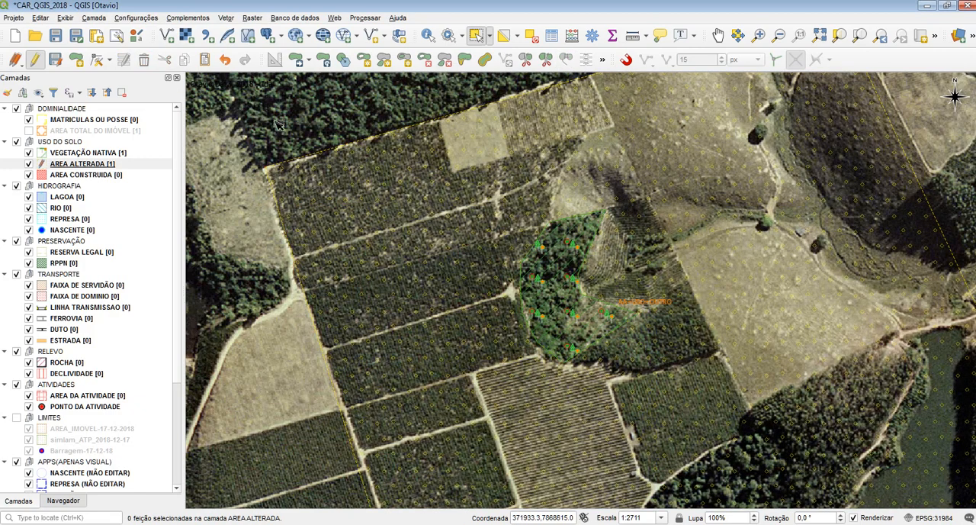
drag(279, 124, 312, 163)
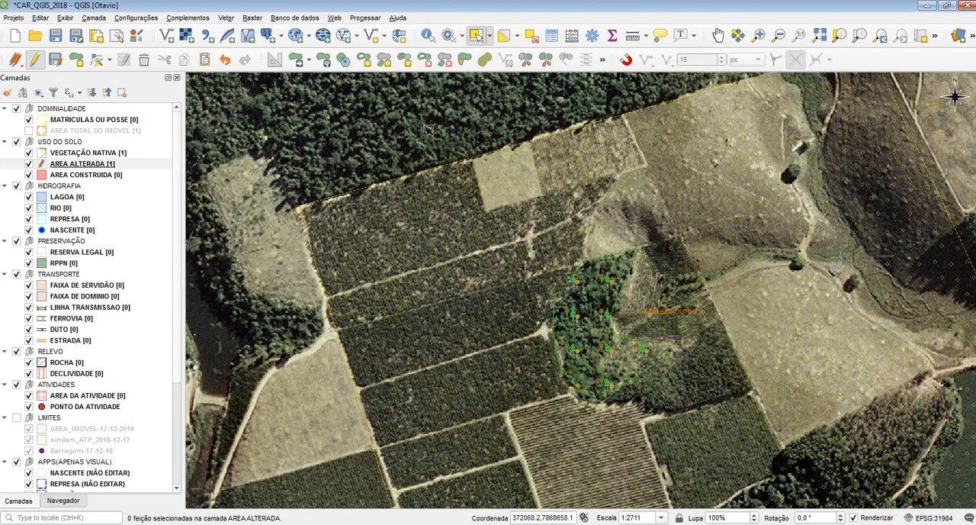
click(525, 61)
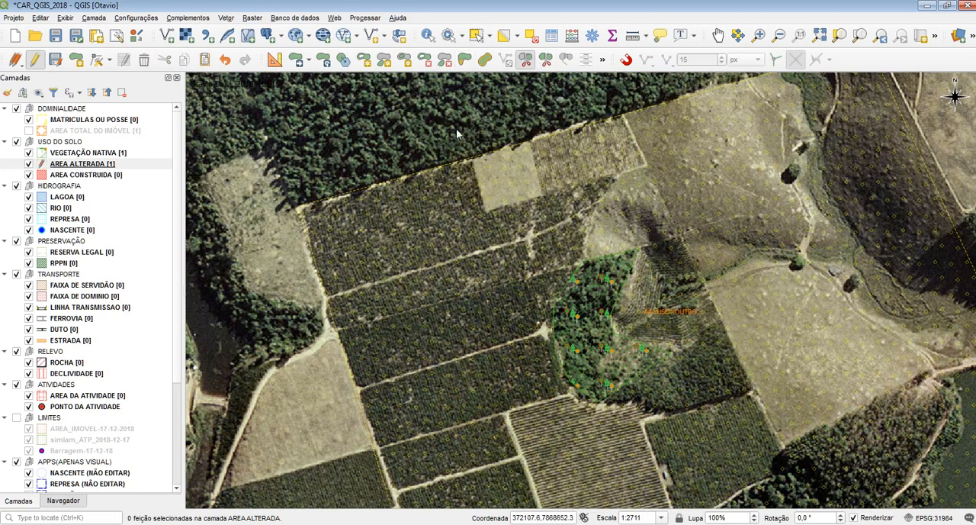
right_click(287, 318)
right_click(588, 247)
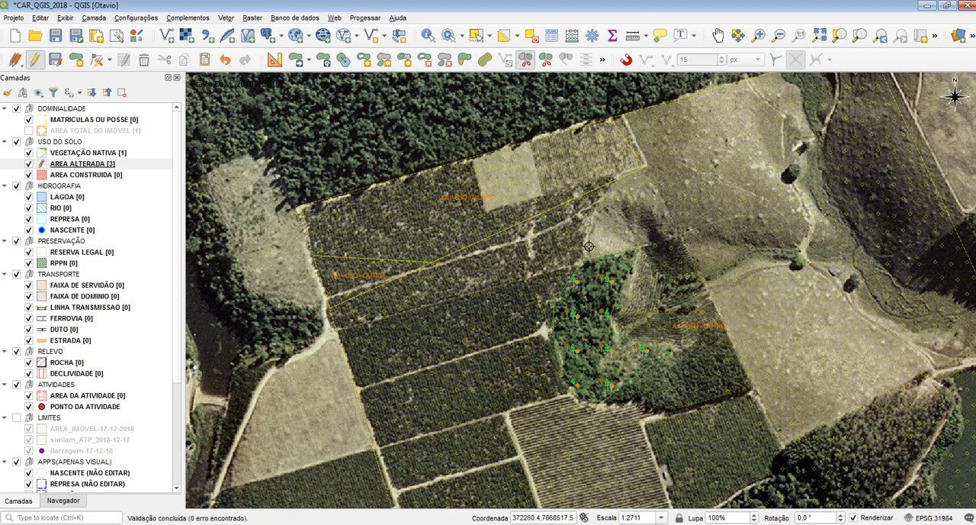
right_click(359, 182)
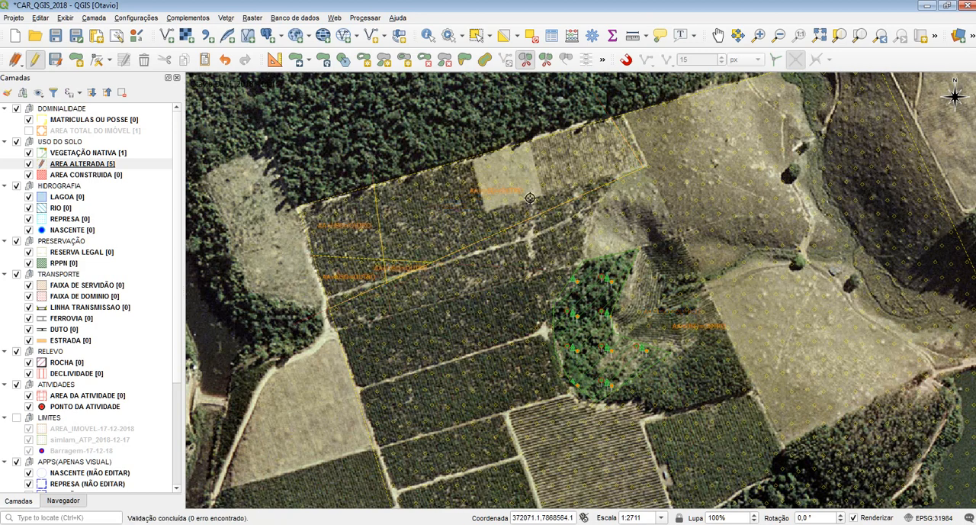
right_click(667, 145)
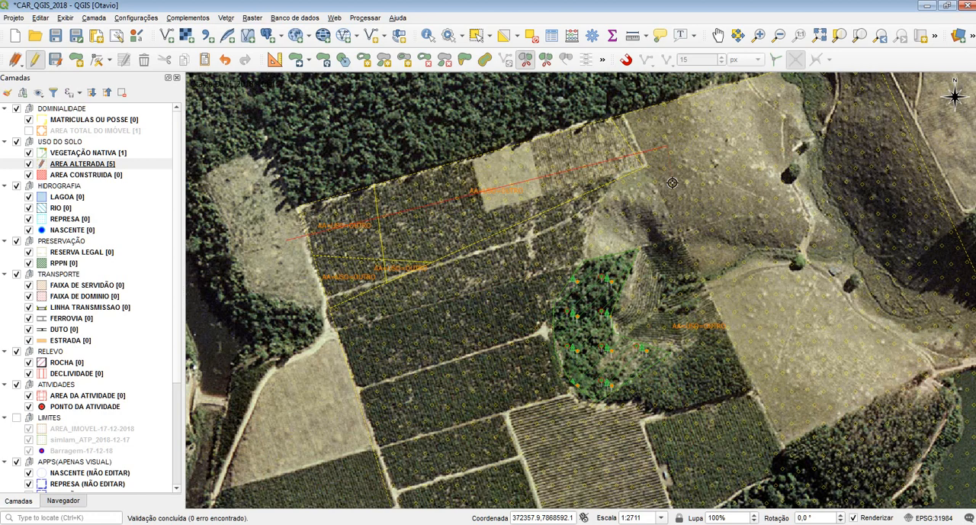
right_click(458, 97)
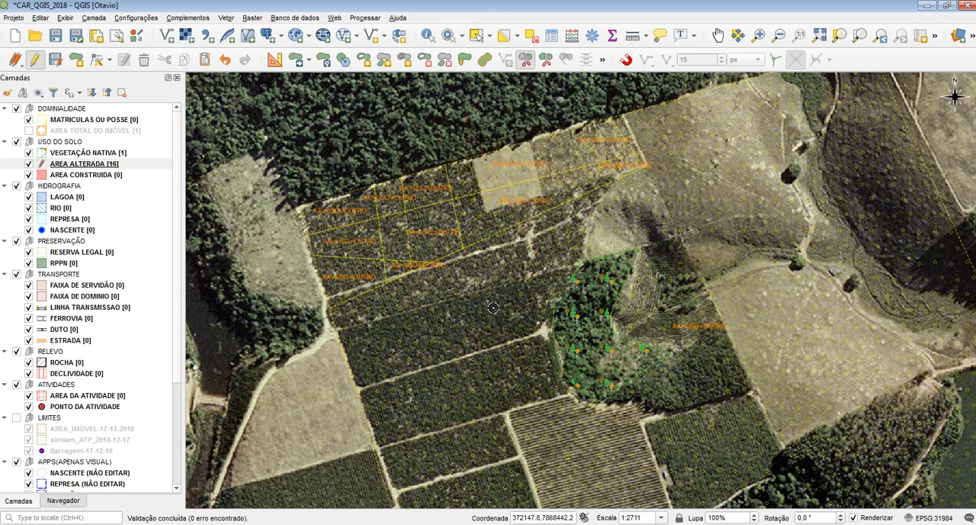
right_click(520, 139)
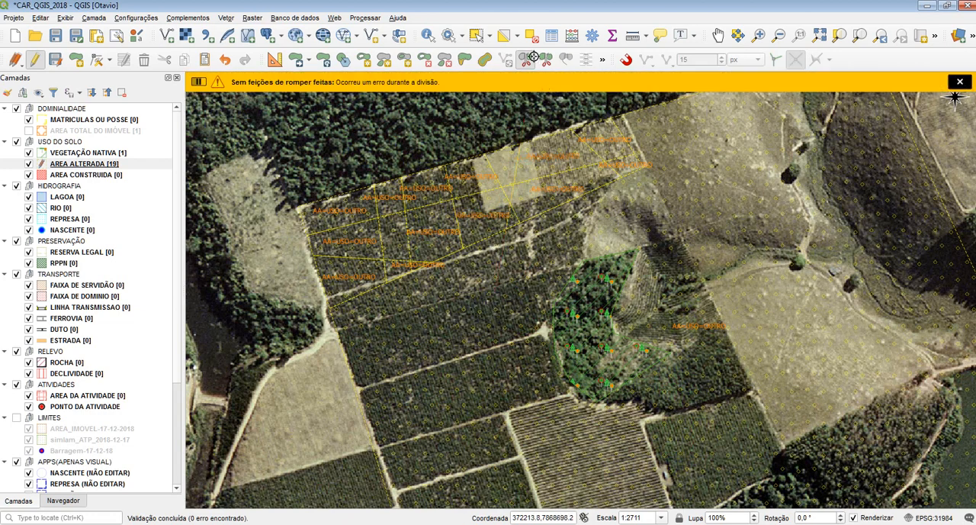
Step: Try merging all the split pieces with the large polygon into one feature, and undo the merge
click(476, 36)
drag(723, 325, 294, 149)
click(546, 60)
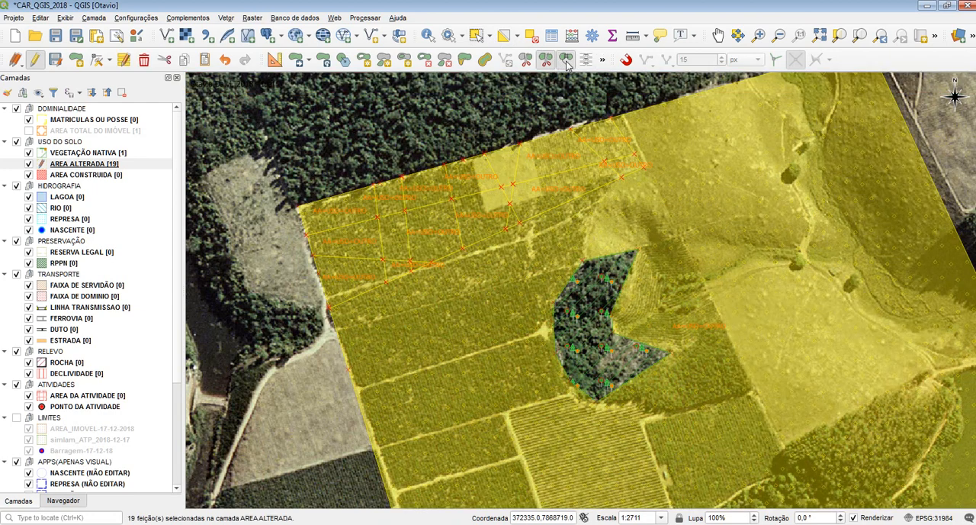
click(549, 357)
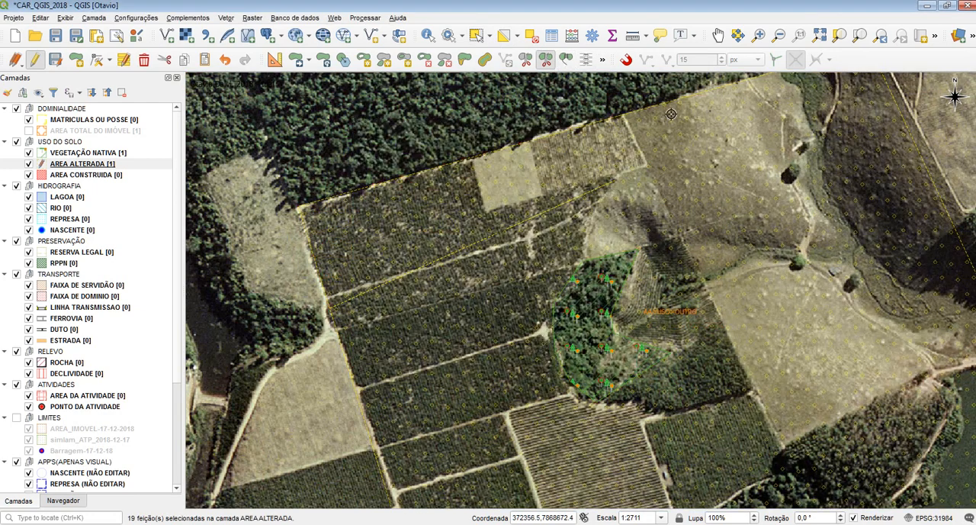
key(ctrl+z)
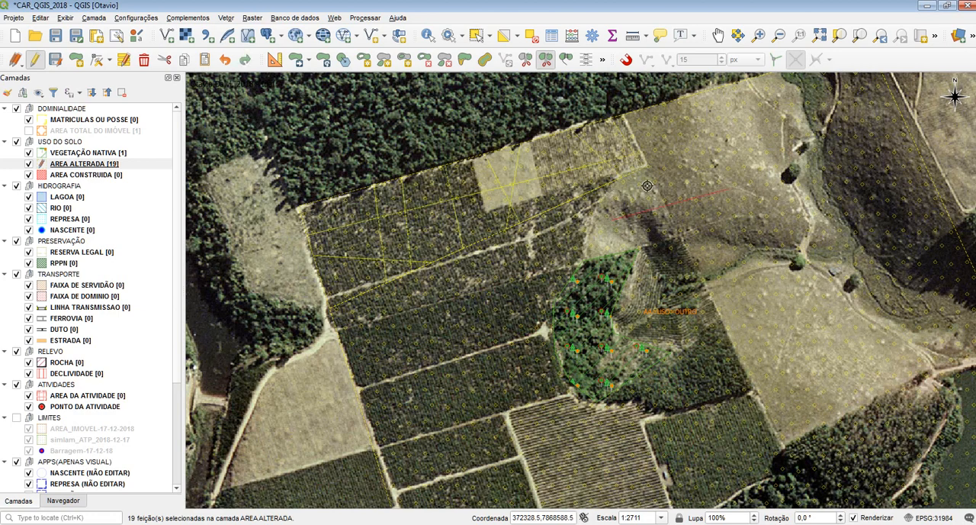
Step: Select the large polygon and several of the small pieces one at a time to examine them as separate features
click(473, 35)
click(499, 259)
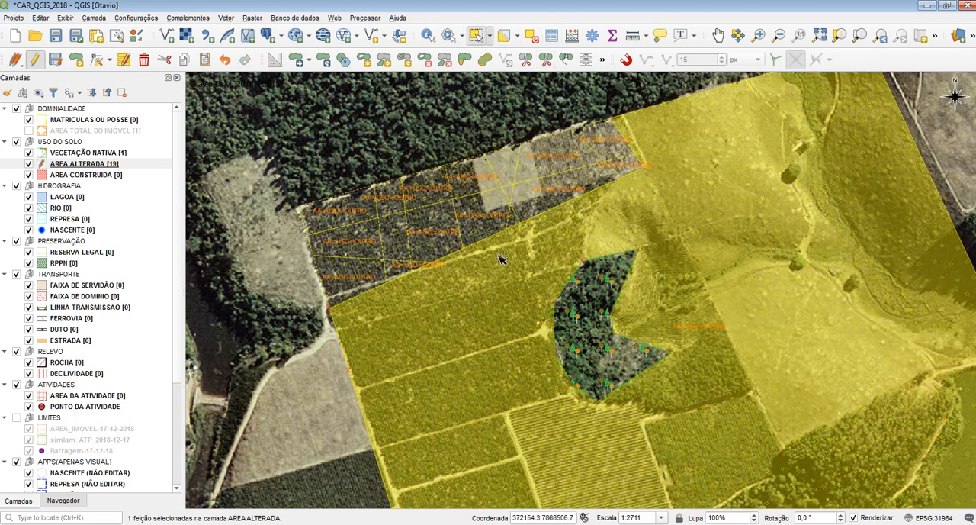
click(483, 219)
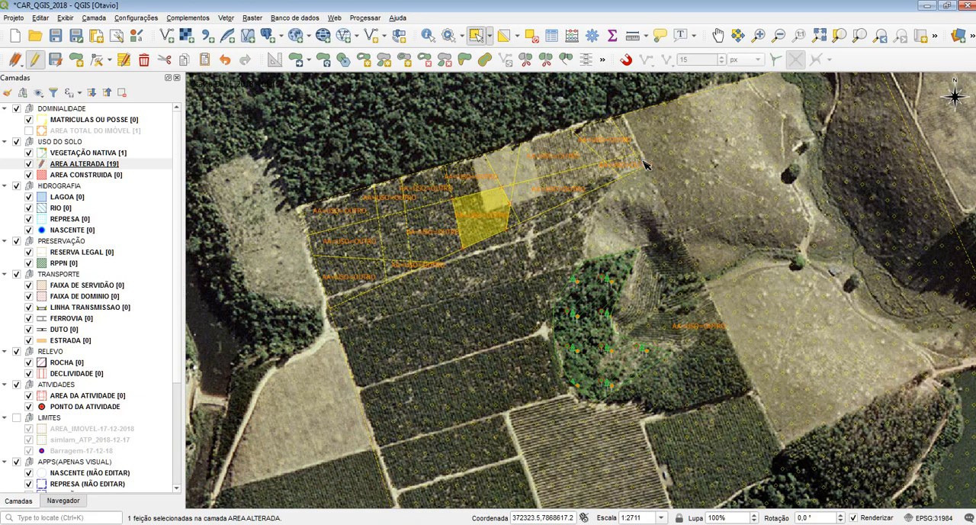
click(645, 165)
click(518, 218)
click(509, 222)
click(484, 225)
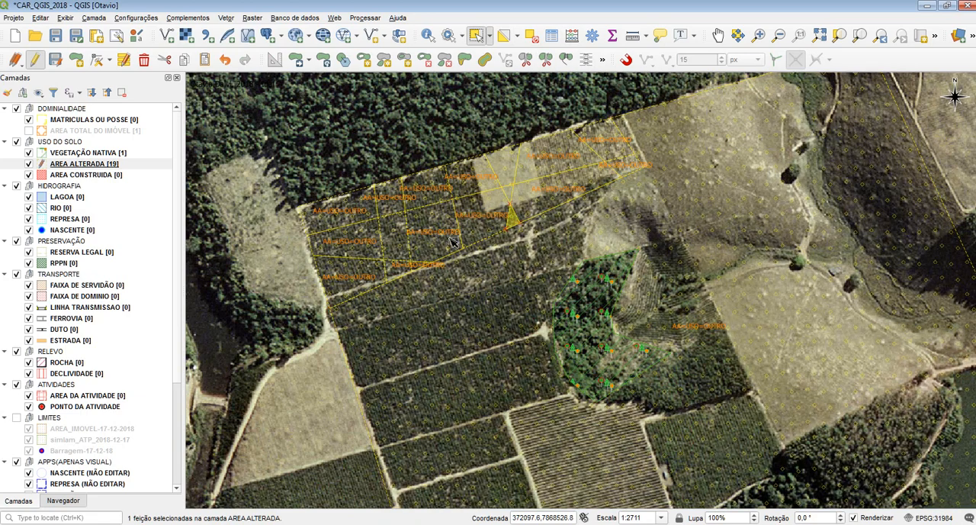
click(450, 238)
click(404, 253)
click(391, 268)
click(335, 238)
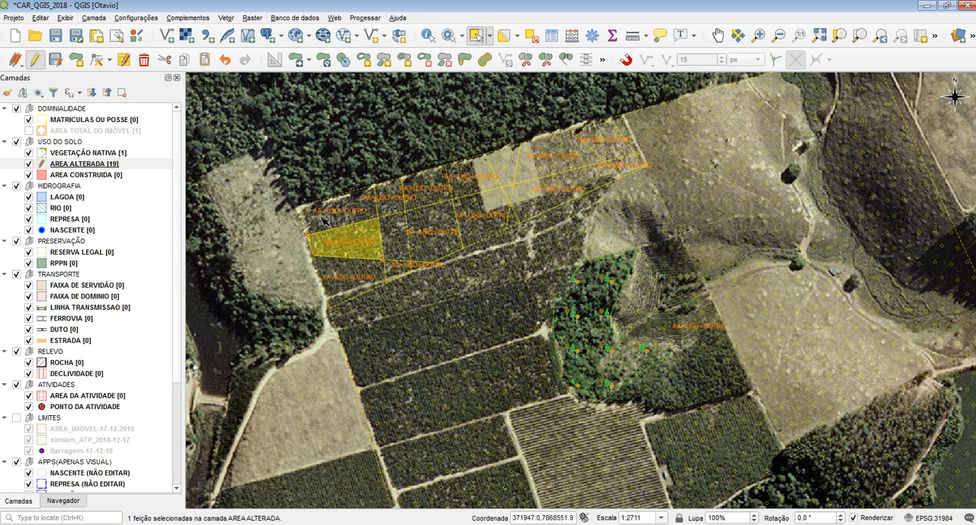
click(330, 218)
Step: Select all 19 AREA ALTERADA features together and merge them into a single feature
drag(208, 116, 771, 396)
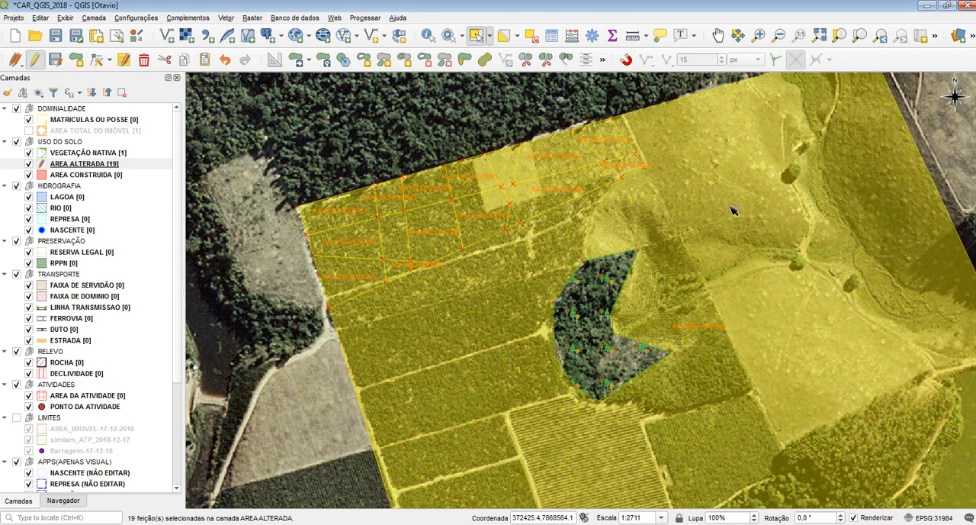
click(566, 61)
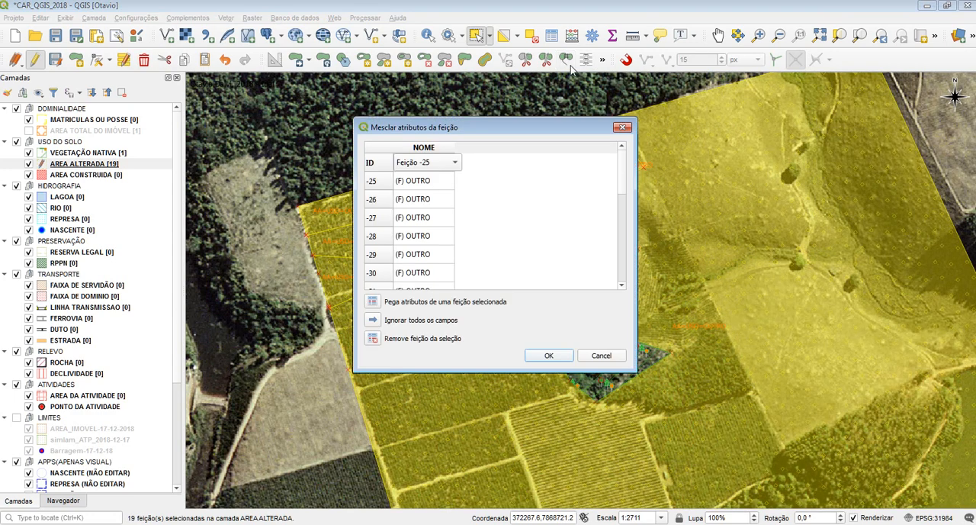
click(560, 357)
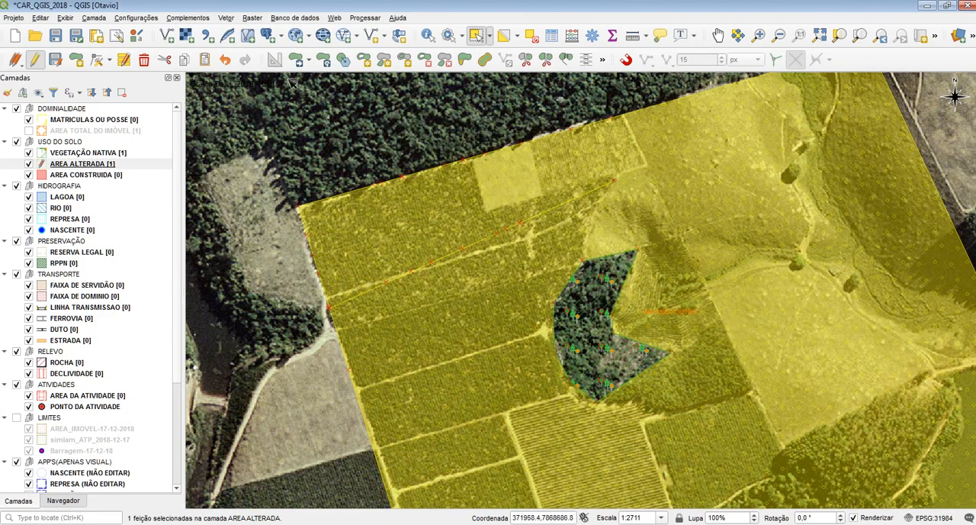
Step: Move several inner vertices along the leftover seam of the merged polygon to open up the gaps hidden in it
click(104, 62)
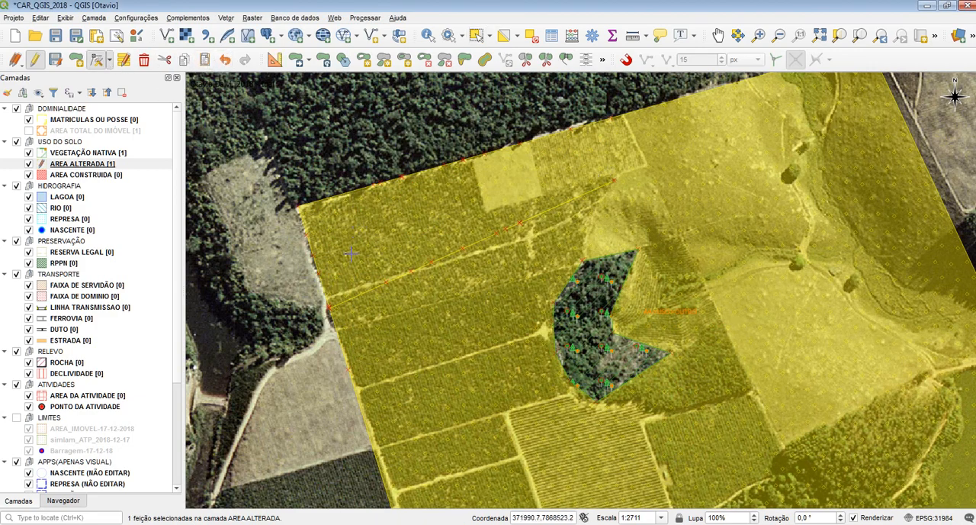
click(402, 313)
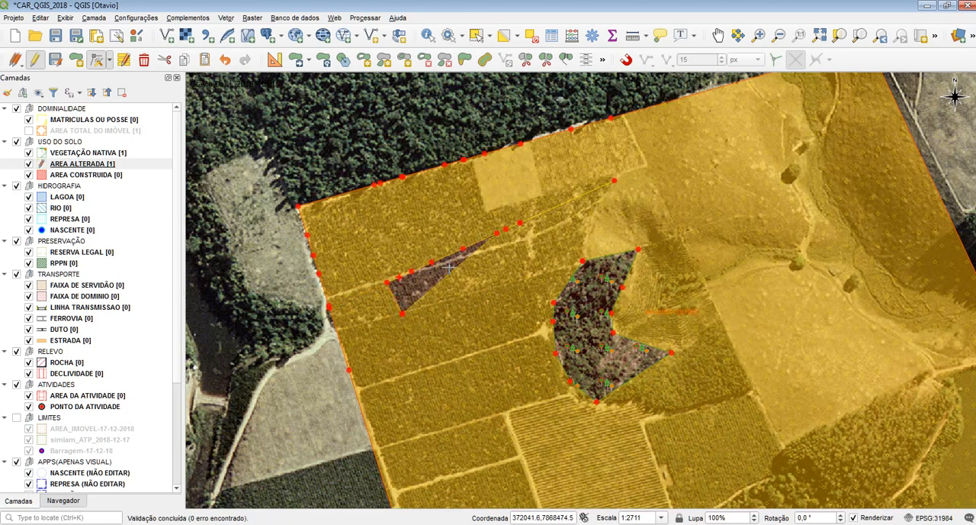
click(497, 233)
click(524, 260)
click(505, 229)
click(479, 192)
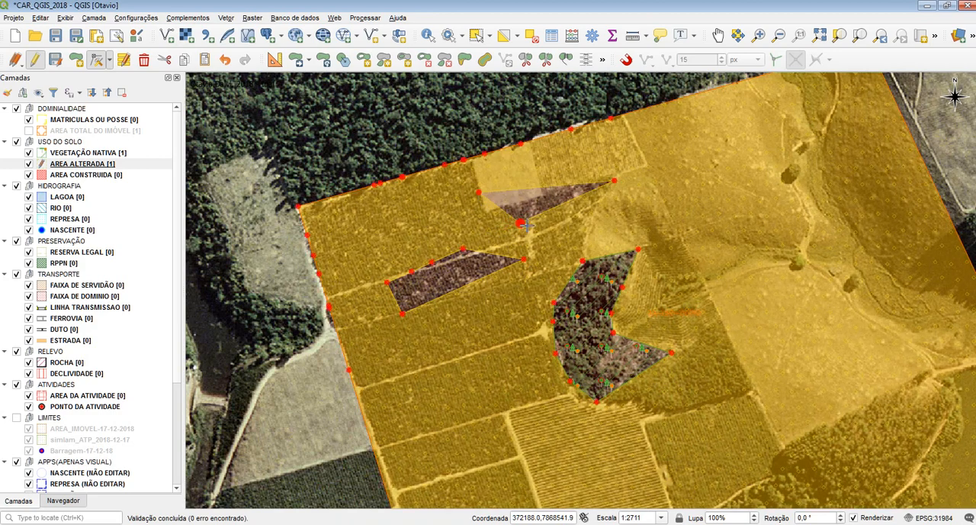
click(597, 157)
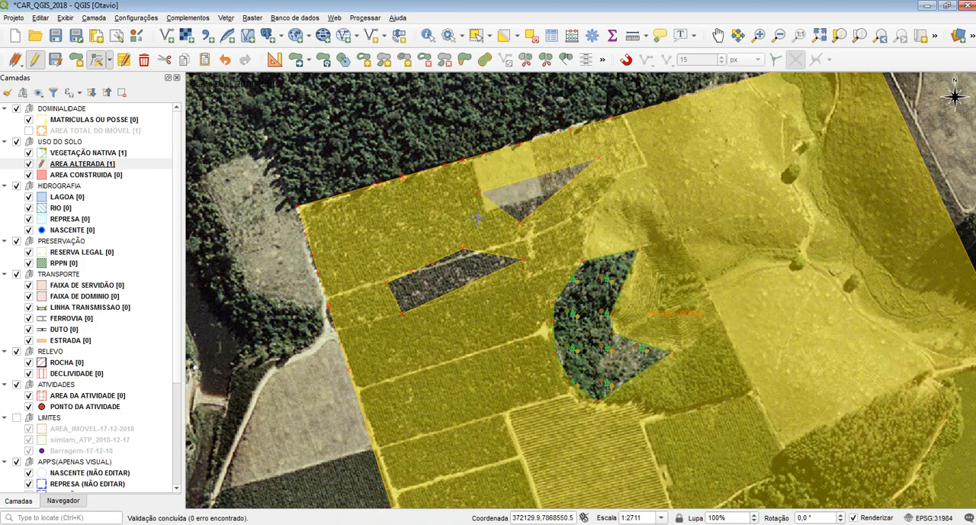
Step: Undo the vertex moves along the seam and the merge of the small pieces
key(ctrl+z)
key(ctrl+z)
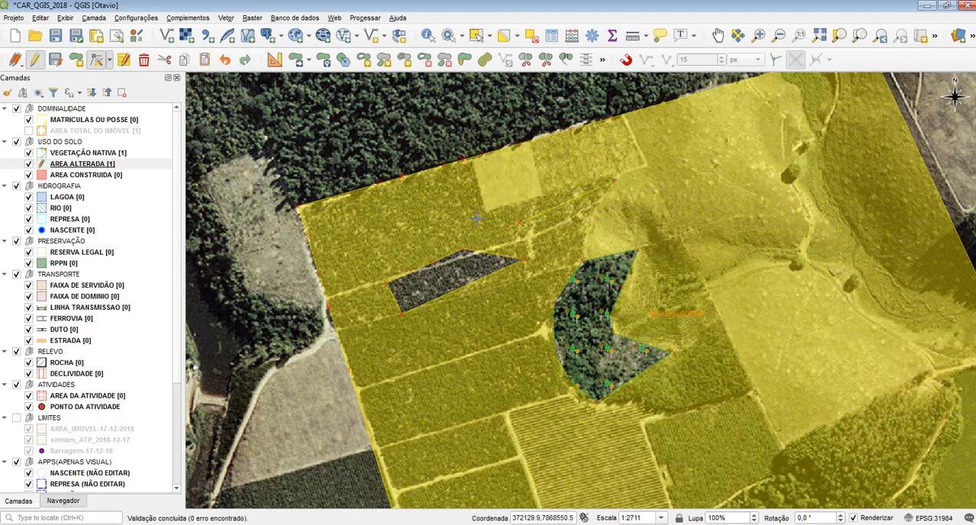
key(ctrl+z)
key(ctrl+z)
key(ctrl+z)
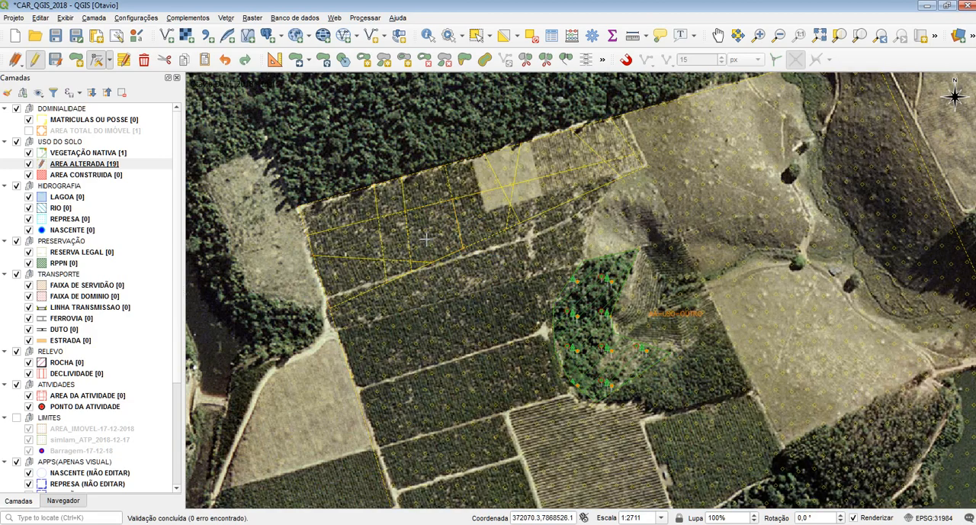
Step: Save the project and merge all the small northwestern pieces with the large AREA ALTERADA polygon into one feature
key(ctrl+s)
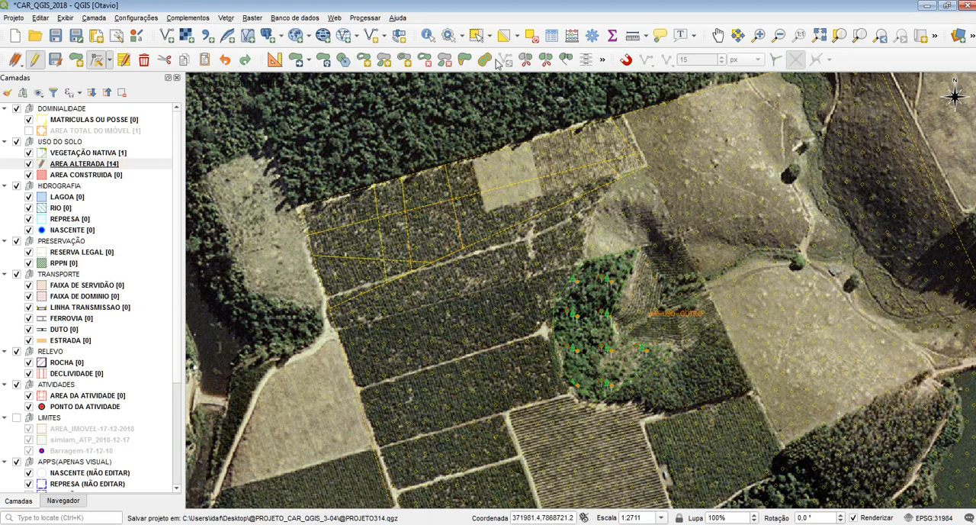
click(476, 37)
drag(600, 237, 229, 190)
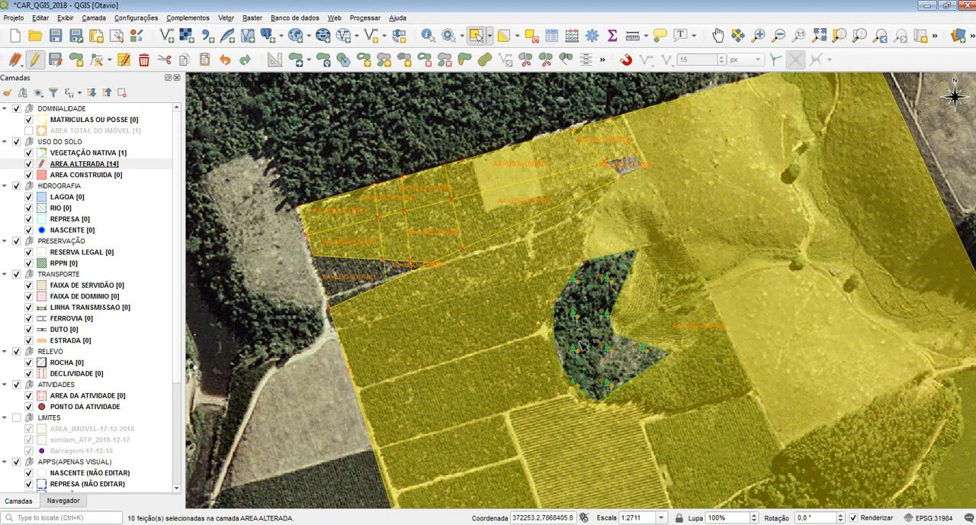
drag(587, 341, 191, 77)
drag(735, 367, 185, 70)
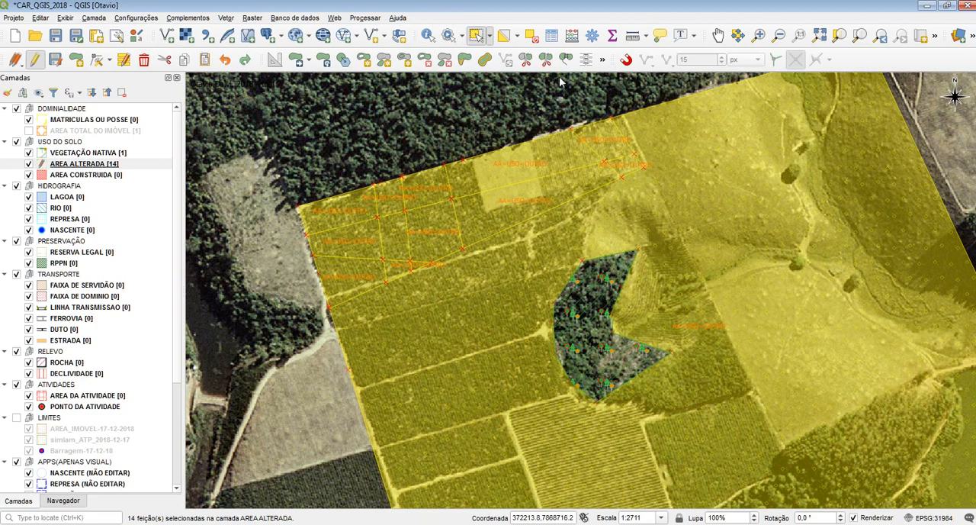
click(565, 60)
click(558, 355)
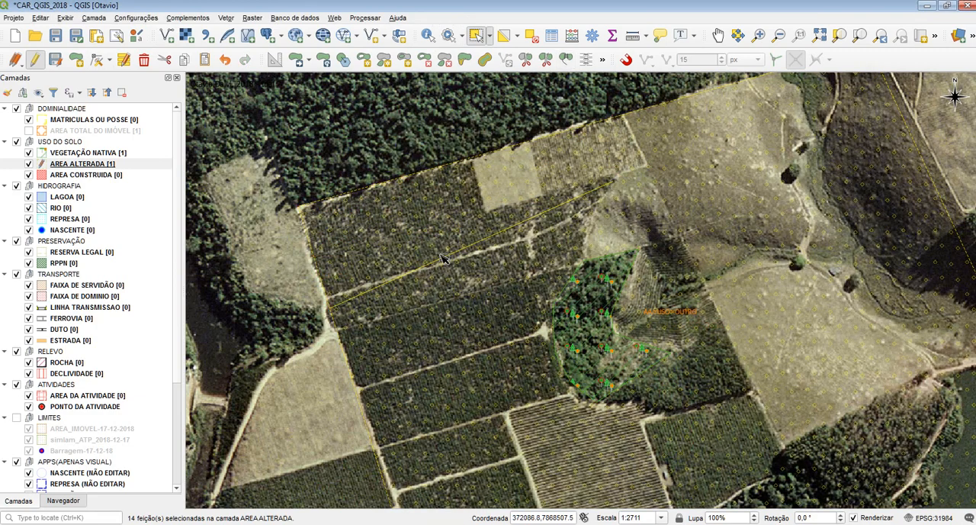
Step: Open the leftover gap along the seam by moving its vertices, delete that ring, and check the polygon by selecting it
click(97, 59)
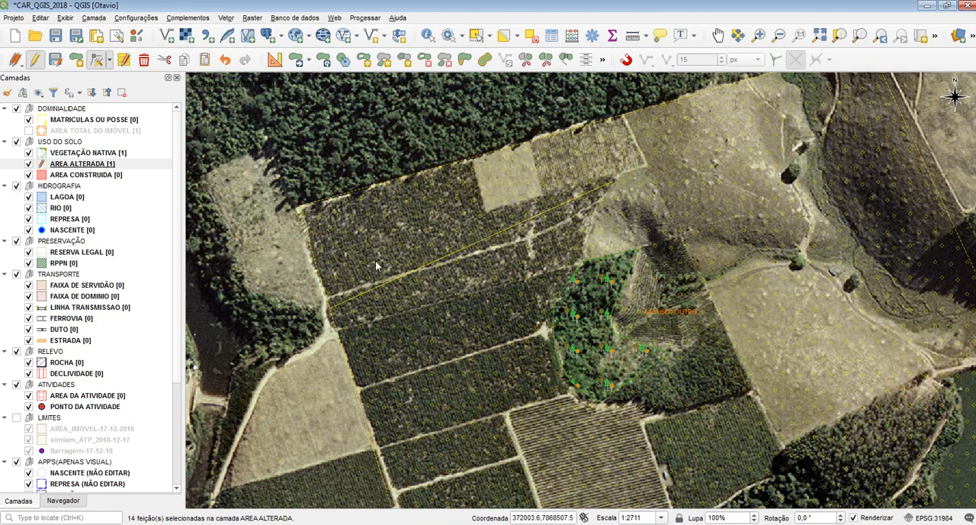
click(390, 282)
click(374, 244)
click(565, 201)
click(589, 244)
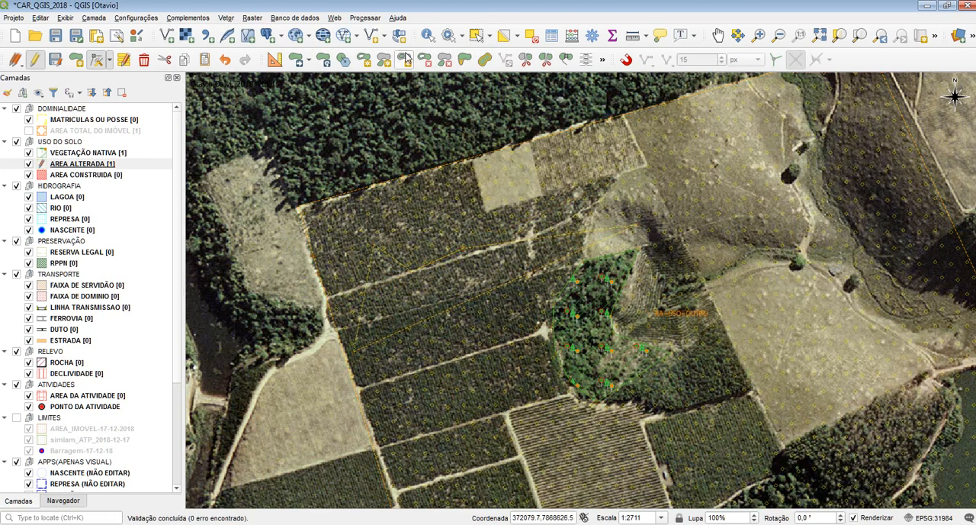
click(424, 62)
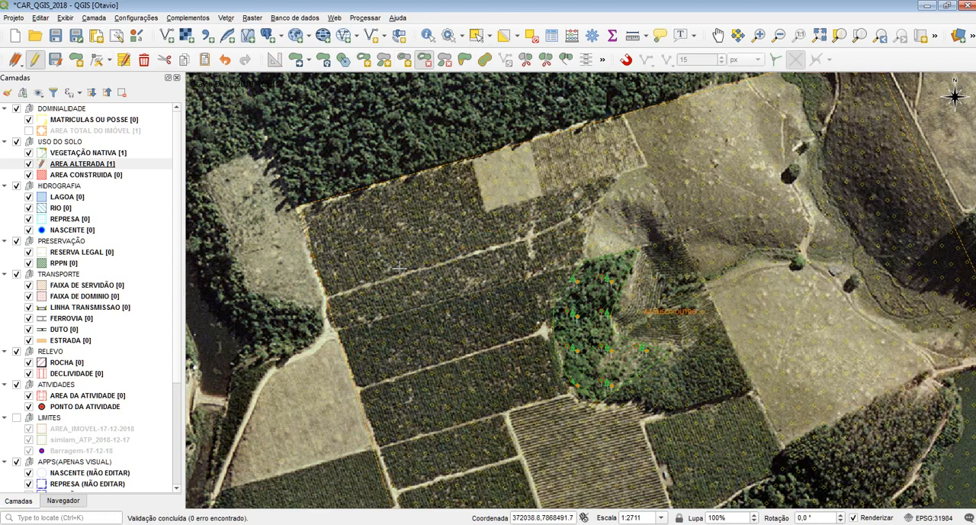
click(476, 35)
click(476, 227)
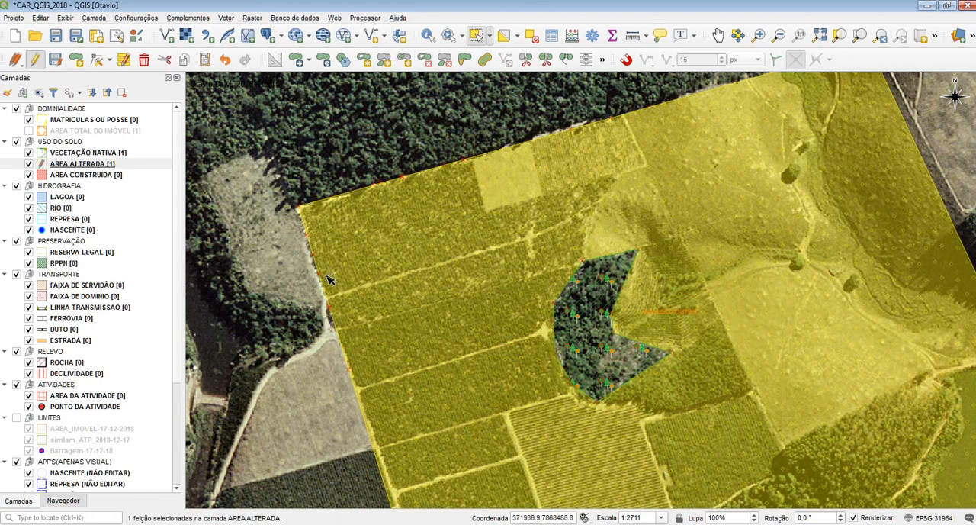
click(291, 172)
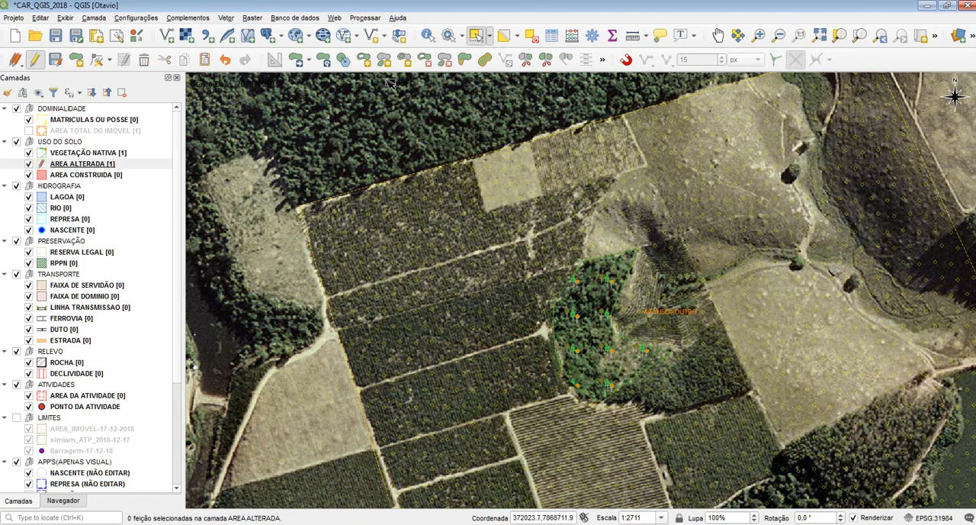
Step: Enable snapping and topological editing, split a northwestern corner block off AREA ALTERADA and cut it in two with an east-west line
click(625, 60)
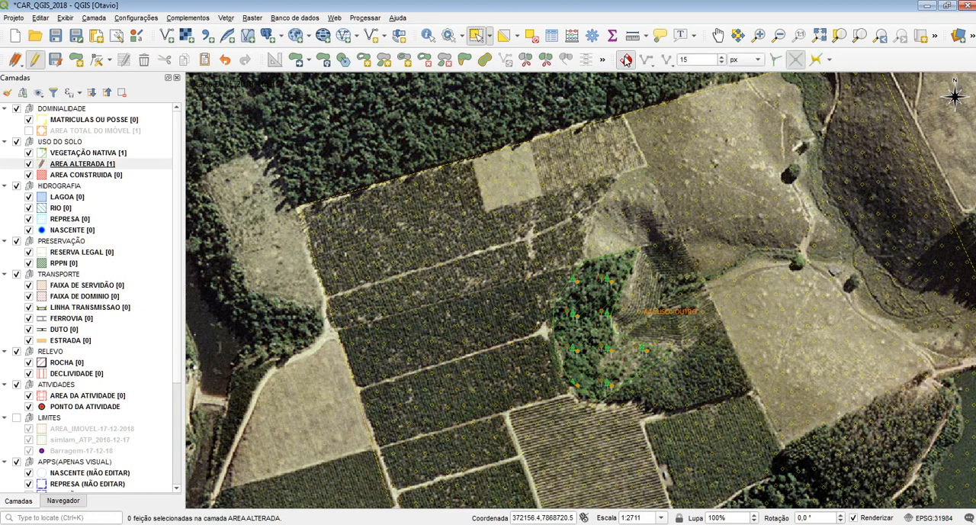
click(775, 63)
click(61, 164)
click(525, 59)
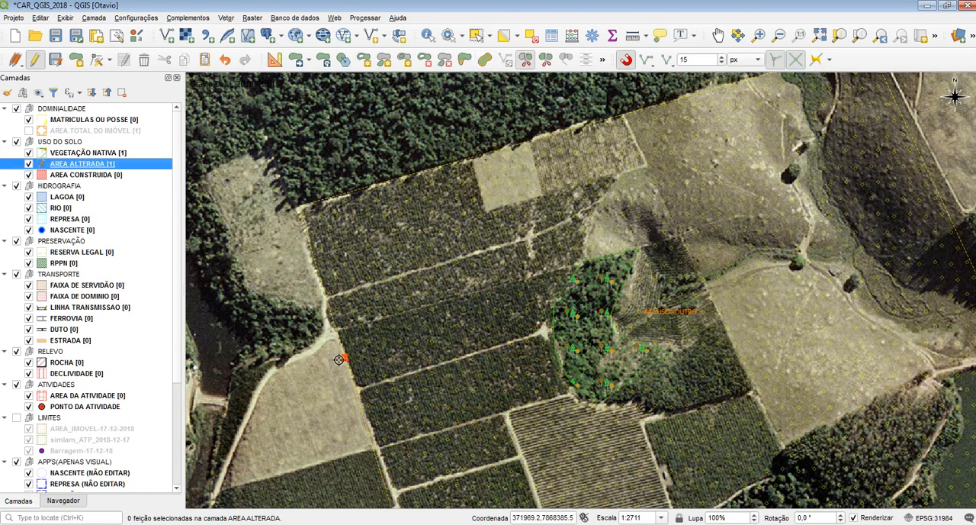
click(309, 362)
click(371, 153)
right_click(308, 128)
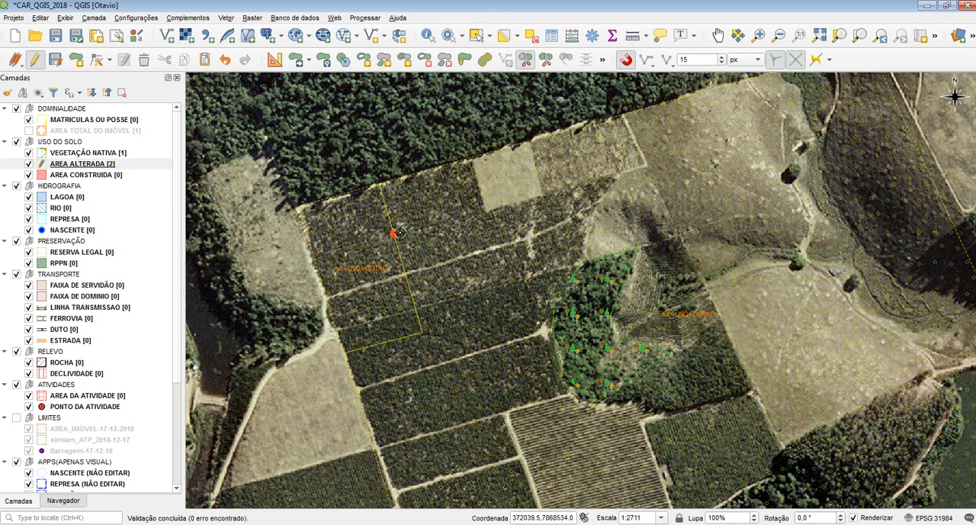
scroll(296, 266, up, 1)
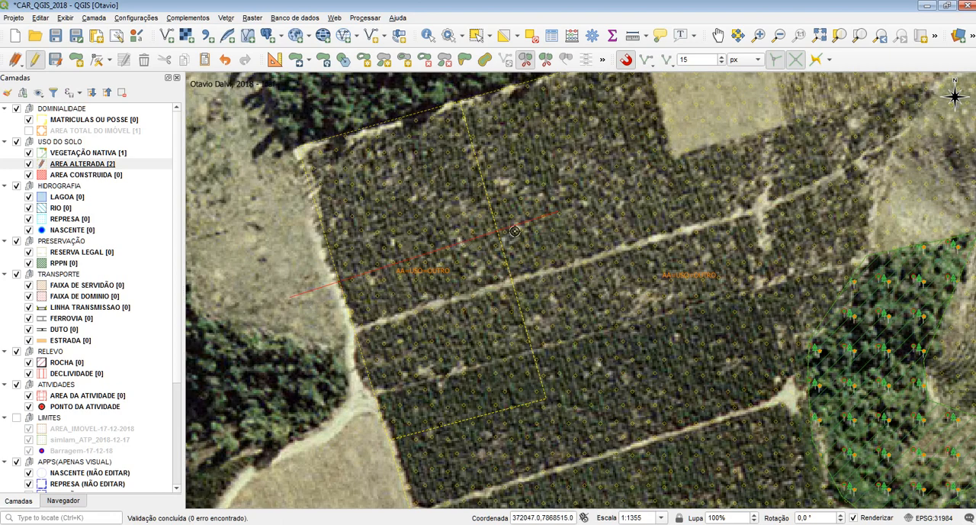
right_click(573, 199)
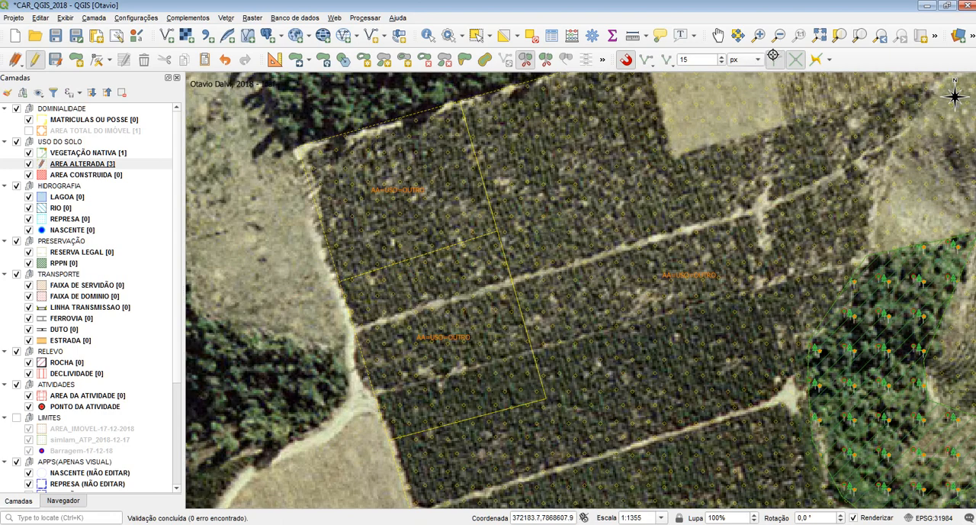
Step: Start vertex editing on the northern half of the split corner block
click(97, 64)
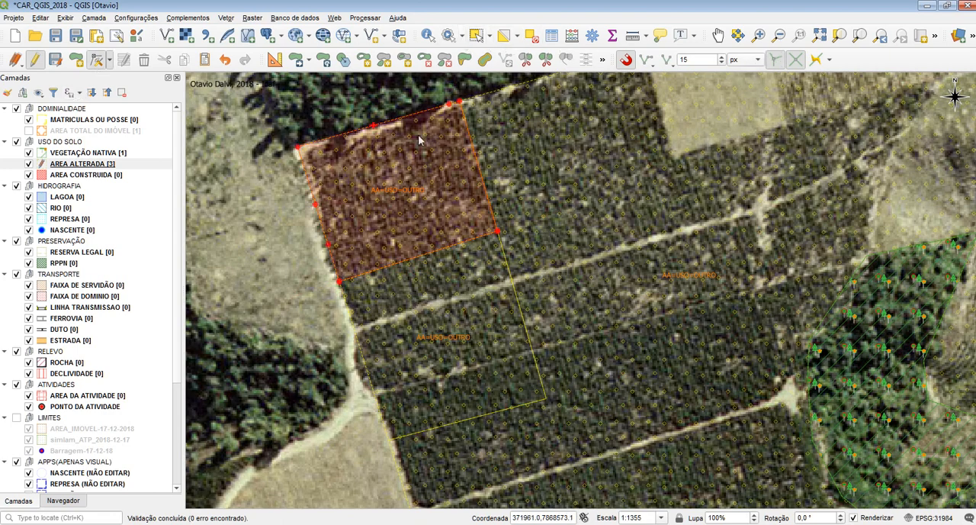
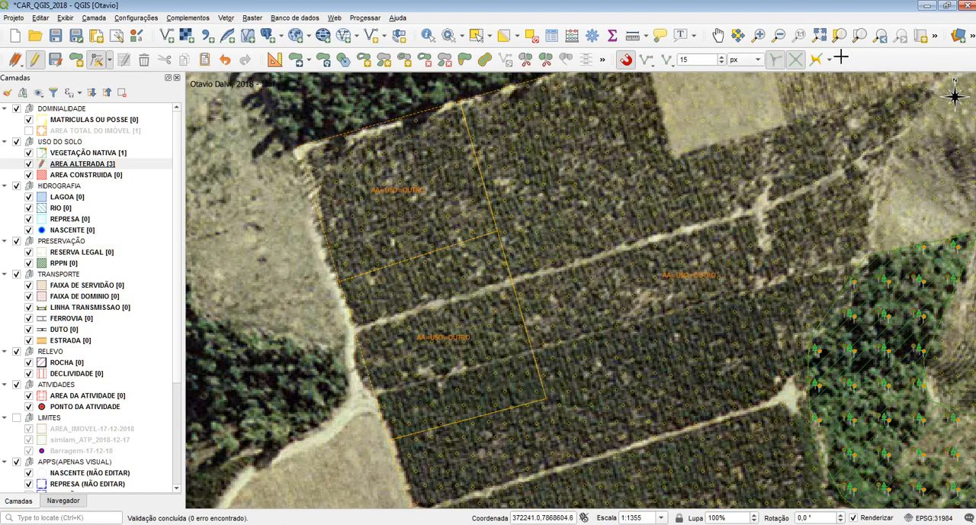
Step: Merge the three AREA ALTERADA pieces into one feature with the attributes of Feição -48, and clear the selection
click(775, 61)
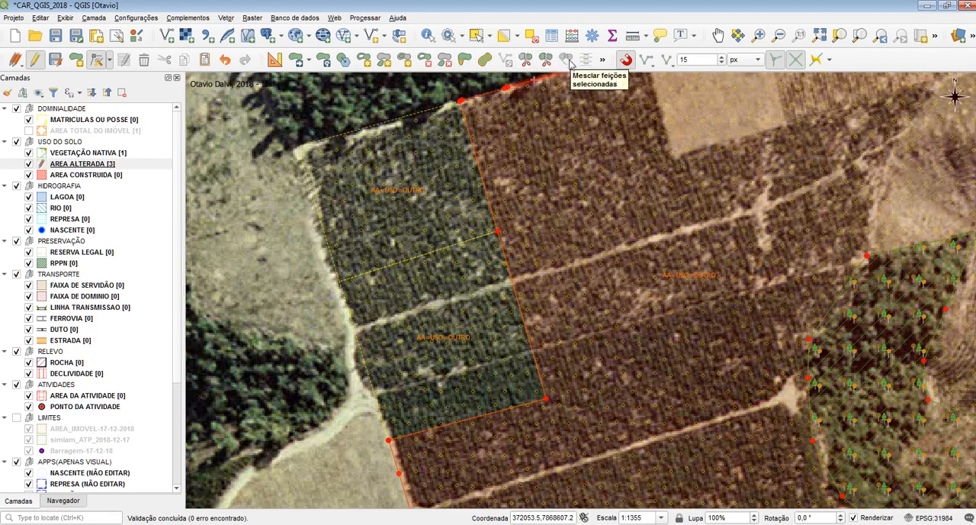
click(475, 36)
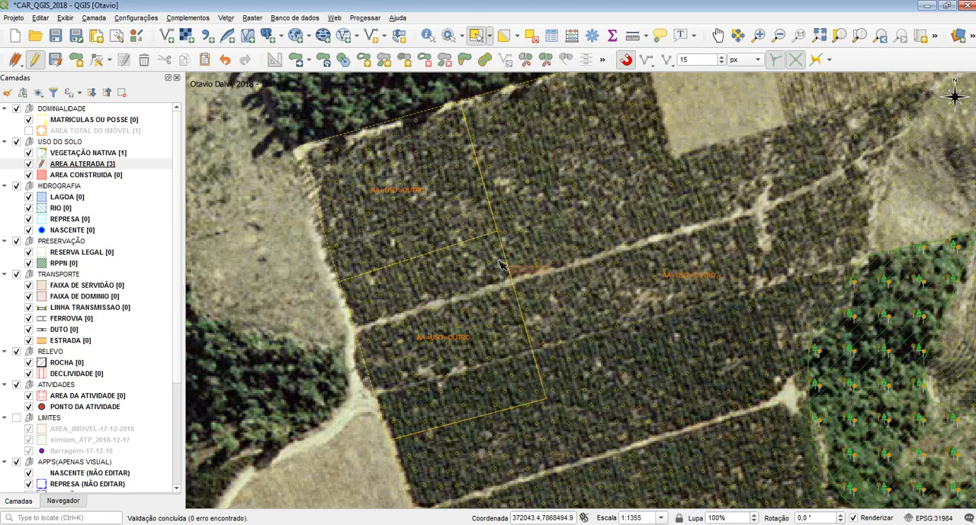
click(576, 86)
click(576, 57)
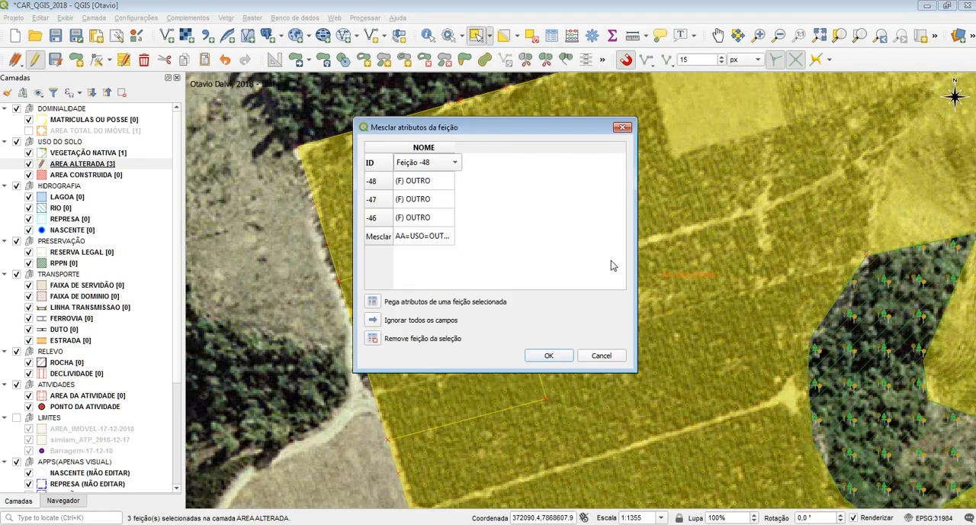
click(550, 356)
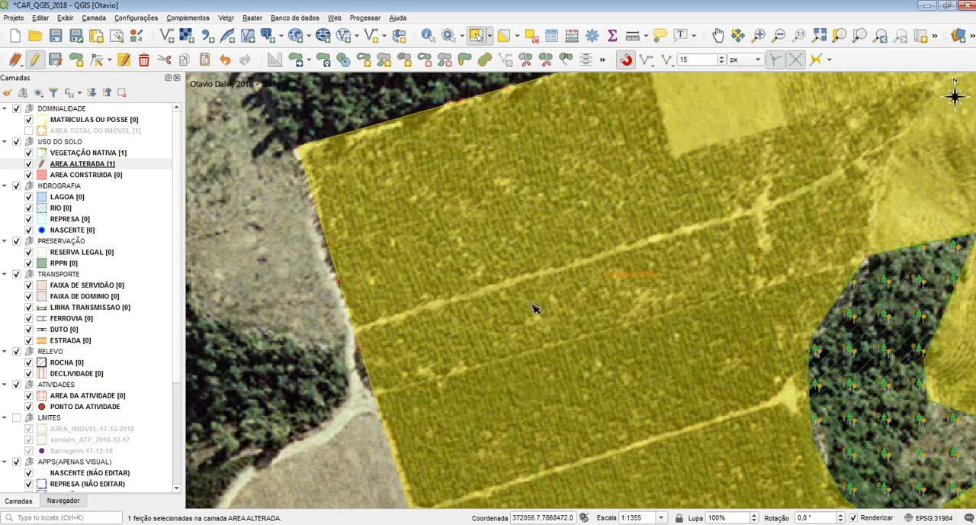
click(276, 110)
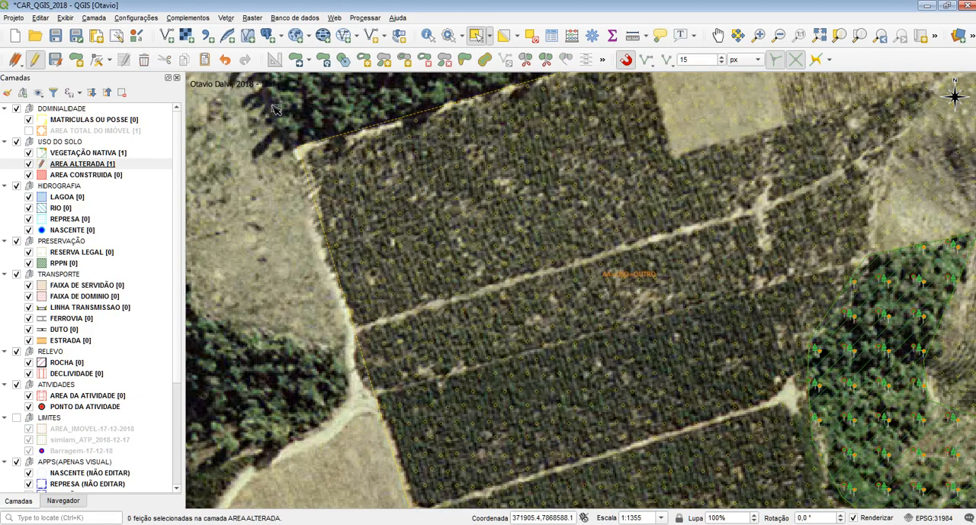
Step: Move the snapping toolbar aside so that the full advanced digitizing toolbar fits beside it
click(602, 59)
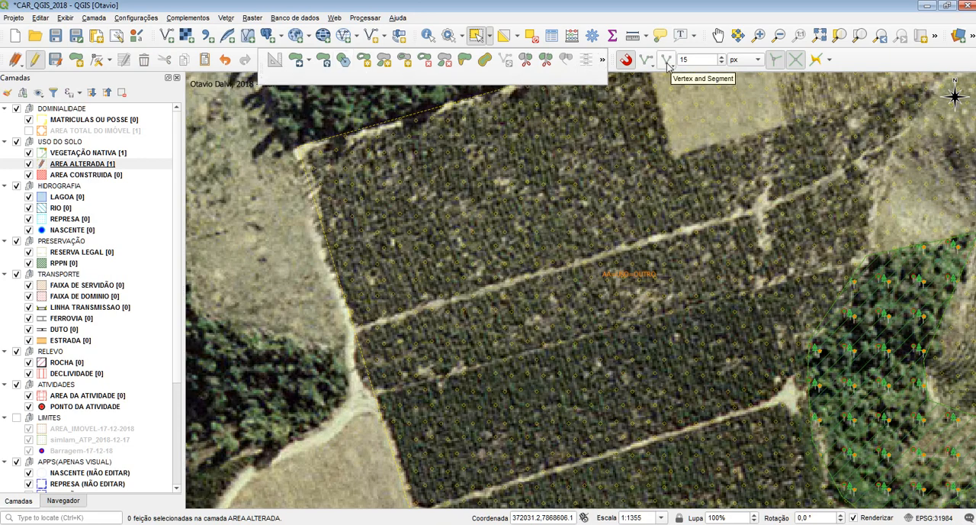
drag(612, 61, 681, 61)
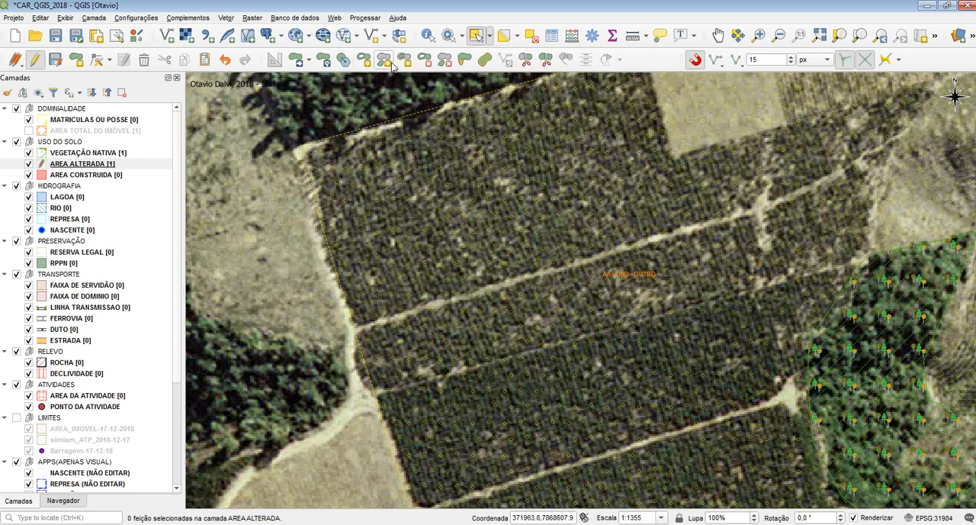
Step: Split a small corner block and a larger L-shaped block around it off the northwestern corner of AREA ALTERADA
scroll(433, 194, down, 1)
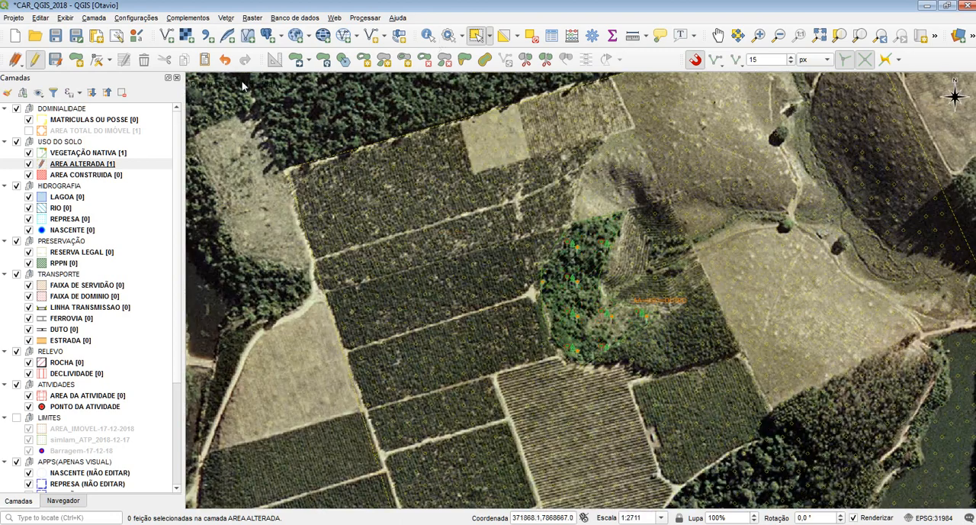
click(525, 59)
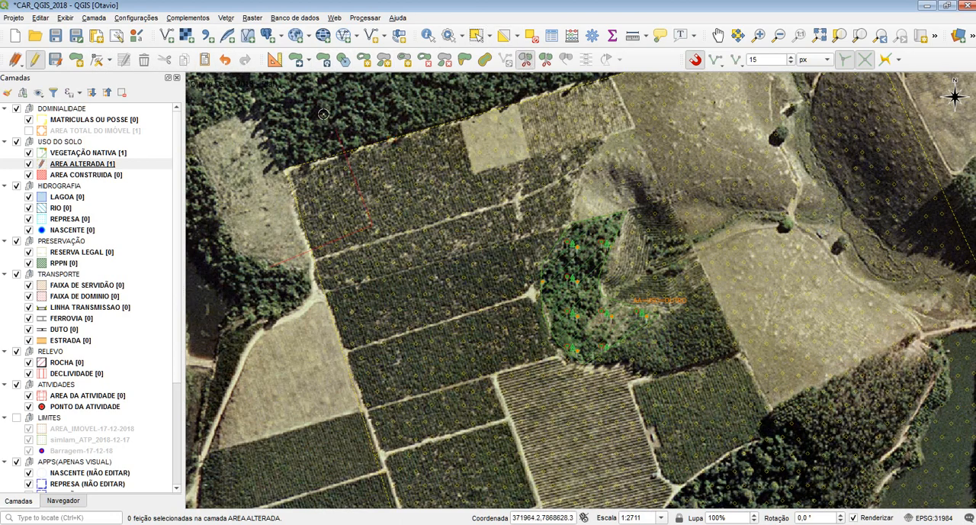
right_click(235, 154)
click(393, 109)
click(442, 248)
click(298, 324)
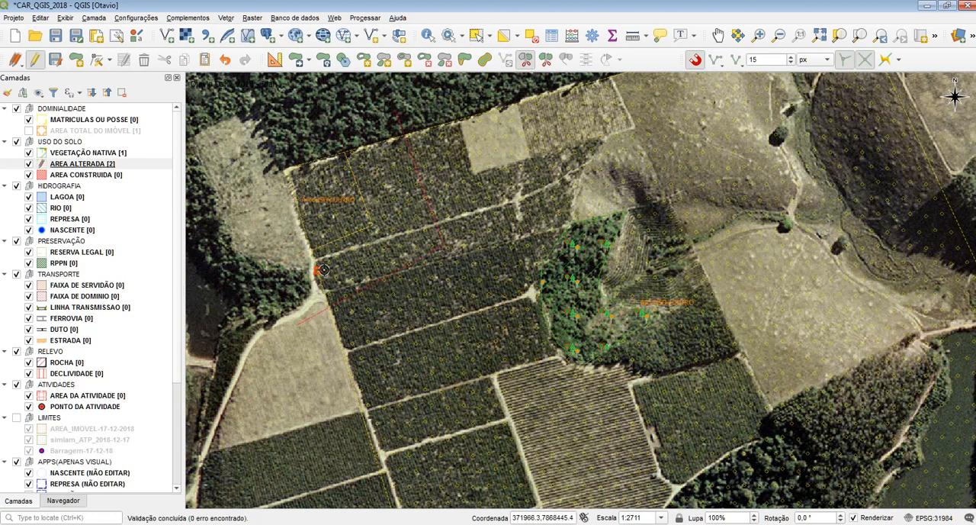
right_click(276, 231)
Step: Merge the attributes of all three AREA ALTERADA features using the NOME value of Feição -50, and clear the selection
click(476, 36)
drag(469, 286, 353, 208)
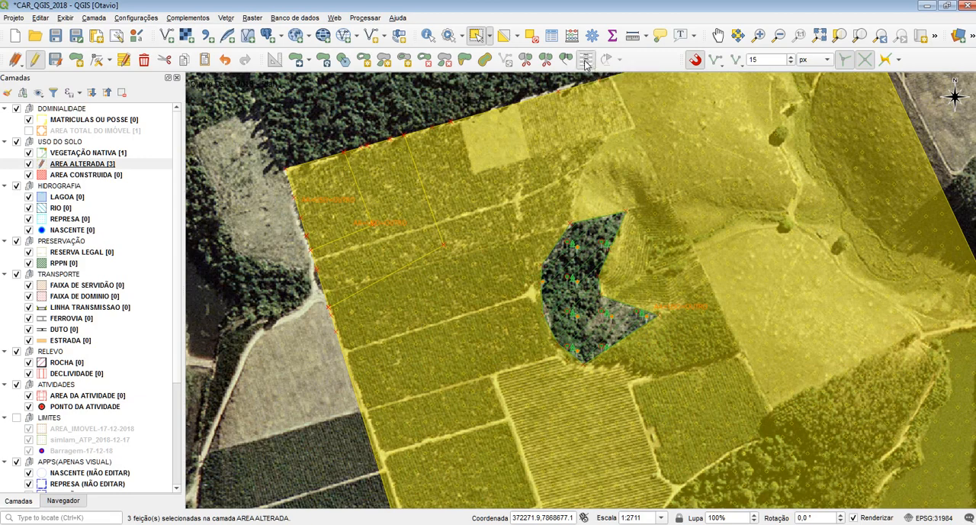
click(585, 60)
drag(455, 129, 625, 125)
double_click(581, 237)
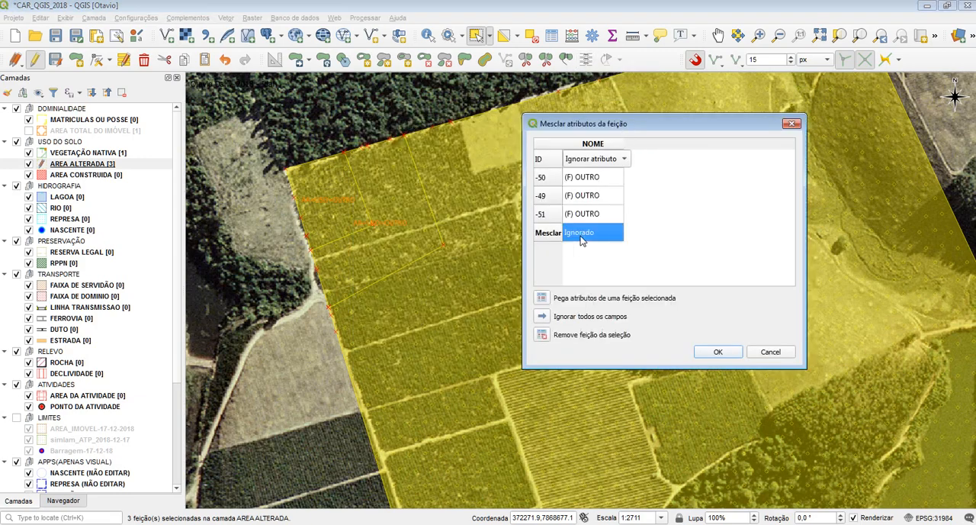
drag(613, 233, 540, 232)
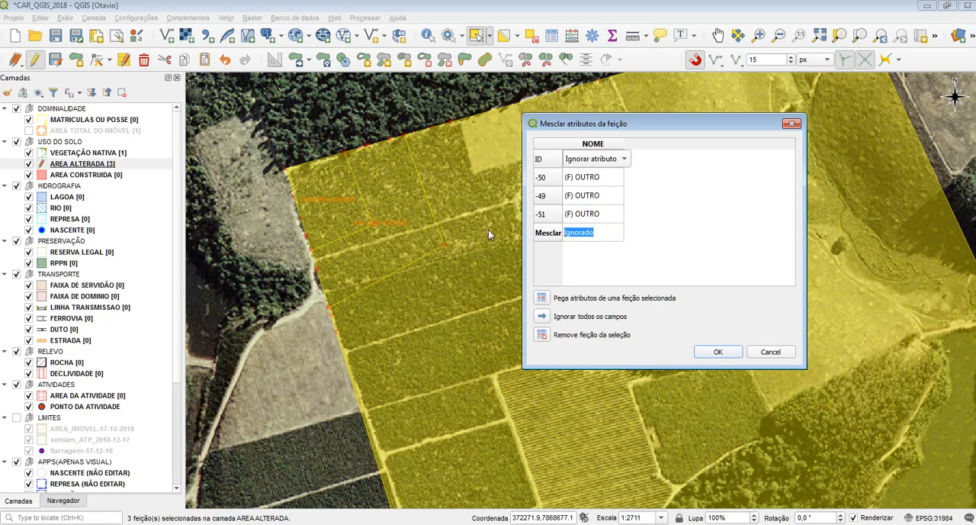
click(555, 177)
click(605, 163)
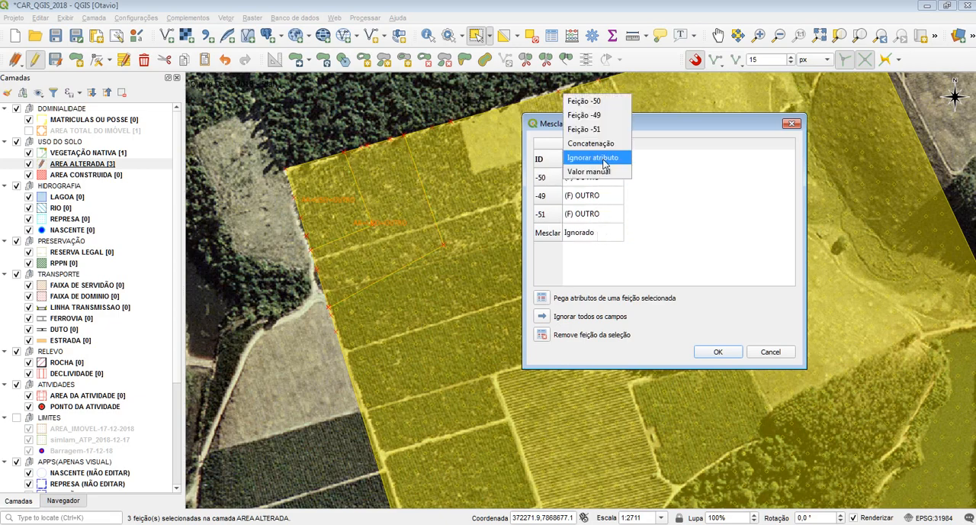
click(597, 100)
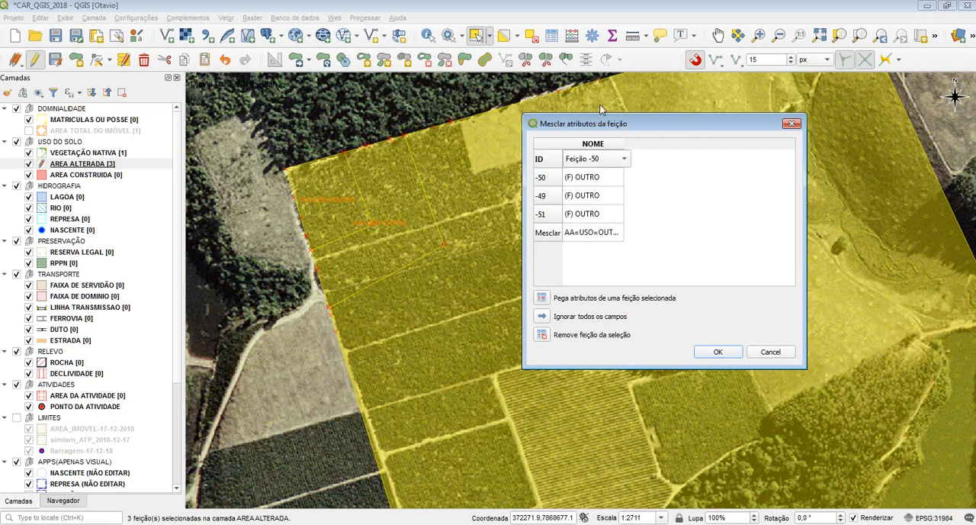
click(718, 351)
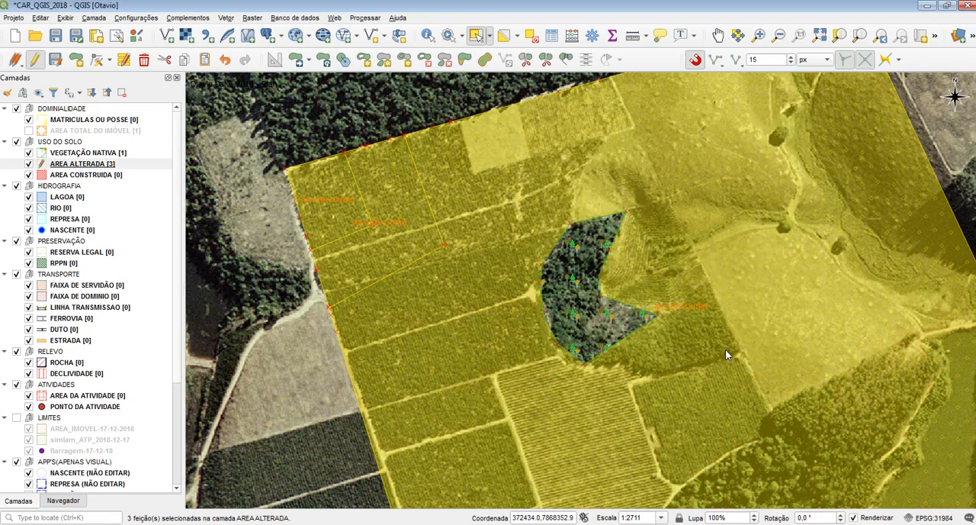
click(534, 38)
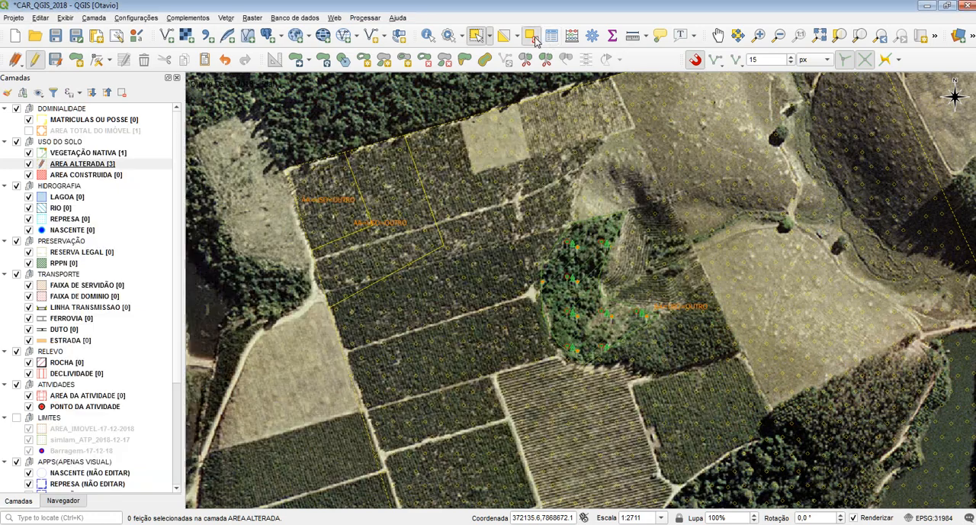
Step: Check the NOME values of the AREA ALTERADA features in the attribute table and close it
click(575, 523)
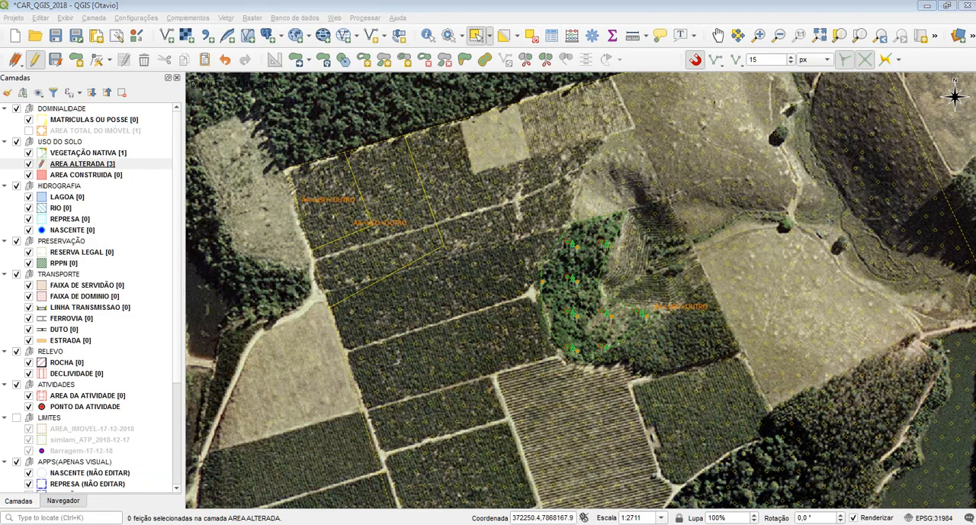
click(514, 517)
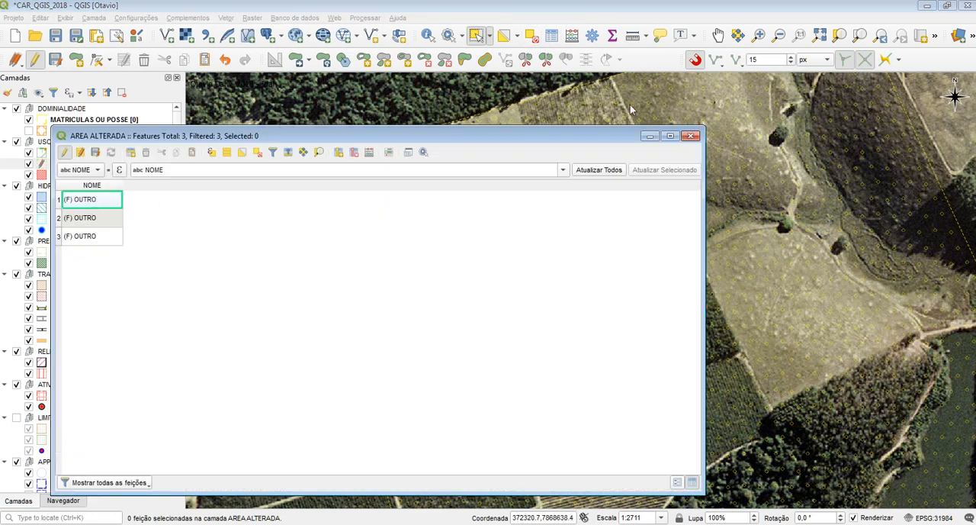
click(690, 136)
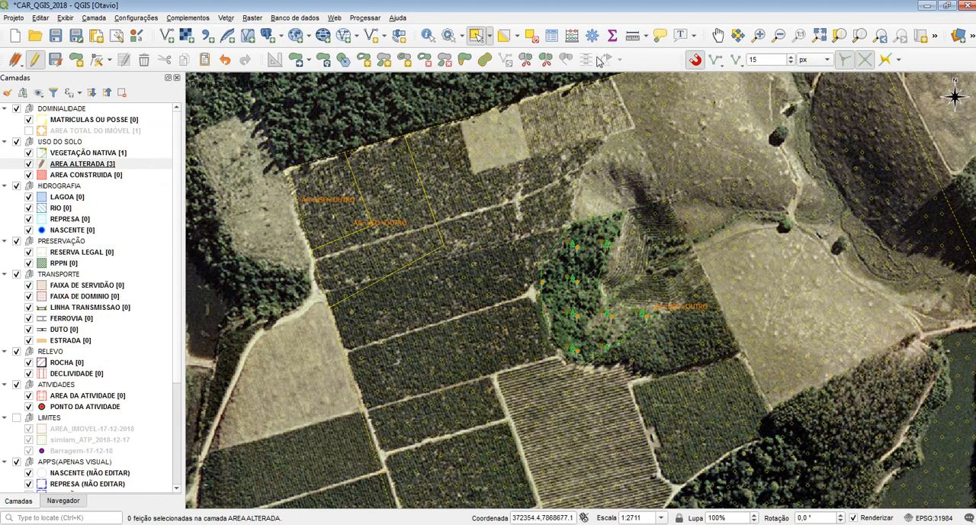
Step: Split the northwestern AREA ALTERADA blocks with a four-point angular line, and try another cut across the westernmost block
drag(343, 124, 370, 133)
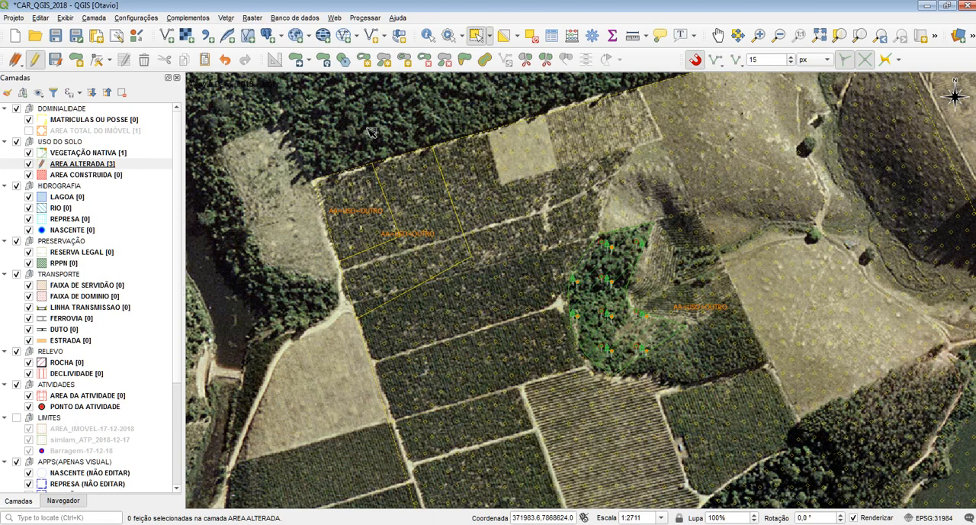
click(107, 165)
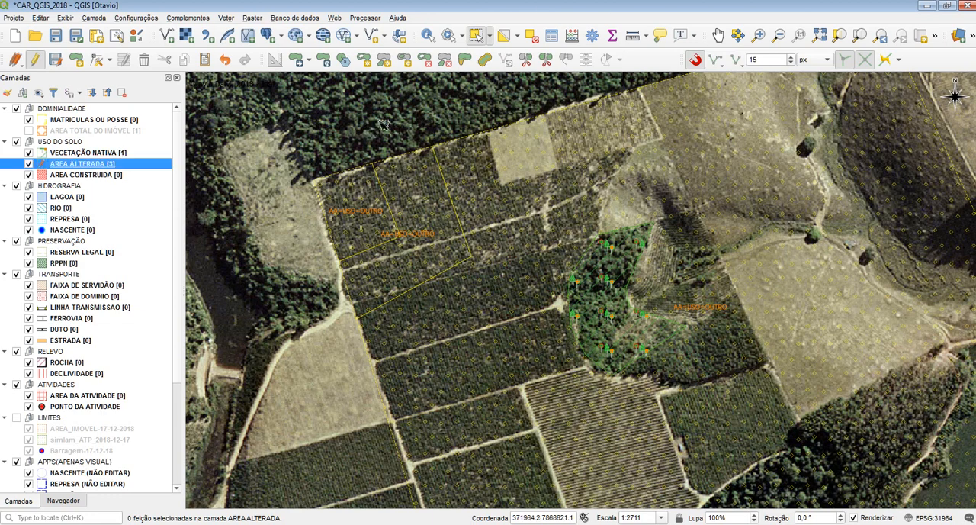
click(526, 61)
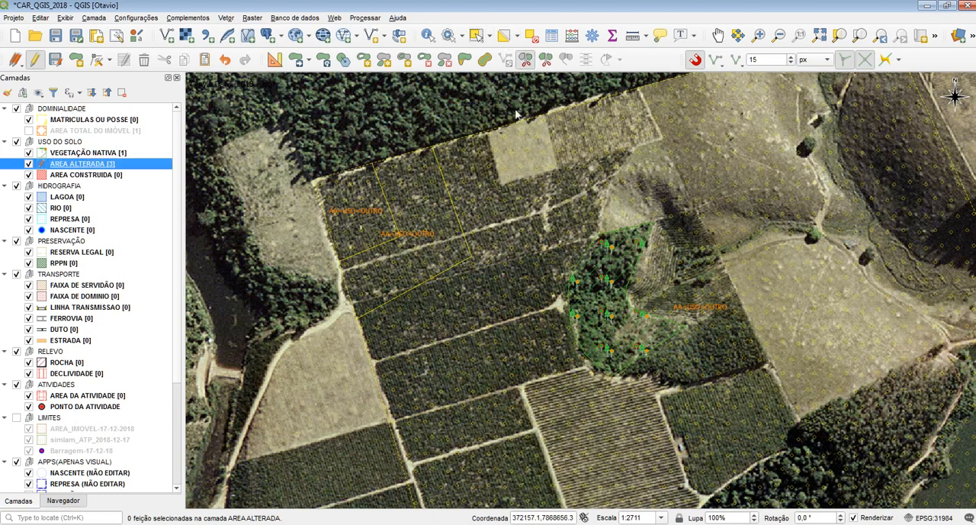
click(326, 108)
click(430, 180)
click(357, 283)
click(266, 243)
right_click(265, 240)
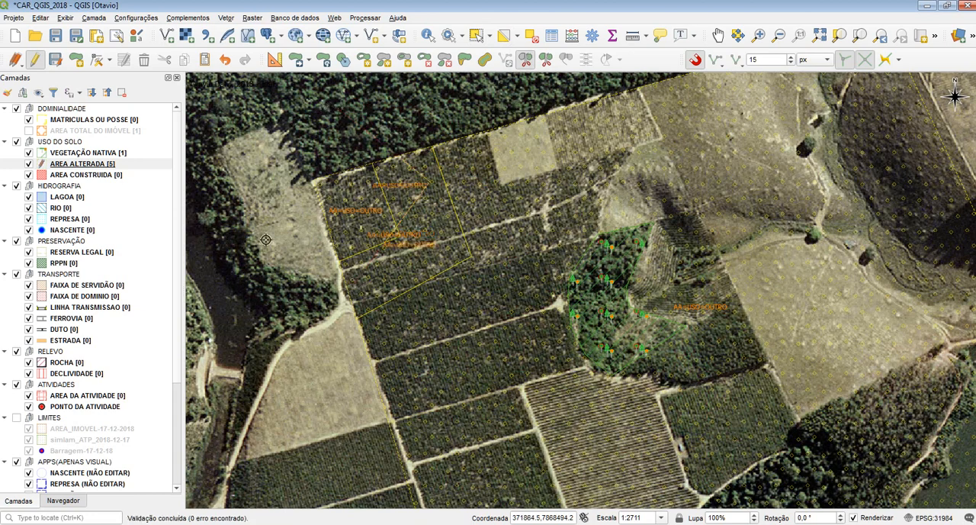
right_click(396, 108)
click(353, 201)
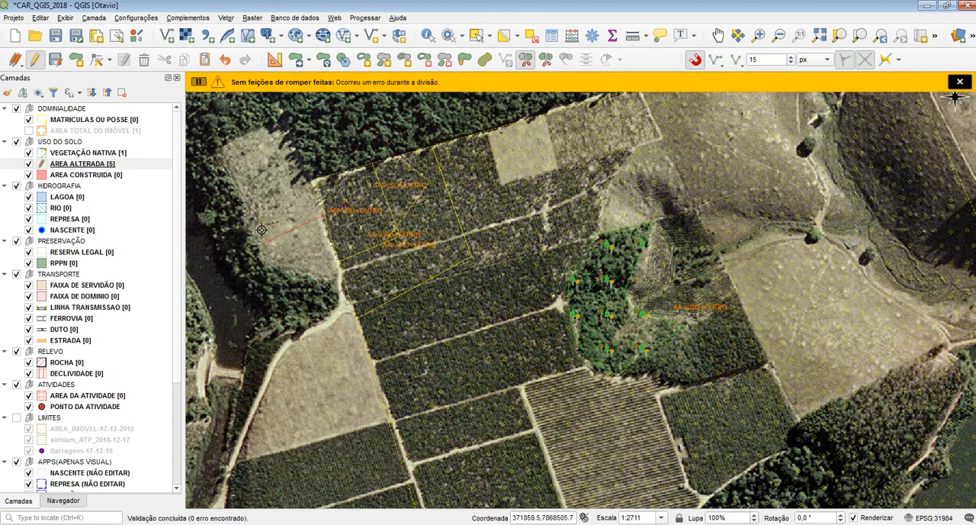
click(424, 60)
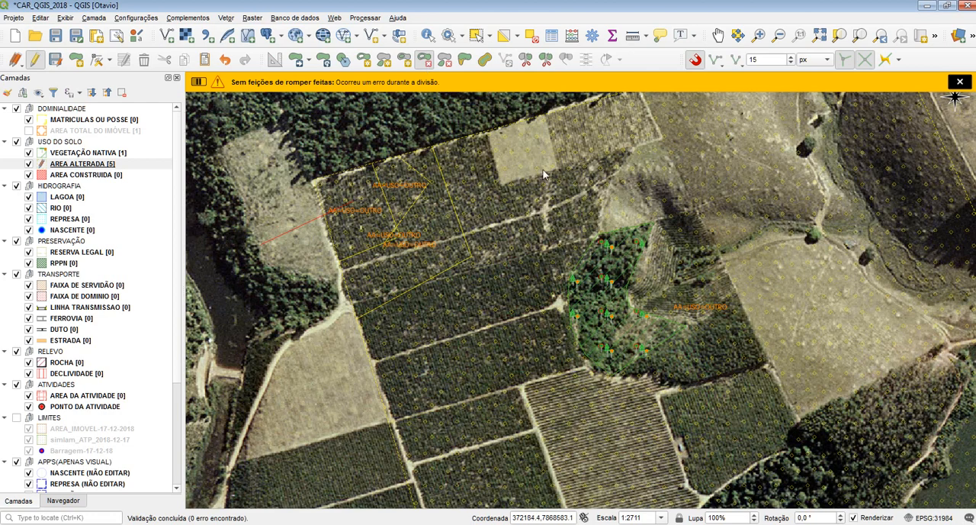
click(403, 60)
click(491, 159)
click(518, 222)
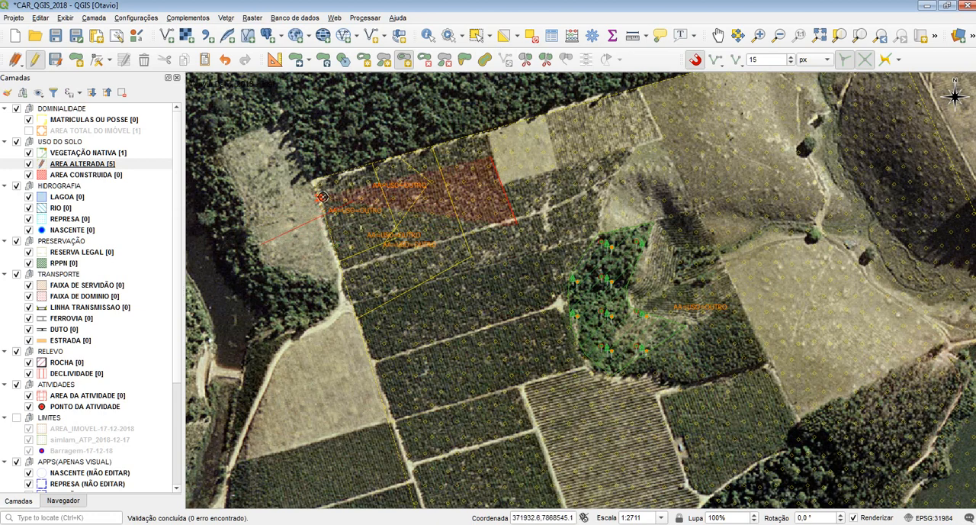
click(572, 167)
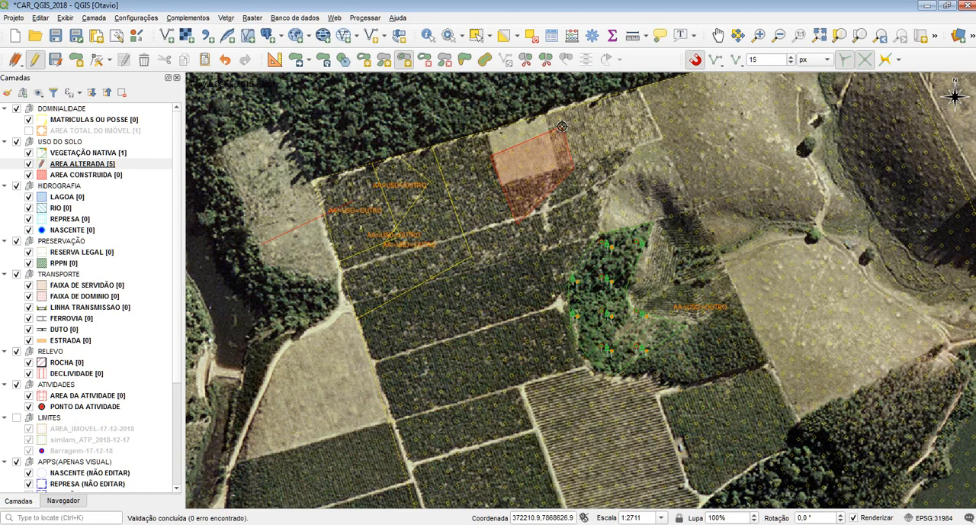
click(562, 126)
right_click(570, 107)
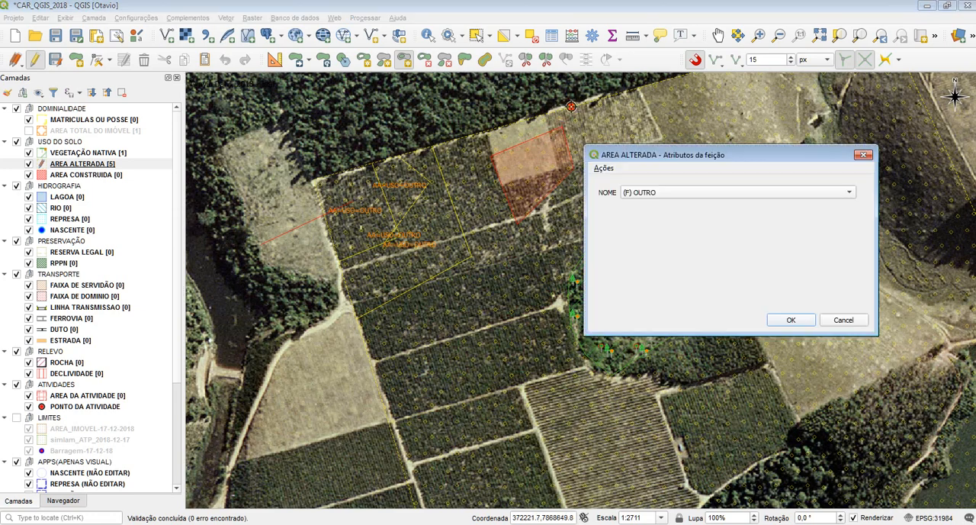
click(843, 320)
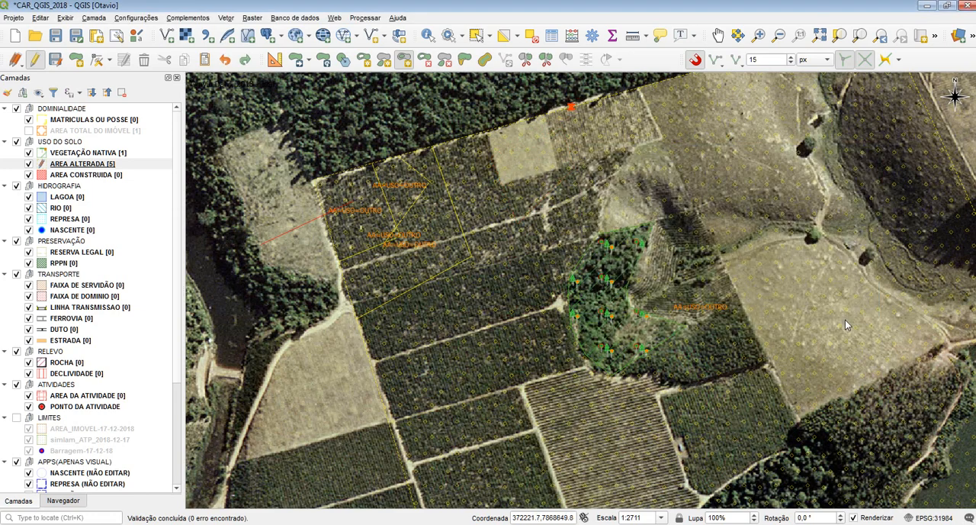
Step: Try to fill a four-point ring in AREA ALTERADA reaching from the pale field to the edge of the native vegetation
click(554, 147)
click(607, 189)
click(571, 271)
click(469, 176)
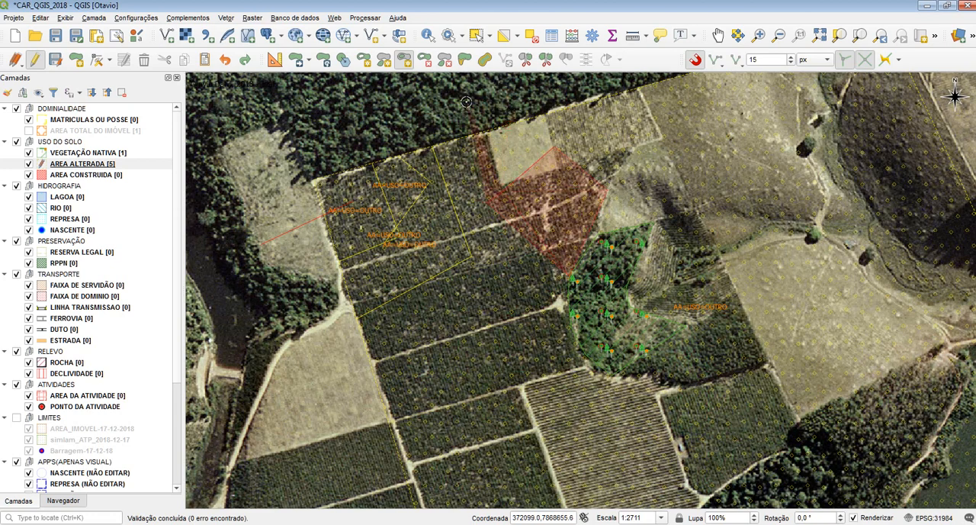
right_click(458, 145)
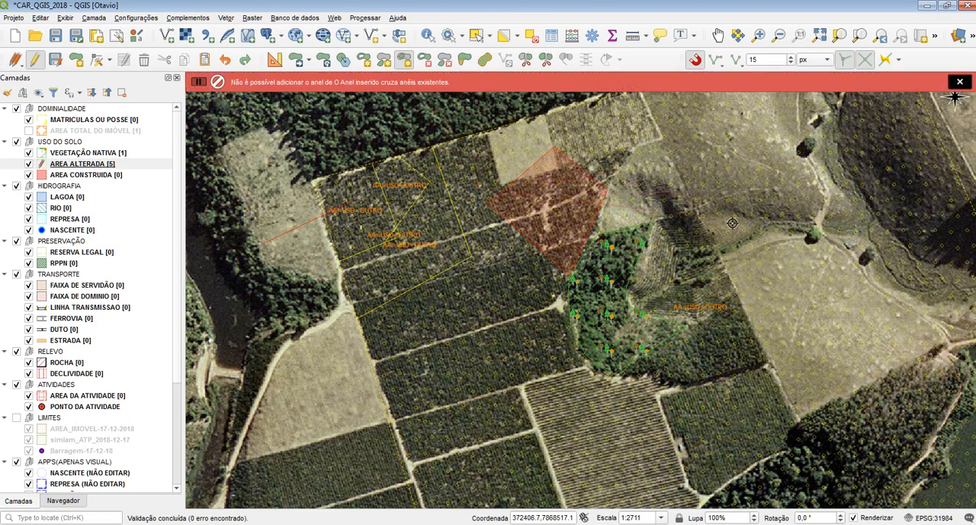
Step: Fill a five-point ring northwest of the native vegetation with a new (F) OUTRO polygon, and undo it
click(572, 152)
click(606, 194)
click(594, 236)
click(565, 241)
click(545, 211)
right_click(547, 240)
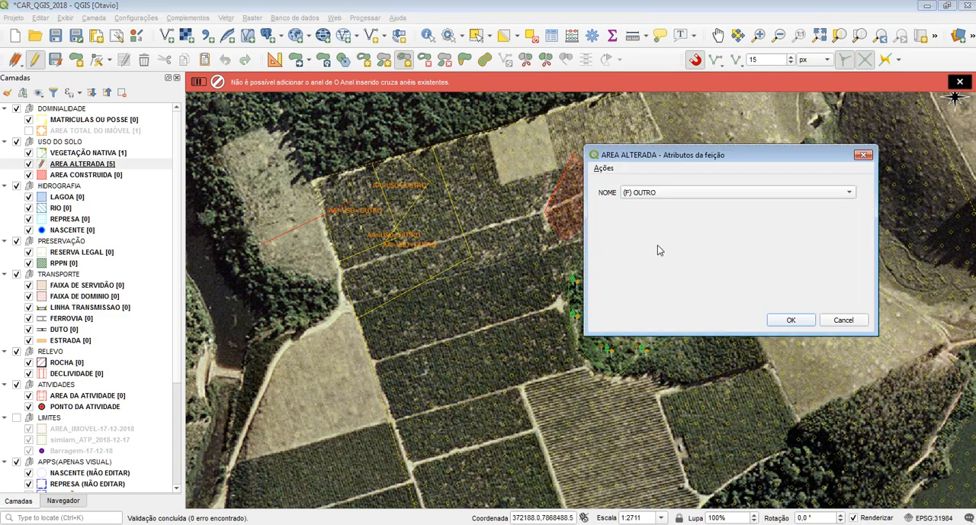
click(792, 320)
key(ctrl+z)
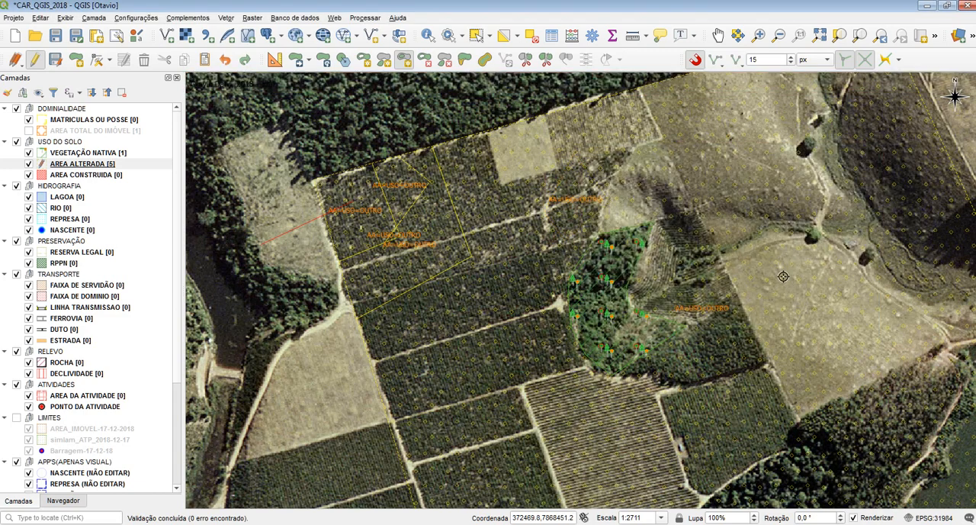
click(519, 158)
click(494, 236)
click(532, 246)
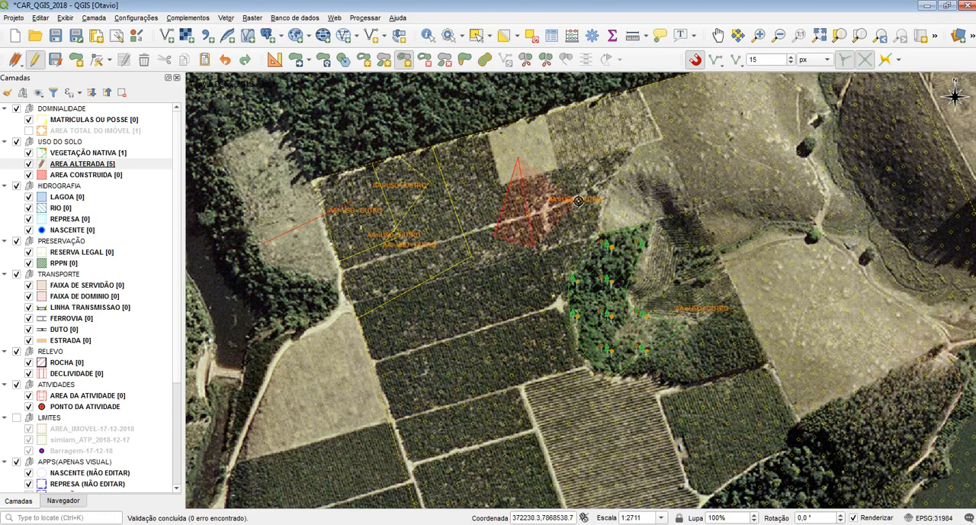
key(Escape)
click(523, 178)
click(510, 314)
right_click(486, 297)
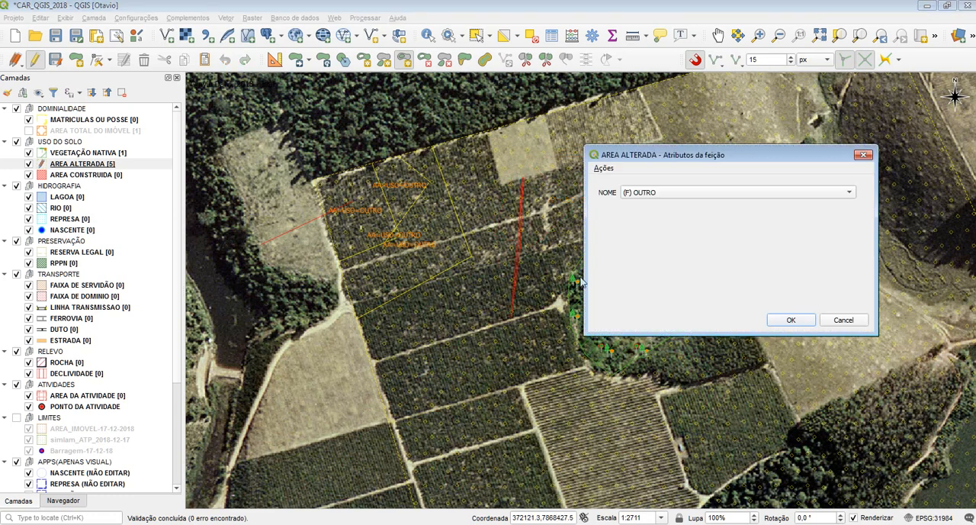
key(Escape)
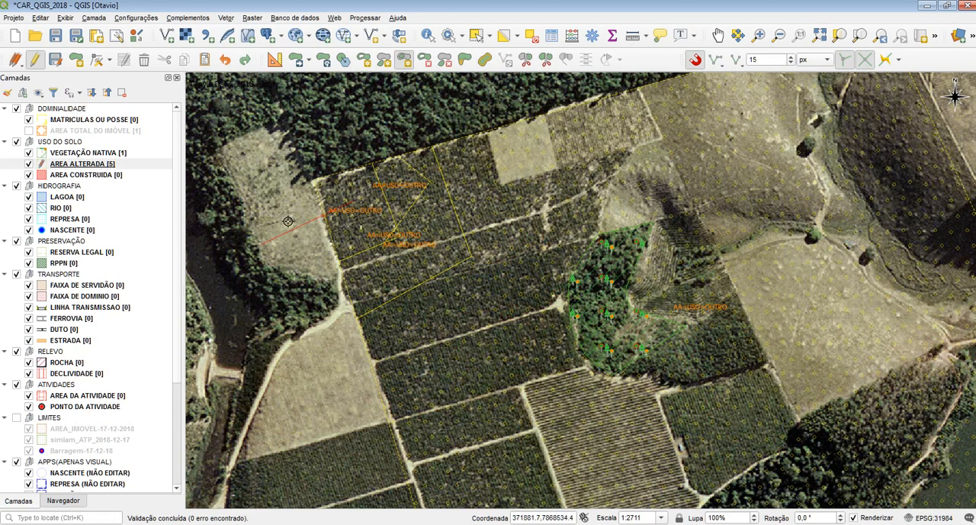
Step: Save the pending edits of the AREA ALTERADA layer and turn off its editing mode
click(526, 59)
click(424, 60)
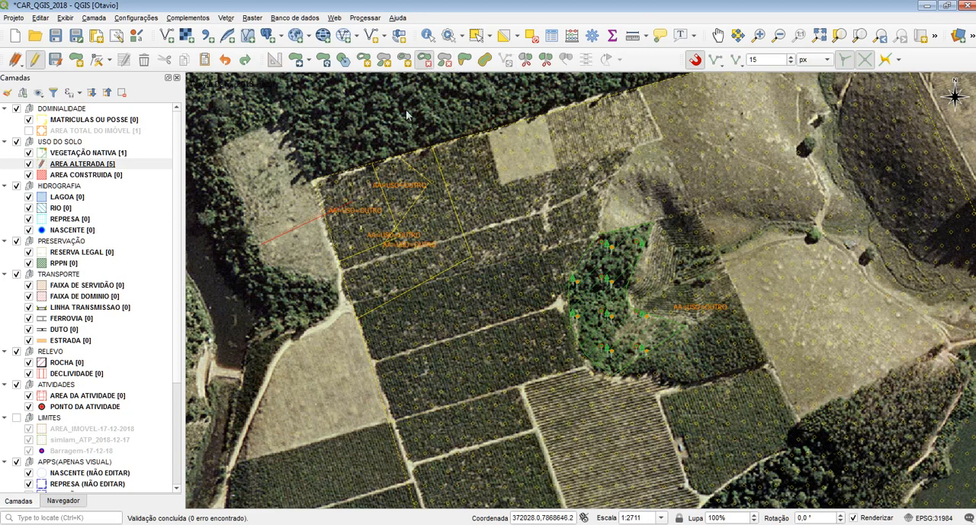
click(76, 164)
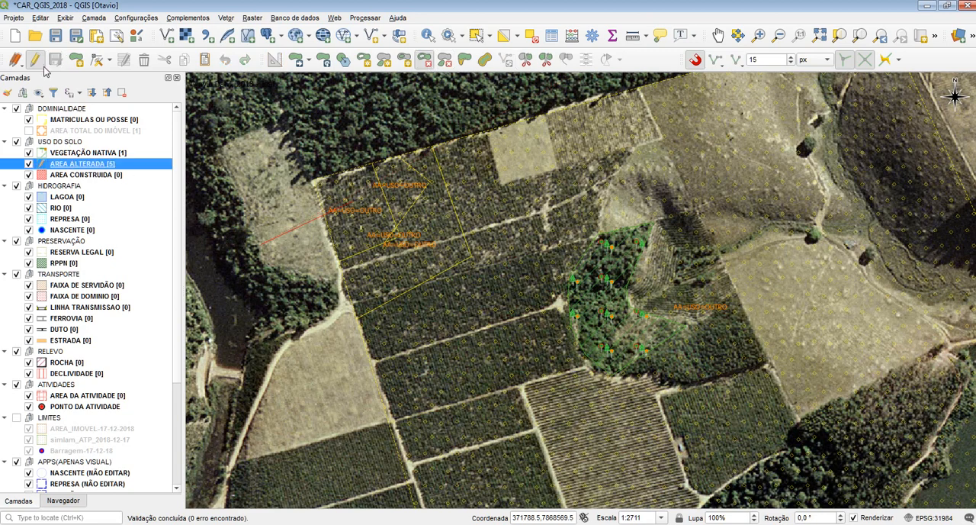
click(36, 61)
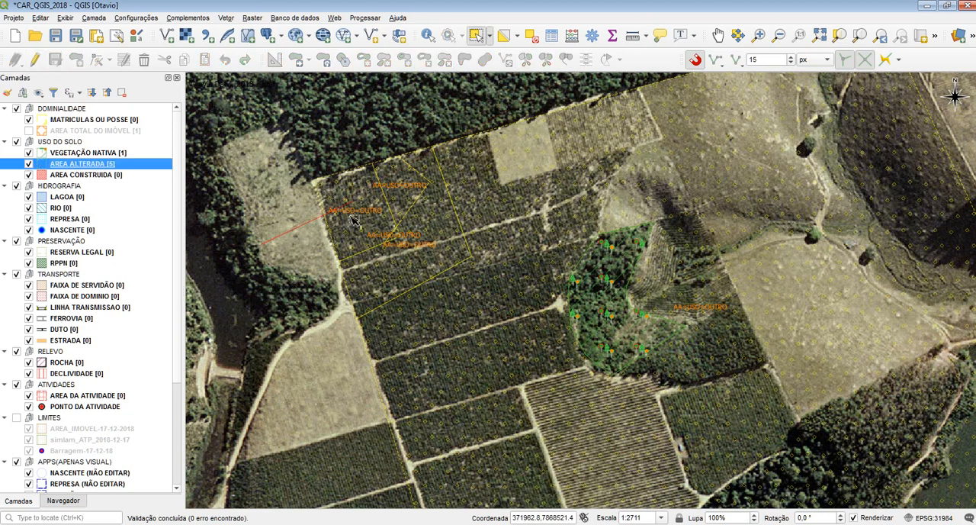
Step: Make AREA ALTERADA the active layer again and turn its editing mode back on
drag(350, 215, 442, 191)
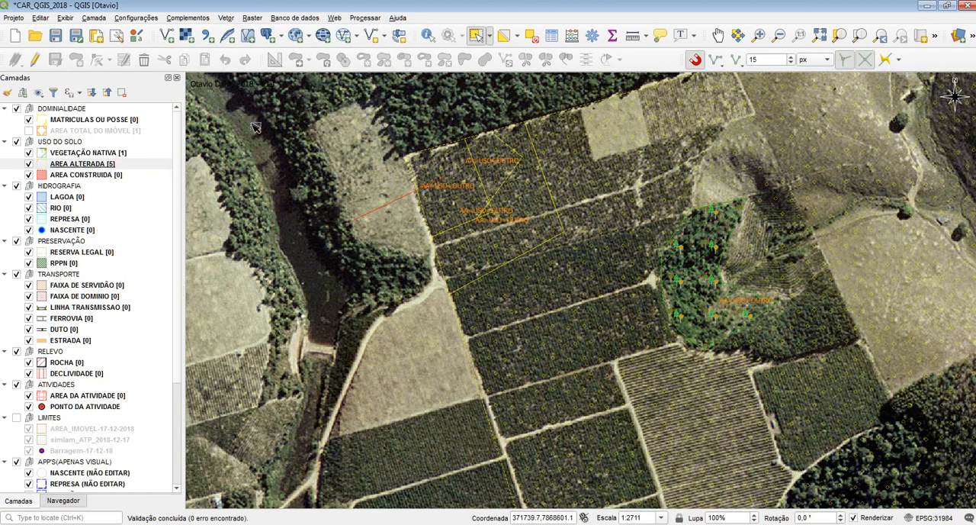
click(84, 296)
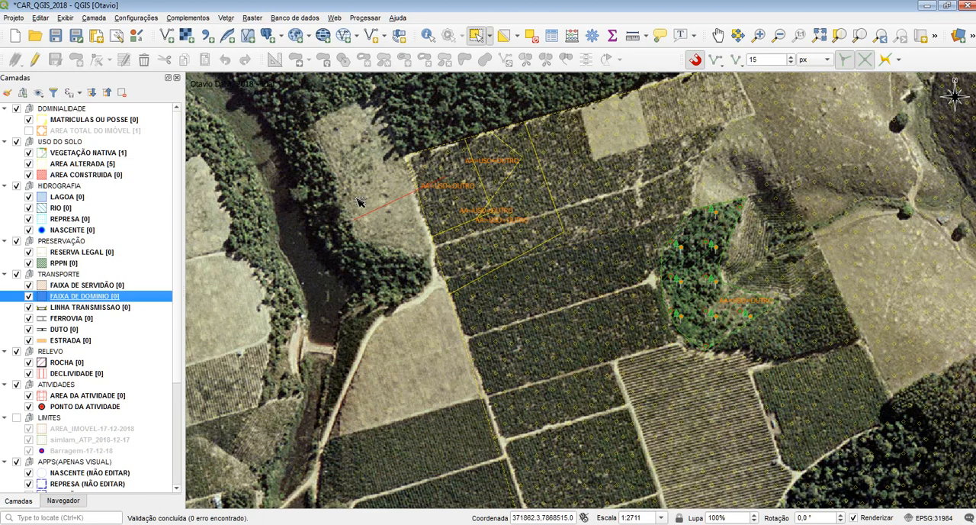
click(75, 165)
click(34, 60)
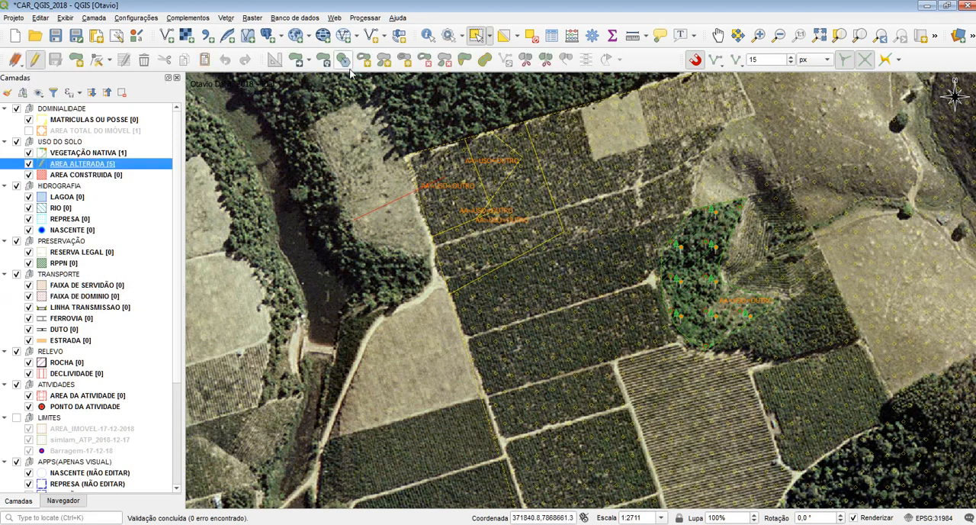
Step: Continue the leftover feature-splitting line with seven points around the dark water body west of the AREA ALTERADA blocks, and end it
click(525, 59)
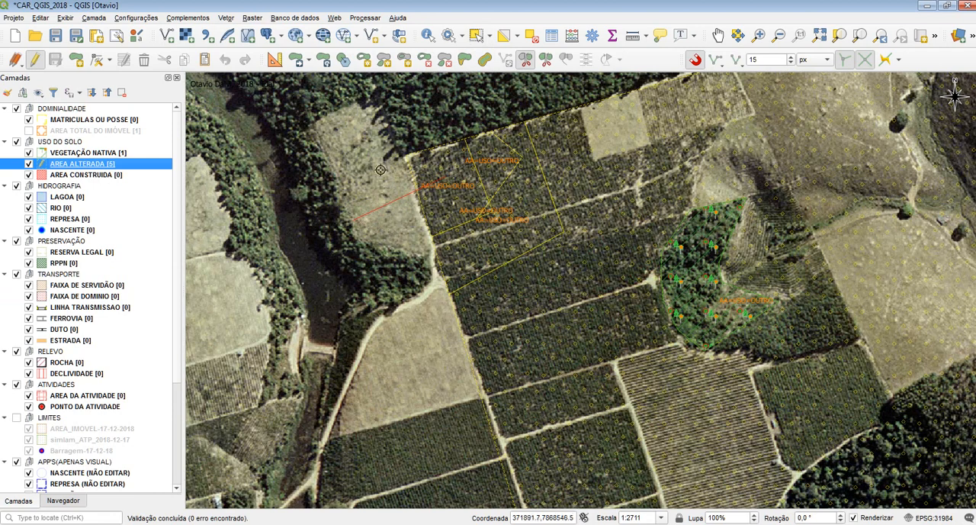
click(356, 173)
click(280, 183)
click(274, 277)
click(324, 294)
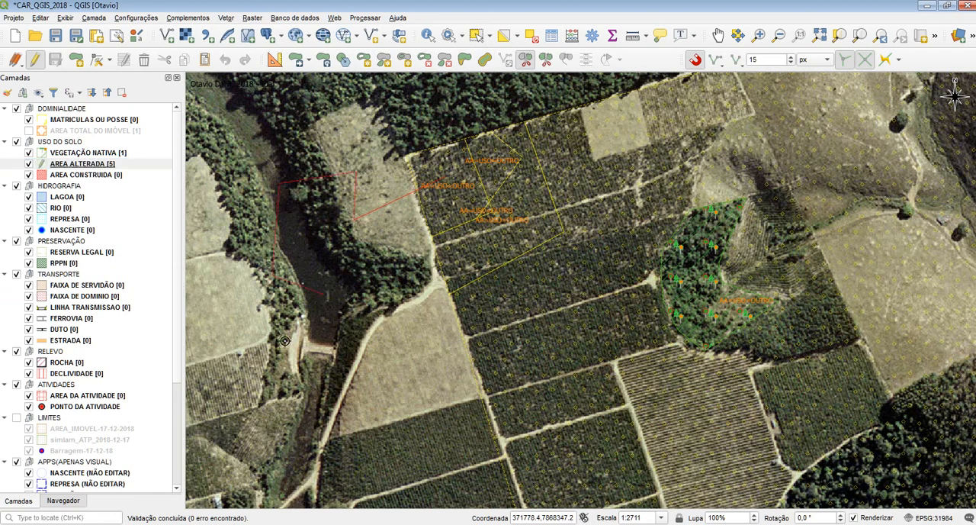
click(294, 349)
click(389, 339)
click(349, 253)
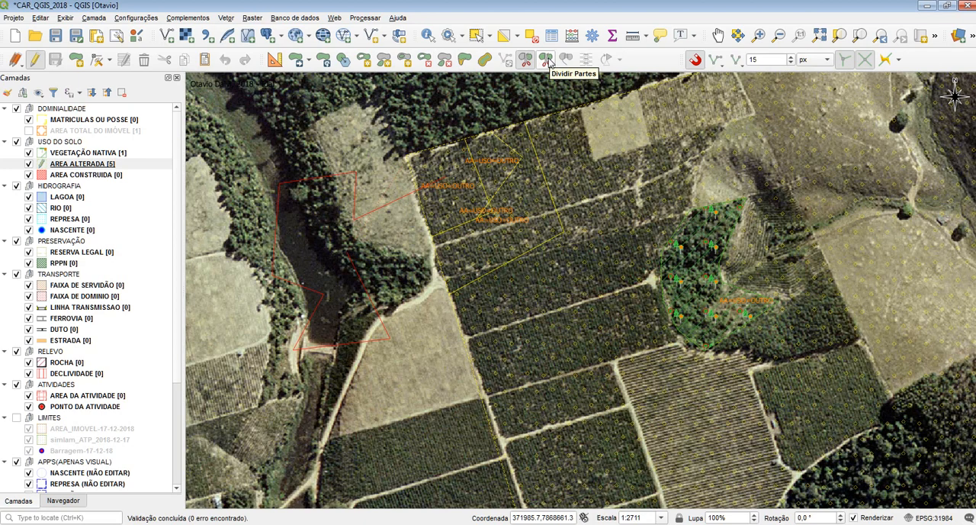
right_click(416, 263)
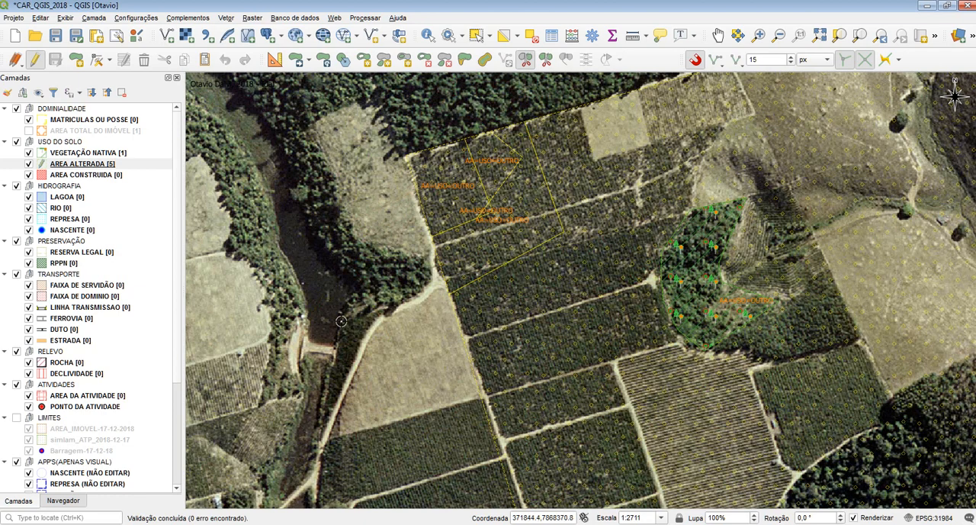
drag(555, 223, 480, 248)
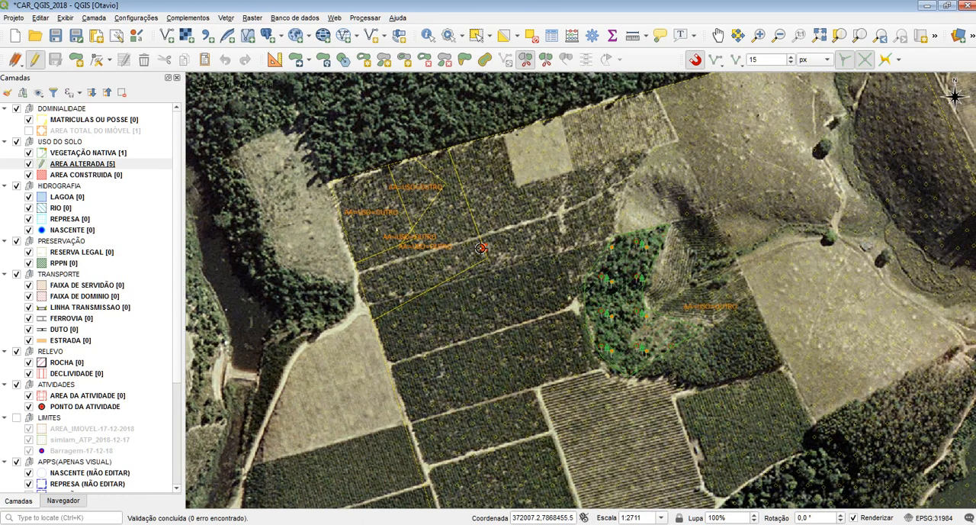